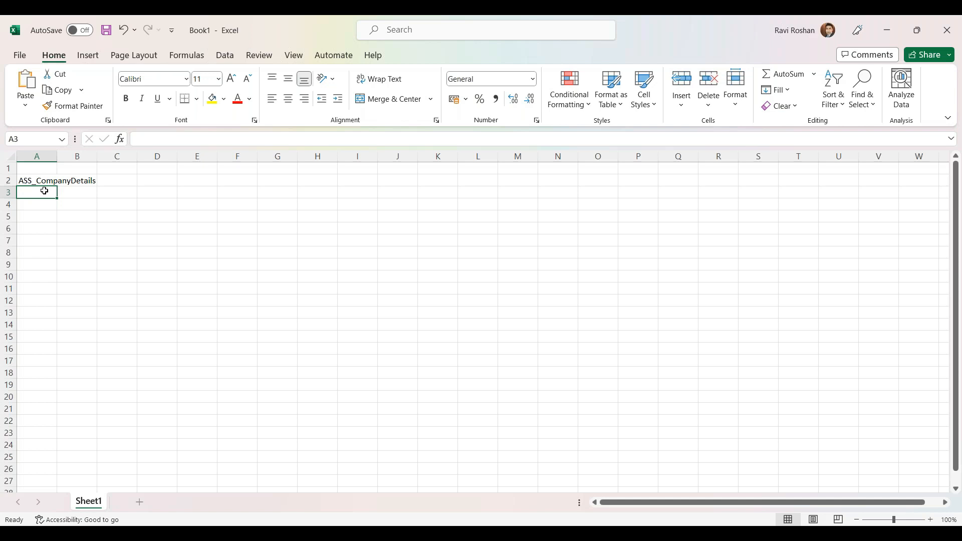
- Enter the a_id field in row 3 under ASS_CompanyDetails, with the entries Num, Primary and Auto Inc beside it
type("a_id")
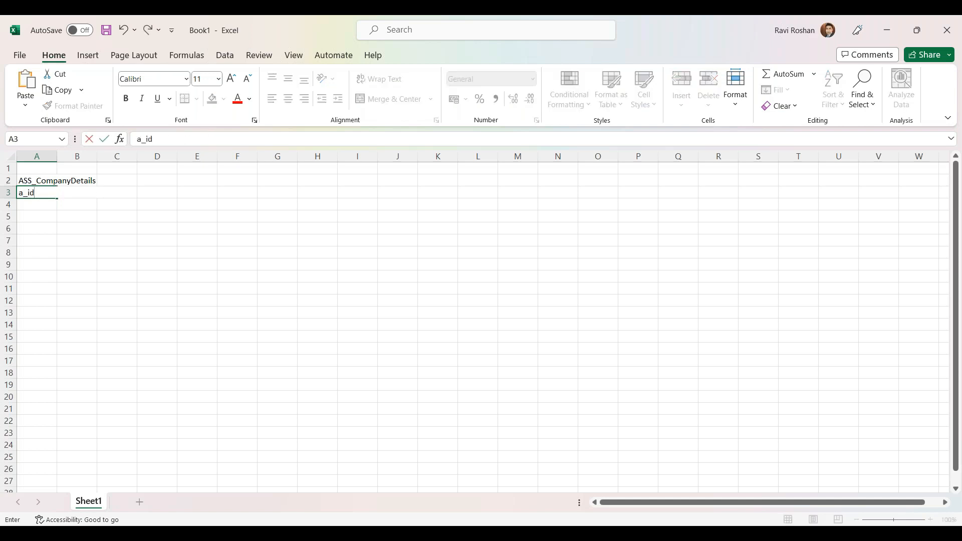
key("Tab")
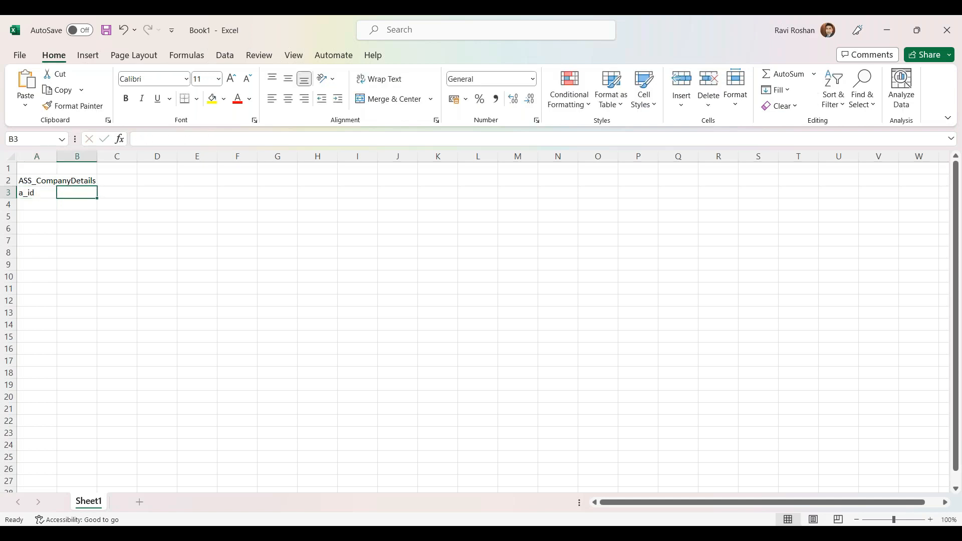
type("Num")
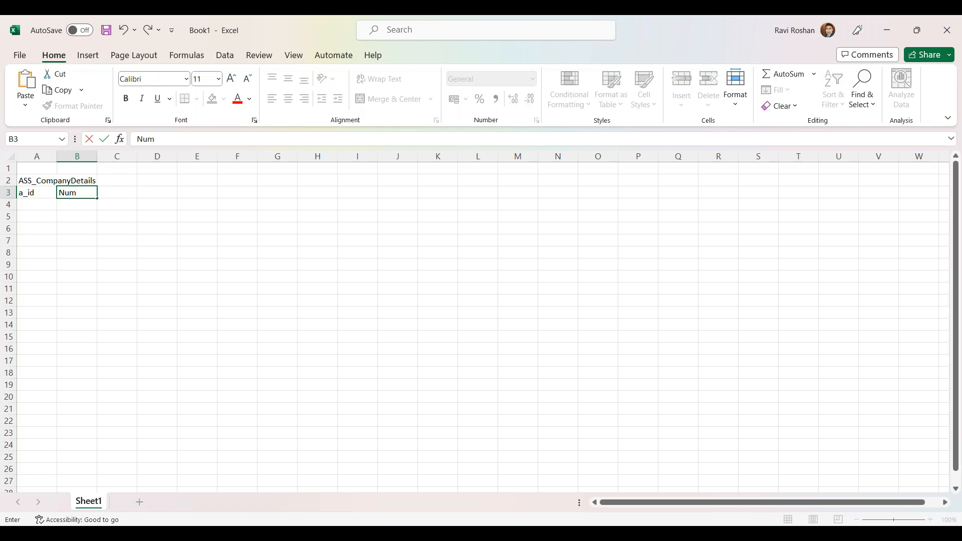
key("Tab")
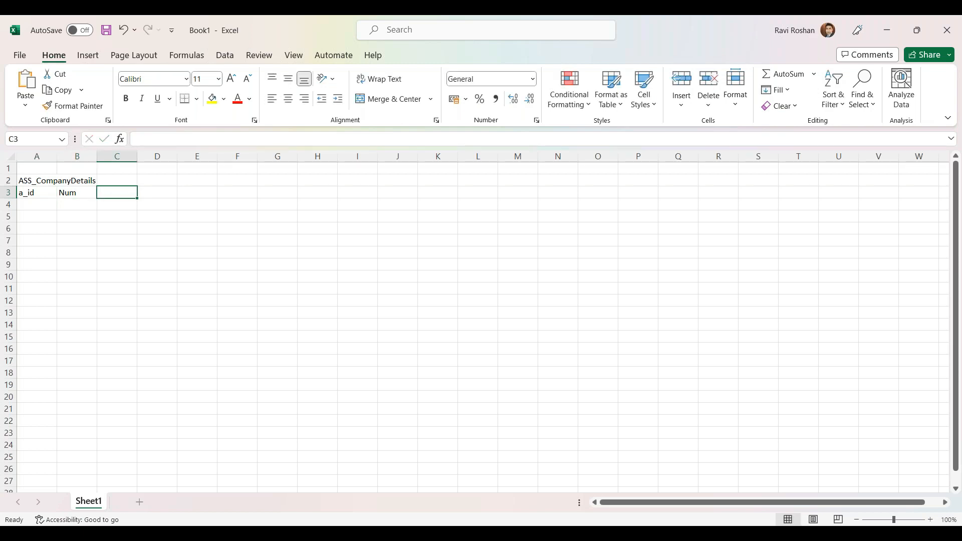
type("Primary")
key("Tab")
type("Auto In")
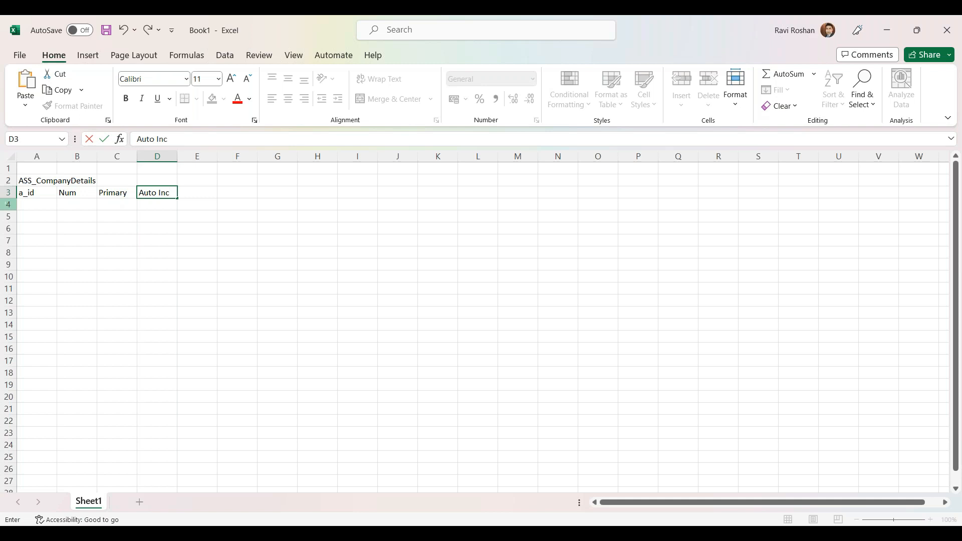
- Add the companyName field with type varchar in row 4 and fit column A's width to its contents
left_click(44, 206)
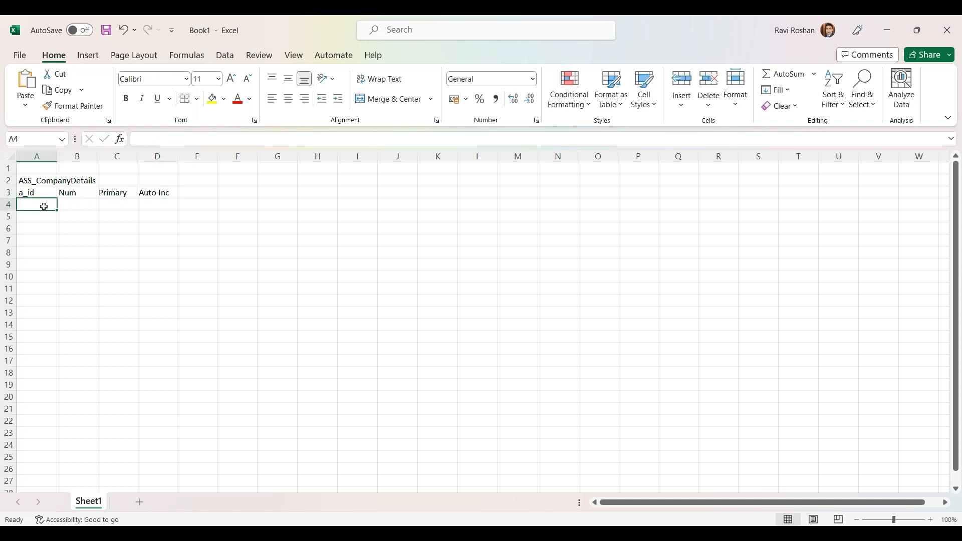
type("companyName")
key("Tab")
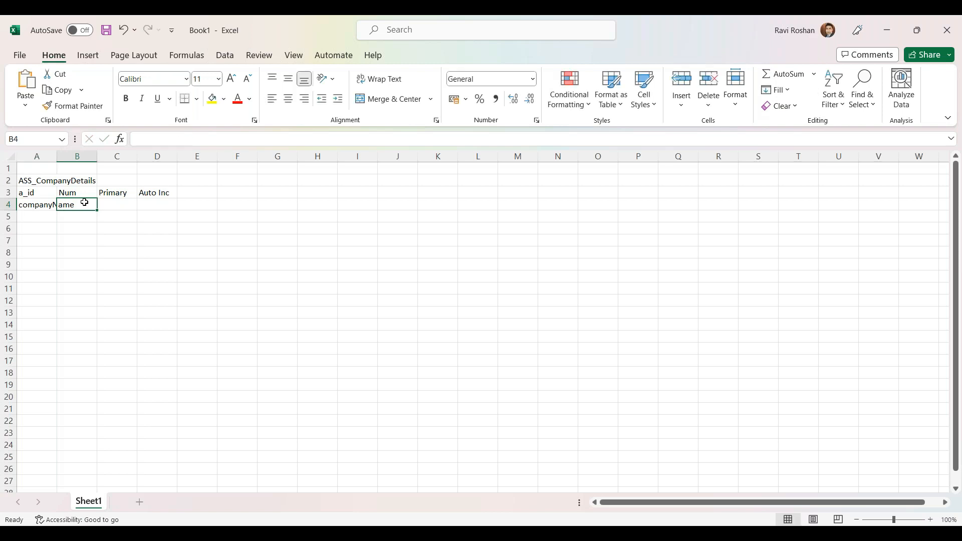
double_click(57, 156)
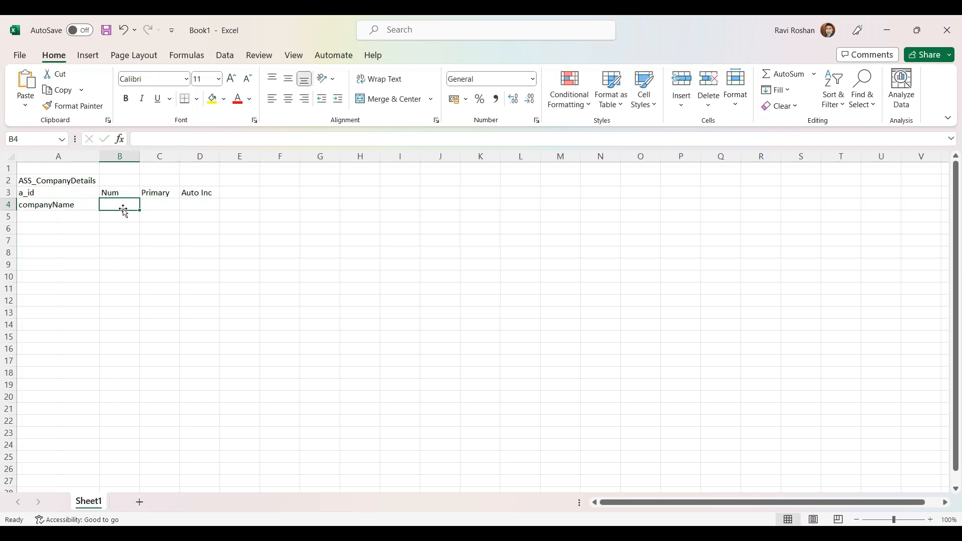
type("varchar")
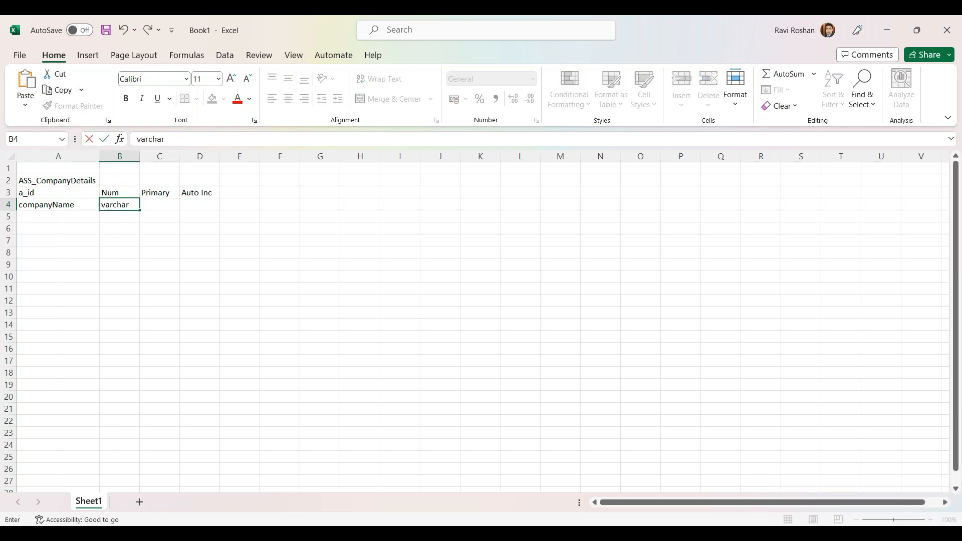
- Add the address field with type varchar in row 5
left_click(62, 221)
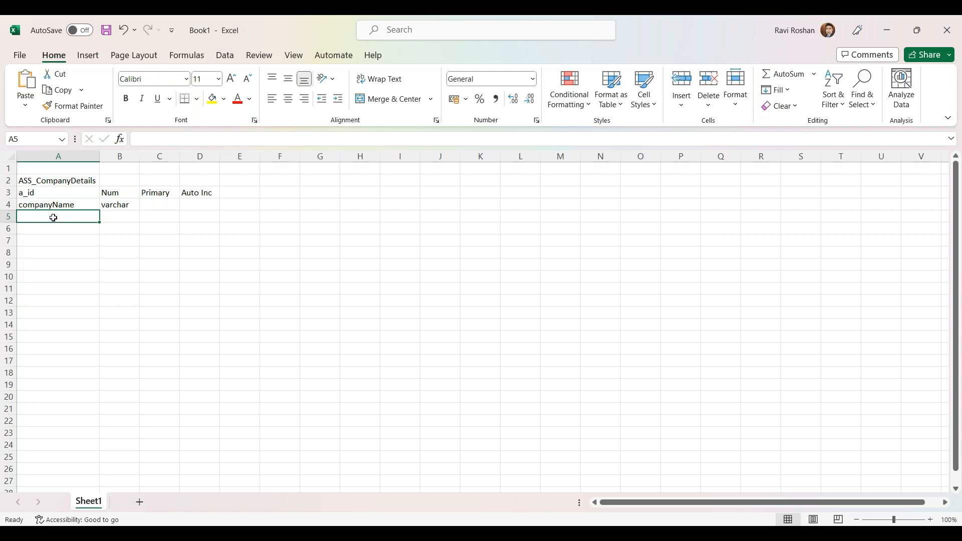
type("CompanyName")
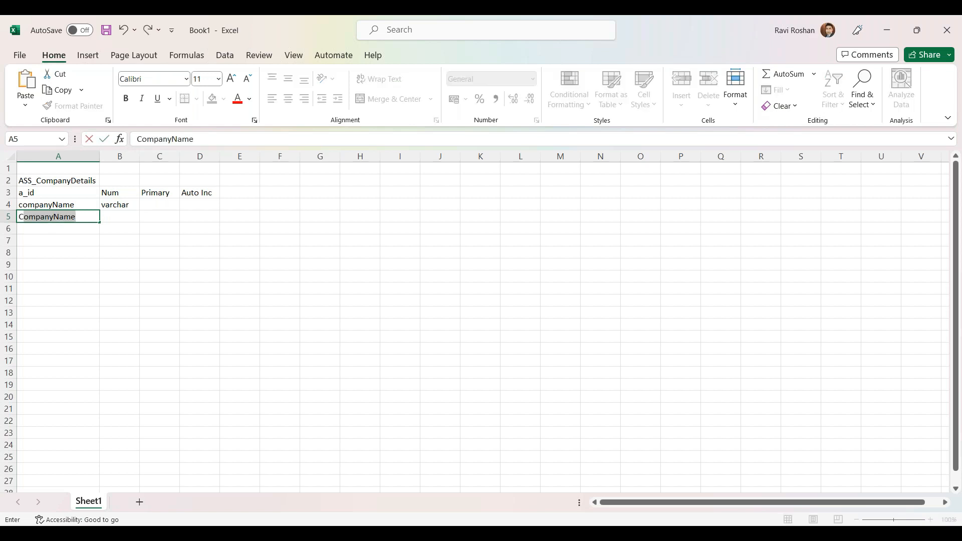
type("a")
key("BackSpace")
key("BackSpace")
type("address")
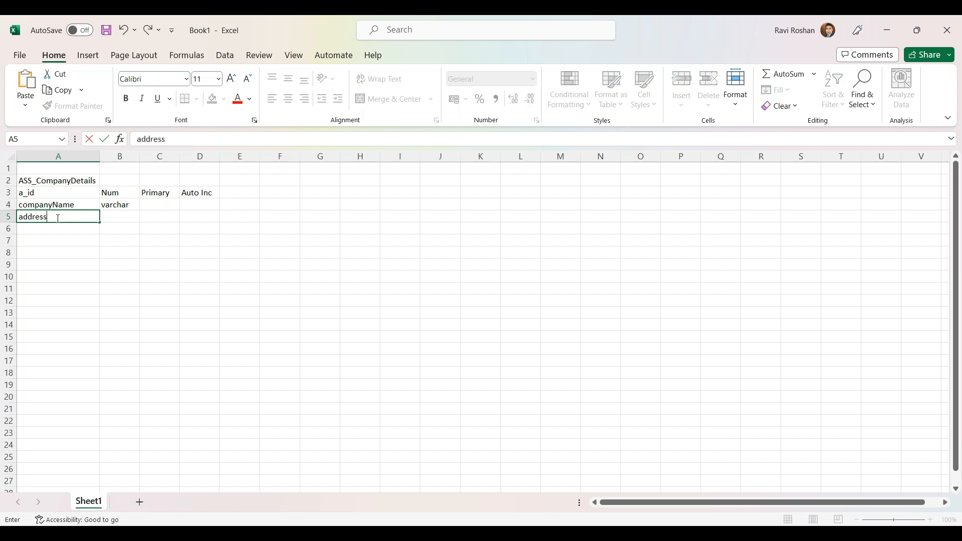
key("Tab")
type("varcha")
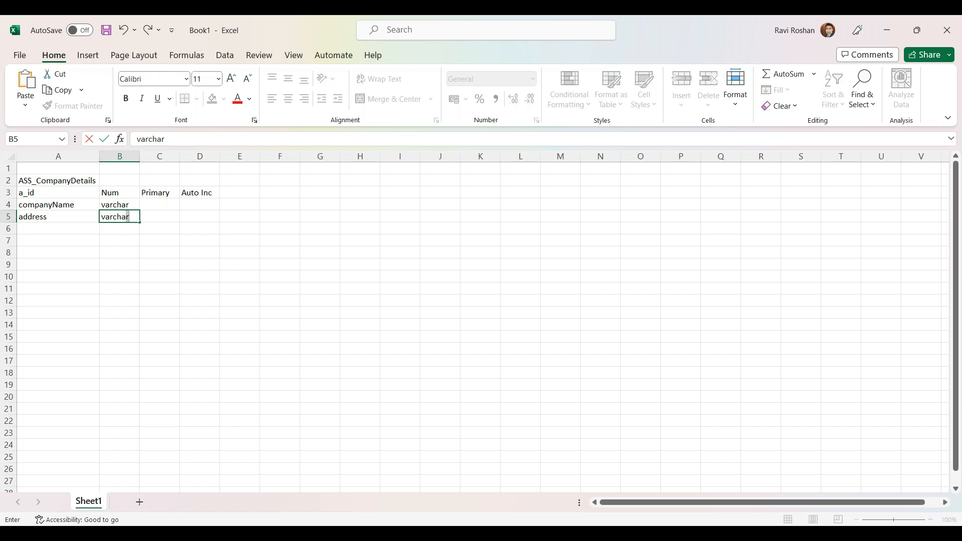
- Add the email field in row 6 and the phone field in row 7, both with type varchar
left_click(58, 228)
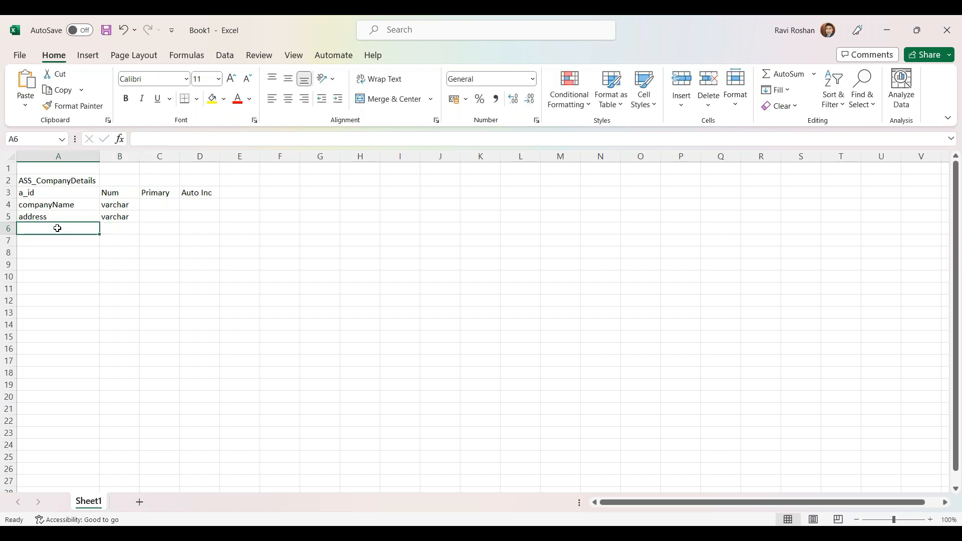
type("email")
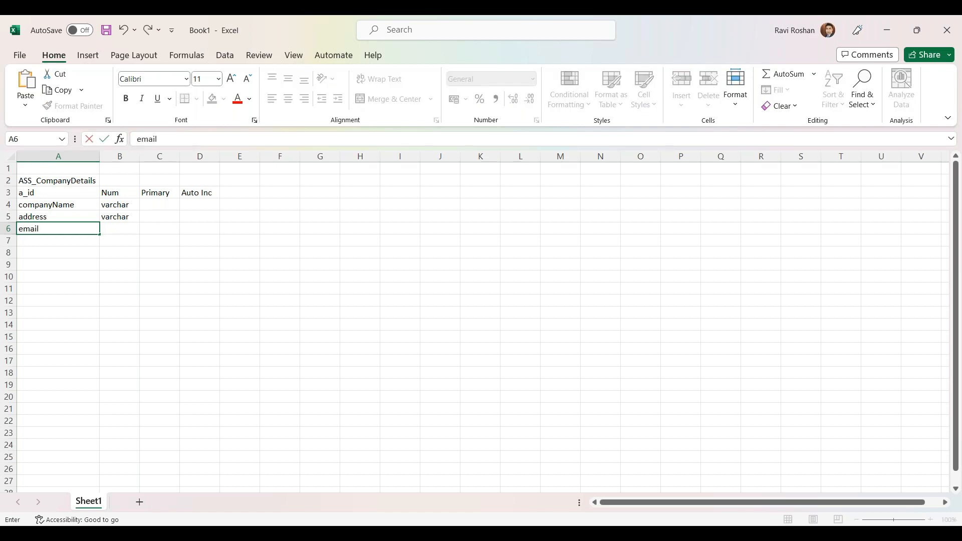
key("Tab")
type("varchar")
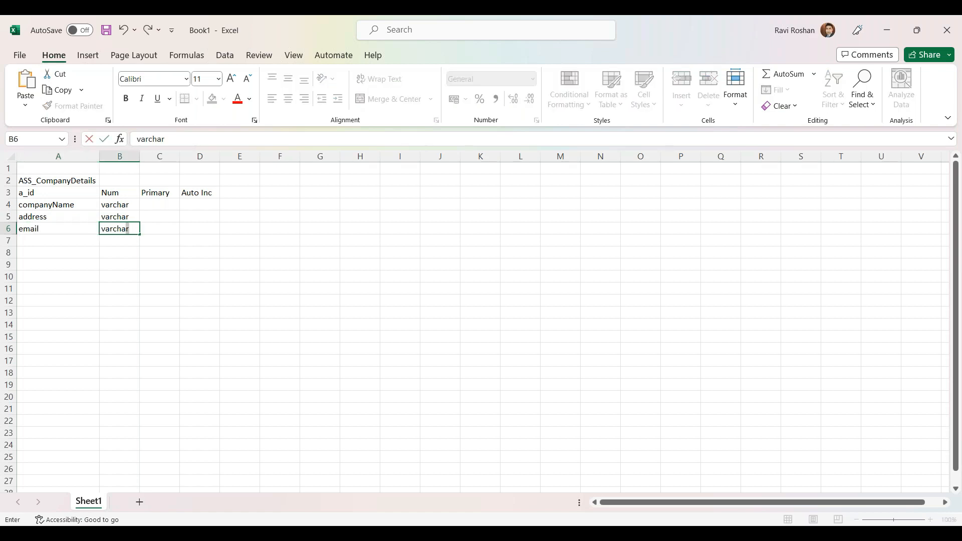
key("Return")
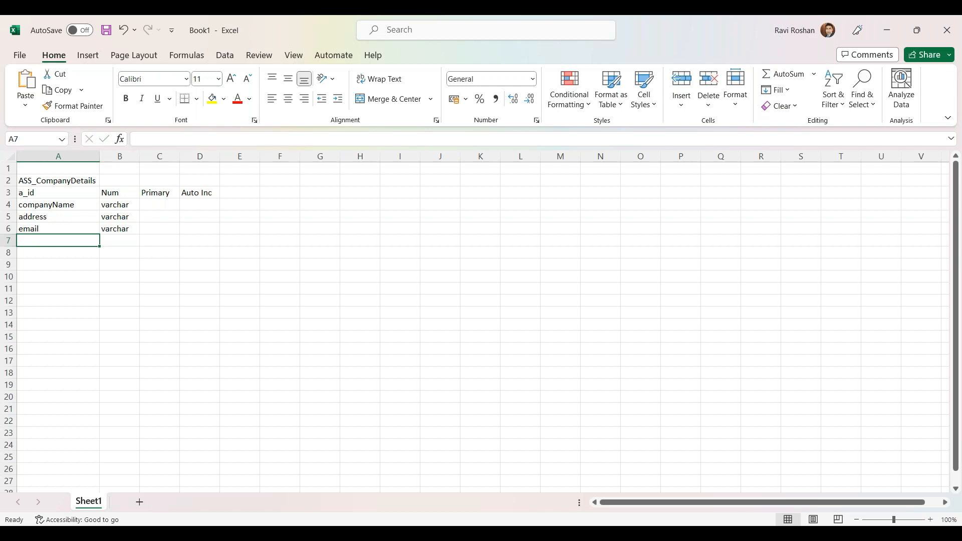
type("phone")
key("Tab")
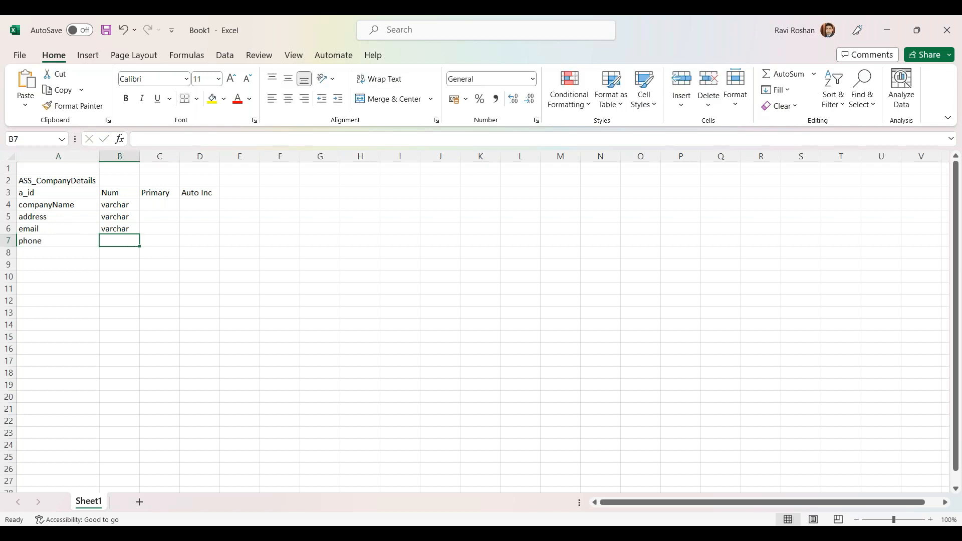
type("varchar")
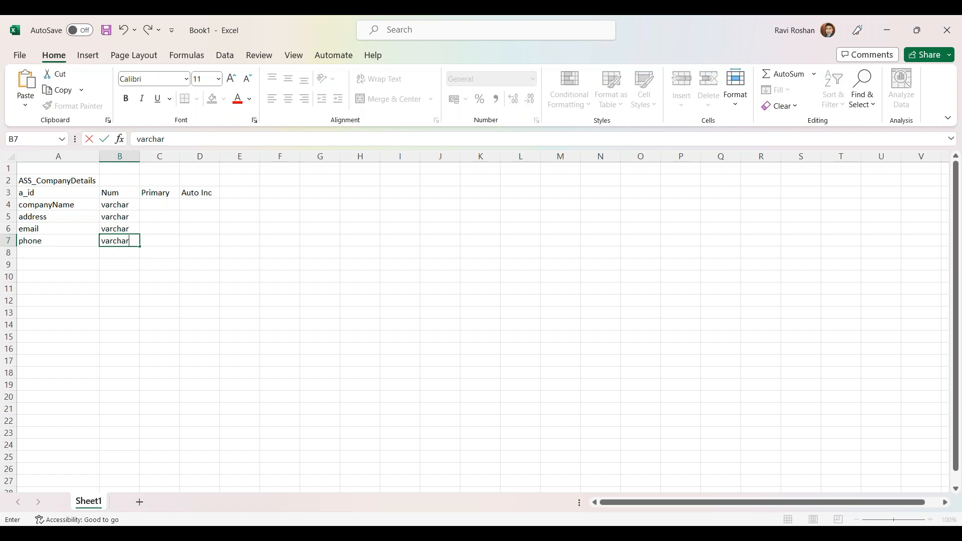
key("Return")
- Add the registeredOn field with type Date in row 8
left_click(59, 253)
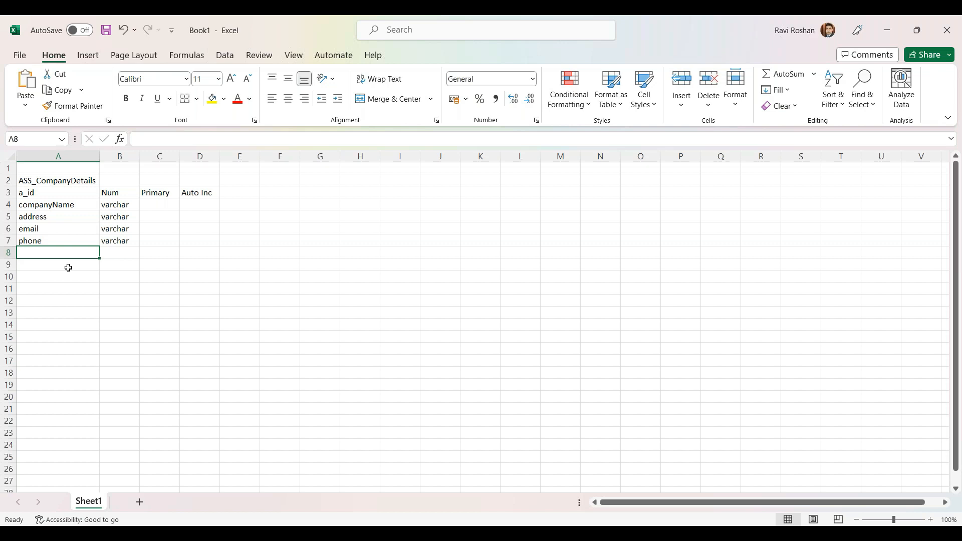
type("e")
key("BackSpace")
key("BackSpace")
type("re")
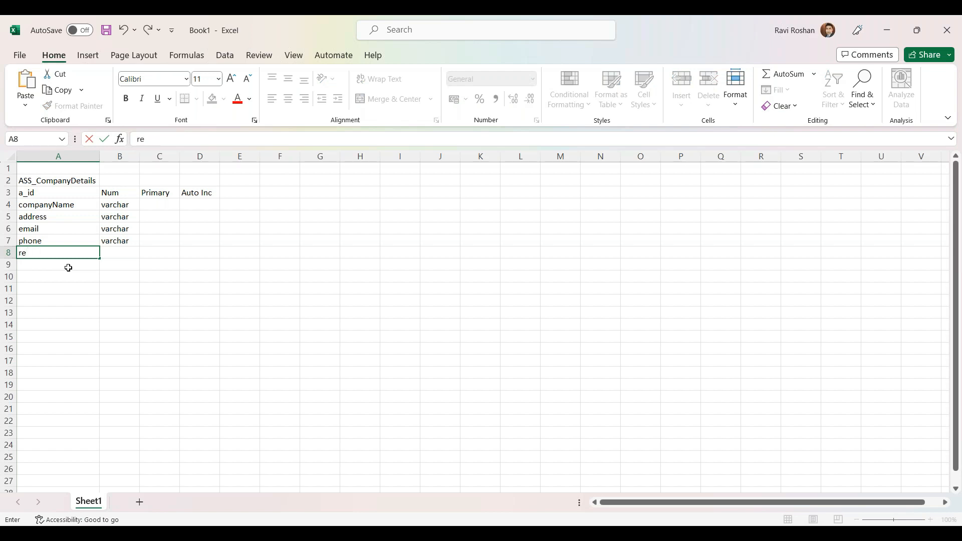
type("gisteredOn")
key("Tab")
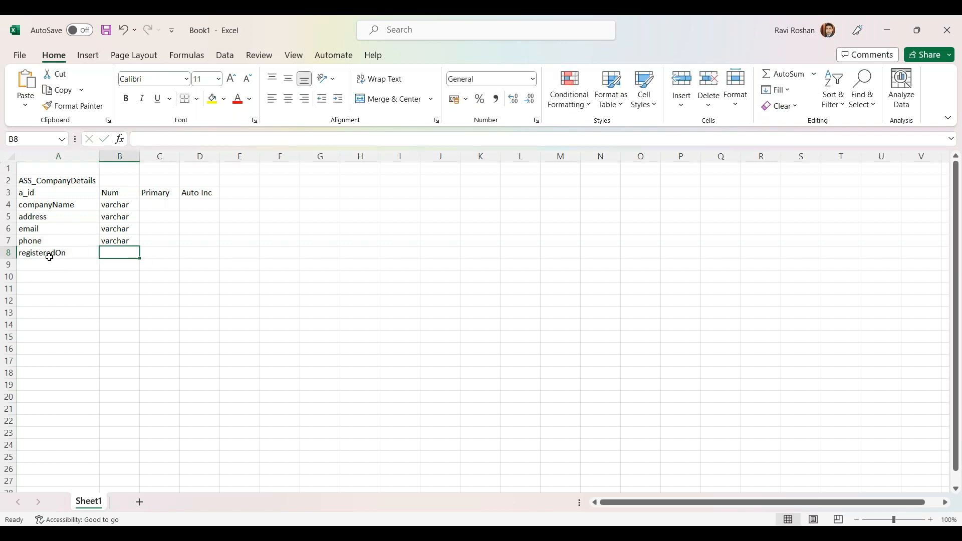
type("Date")
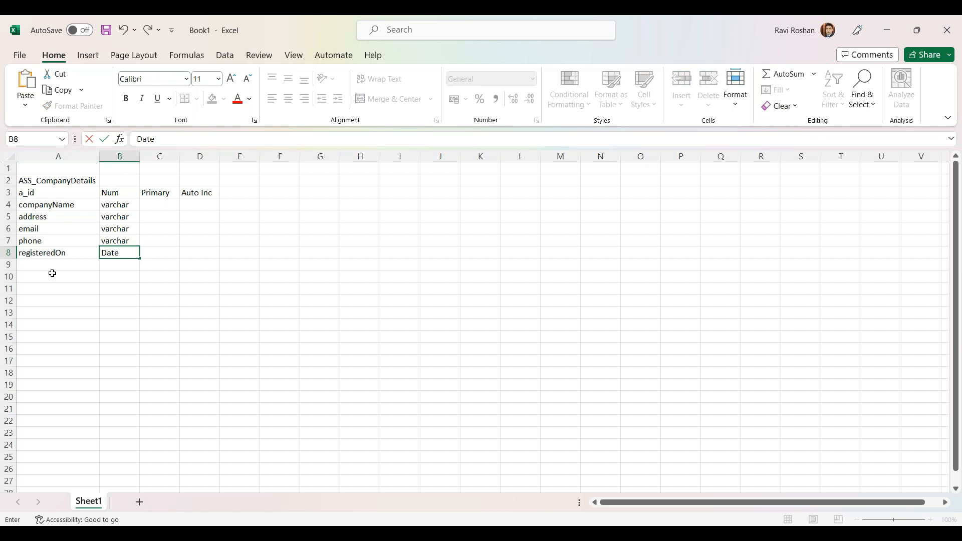
key("Return")
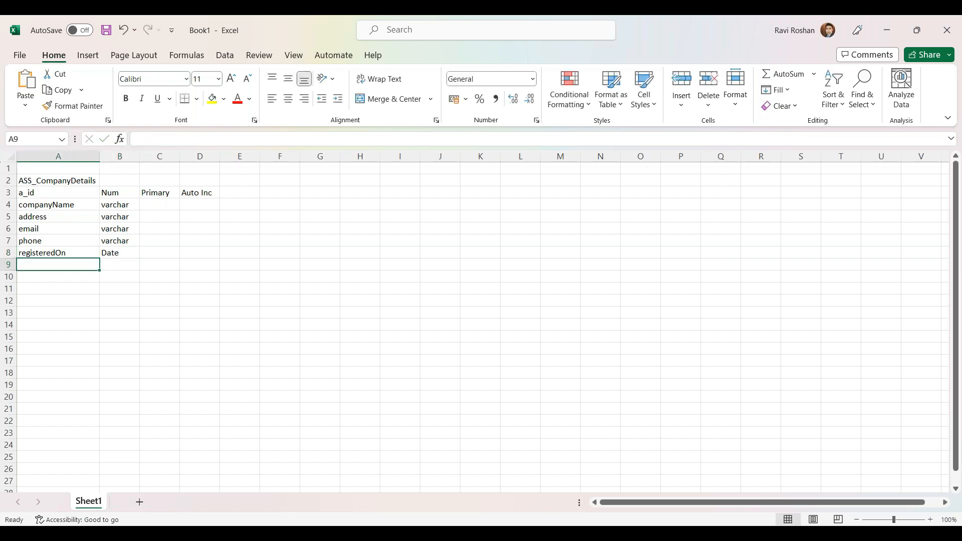
- Add the registeredBy field with type varchar in row 9 and the isActive field with type boolean in row 10
type("registeredBy")
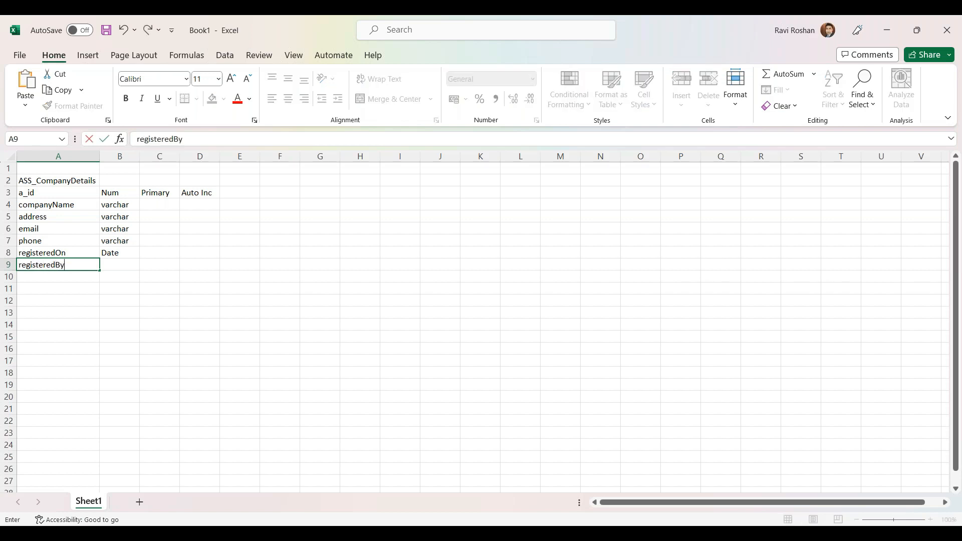
key("Tab")
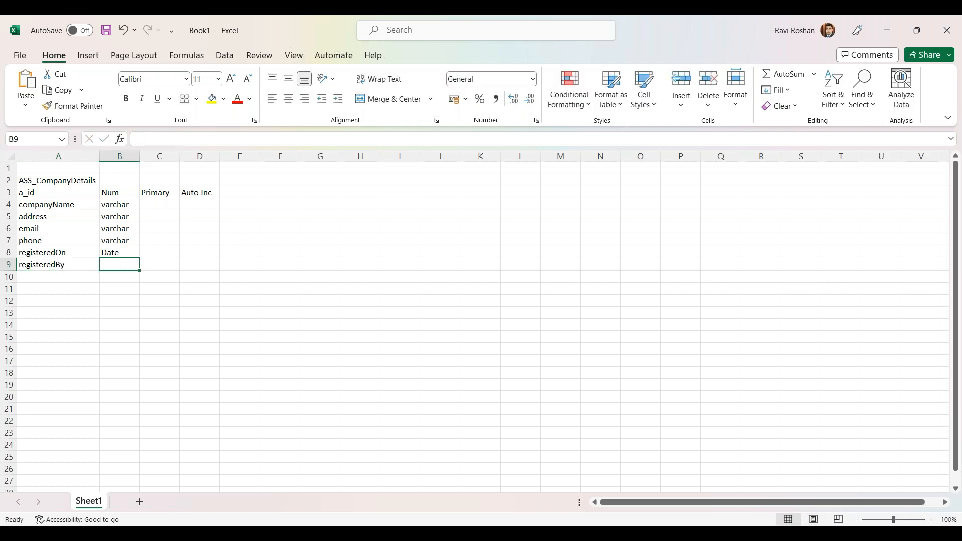
type("varchar")
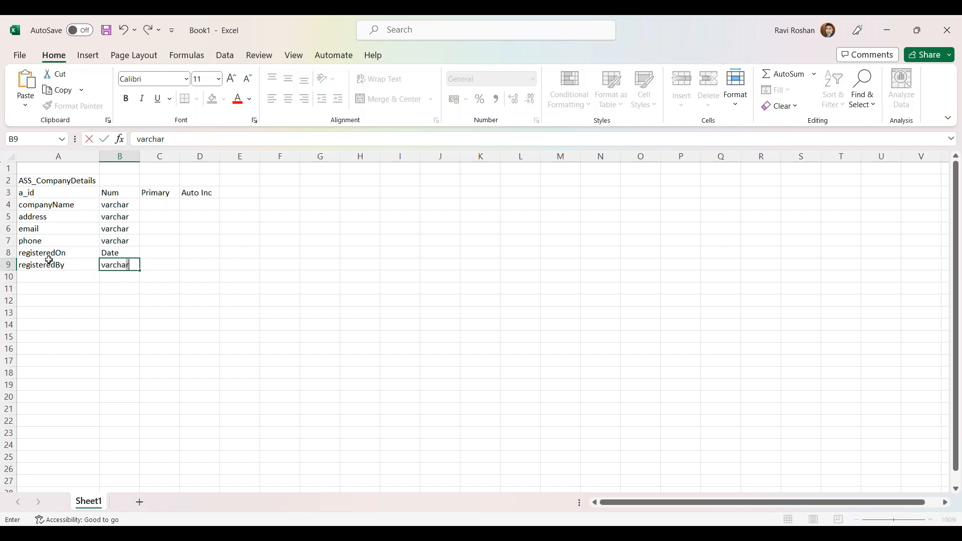
left_click(48, 276)
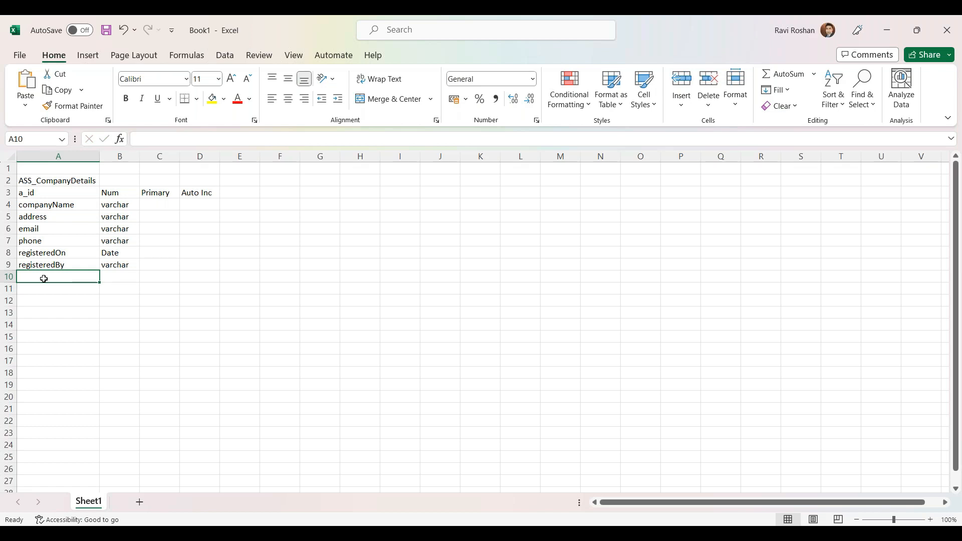
type("isActive")
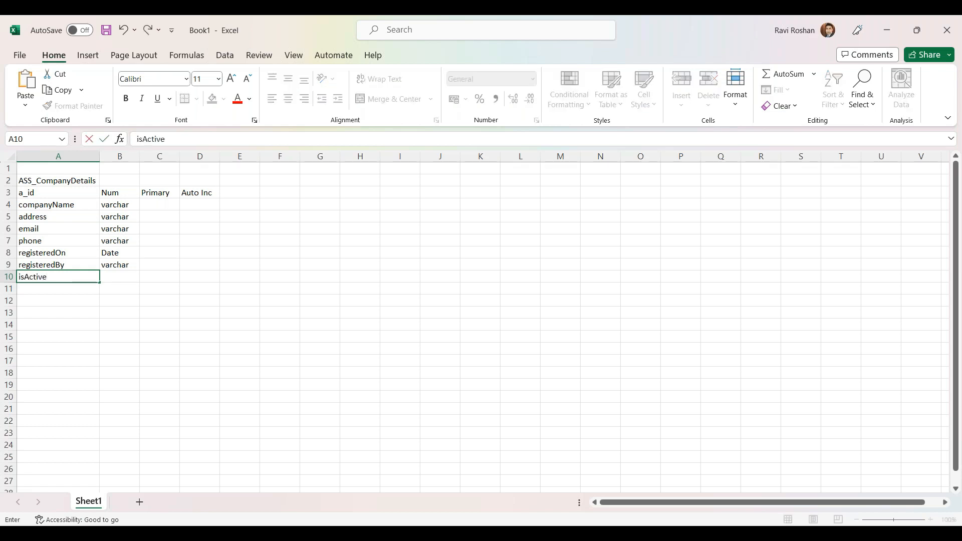
key("Tab")
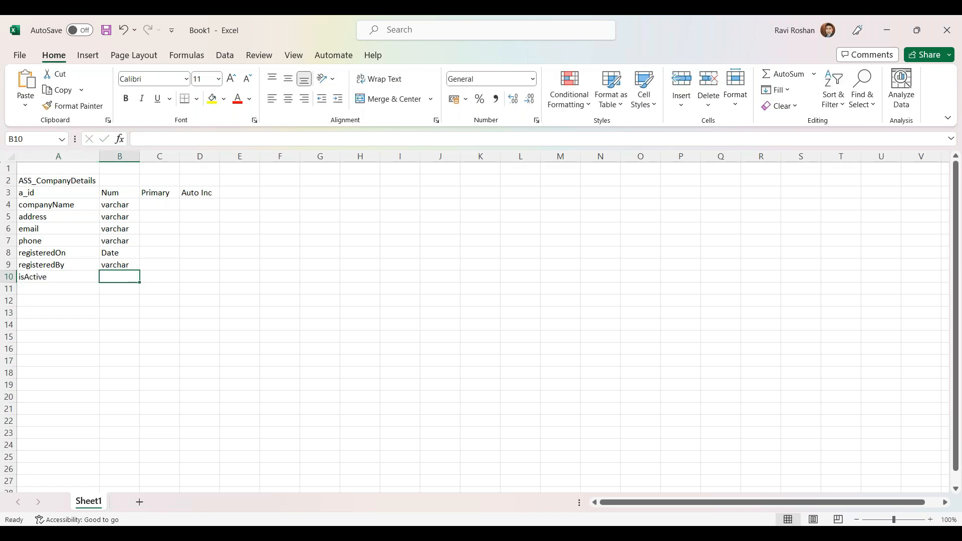
type("boolean")
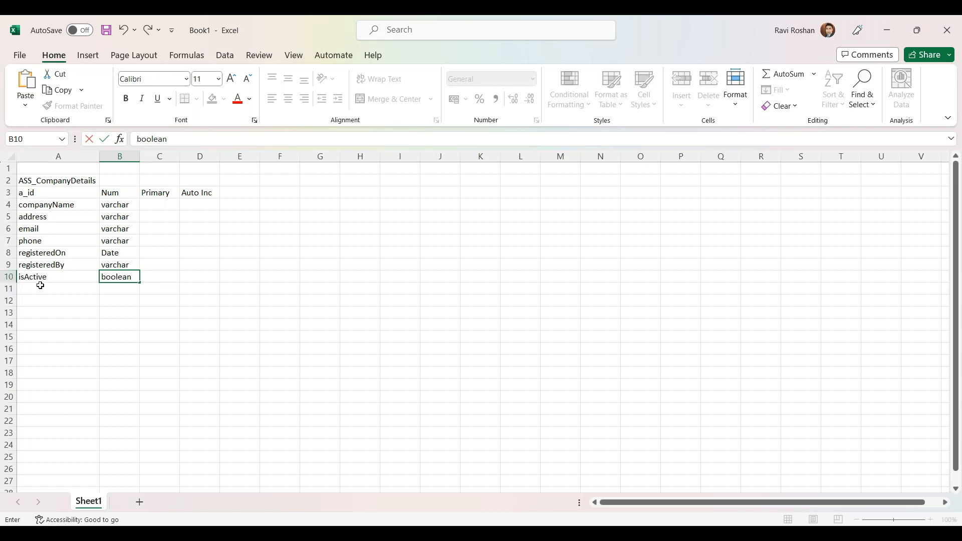
- Move the isActive field and its boolean type from row 10 down to row 11
left_click_drag(43, 278, 124, 275)
key("ctrl+c")
left_click(79, 290)
key("ctrl+v")
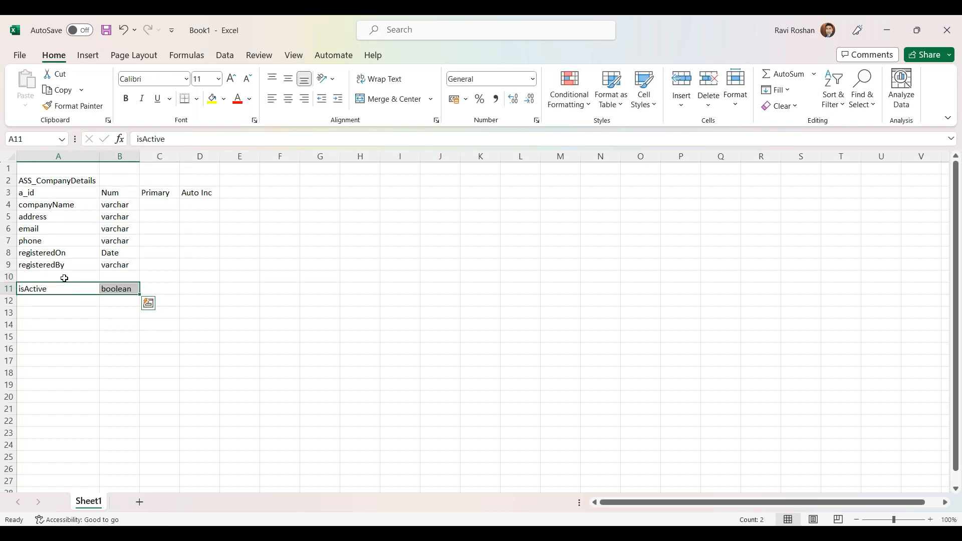
- Add the registrationStatus field with type varchar in the empty row 10 above isActive
left_click(64, 278)
type("registr")
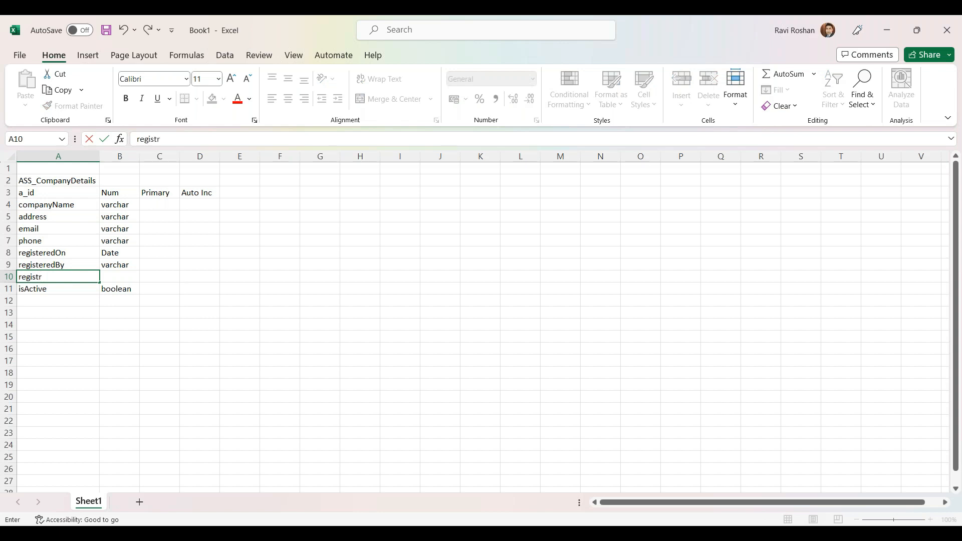
type("ationStatus")
key("Tab")
type("varchar")
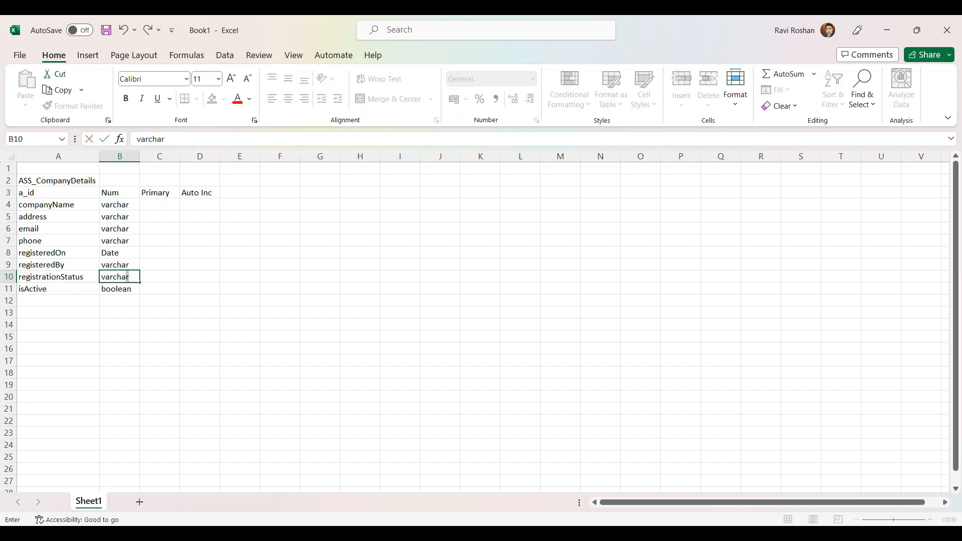
left_click(61, 310)
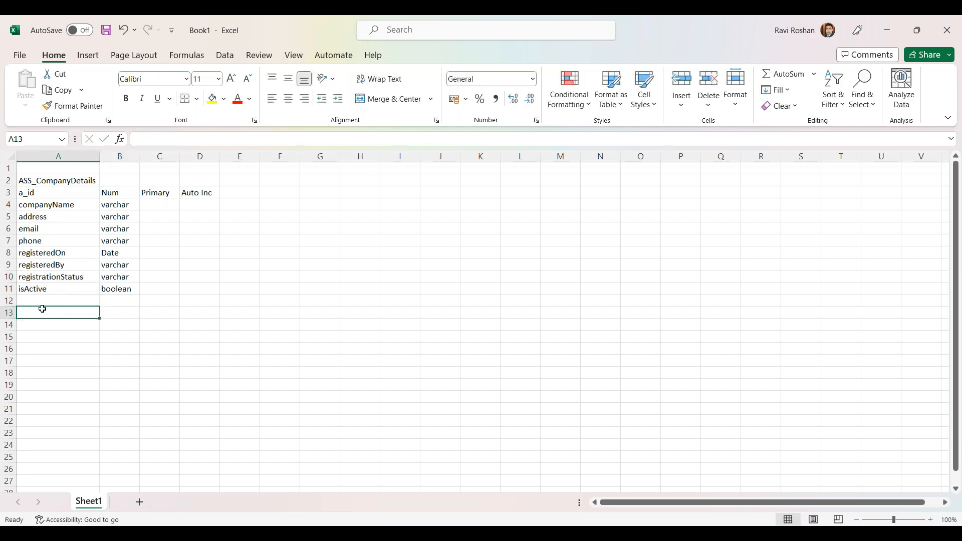
- Change the data type of the registrationStatus field in row 10 to number
left_click(118, 276)
type("number")
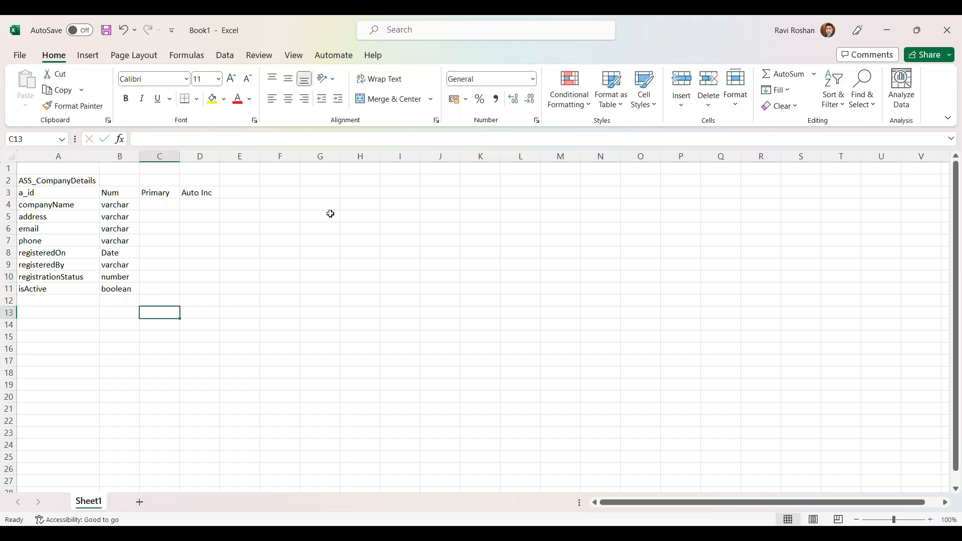
- Start a second table design by entering the table name ASS_ReferenceTable in cell F2
left_click(292, 181)
type("ASS_R")
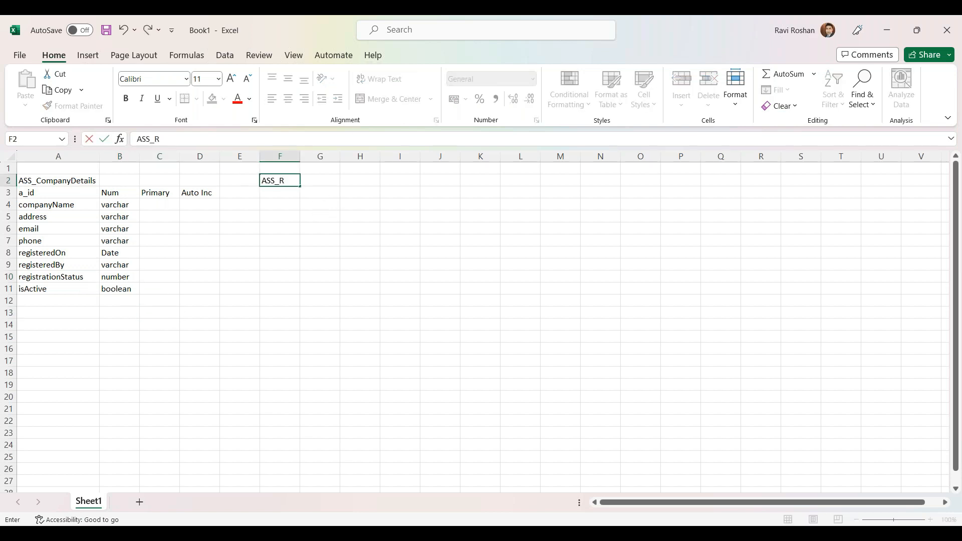
type("eferenceTable")
- Add the a_id field to ASS_ReferenceTable in row 3 with type number and the attributes Primary and Auto Inc
left_click(279, 195)
type("a")
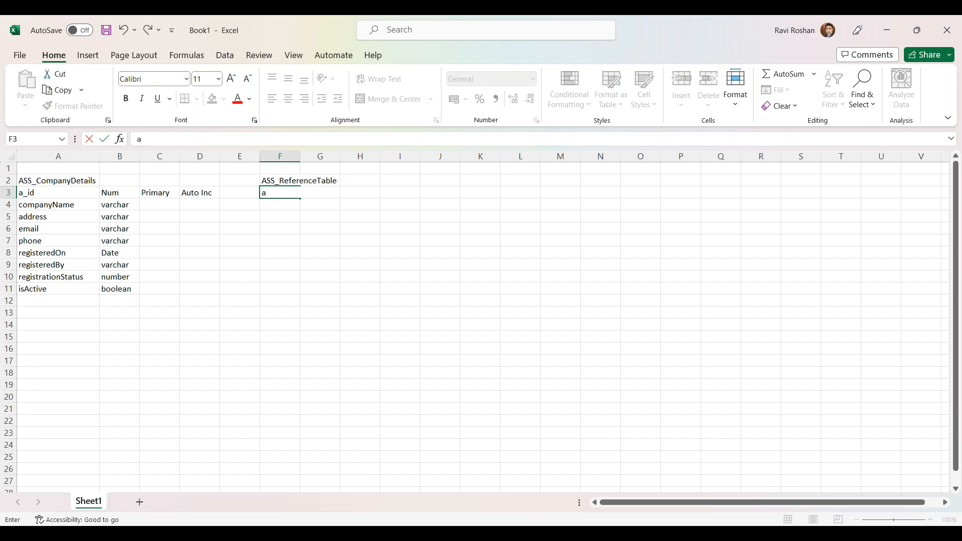
type("iid")
key("Tab")
type("numbe")
key("Tab")
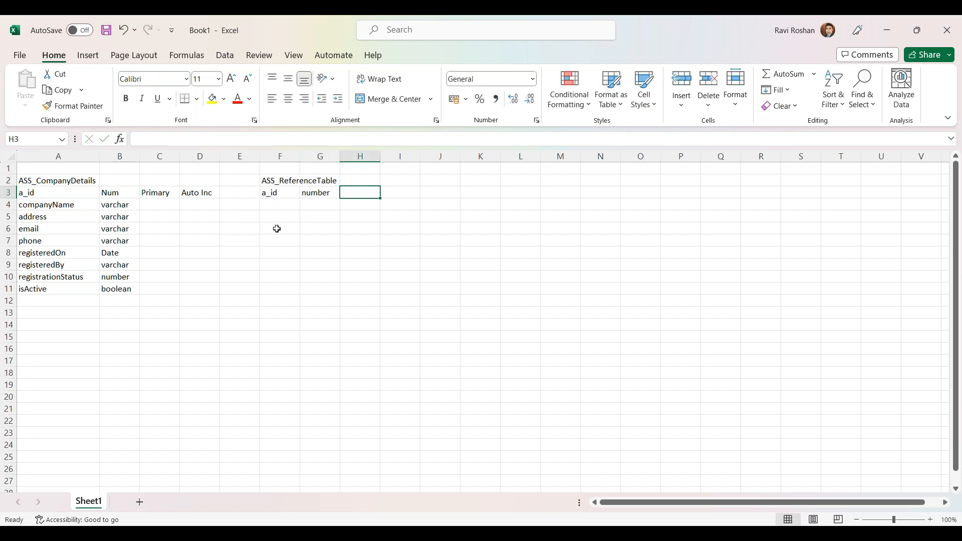
type("Primary")
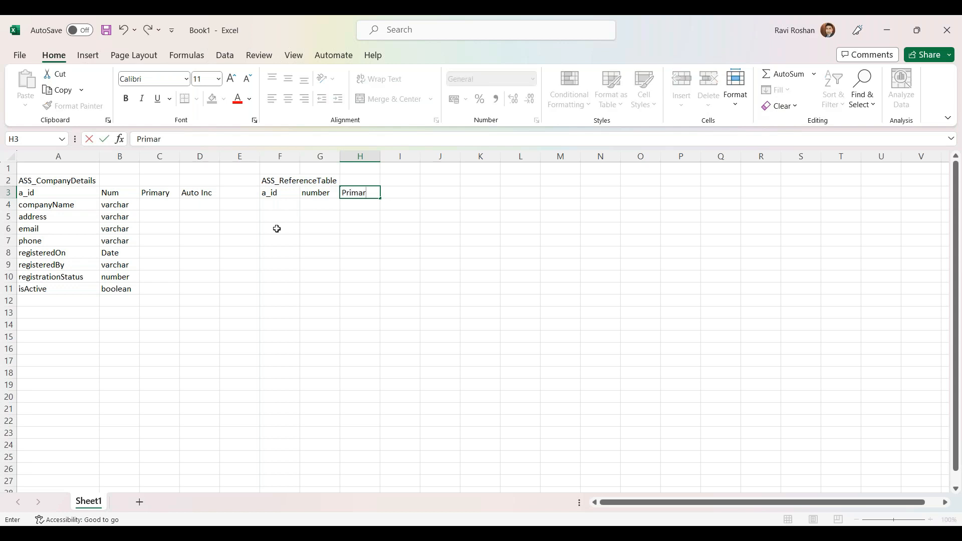
key("Tab")
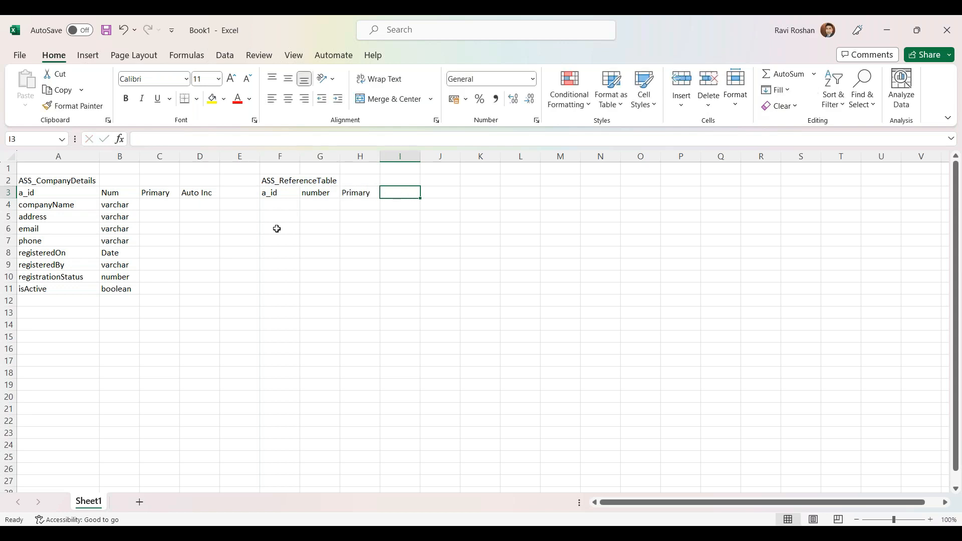
type("Aut")
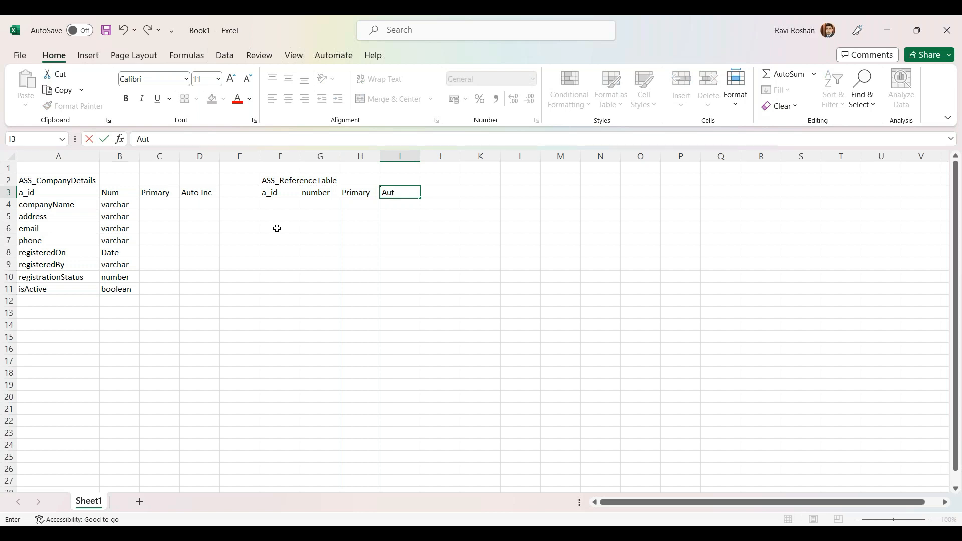
type("o Inc")
- Add the category field with type varchar to ASS_ReferenceTable in row 4
left_click(277, 204)
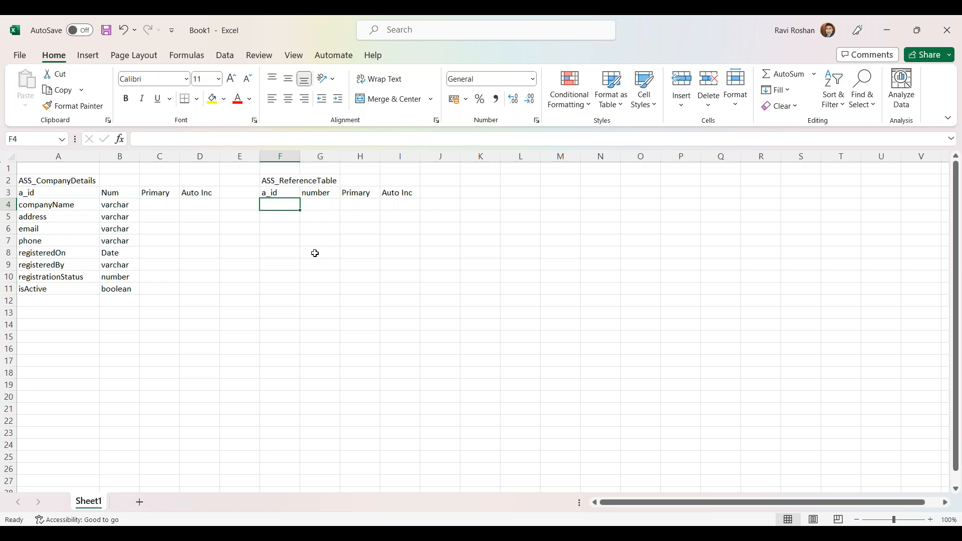
type("category")
key("Tab")
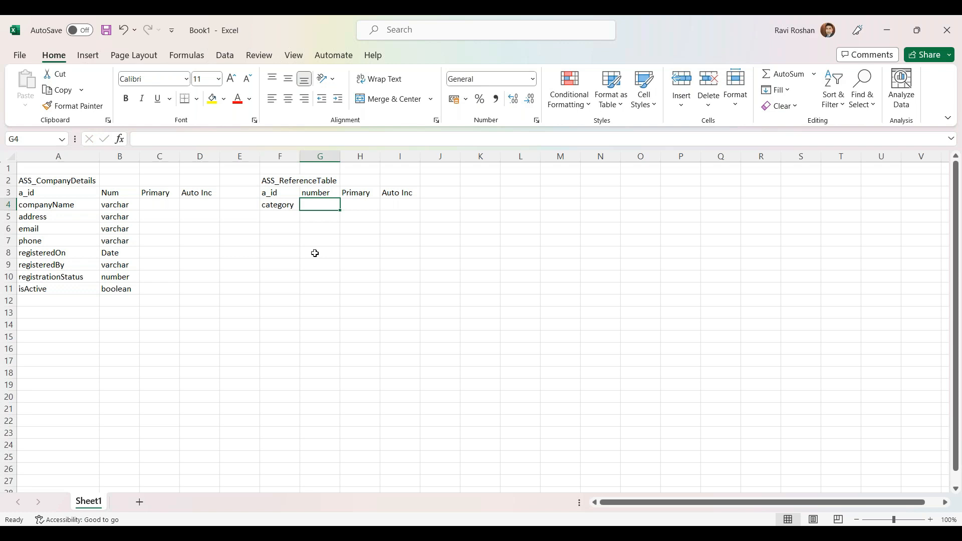
type("varchar")
key("Tab")
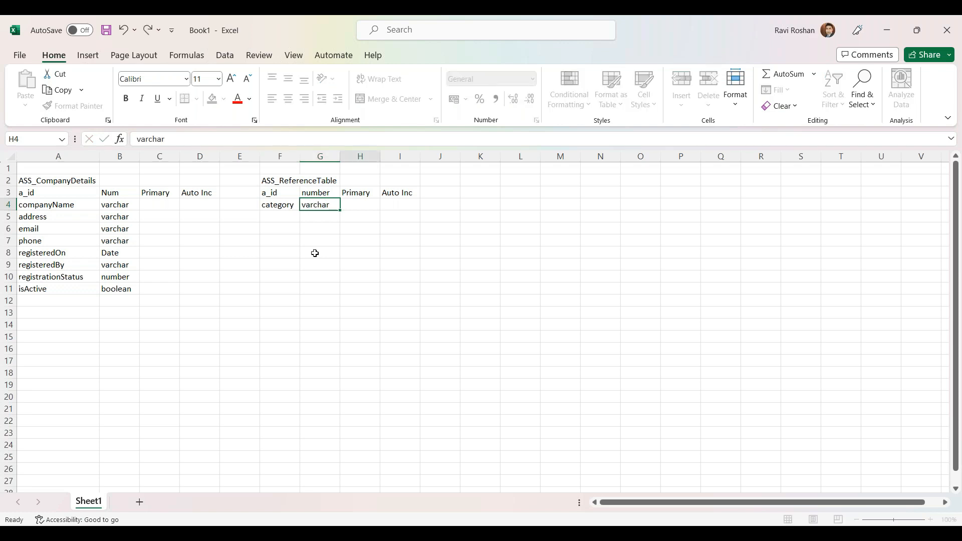
- Add the displayValue field with type varchar in row 5 of ASS_ReferenceTable and fit column F's width to its contents
left_click(283, 217)
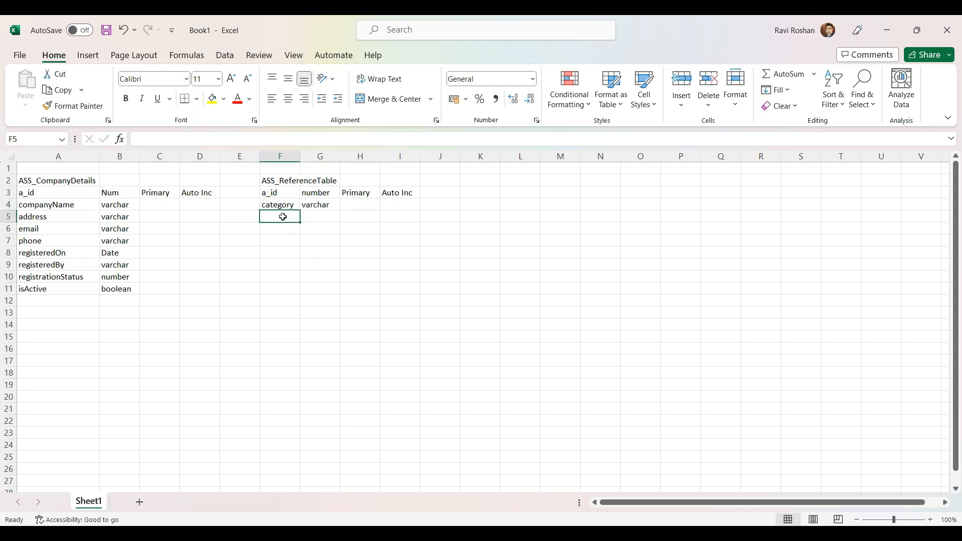
type("dis")
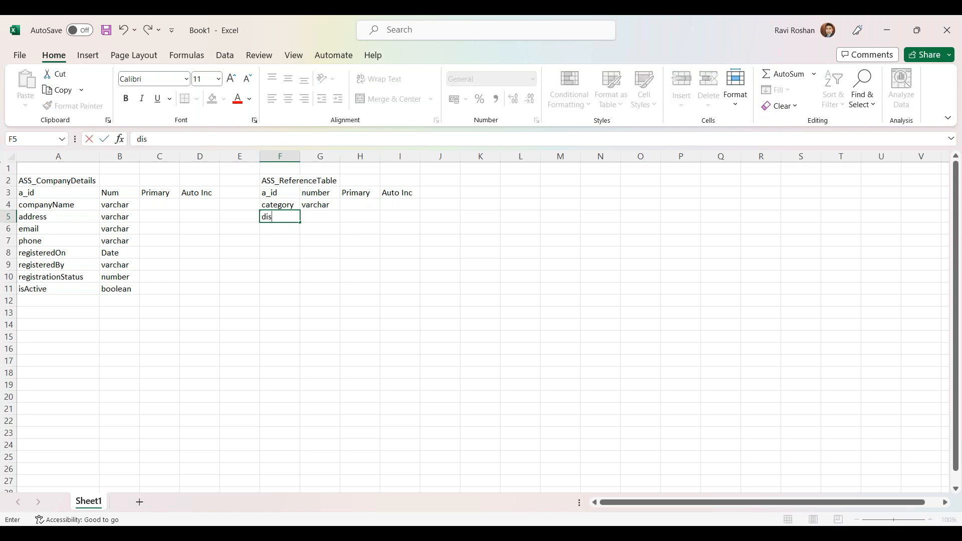
type("playValue")
key("Tab")
type("varch")
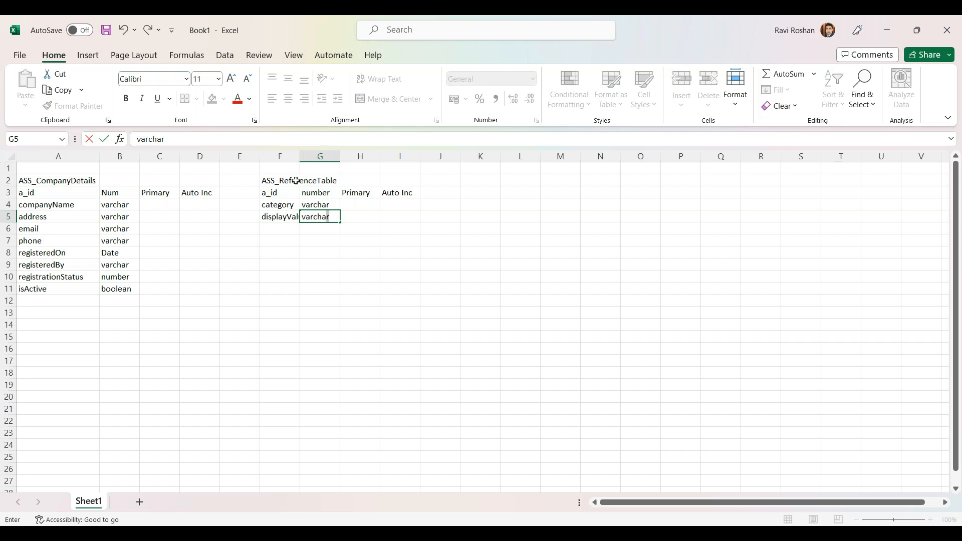
left_click(293, 181)
double_click(300, 156)
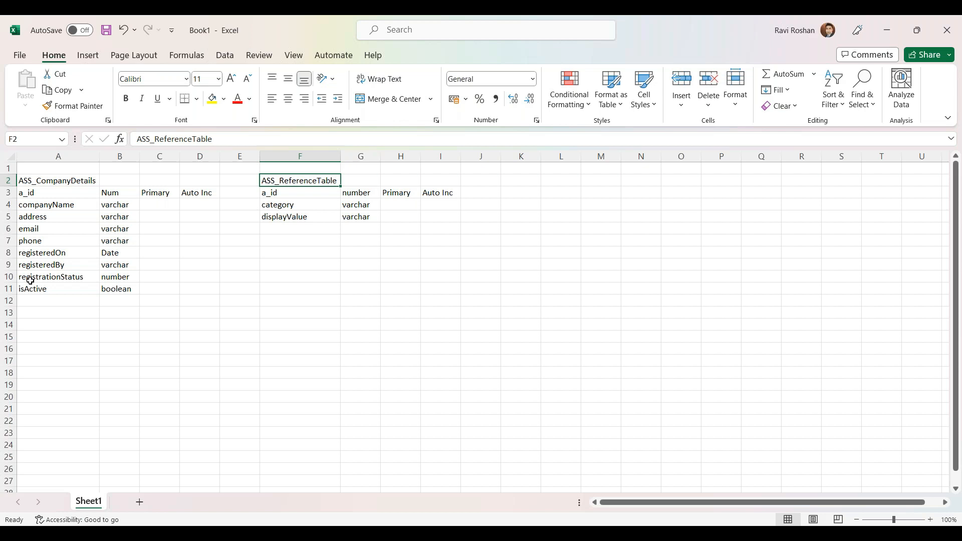
- Enter the sample data headings aid, category and displayValue in cells L2 to N2
left_click(85, 273)
left_click(550, 181)
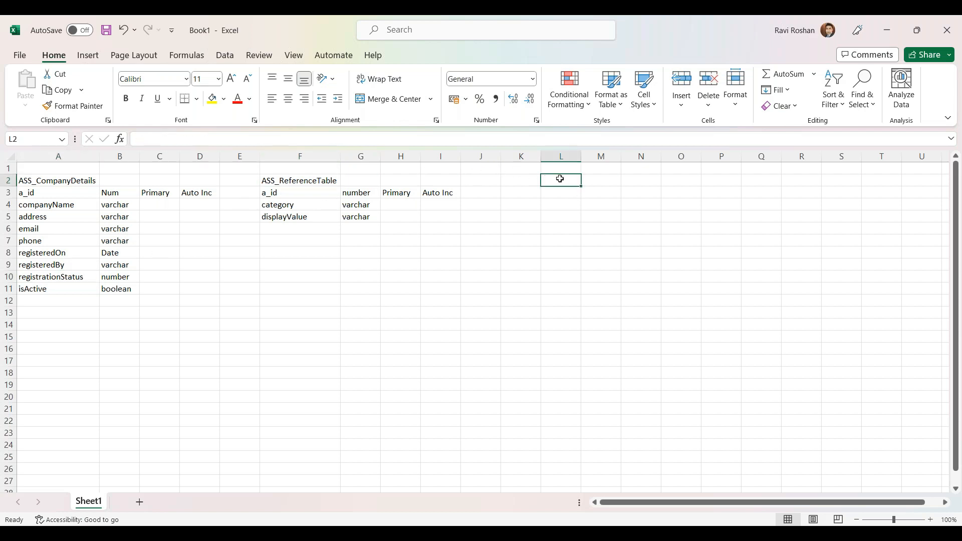
type("aid")
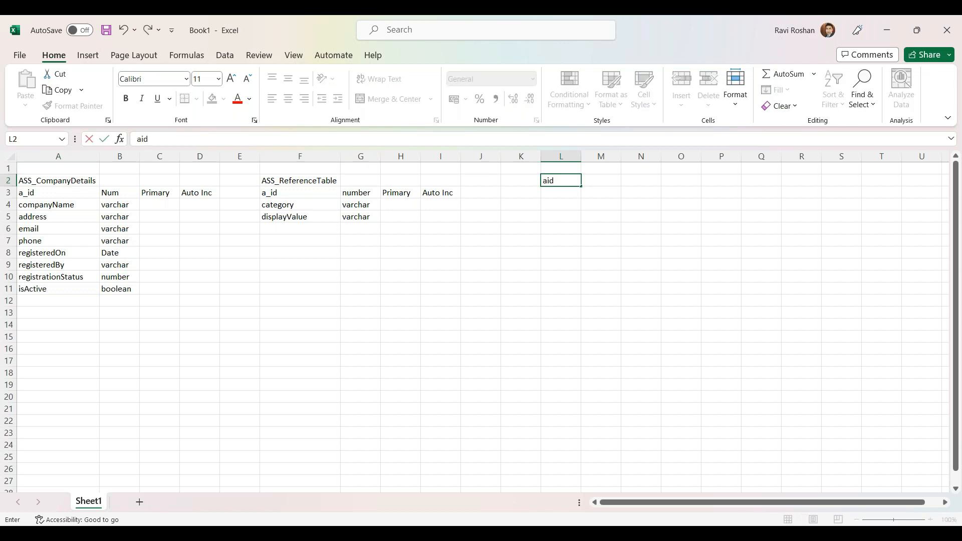
key("Tab")
type("category")
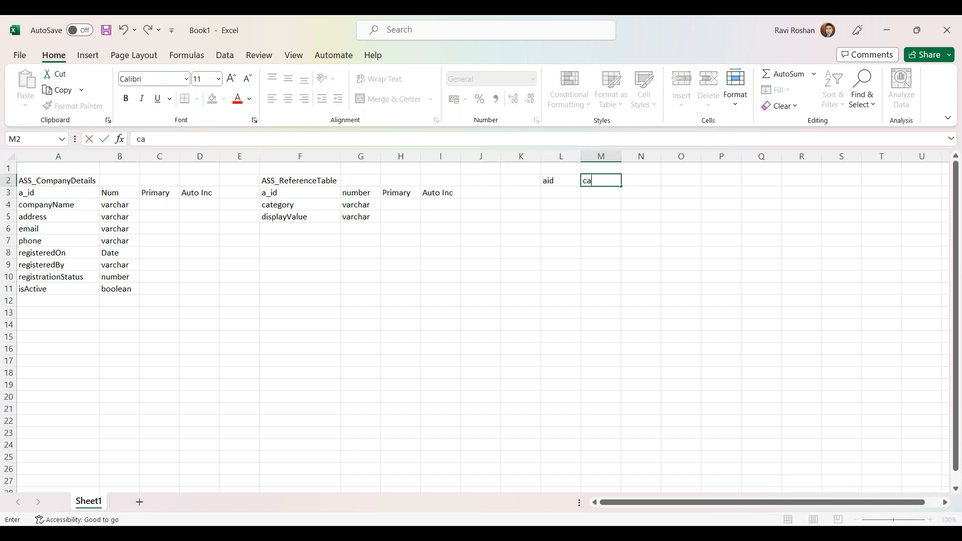
key("Tab")
type("d")
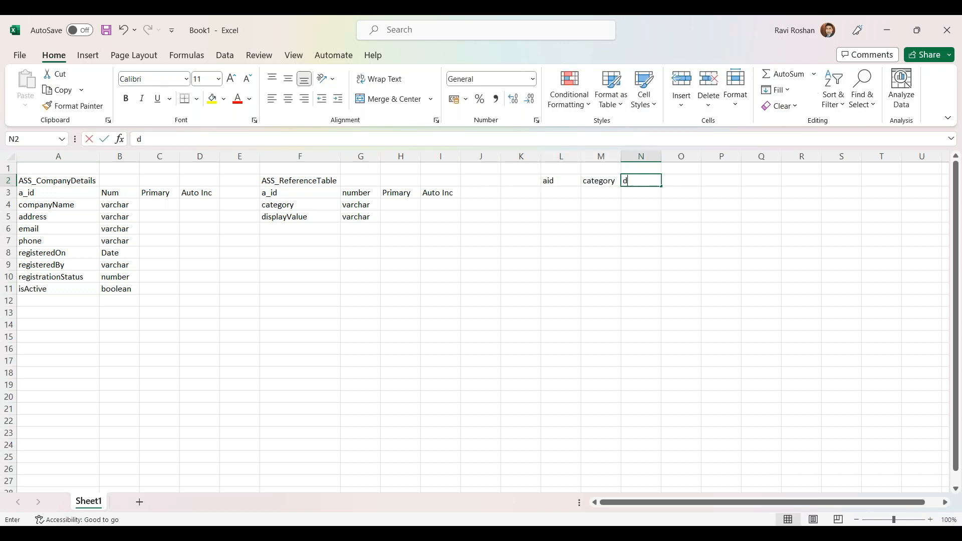
type("isplayValue")
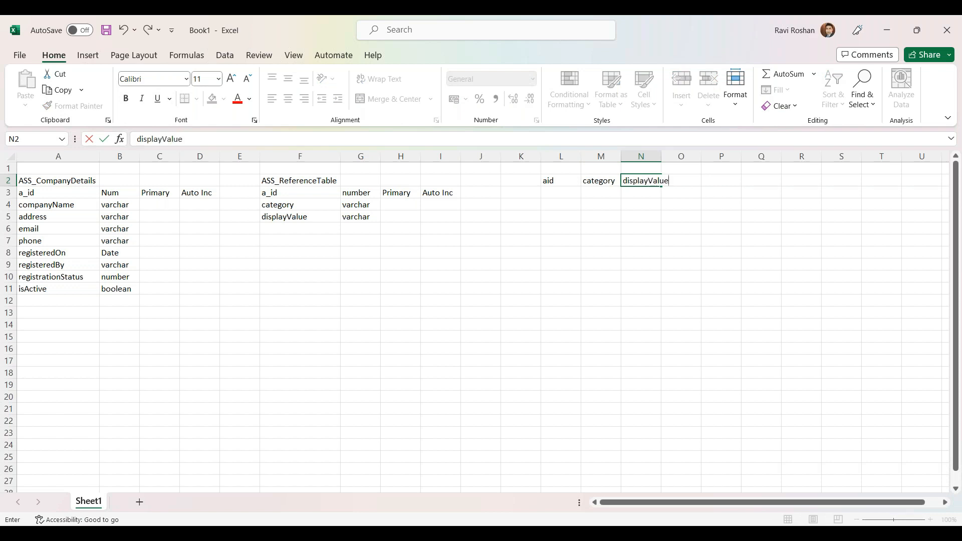
- Enter the first sample record with 1, status and In Progress in row 3, and fit column N's width to its contents
left_click(561, 193)
type("1")
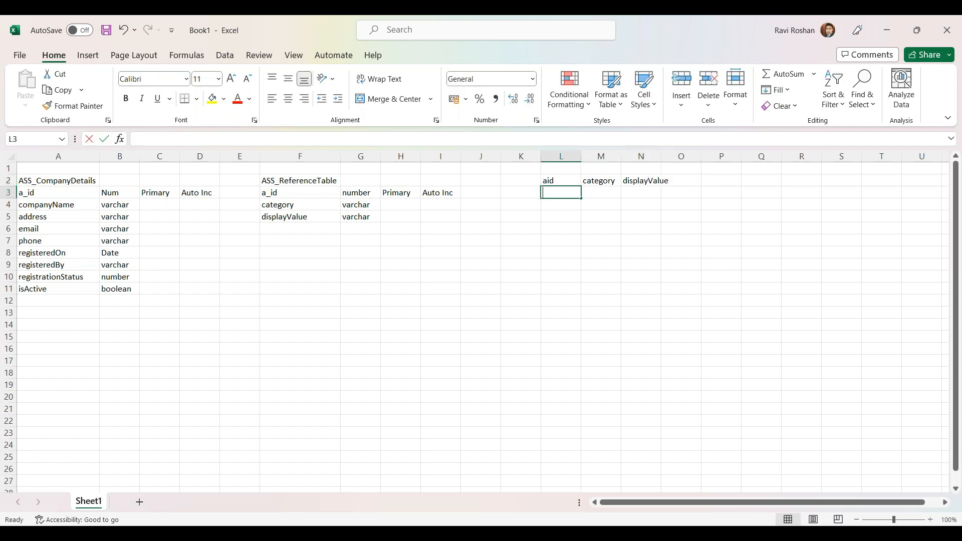
key("Tab")
type("s")
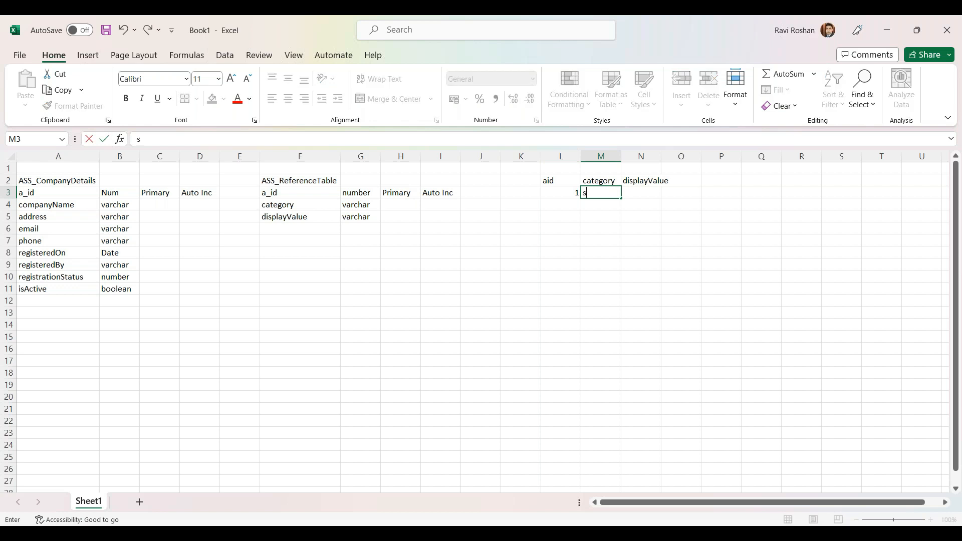
type("tatus")
key("Tab")
type("In")
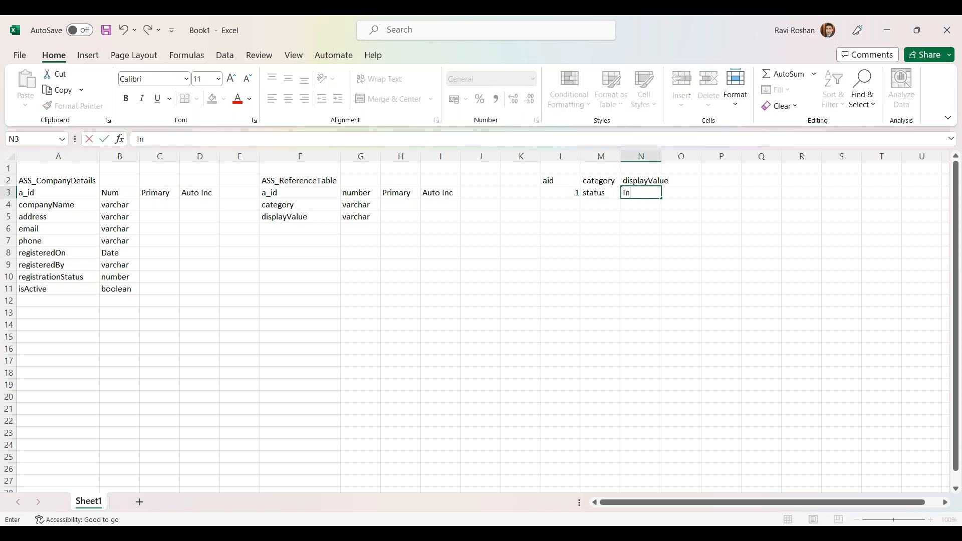
type(" Progress")
left_click(561, 253)
double_click(661, 156)
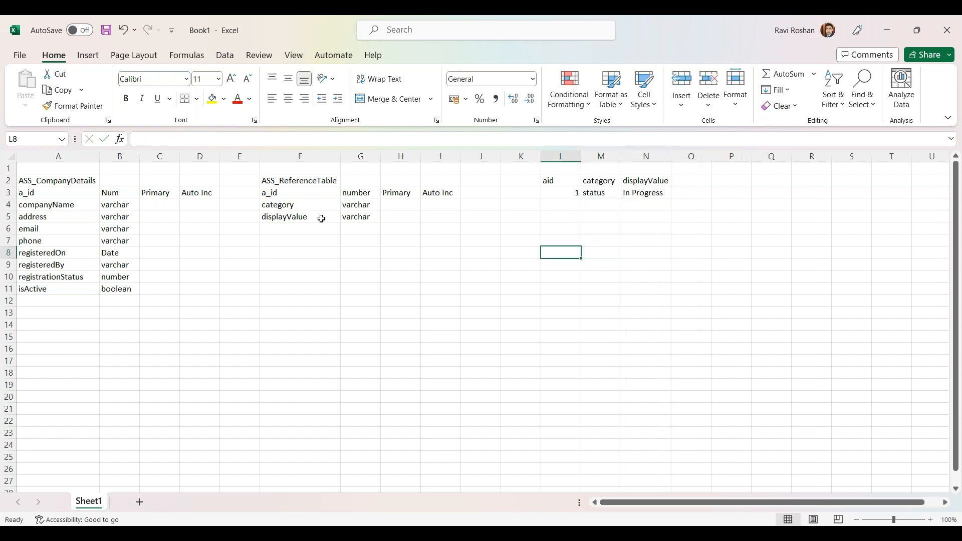
- Enter the second sample record with 2, status and Pending with Manager in cells L4 to N4
left_click(113, 277)
left_click(576, 207)
type("2")
key("Tab")
type("stat")
key("Tab")
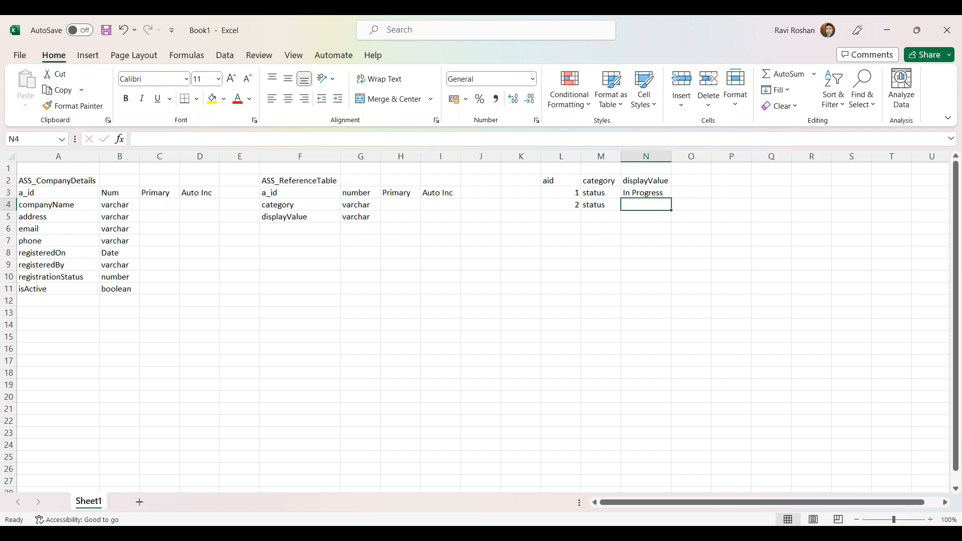
type("Pen")
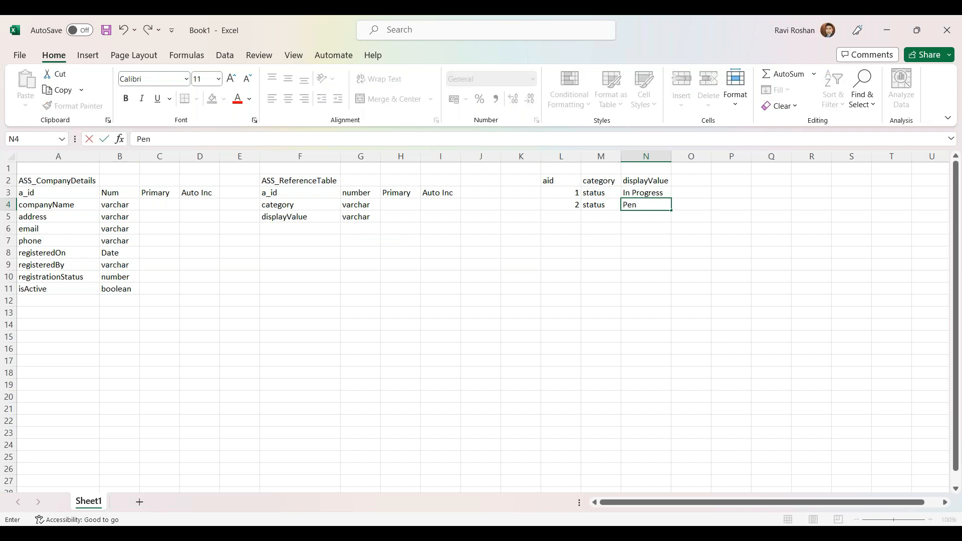
type("ding with Manager")
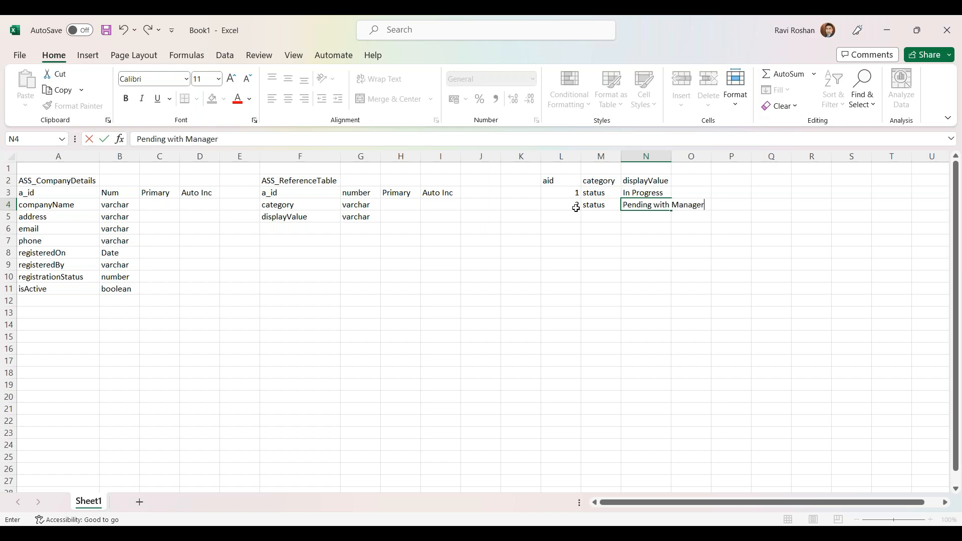
left_click(561, 229)
- Examine how the registrationStatus field and its number type relate to the aid and displayValue entries of the sample records
left_click(58, 278)
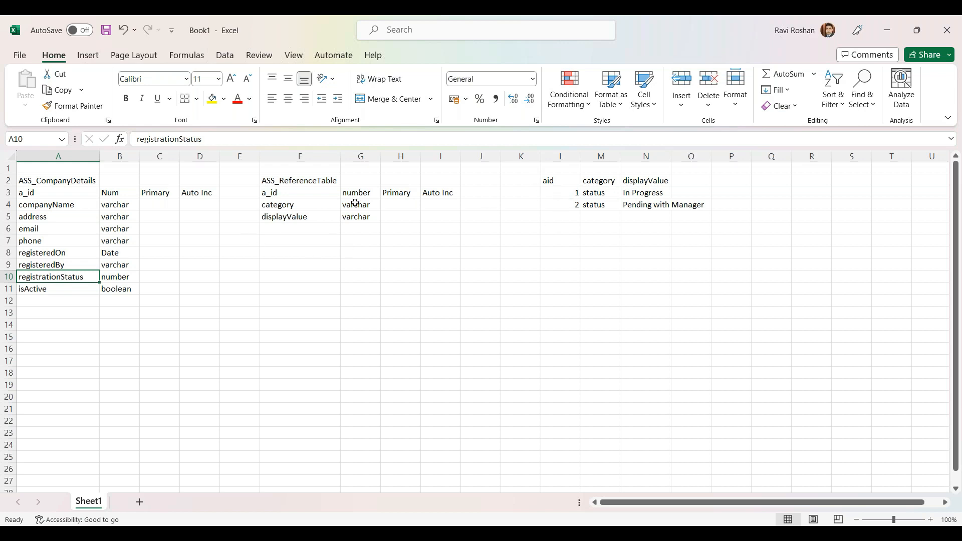
left_click(644, 194)
left_click(639, 204)
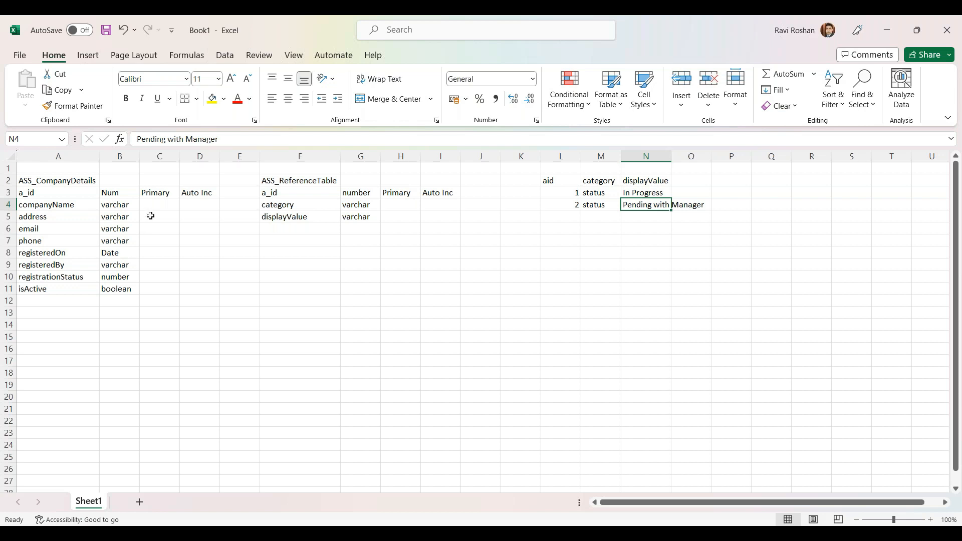
left_click_drag(572, 191, 685, 206)
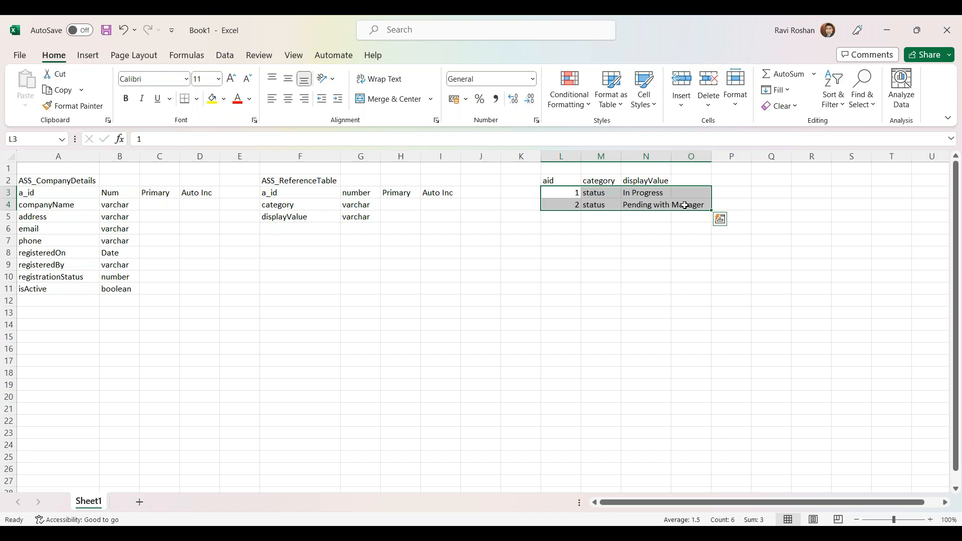
left_click(551, 208)
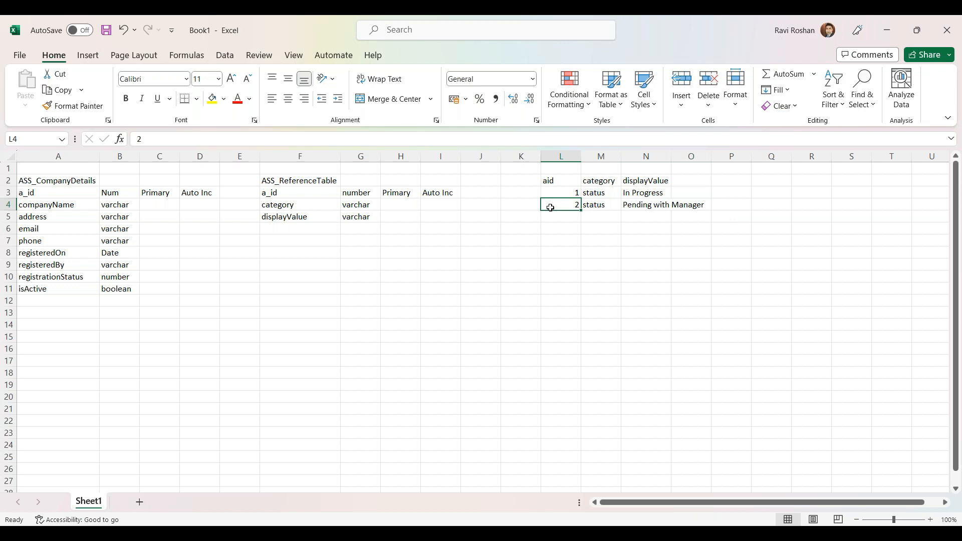
left_click(548, 226)
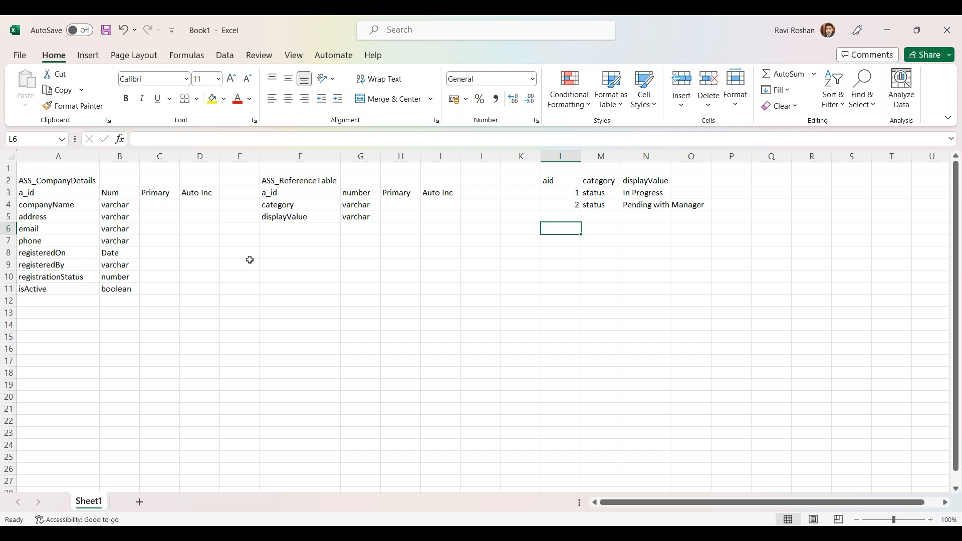
left_click(639, 197)
left_click(639, 205)
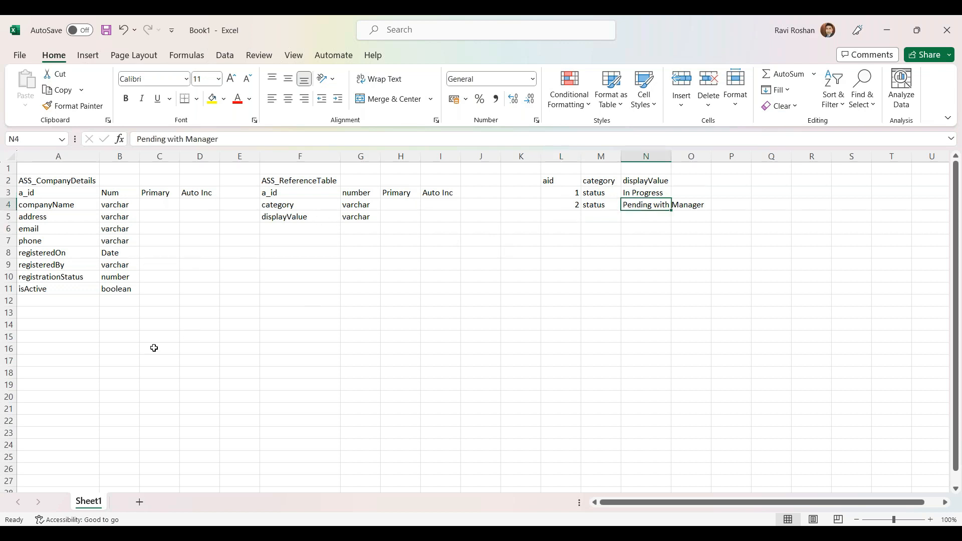
left_click(118, 279)
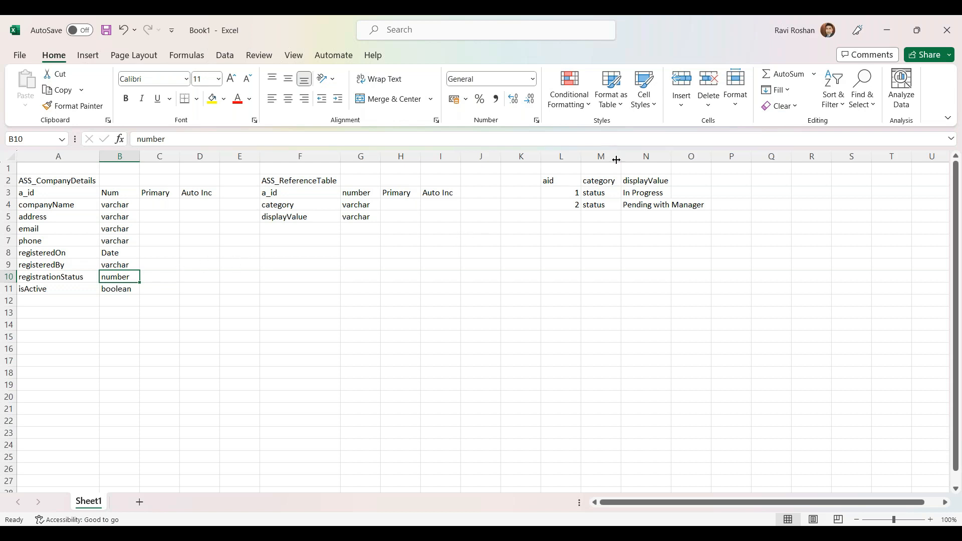
left_click_drag(574, 193, 573, 206)
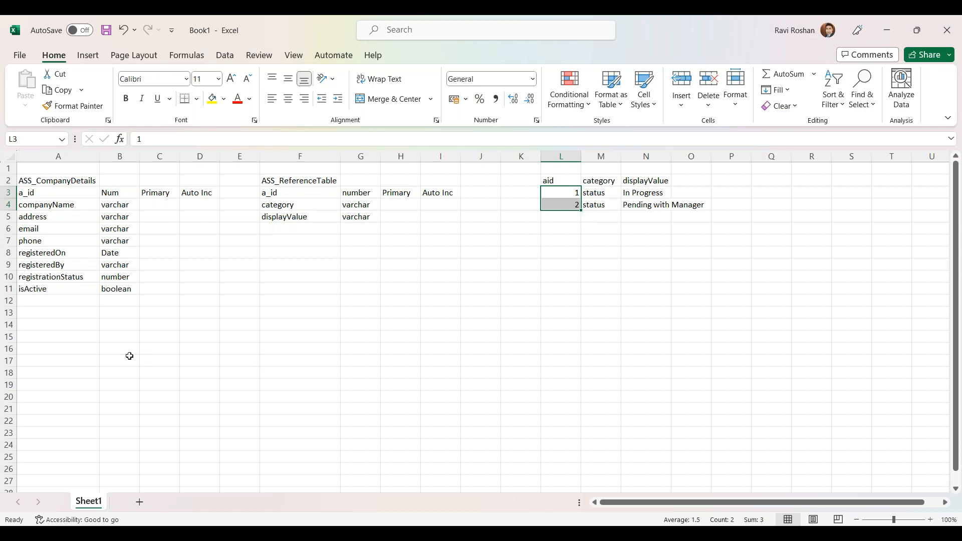
left_click(32, 310)
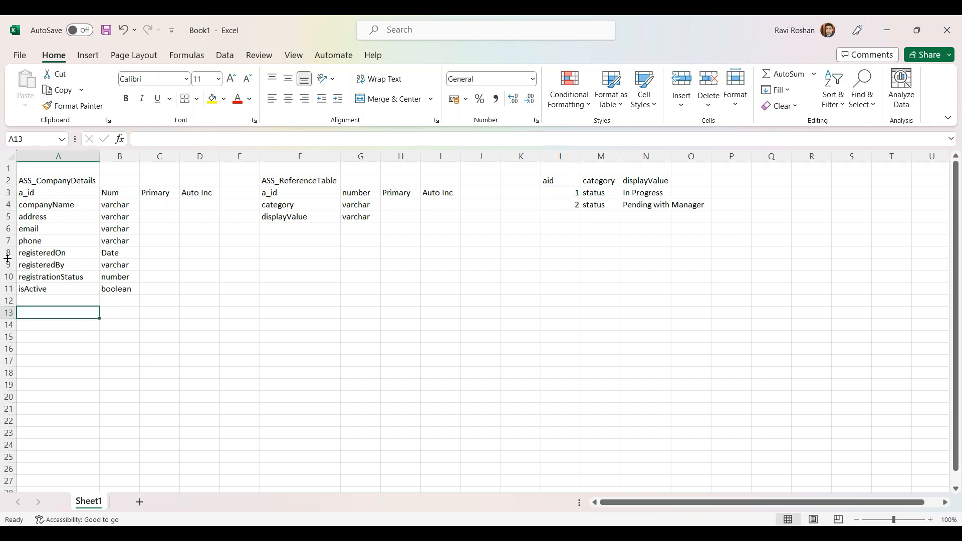
left_click(594, 195)
left_click(597, 204)
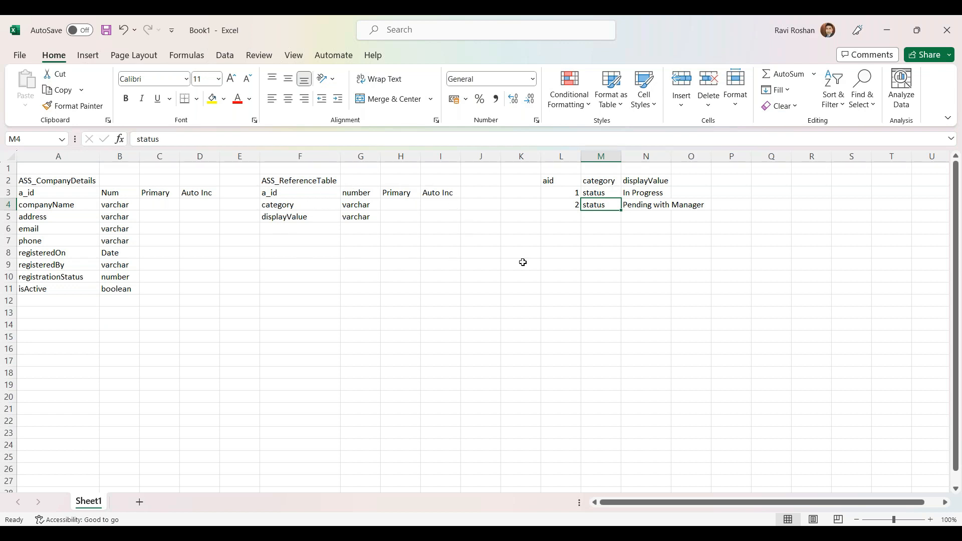
left_click(576, 216)
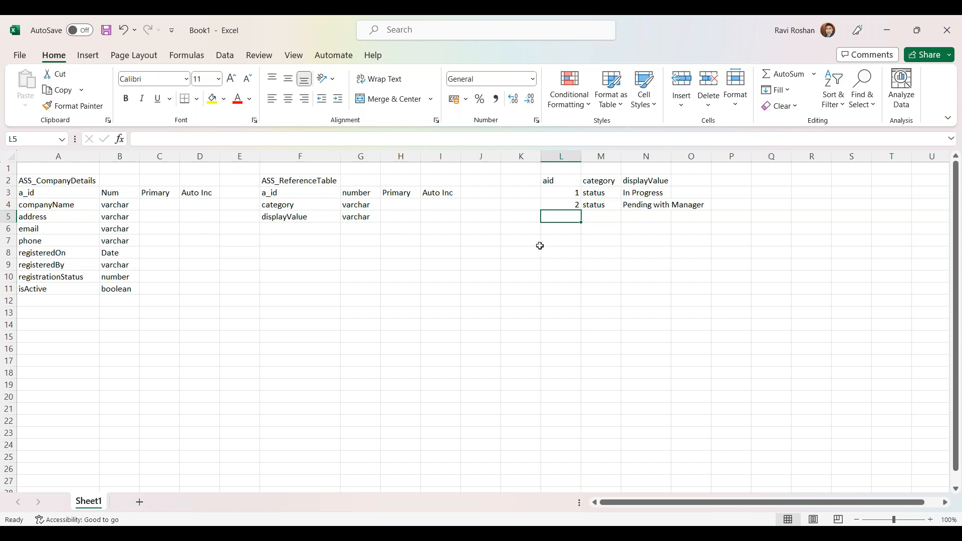
left_click_drag(576, 192, 615, 224)
left_click(570, 218)
- Enter a sample record with 8, comCategory and Pharma in cells L7 to N7, and fit column M's width to its contents
left_click(578, 243)
type("8")
key("Tab")
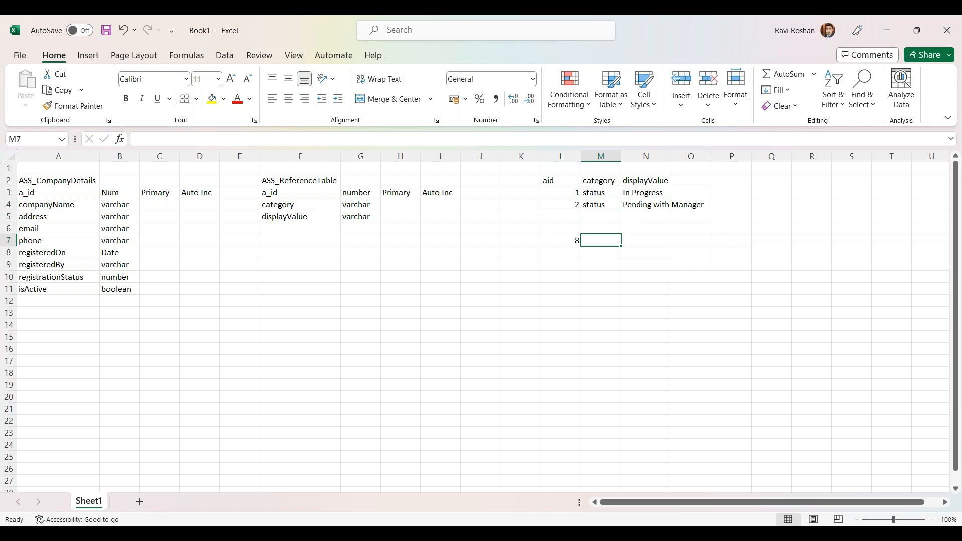
type("comCat")
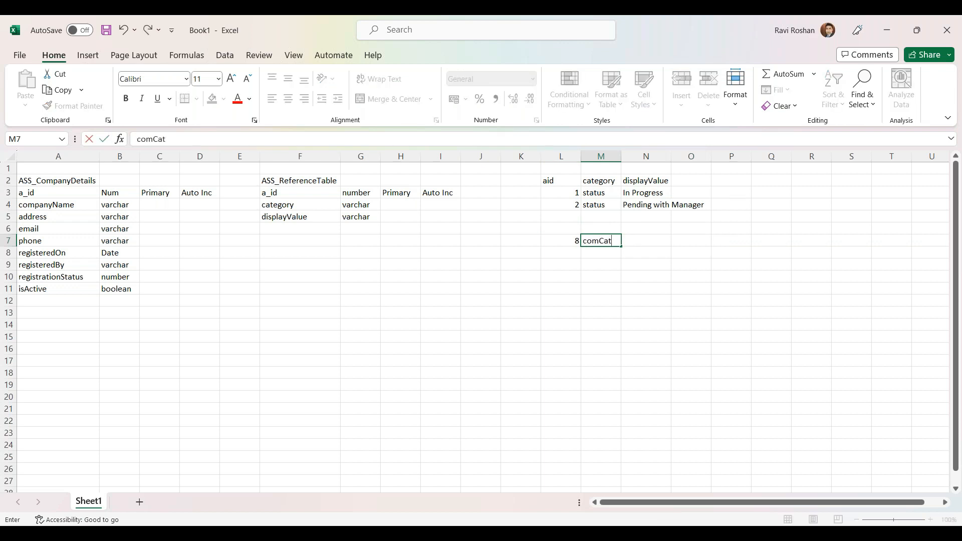
type("egory")
key("Tab")
type("P")
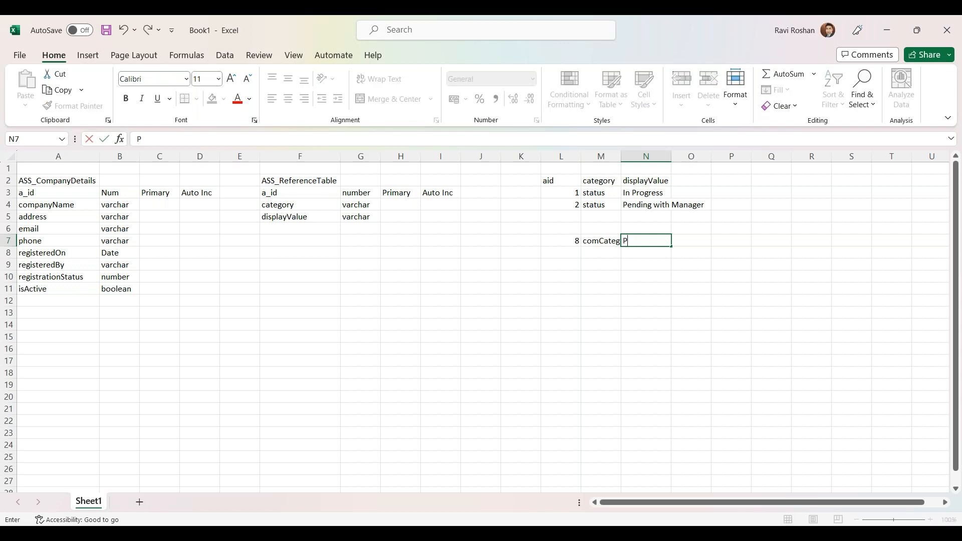
type("harma")
left_click(585, 295)
double_click(621, 156)
- Enter the sample record with 9, comCategory and Insurance in cells L8 to N8
left_click(574, 252)
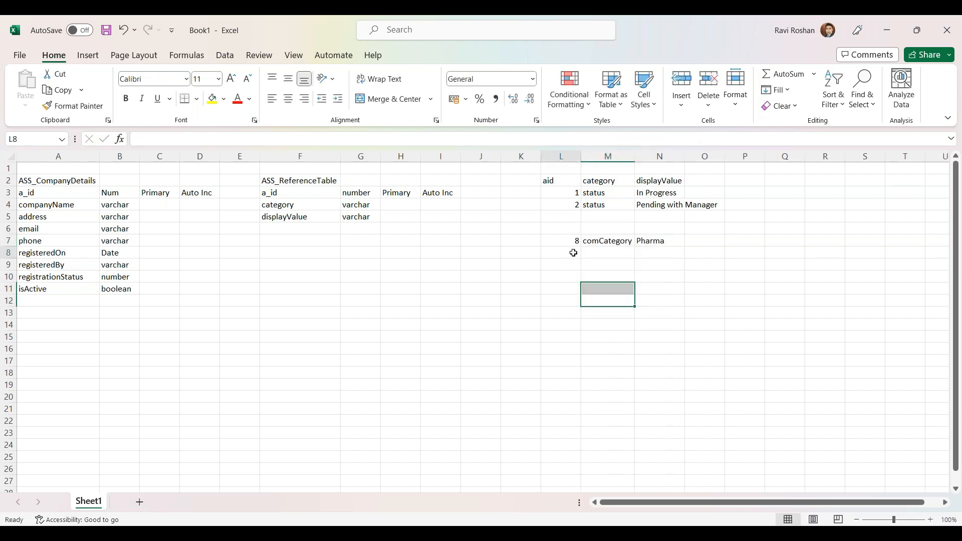
type("9")
key("Tab")
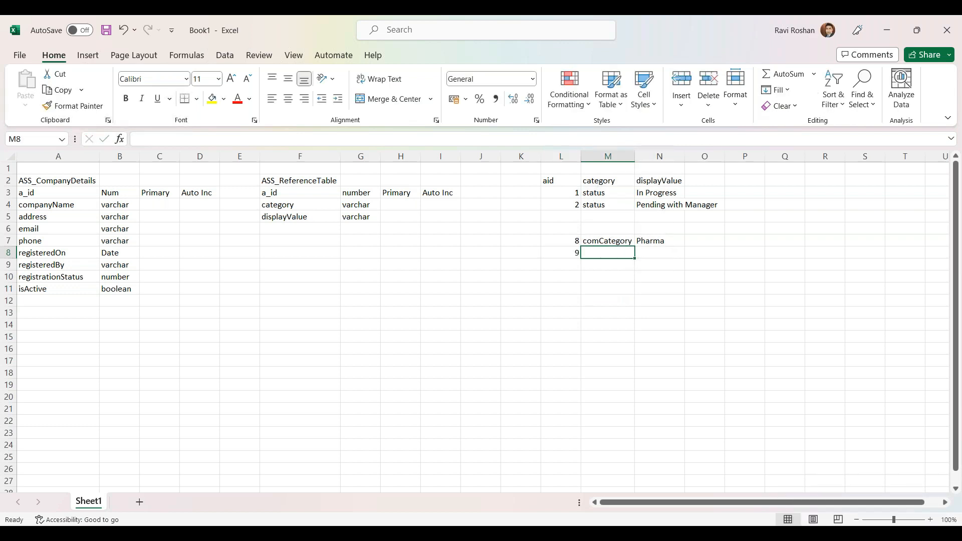
type("comCategory")
key("Tab")
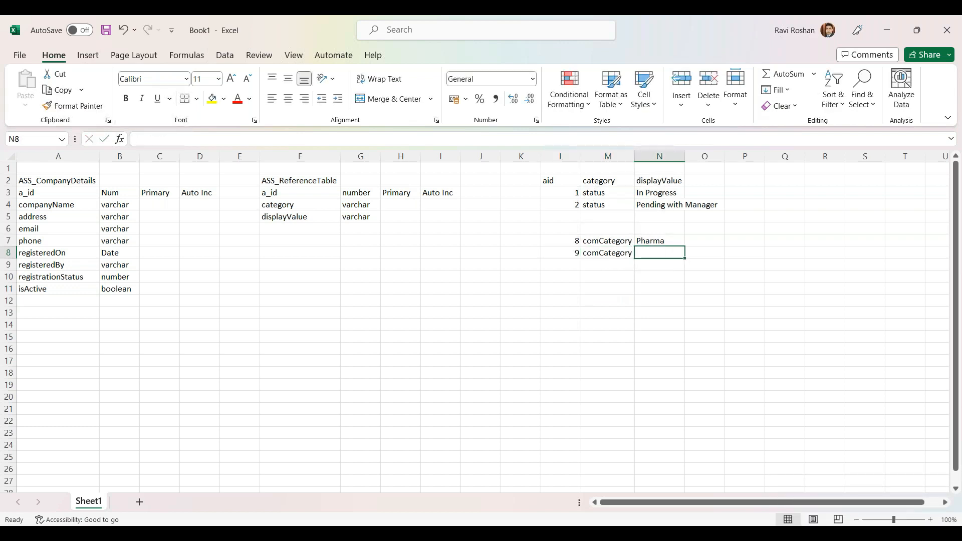
type("Insurance")
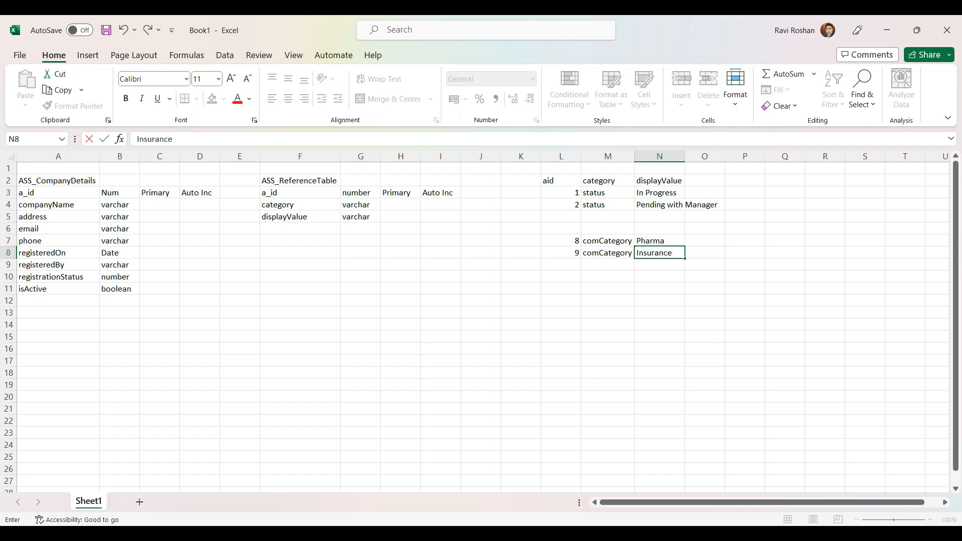
left_click(564, 273)
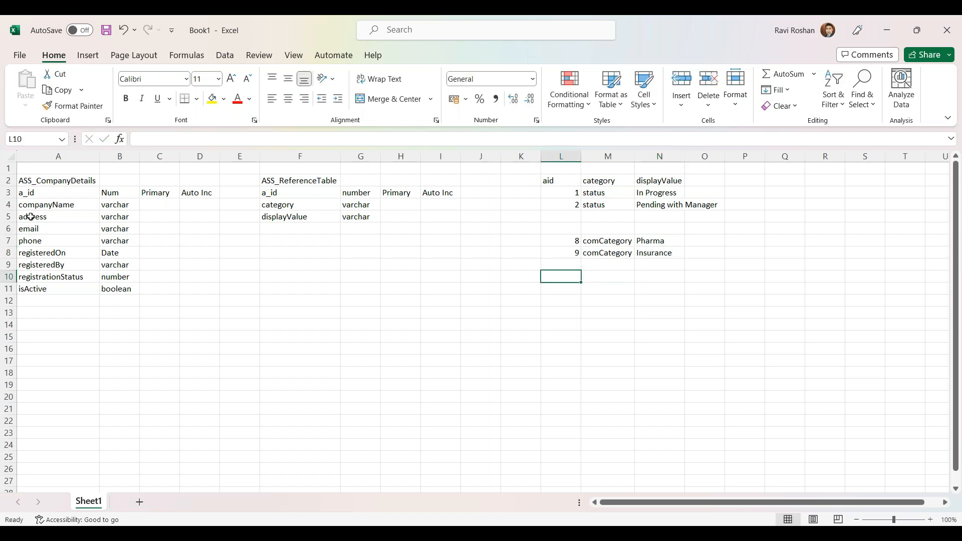
- Move the address to isActive fields and their types down one row so the block starts at A6
left_click_drag(26, 218, 97, 286)
key("ctrl+c")
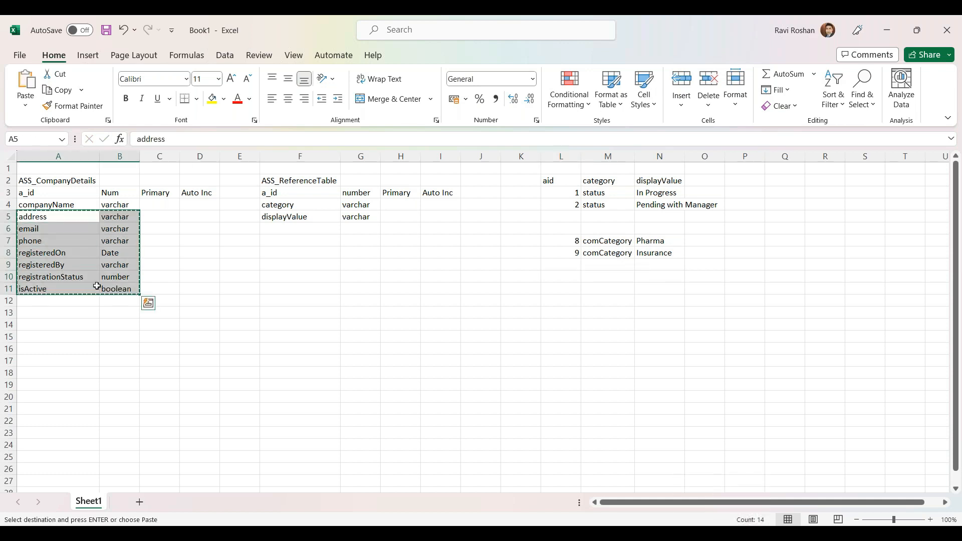
left_click(43, 229)
key("ctrl+v")
- Add the field companyCatogiry with type number in the empty row 5 of ASS_CompanyDetails
left_click(44, 217)
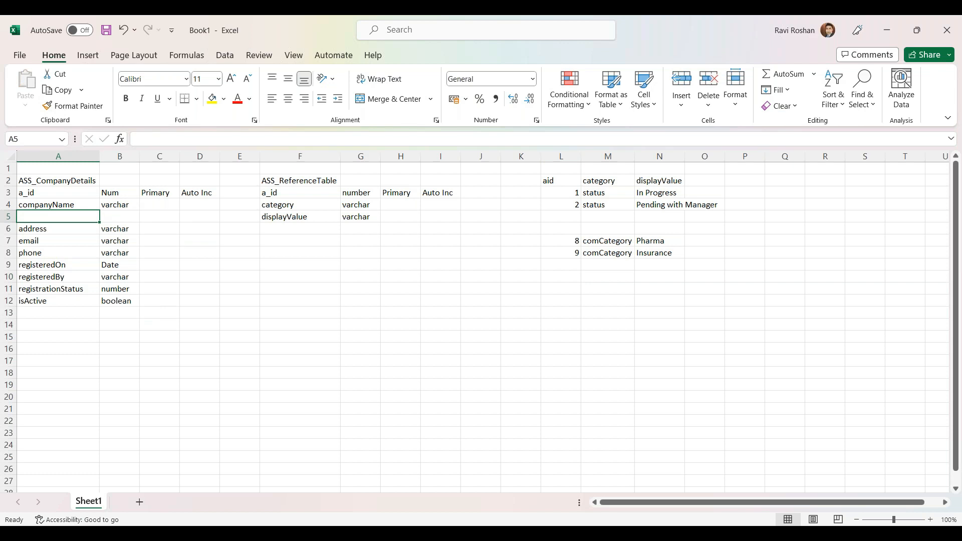
type("com")
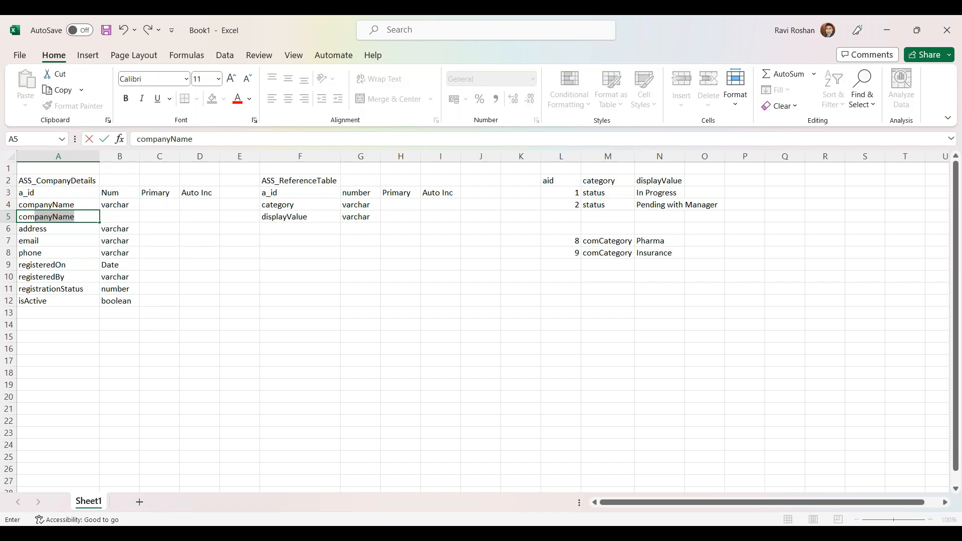
type("panyCatogiry")
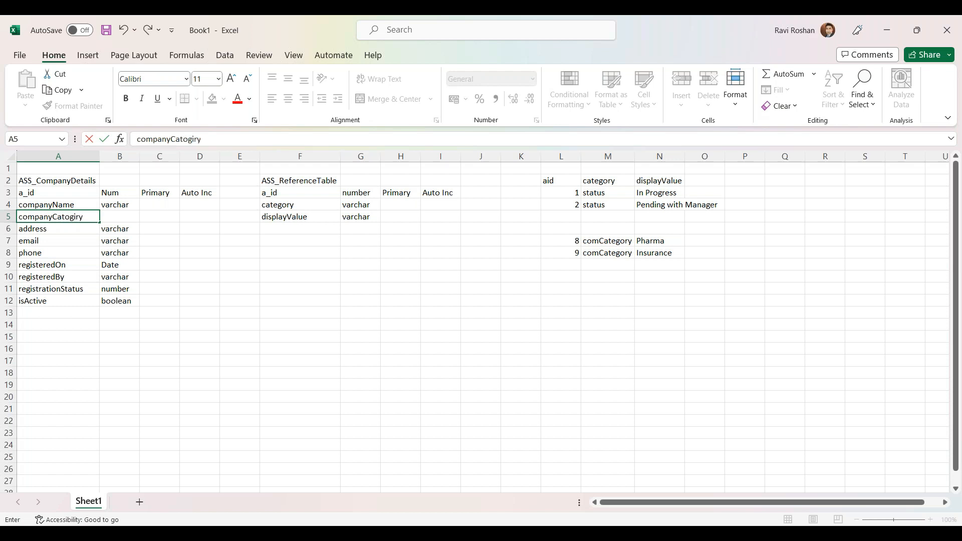
key("Tab")
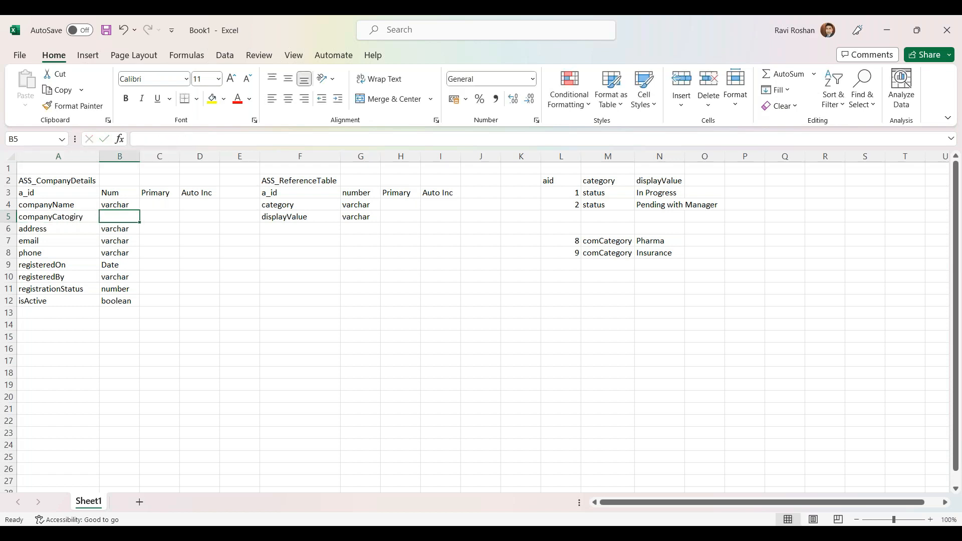
type("number")
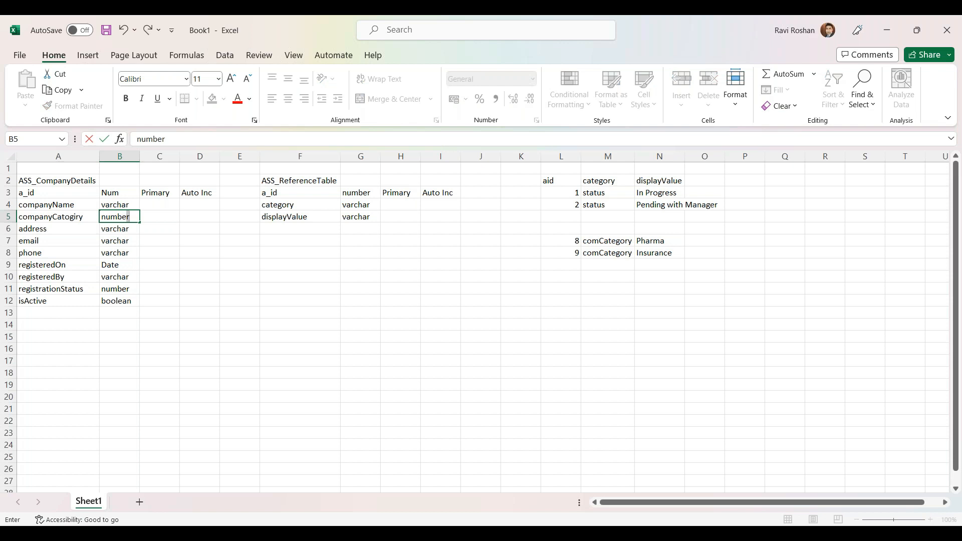
left_click(52, 250)
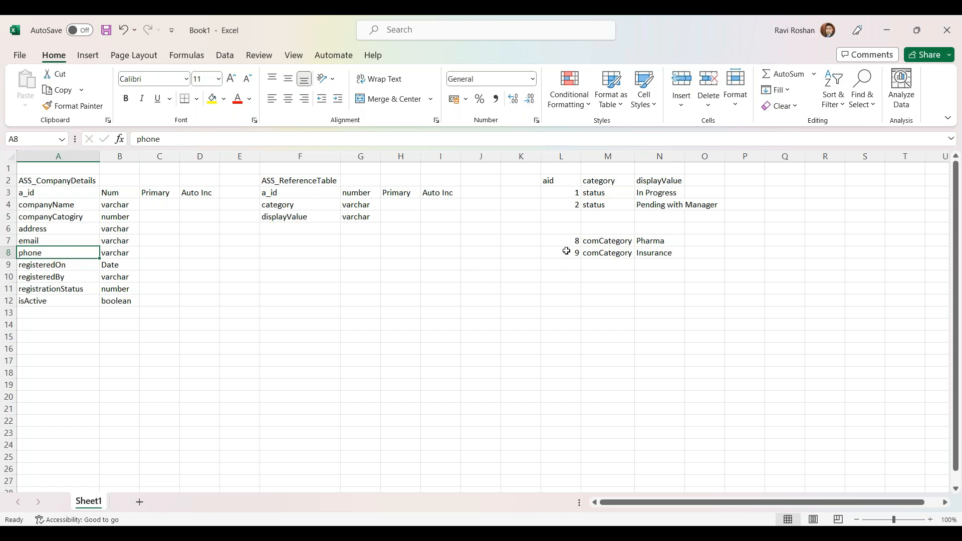
left_click(629, 241)
left_click(617, 254)
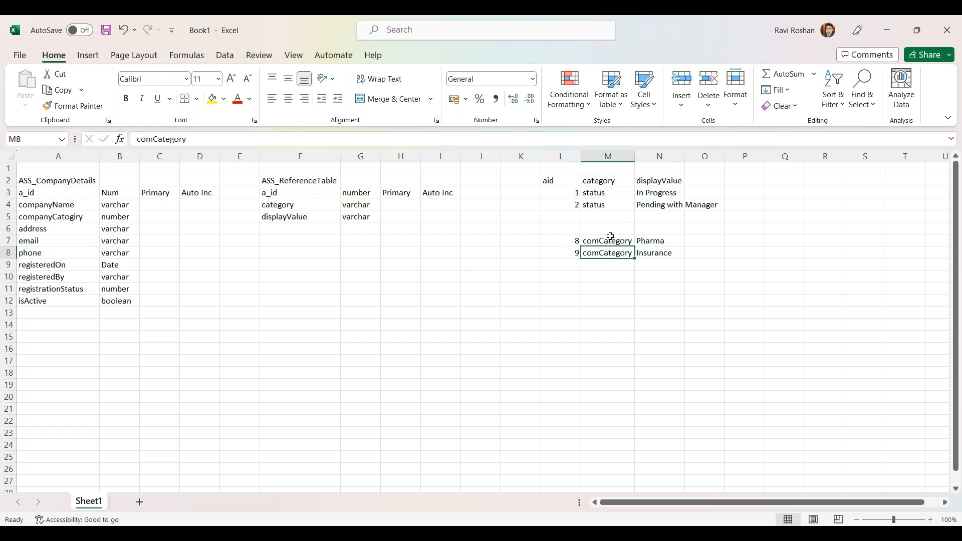
left_click(608, 244)
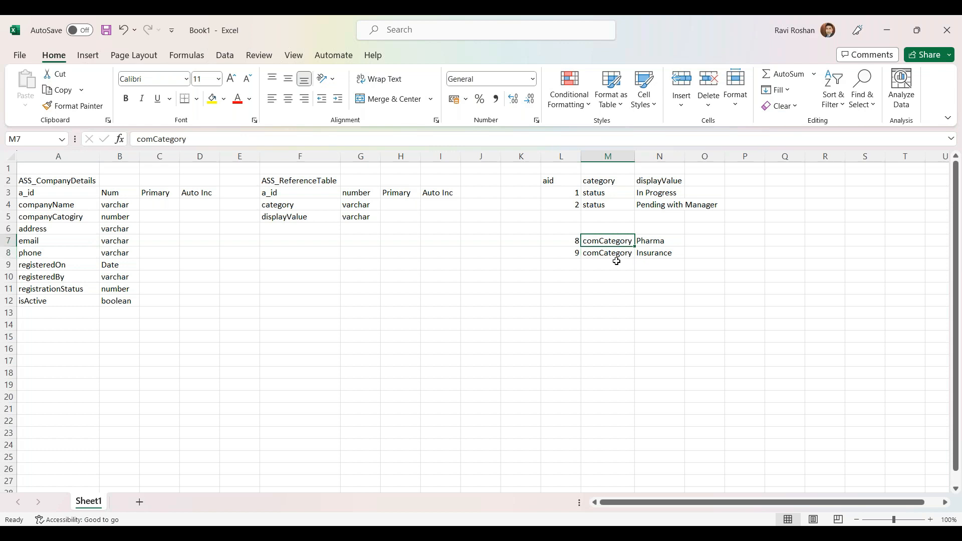
- Enter the sample record with 10, comCategory and Finance in cells L9 to N9
left_click(565, 264)
type("10")
key("Tab")
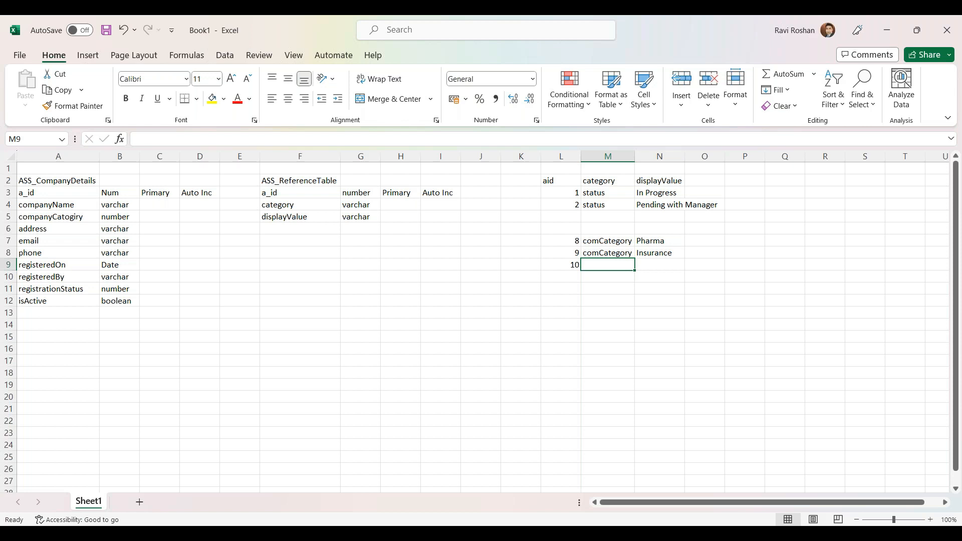
type("comCategory")
key("Tab")
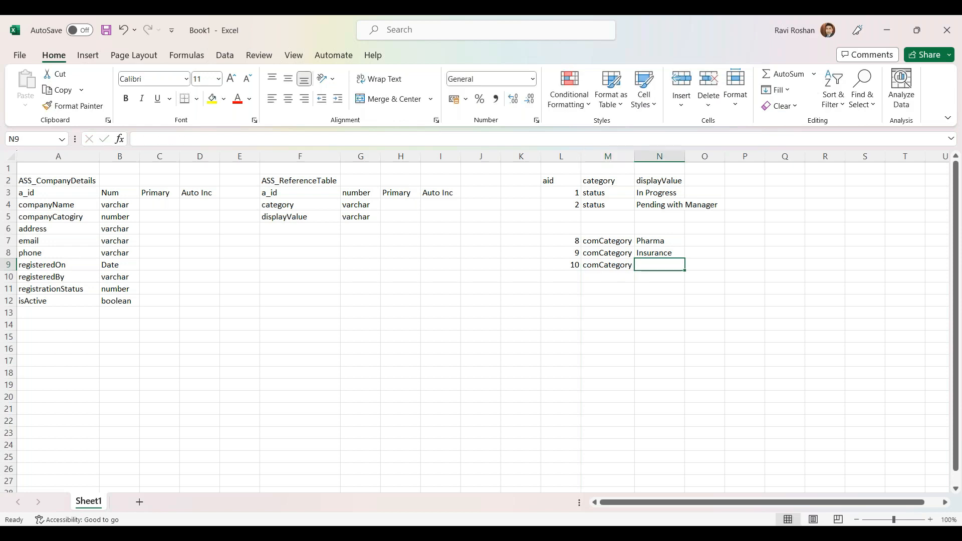
type("Finance")
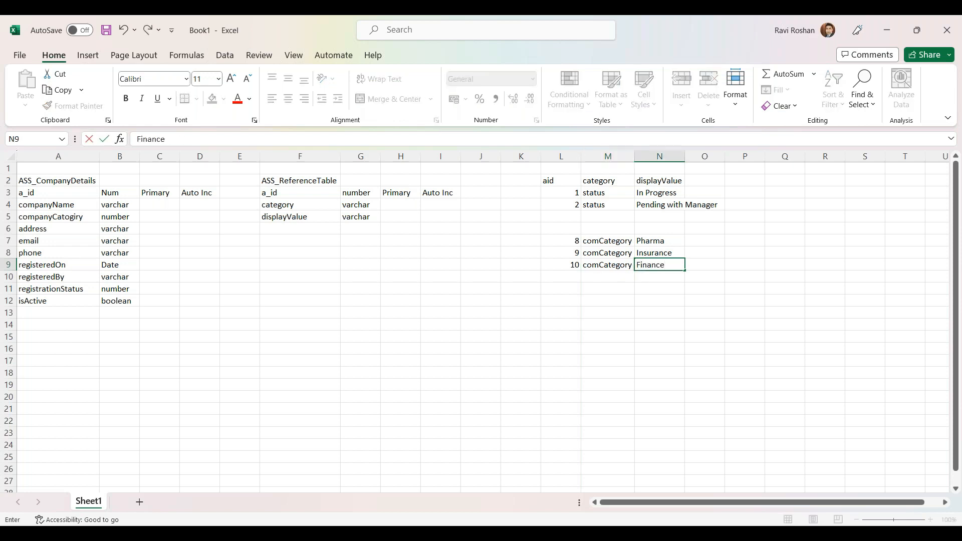
left_click(573, 276)
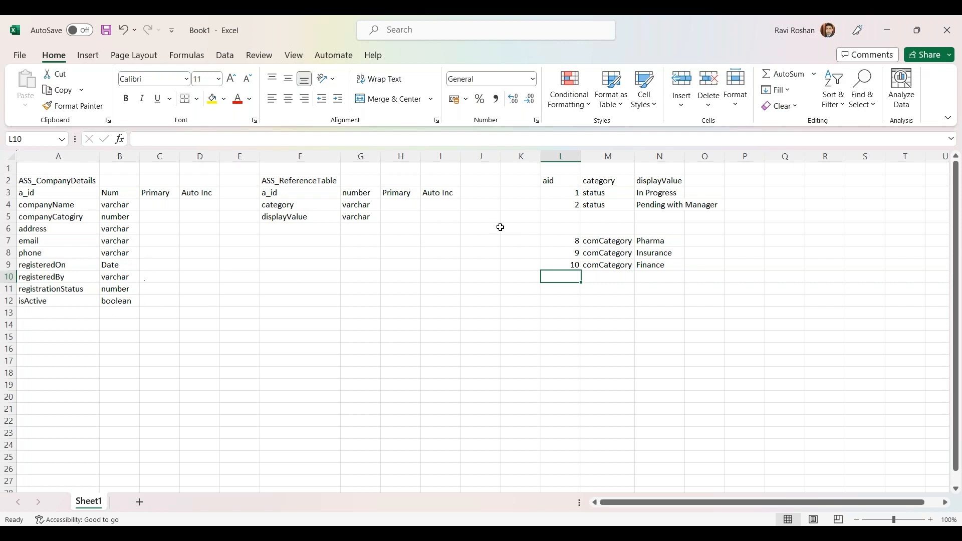
left_click(628, 241)
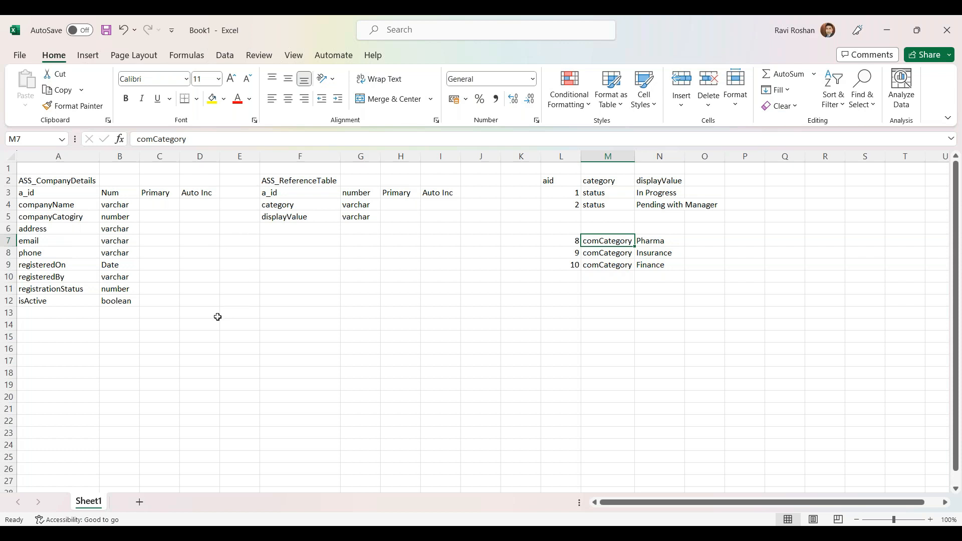
left_click_drag(613, 248, 611, 265)
left_click(610, 243)
left_click(610, 267)
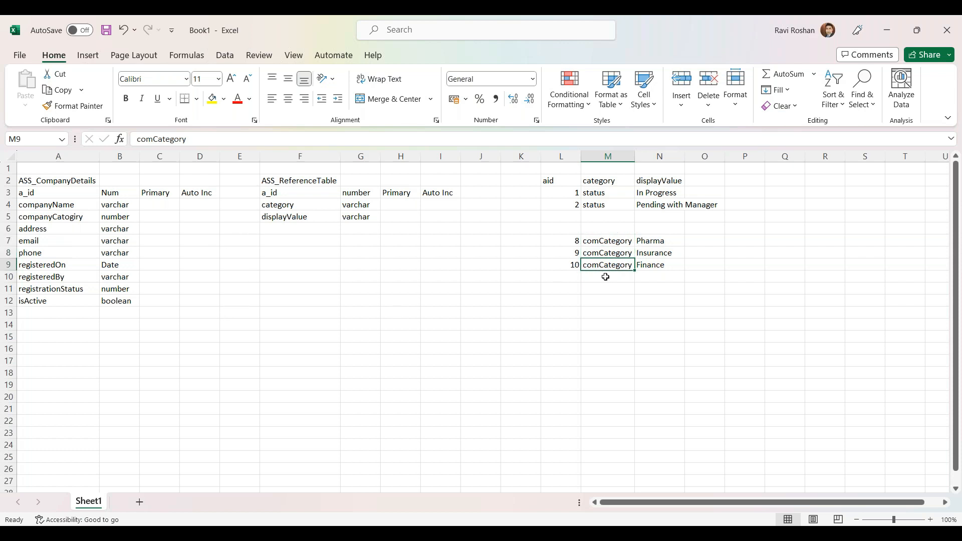
left_click_drag(606, 243, 605, 266)
left_click(600, 298)
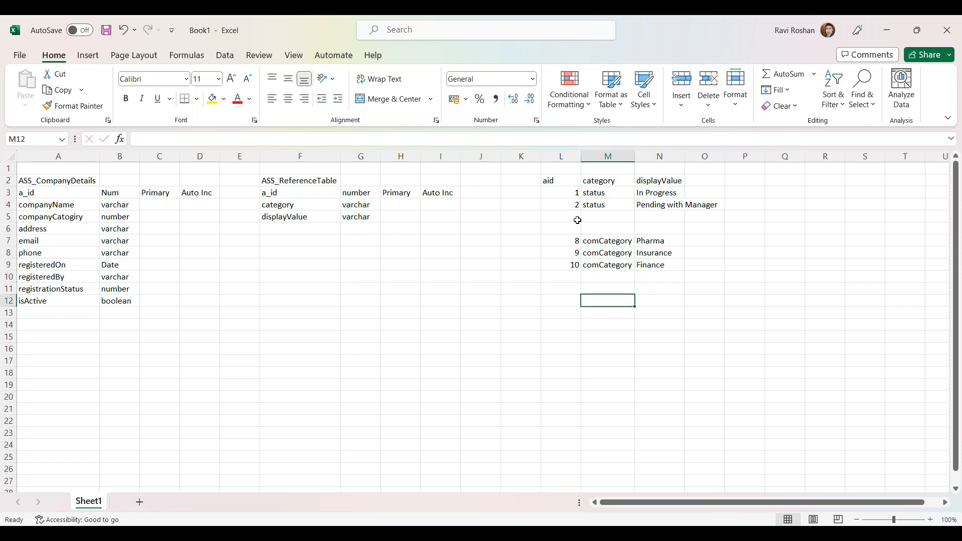
- Change the field name in cell A5 to companyCatogory
left_click(77, 215)
left_click(193, 140)
key("BackSpace")
type("o")
left_click(189, 252)
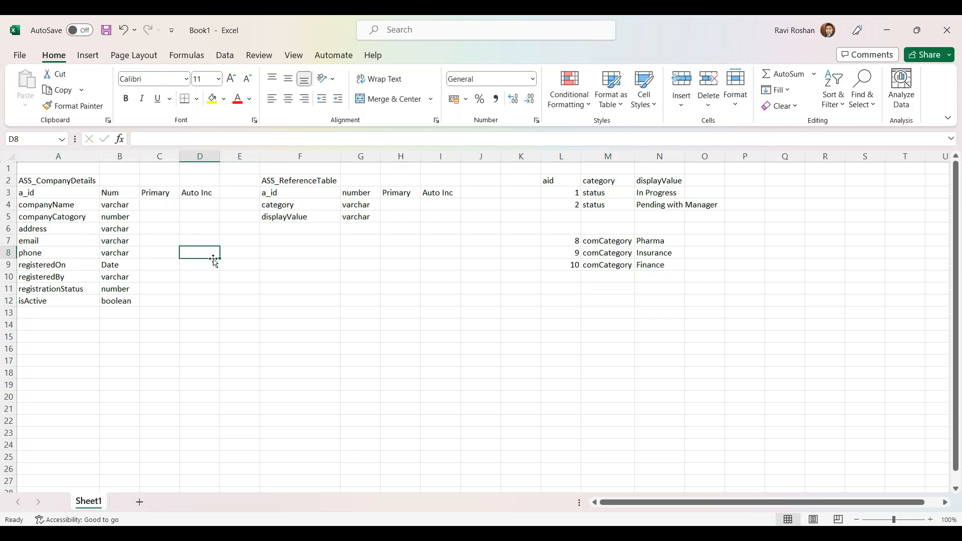
left_click(133, 281)
left_click(99, 219)
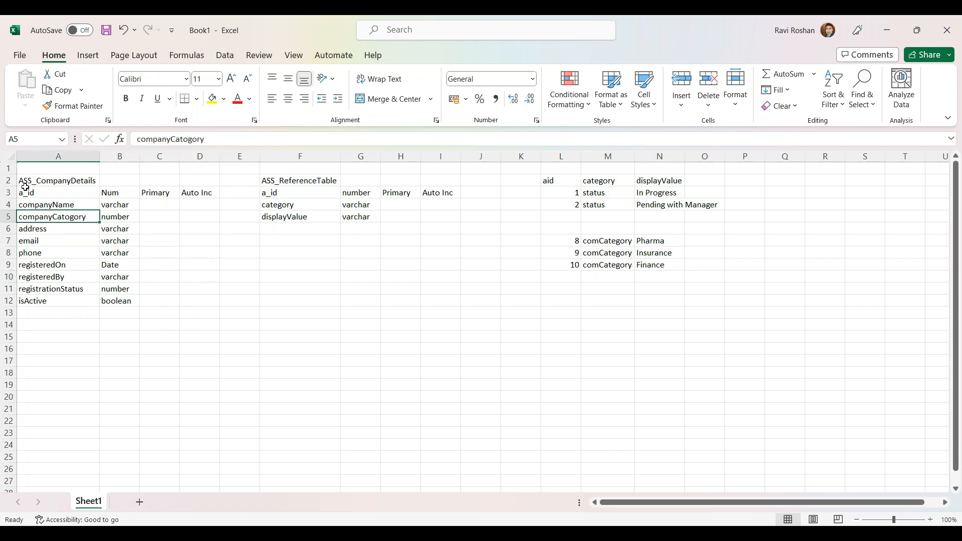
left_click_drag(24, 181, 666, 291)
left_click(143, 329)
left_click_drag(30, 182, 197, 301)
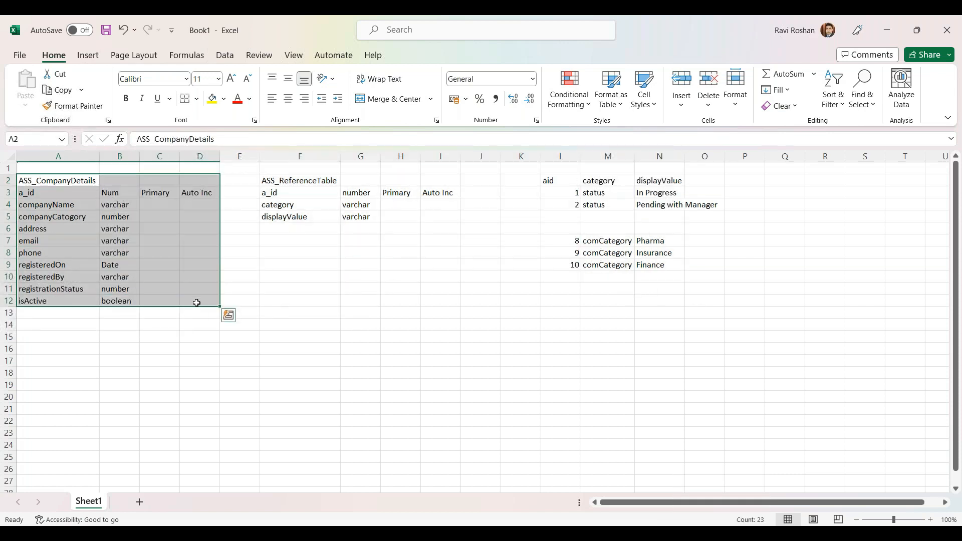
left_click(145, 322)
left_click(81, 183)
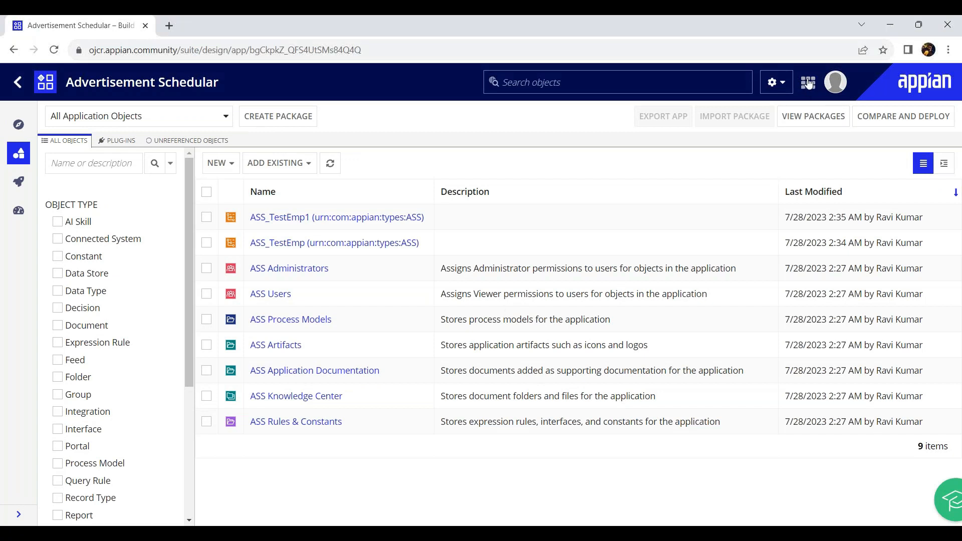
- Open the Appian database in phpMyAdmin from the Advertisement Schedular application in the Appian designer
left_click(779, 86)
left_click(684, 162)
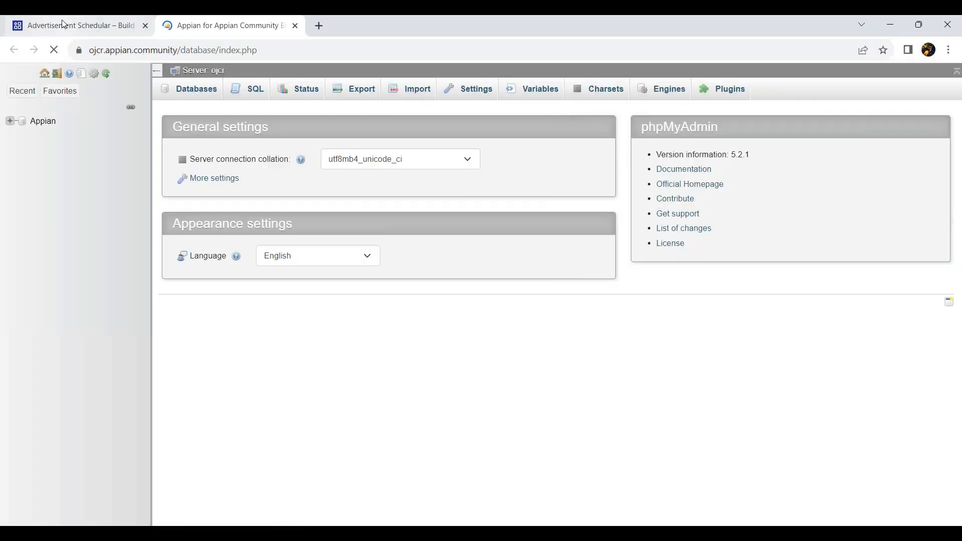
left_click(64, 23)
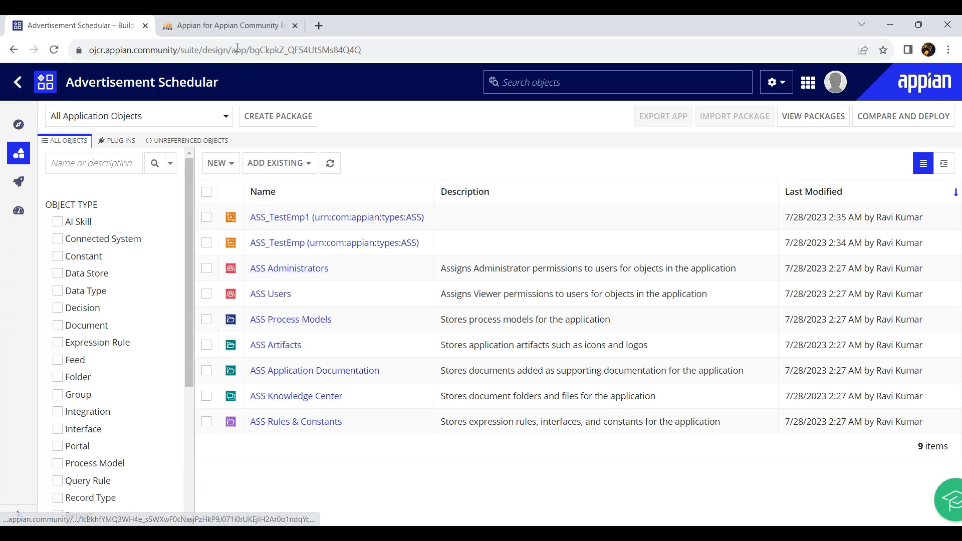
left_click(229, 25)
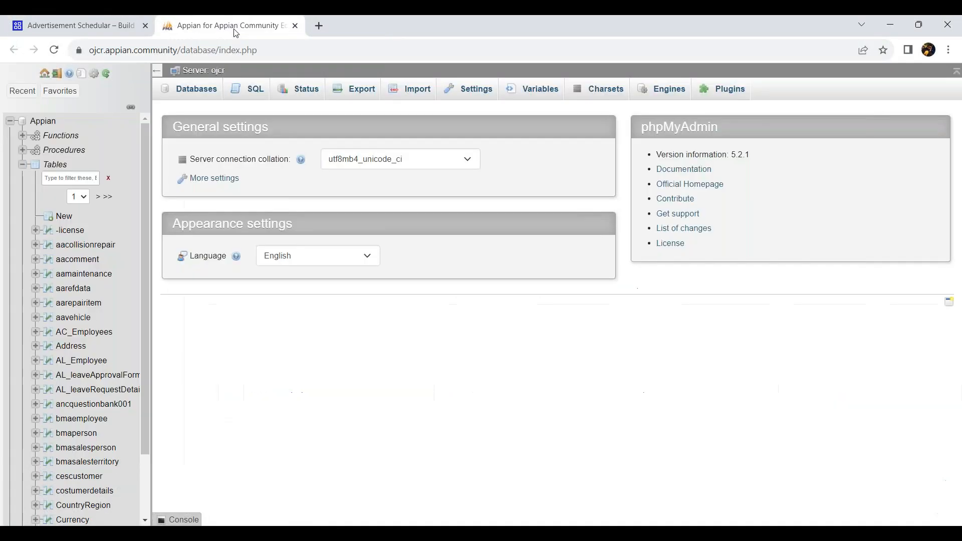
- Start a new table in the Appian database and name it ASS_CompanyRegistration
left_click(64, 217)
left_click(308, 115)
type("A")
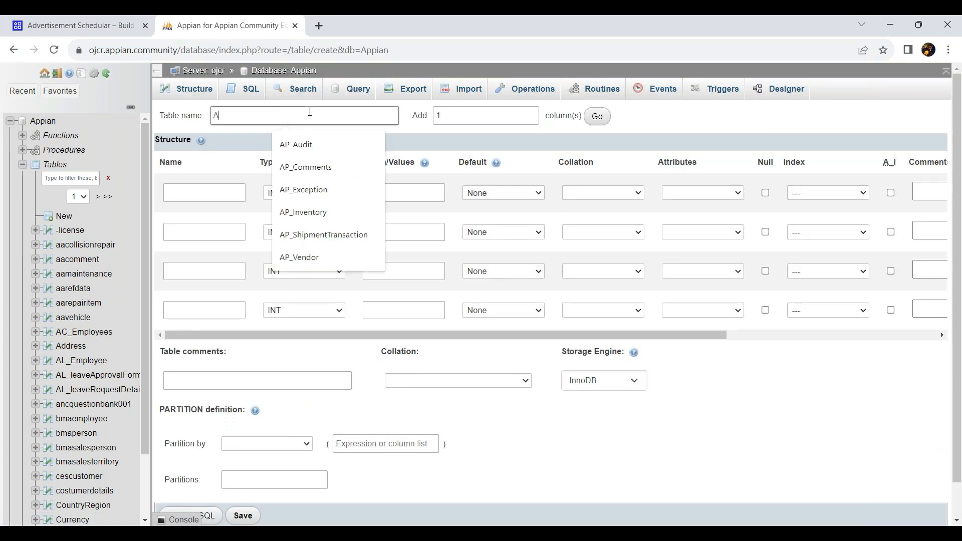
type("SS_Company")
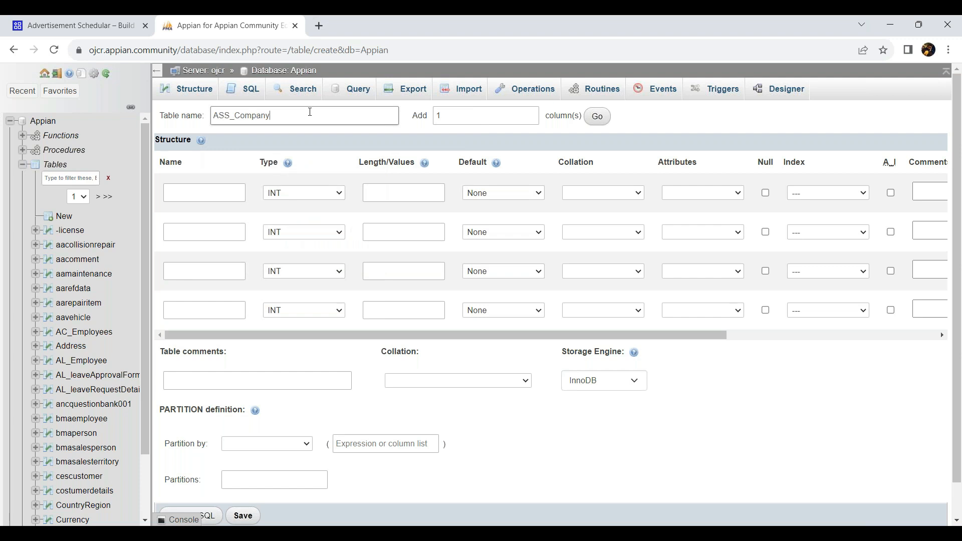
type("Registration")
- Define the first column as a_id and make it an auto-incrementing primary key
left_click(222, 191)
type("a_id")
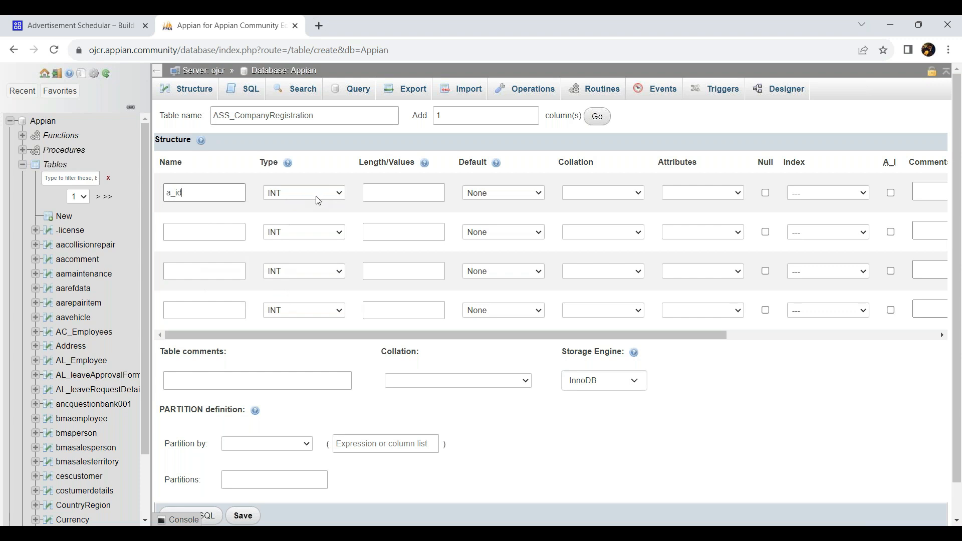
left_click(891, 194)
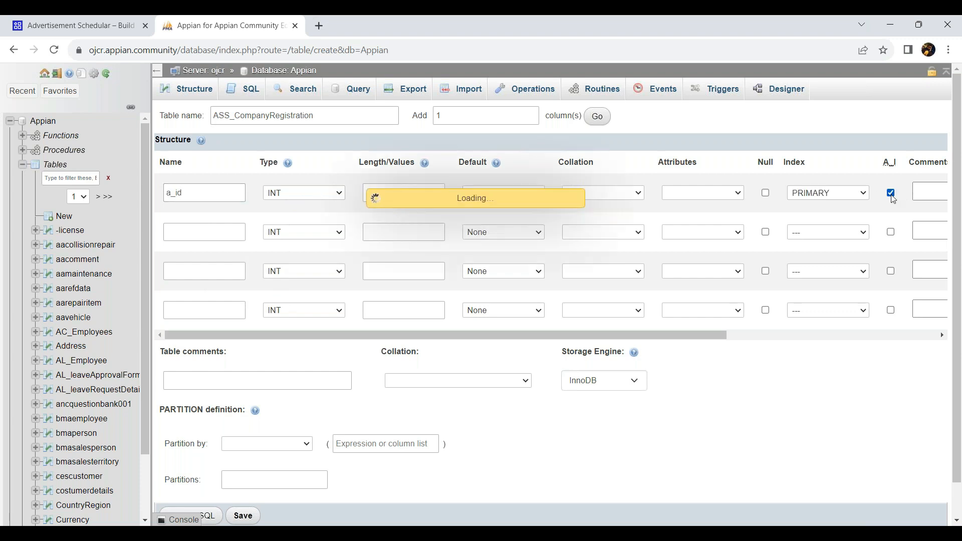
left_click_drag(693, 340, 735, 340)
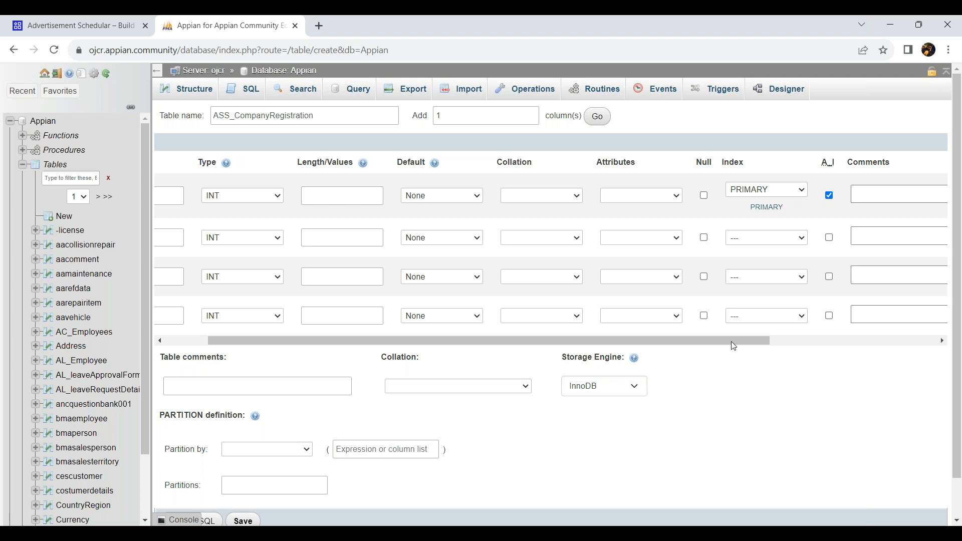
left_click_drag(732, 342, 689, 342)
- Define the second column as companyName with type VARCHAR, length 100, and allow null values
left_click(202, 237)
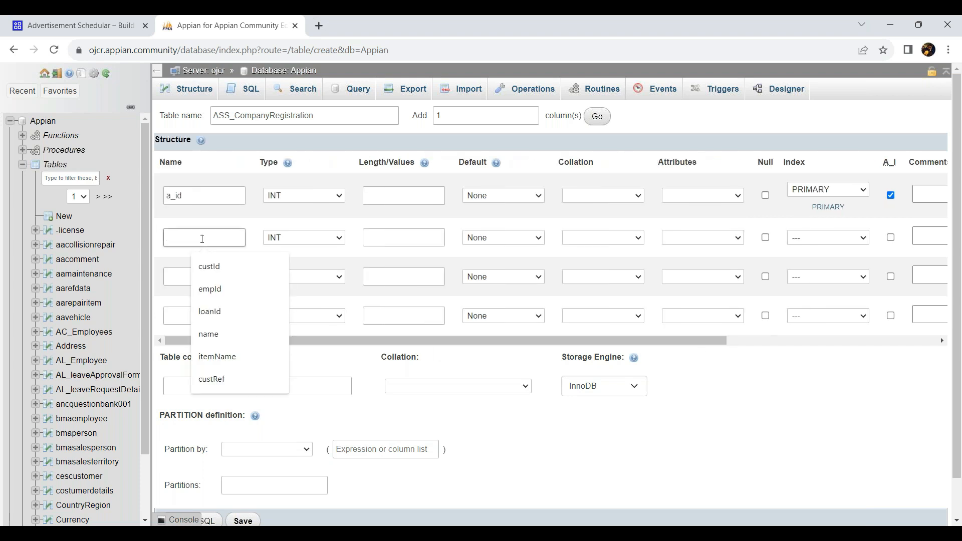
type("com")
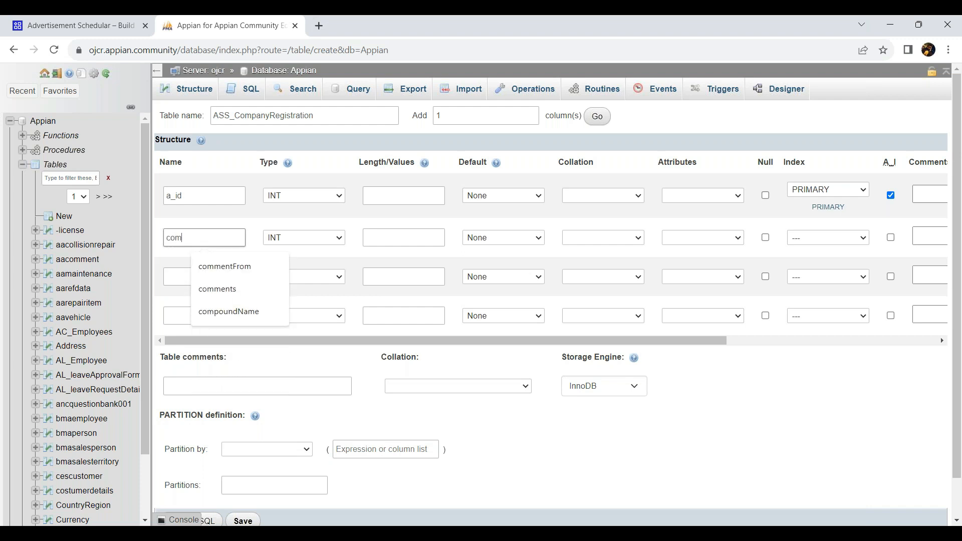
type("panyName")
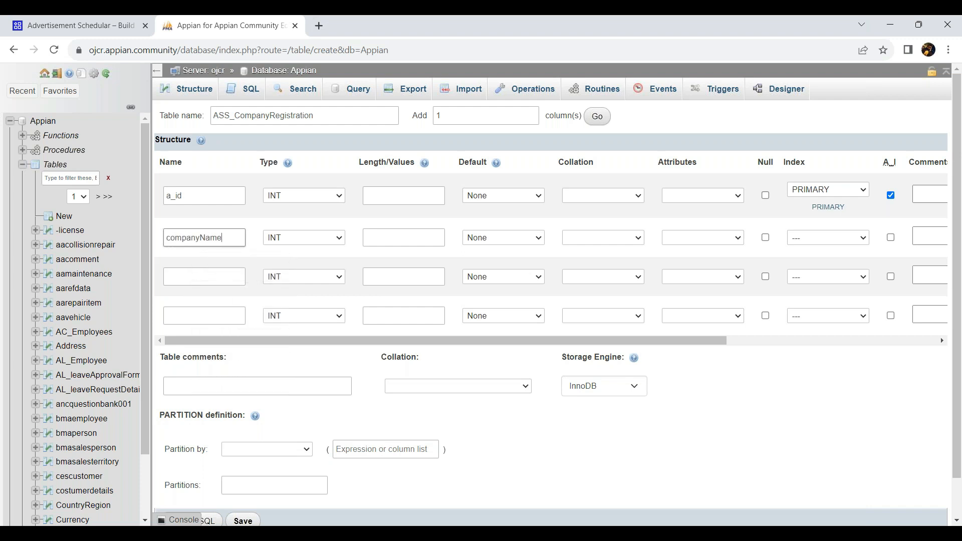
left_click(311, 239)
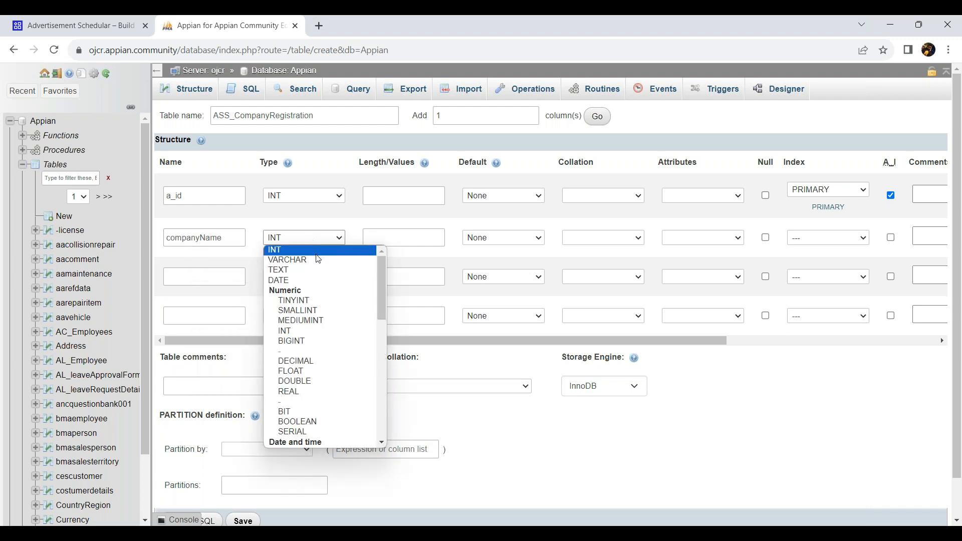
left_click(288, 258)
left_click(412, 234)
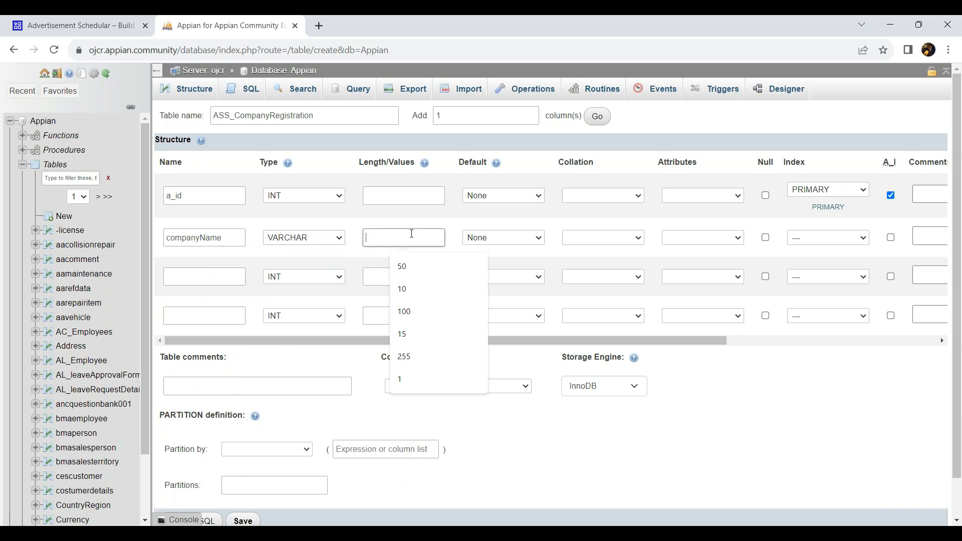
type("100")
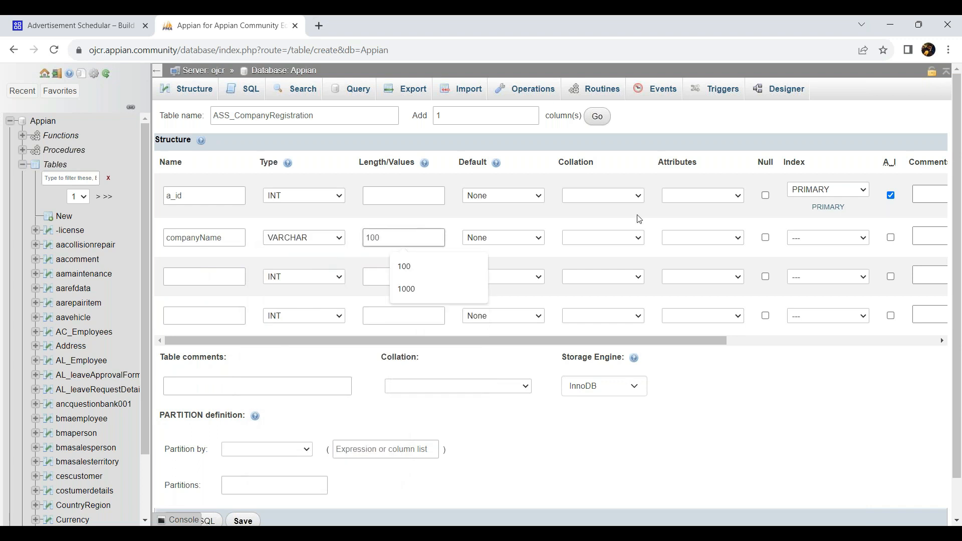
left_click(766, 237)
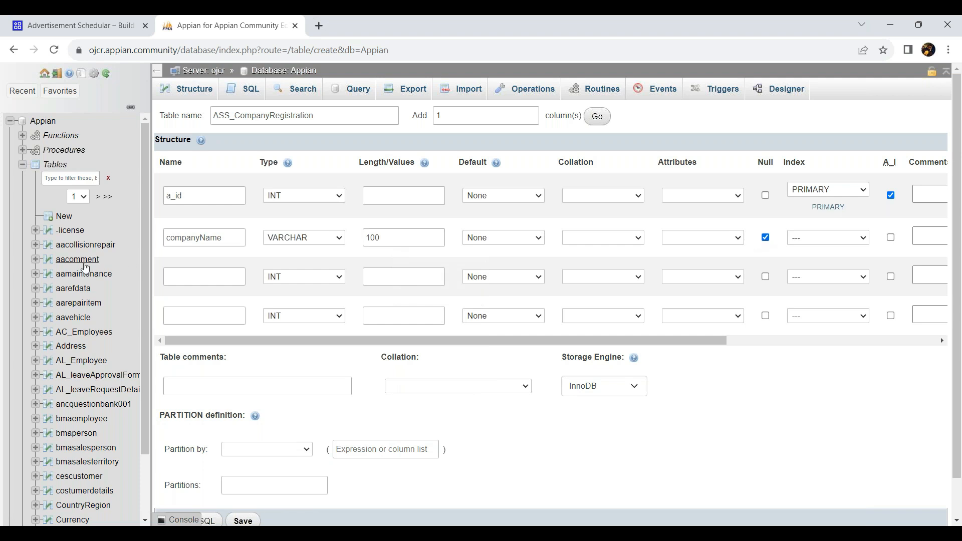
- Define the third column as category with type VARCHAR, length 50, and allow null values
left_click(227, 276)
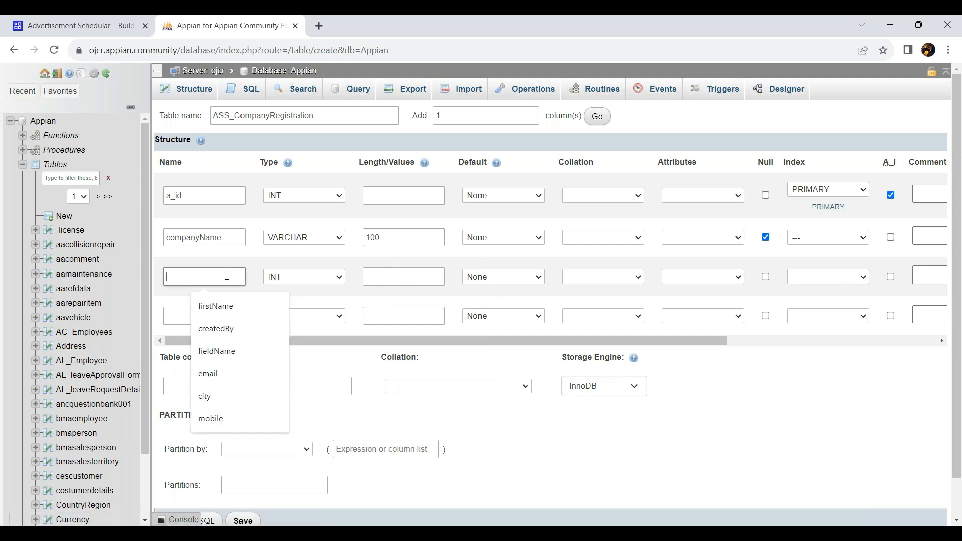
type("category")
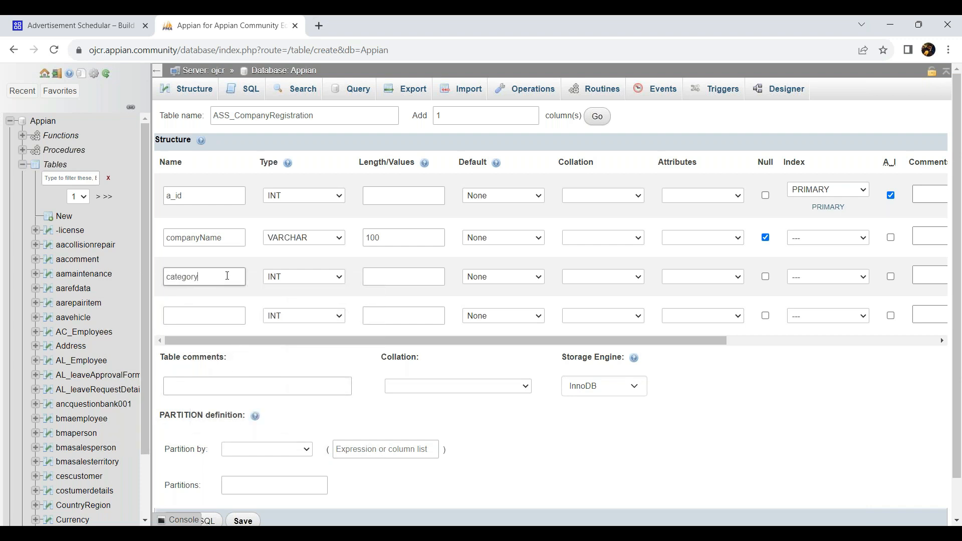
left_click(332, 279)
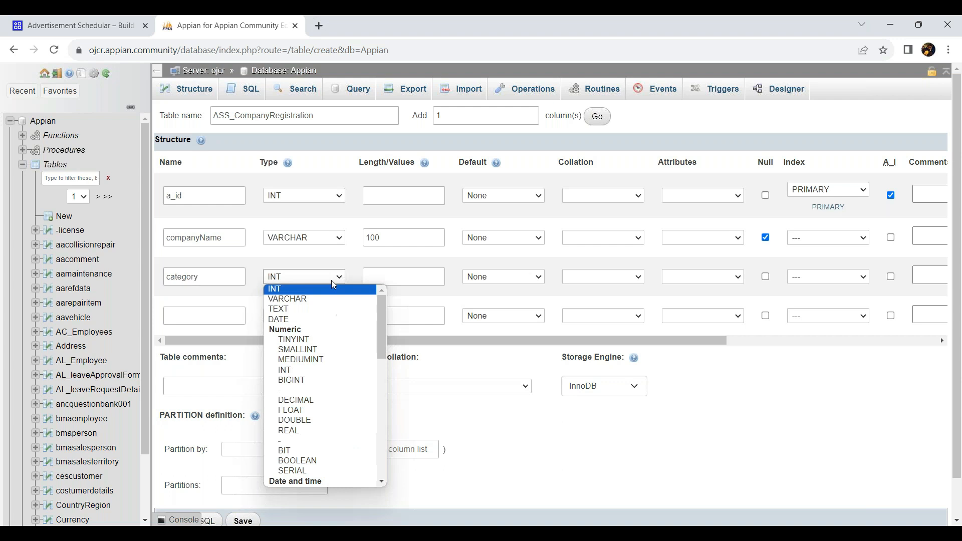
left_click(306, 299)
left_click(399, 274)
type("50")
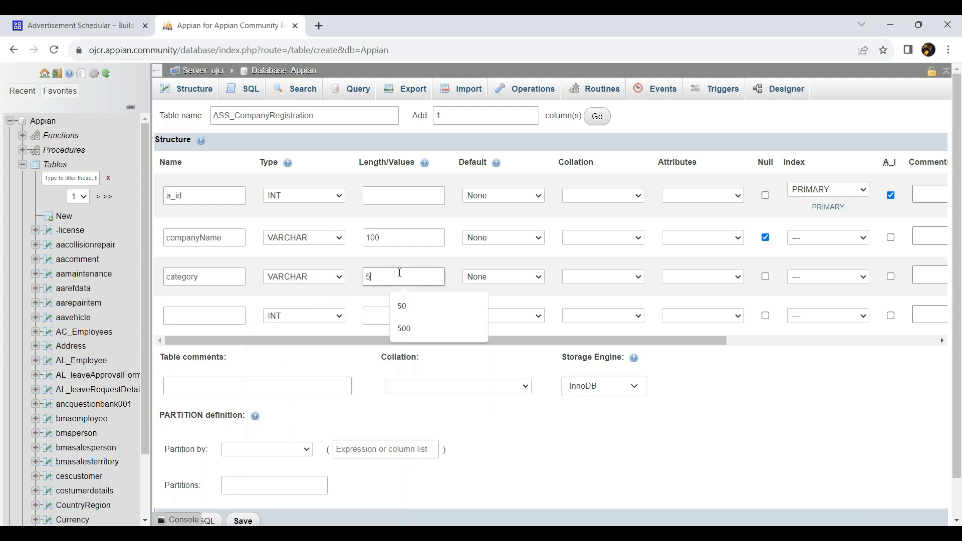
left_click(765, 277)
- Define the fourth column as street with type VARCHAR, length 255, and allow null values
left_click(226, 313)
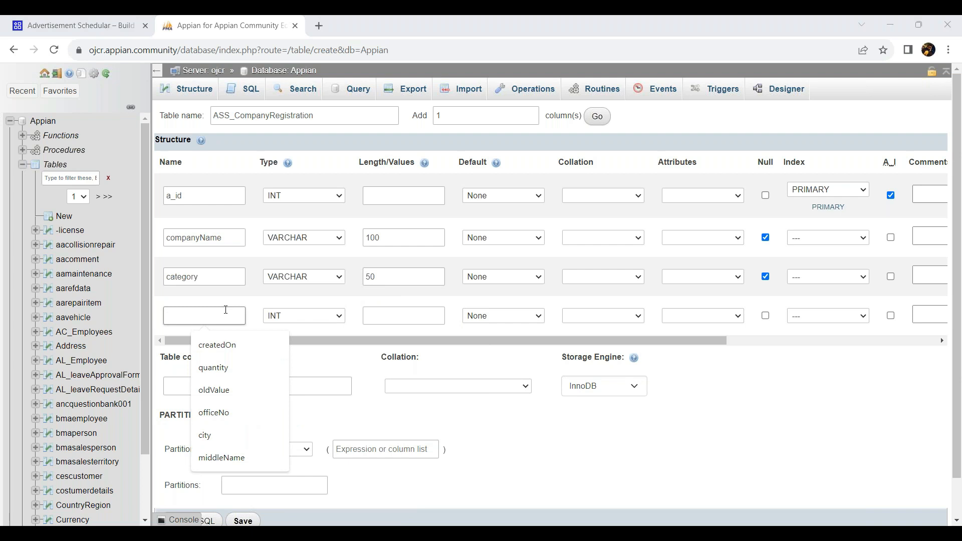
key("Escape")
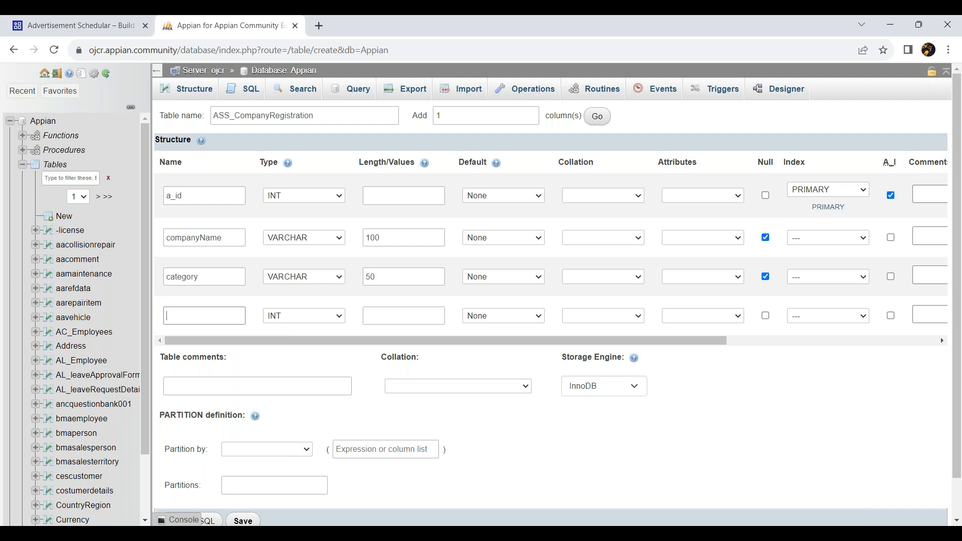
type("city")
double_click(224, 319)
type("street")
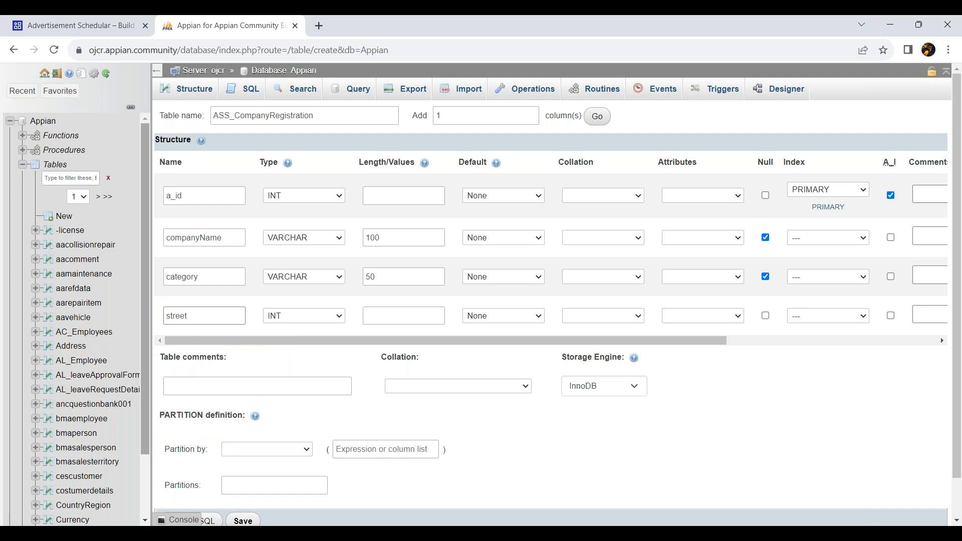
left_click(300, 315)
left_click(281, 122)
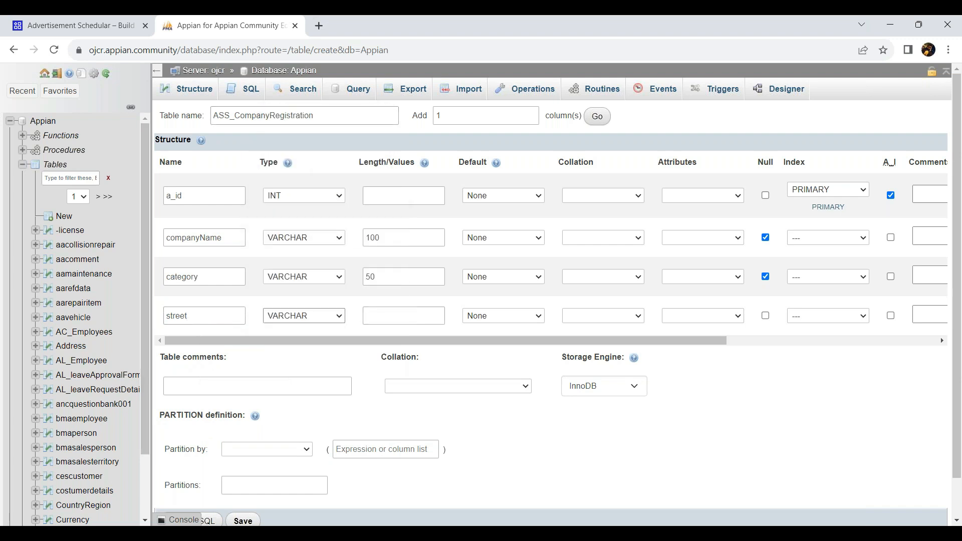
left_click(382, 317)
type("10")
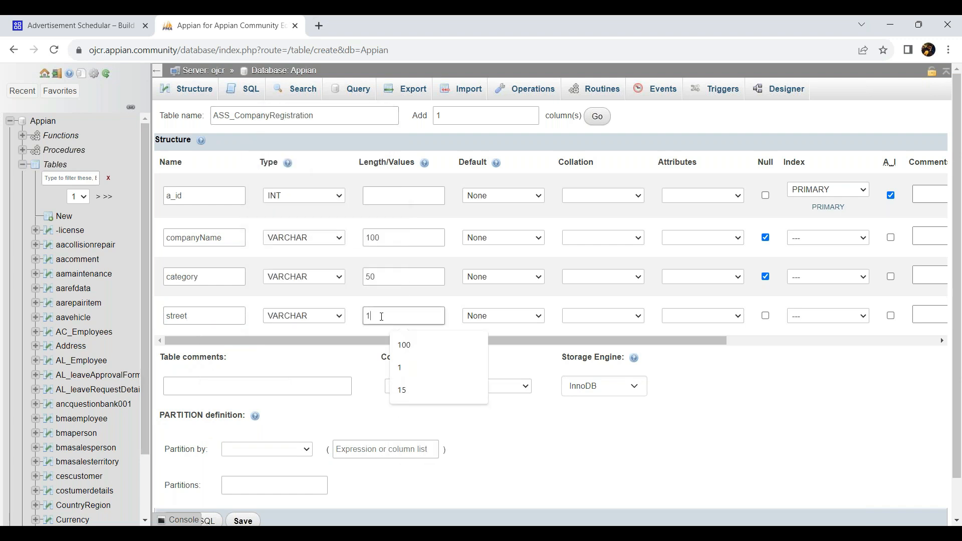
key("BackSpace")
key("BackSpace")
type("255")
left_click(727, 306)
left_click(766, 316)
- Add 4 more columns to the table structure
double_click(439, 116)
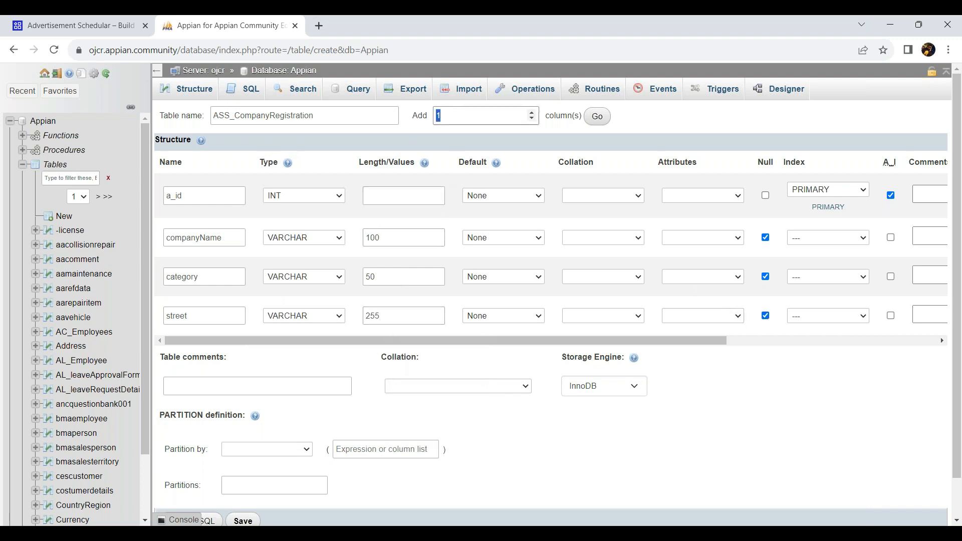
type("4")
left_click(597, 116)
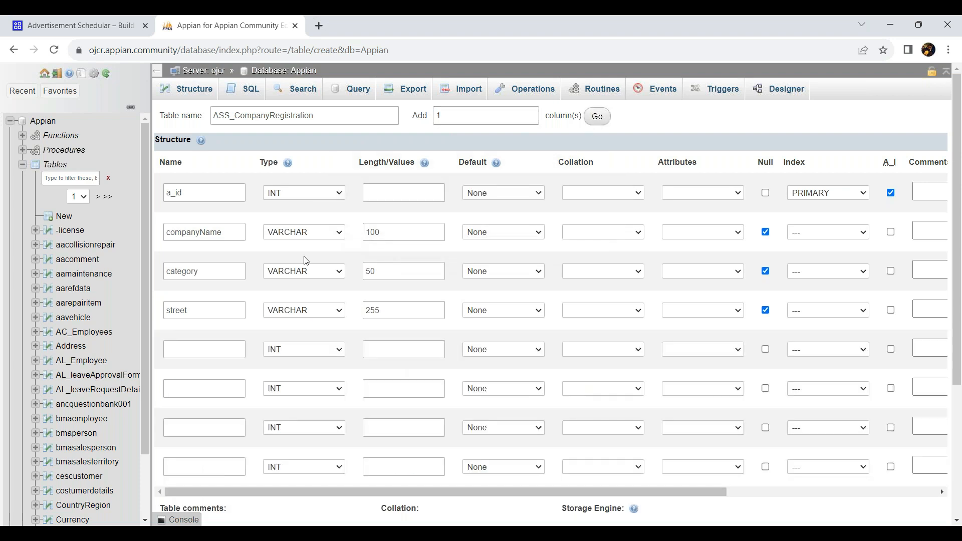
- Name the first empty column city and set its type to VARCHAR
scroll(181, 301, "down", 1)
left_click(187, 288)
type("city")
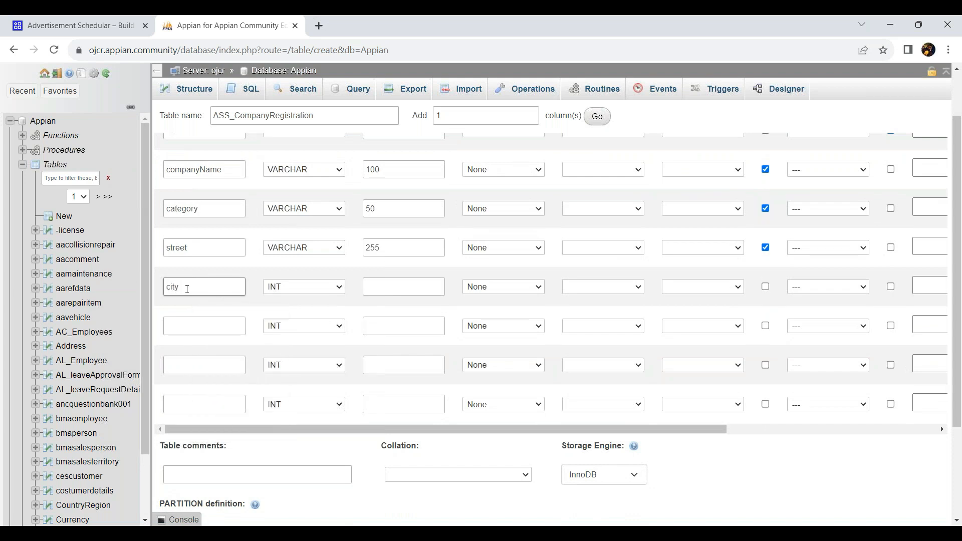
left_click(286, 286)
left_click(289, 303)
left_click(388, 288)
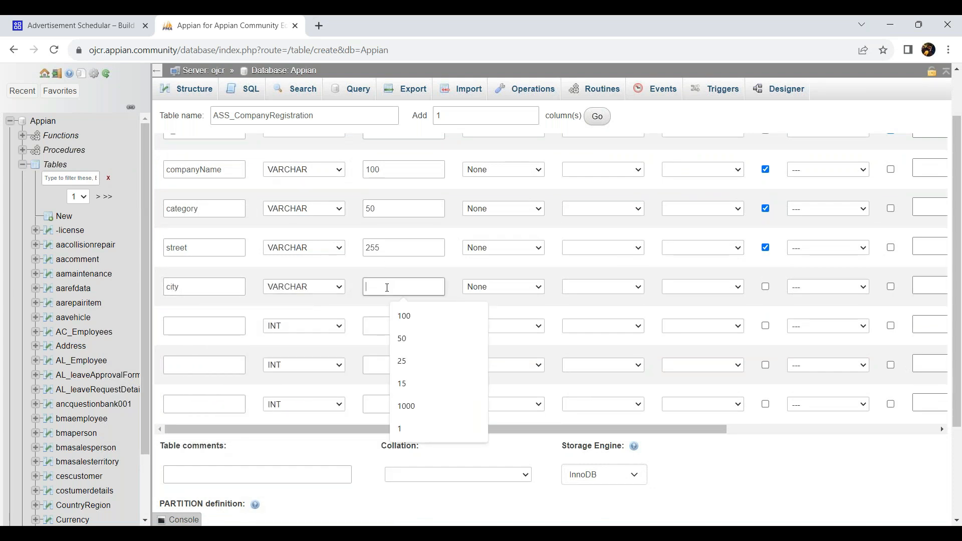
- Change the category column's type to INT and clear its length
left_click(301, 209)
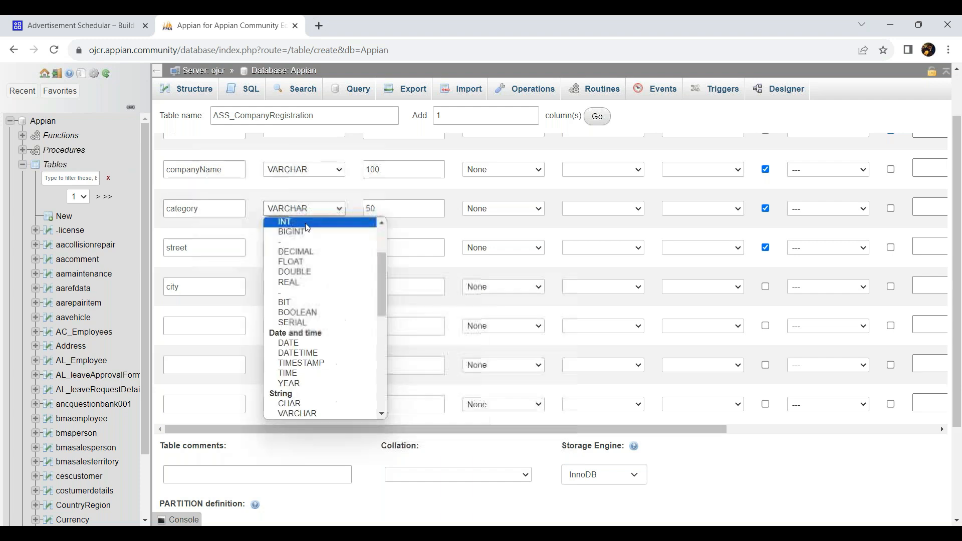
left_click(303, 223)
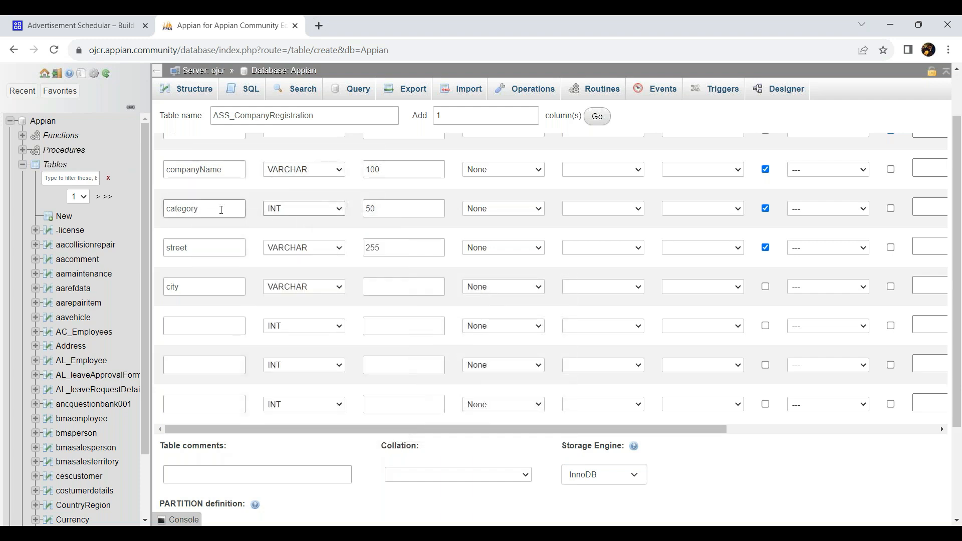
scroll(288, 221, "up", 1)
double_click(374, 271)
key("BackSpace")
- Set the city column's length to 25 and allow null values
left_click(403, 346)
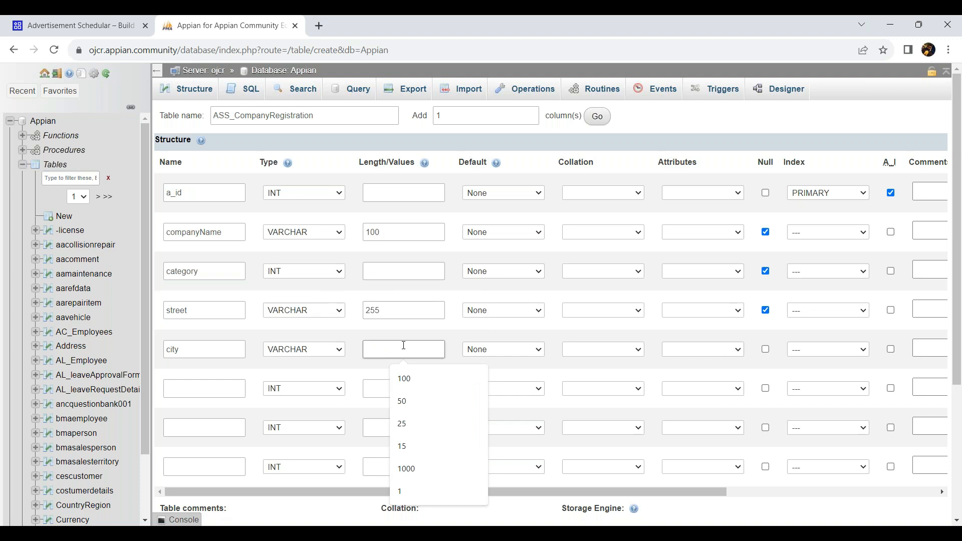
type("25")
left_click(765, 350)
- Define the column below city as state with type VARCHAR, length 25, and allow null values
left_click(233, 391)
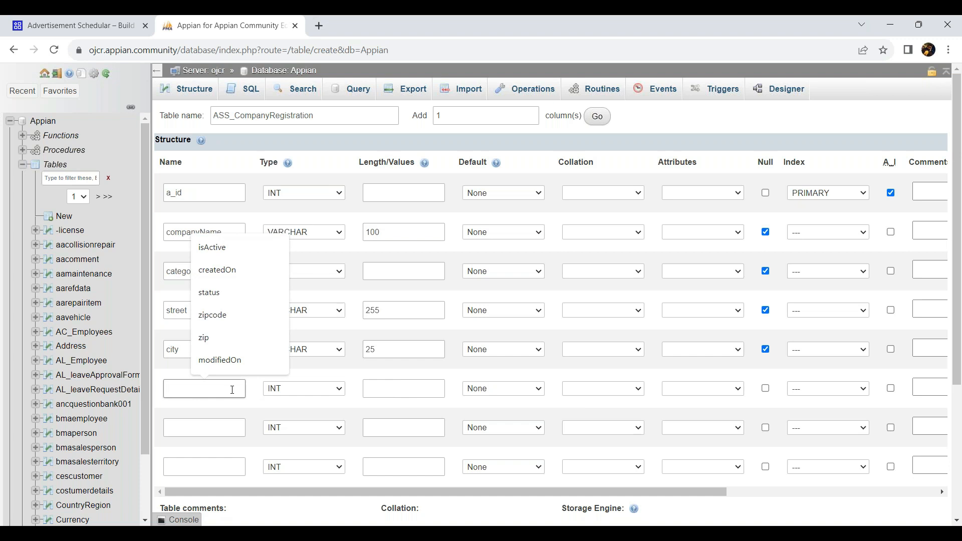
scroll(233, 391, "down", 1)
type("state")
key("Escape")
left_click(302, 329)
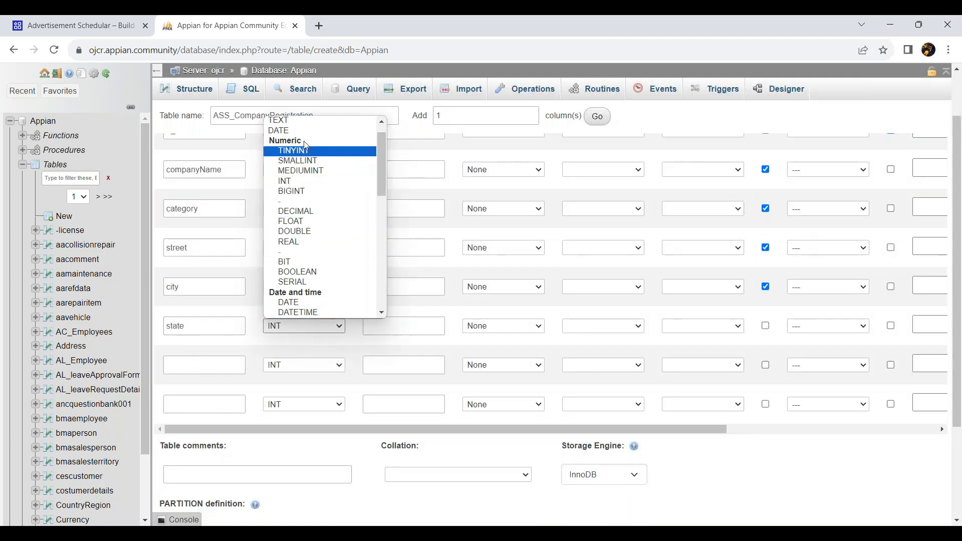
scroll(312, 129, "up", 1)
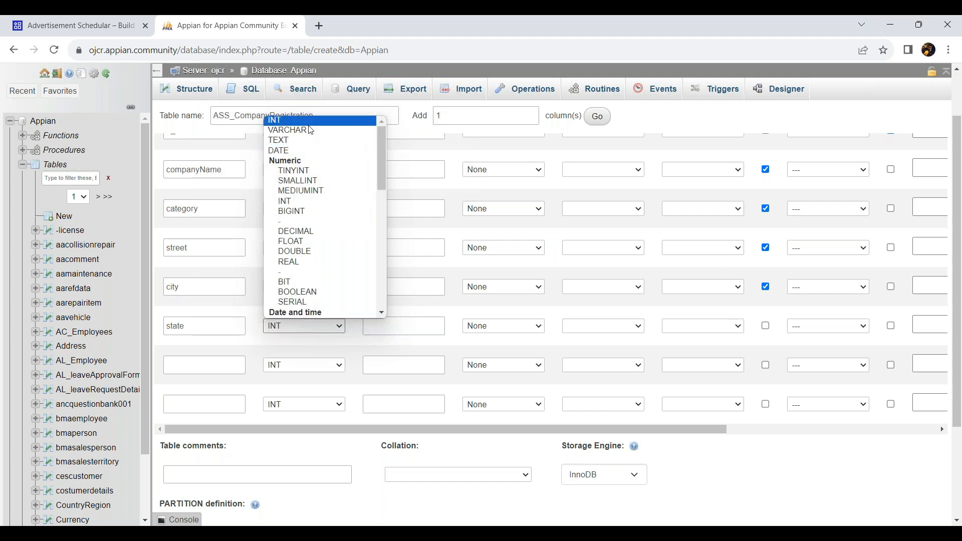
left_click(311, 130)
left_click(389, 323)
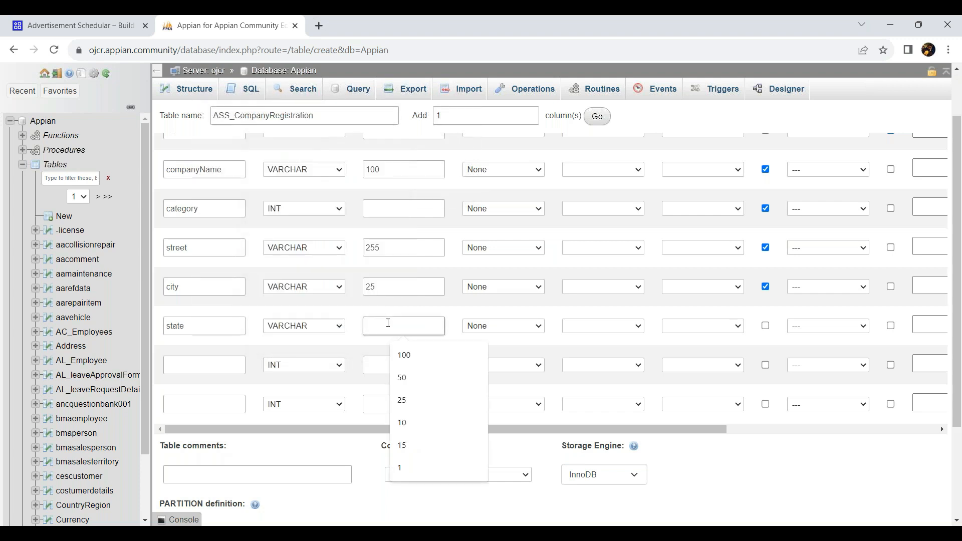
type("25")
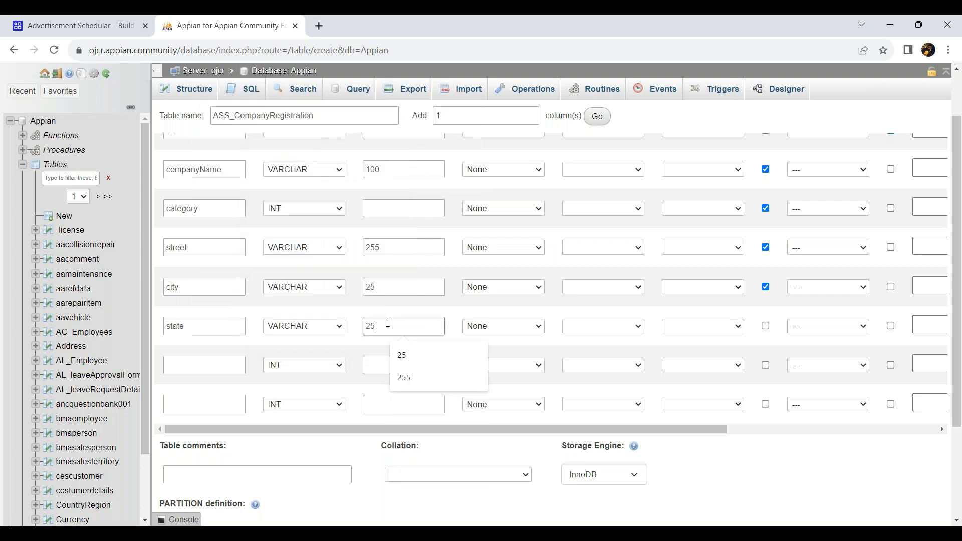
left_click(766, 325)
- Define the column below state as email with type VARCHAR, length 100, and allow null values
left_click(207, 366)
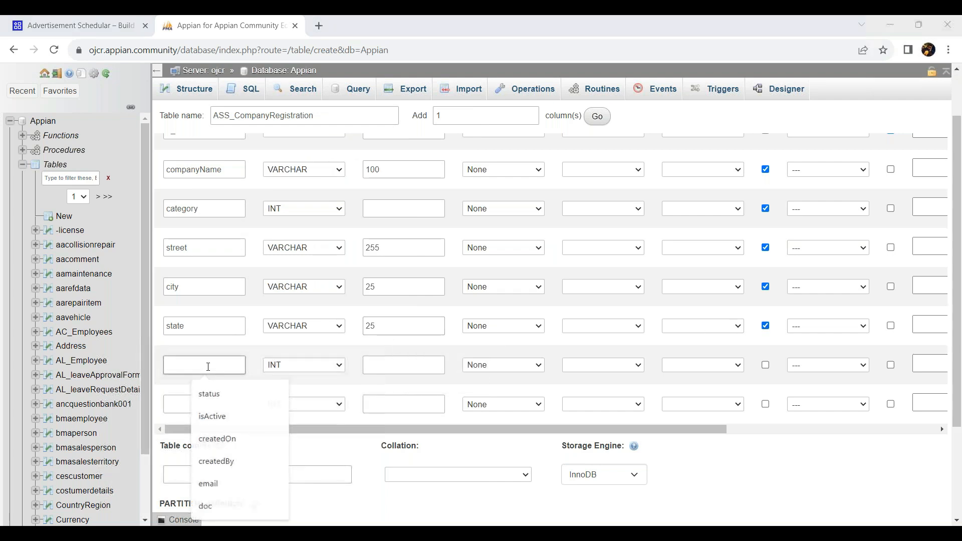
left_click(208, 484)
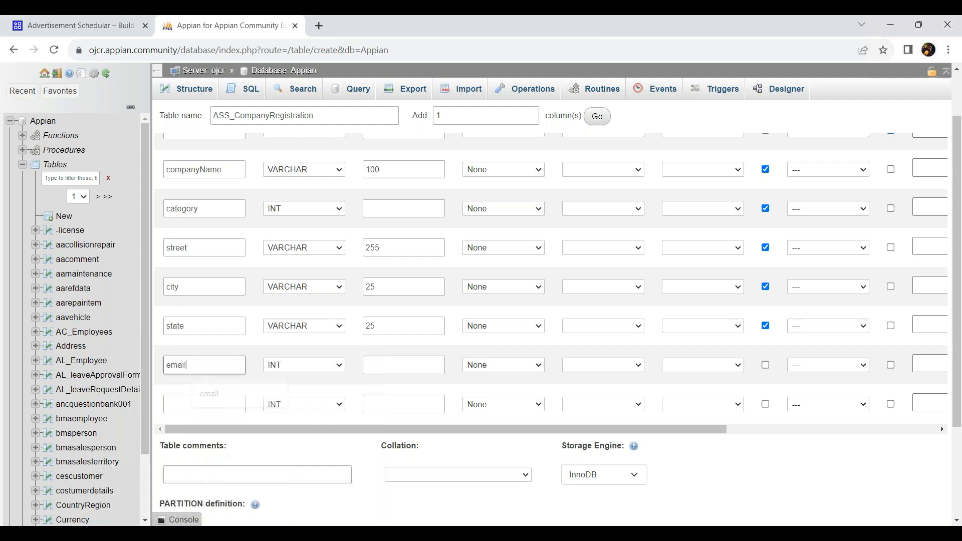
left_click(277, 369)
left_click(287, 169)
left_click(382, 362)
type("100")
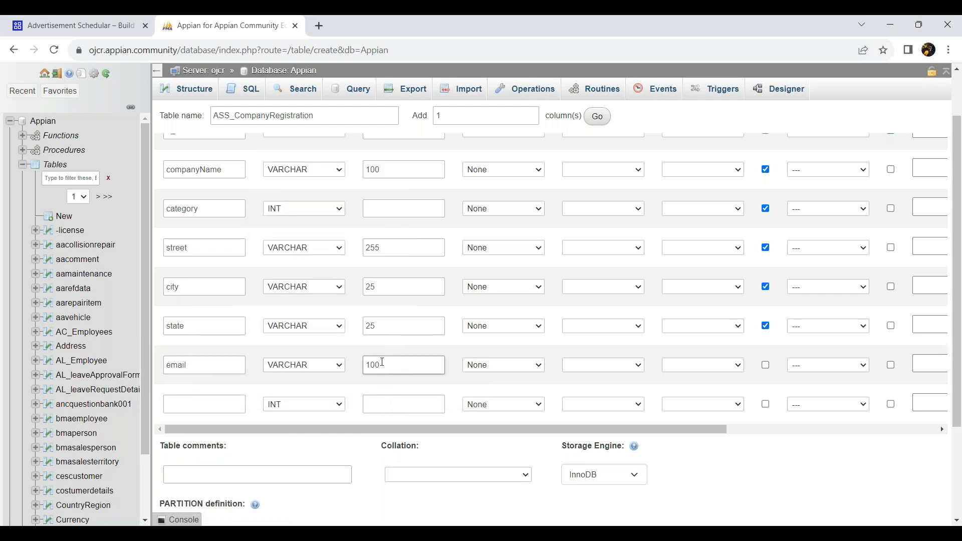
left_click(765, 365)
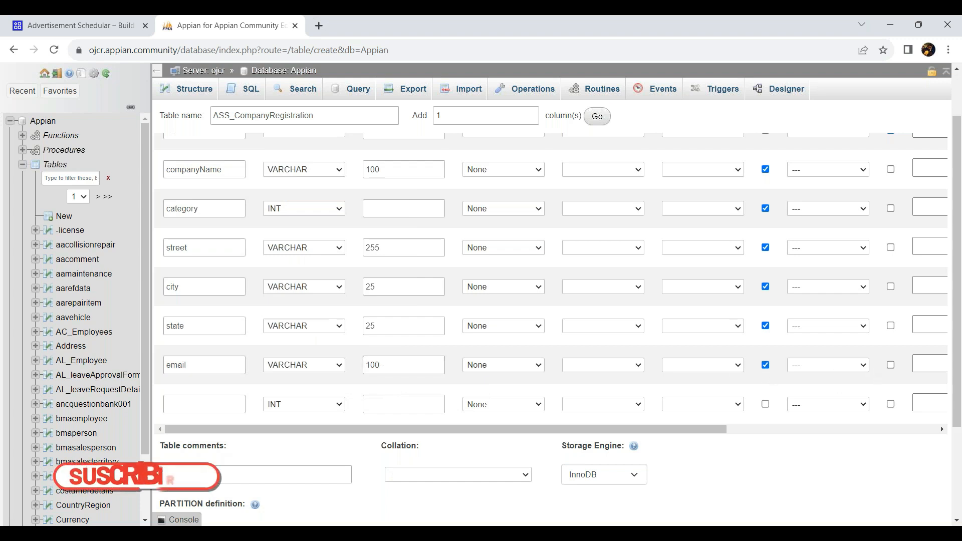
- Define the column below email as phone with type VARCHAR and allow null values, leaving its length empty
left_click(213, 408)
type("phone")
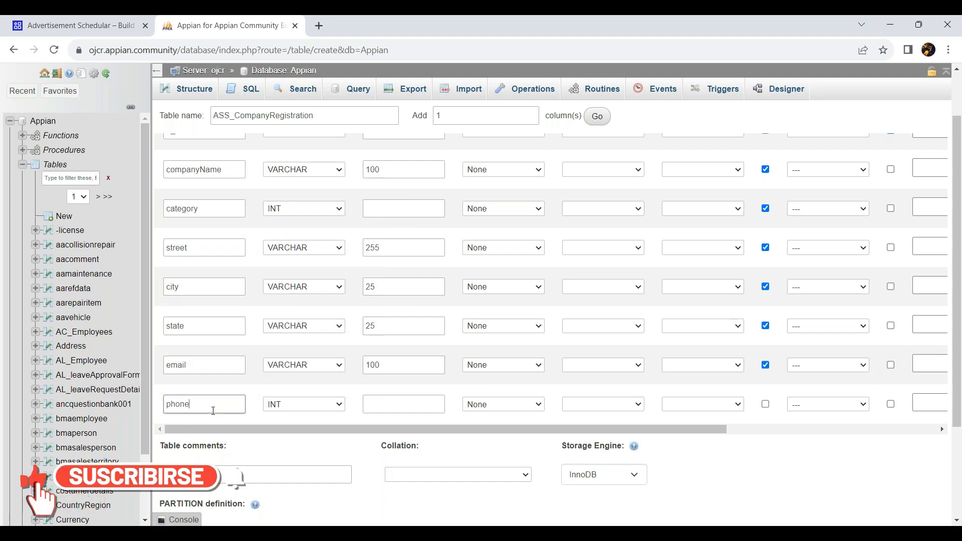
left_click(296, 404)
left_click(287, 209)
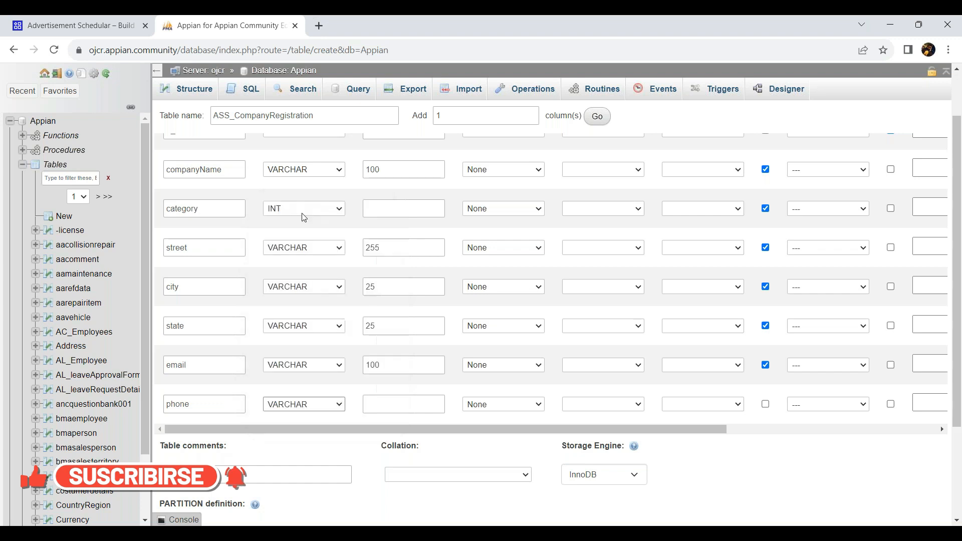
left_click(766, 404)
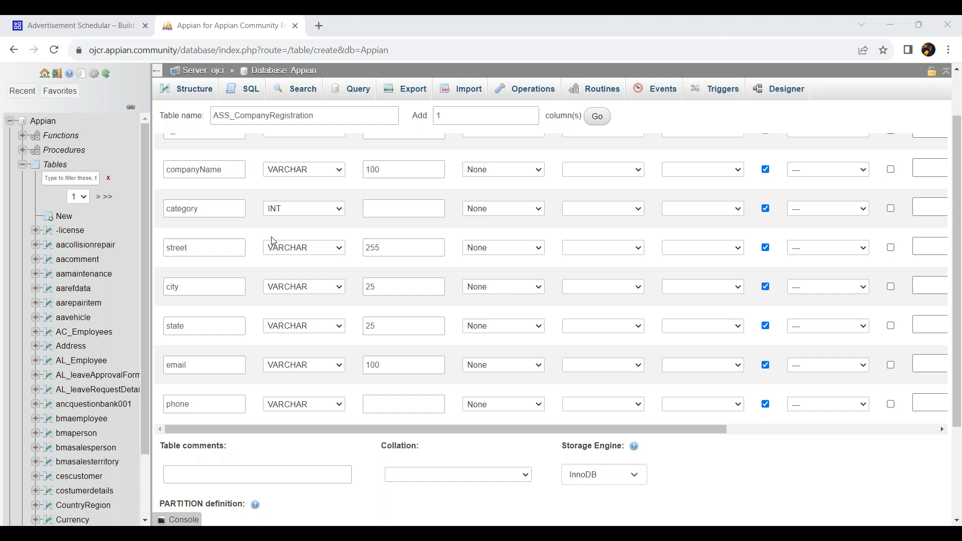
- Add 4 more columns to the ASS_CompanyRegistration table definition
left_click(468, 114)
key("BackSpace")
type("4")
left_click(597, 116)
- Define the first new column below phone as registrationDate with type DATE and allow null values
scroll(196, 339, "down", 3)
left_click(200, 315)
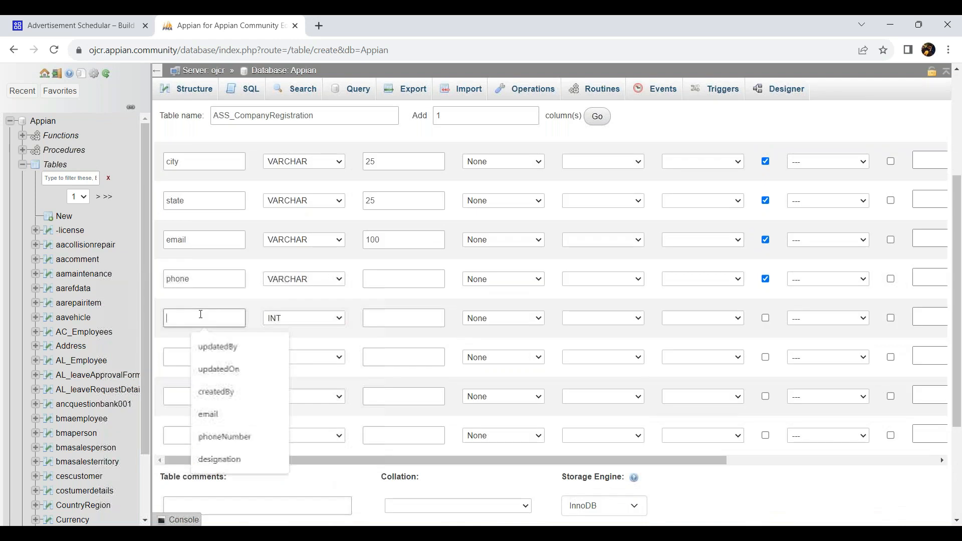
type("registrationDate")
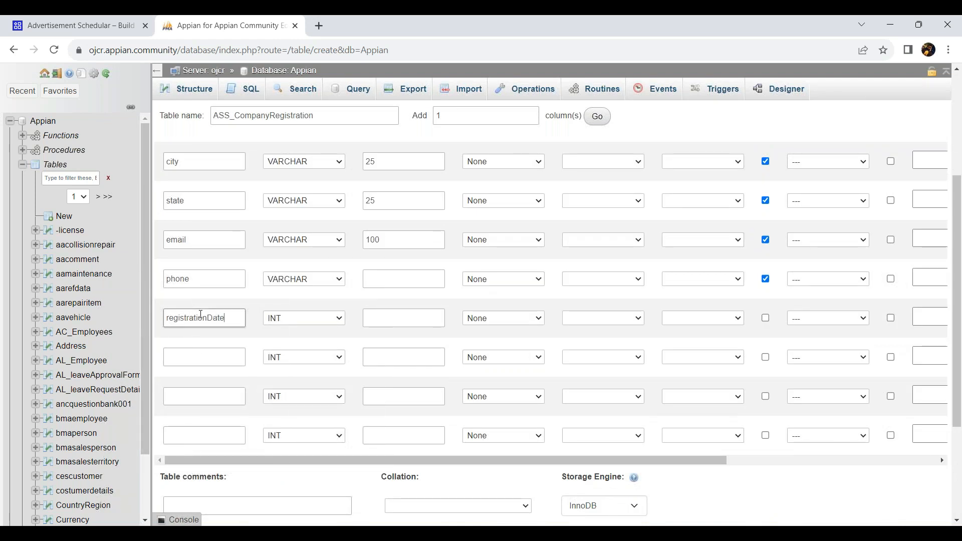
left_click(307, 318)
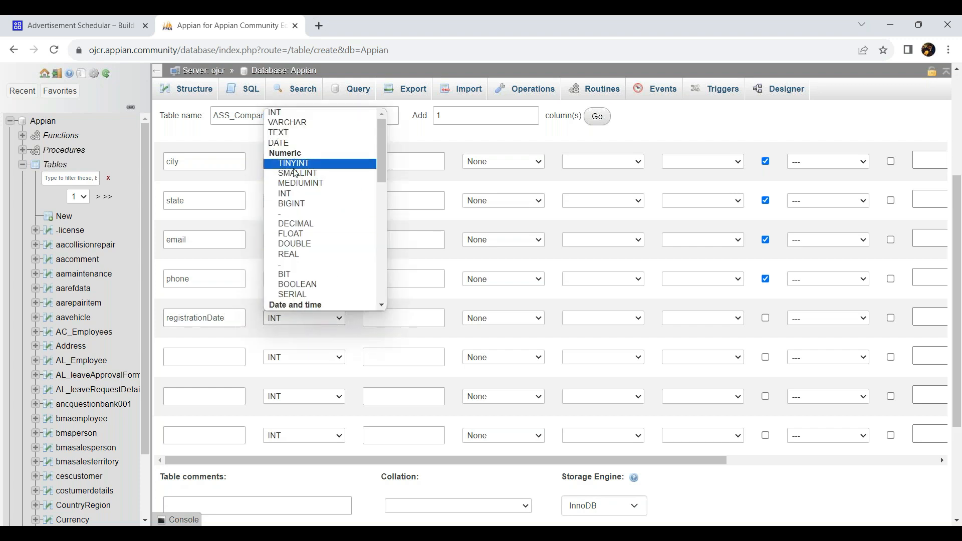
scroll(301, 221, "down", 3)
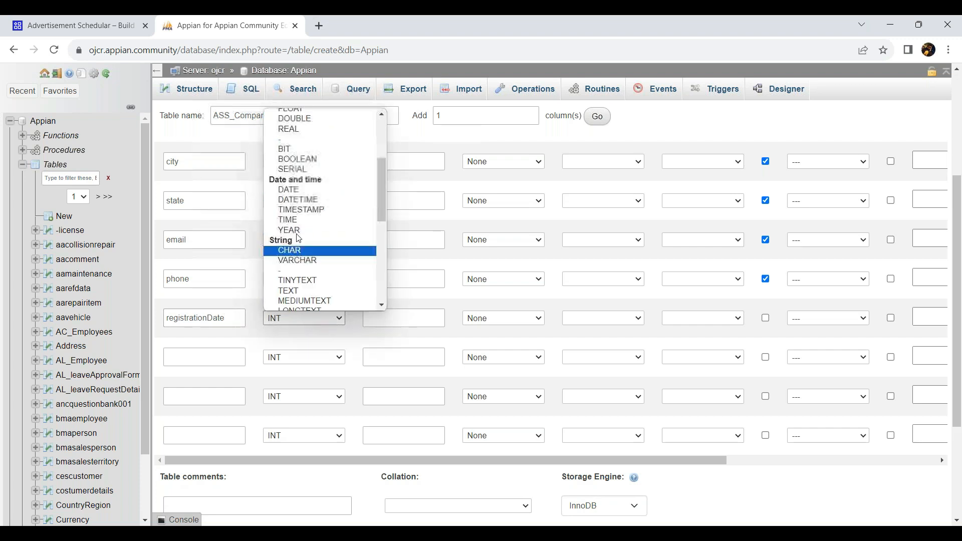
left_click(302, 193)
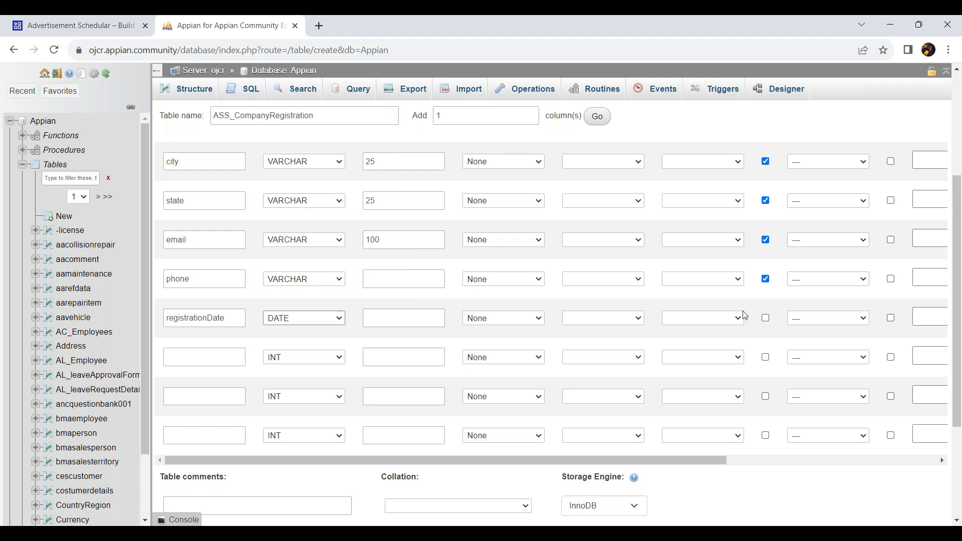
left_click(766, 319)
- Define the column below registrationDate as registrationBy with type VARCHAR, length 100, and allow null values
left_click(217, 362)
type("registrationBy")
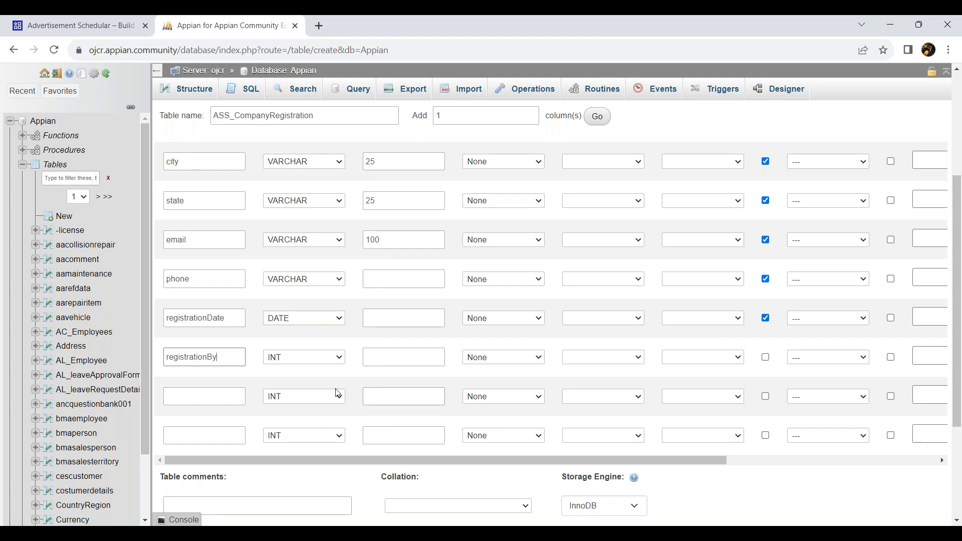
left_click(320, 362)
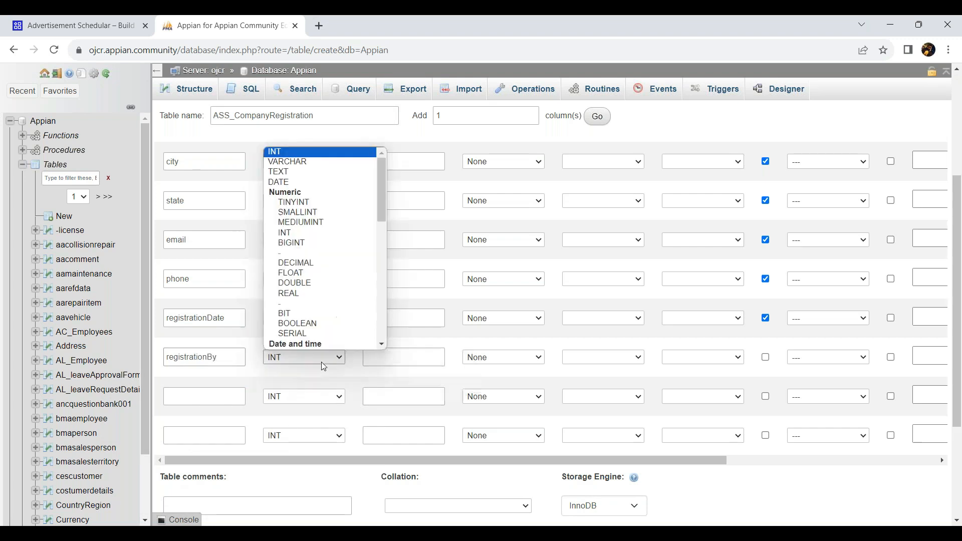
left_click(299, 163)
left_click(415, 359)
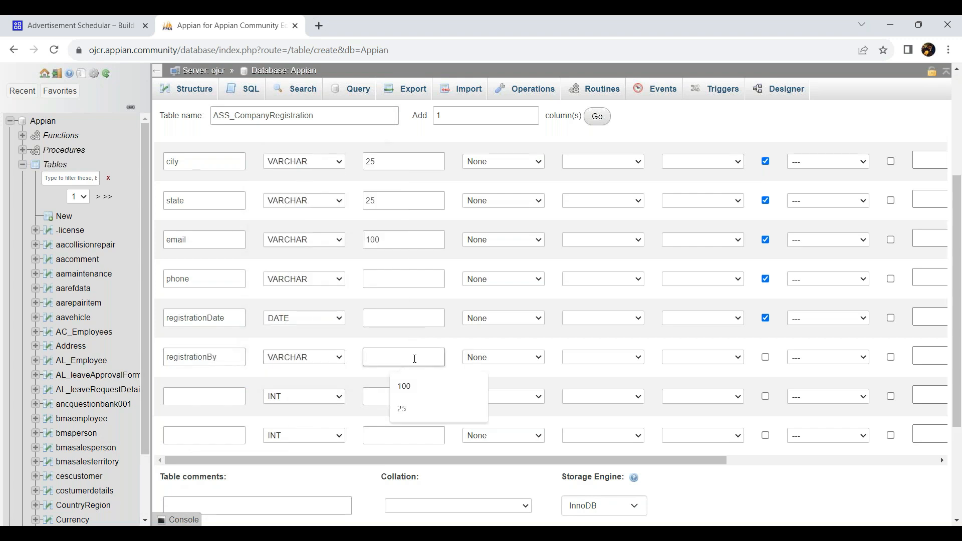
type("100")
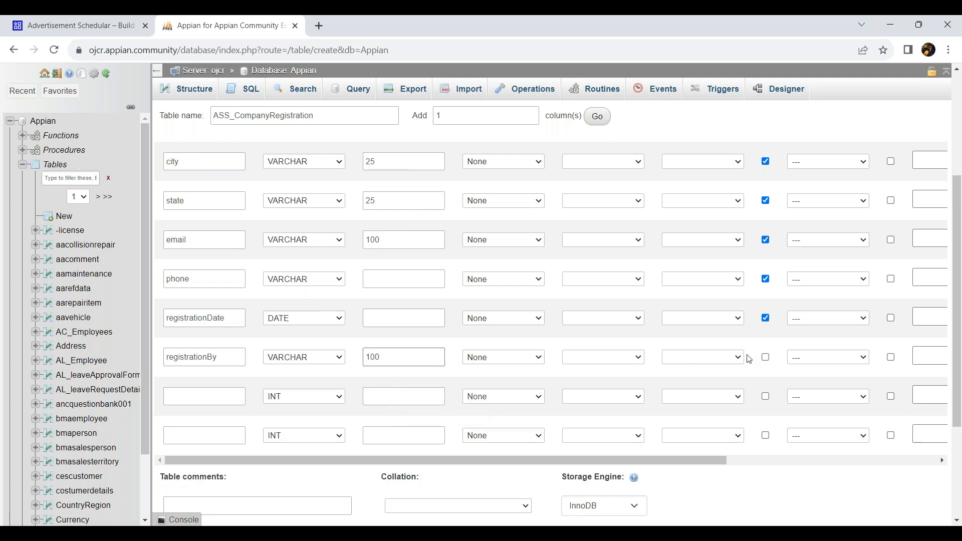
left_click(765, 357)
- Define the column below registrationBy as status, keep its type as INT, and allow null values
left_click(200, 397)
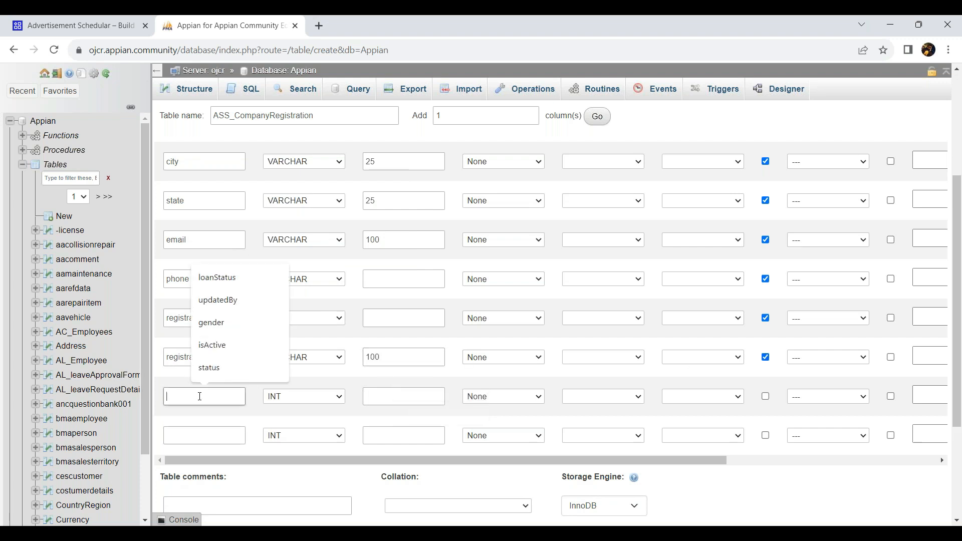
type("status")
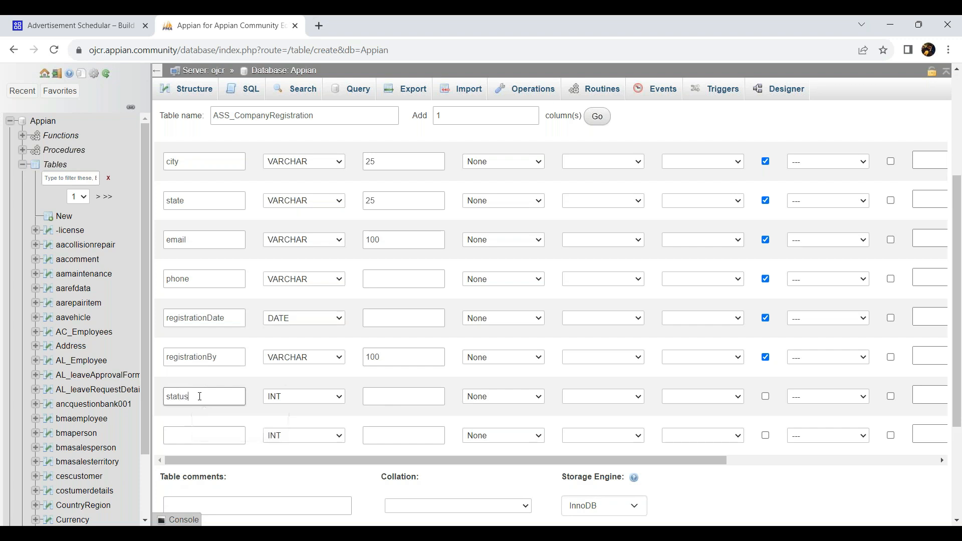
left_click(298, 399)
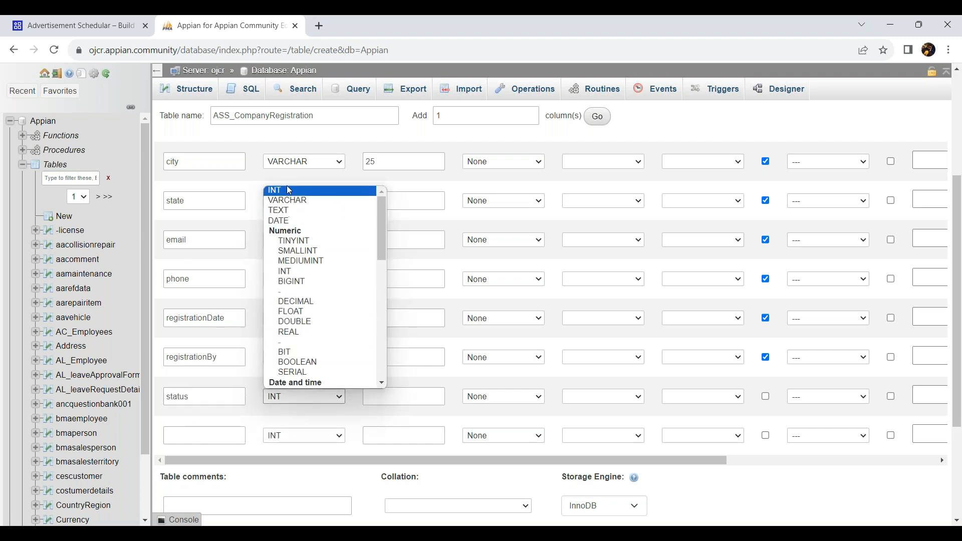
left_click(334, 191)
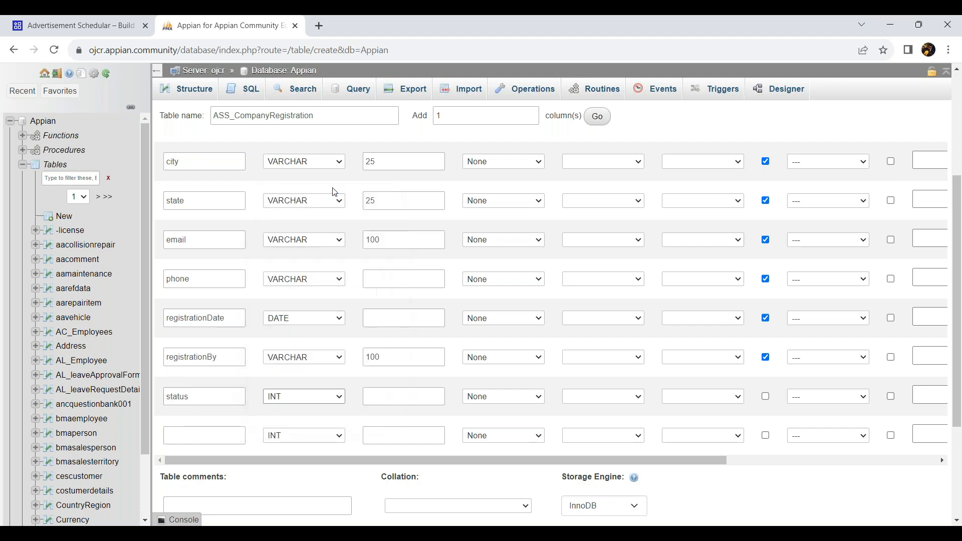
scroll(312, 371, "up", 1)
scroll(496, 415, "down", 2)
left_click(765, 333)
- Define the last empty column as isActive with type TINYINT and allow null values
left_click(206, 372)
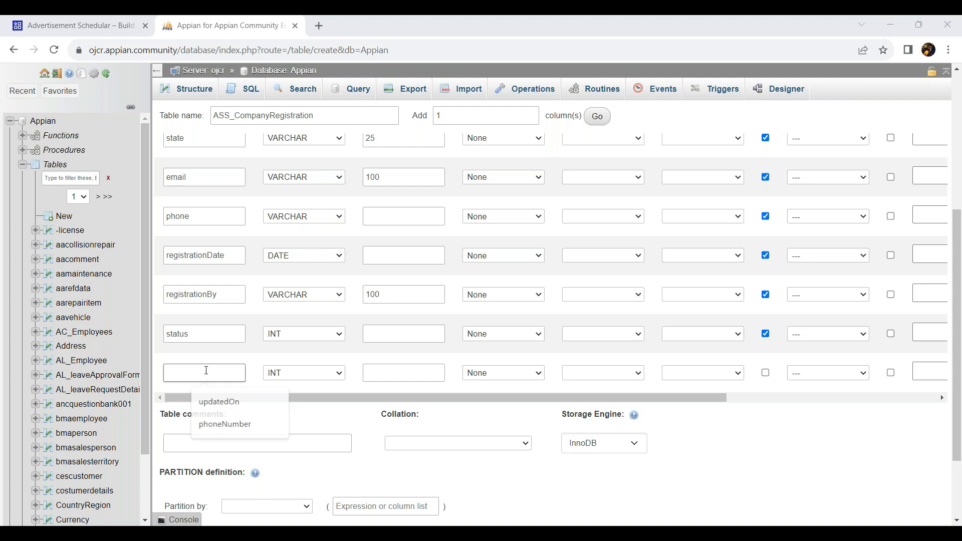
type("isa")
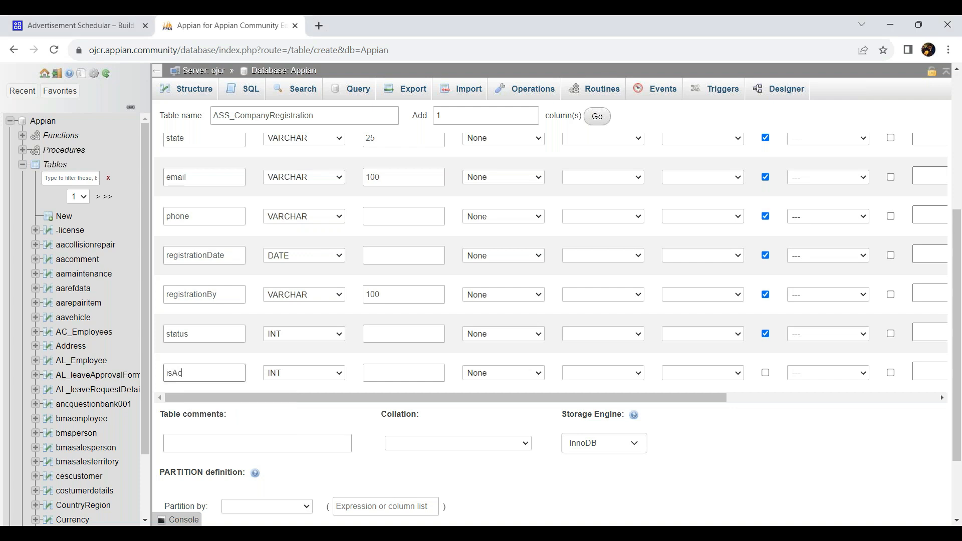
left_click(303, 372)
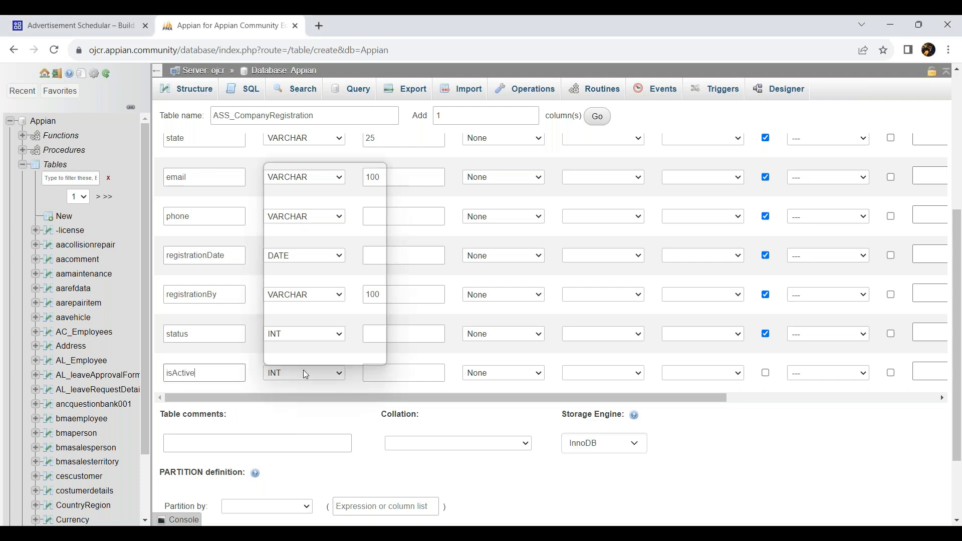
left_click(296, 218)
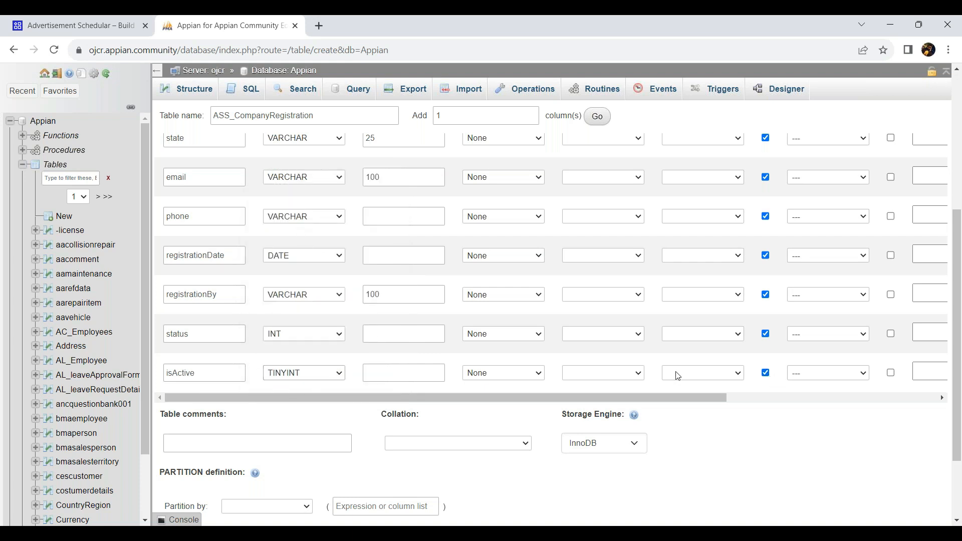
- Review all column definitions, preview the table's SQL, and select the full CREATE TABLE statement
scroll(197, 332, "up", 5)
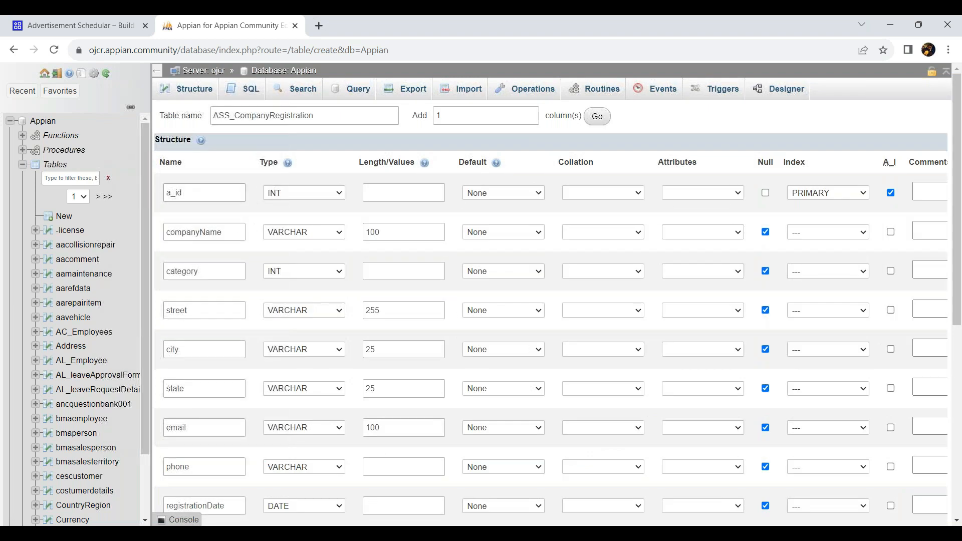
scroll(181, 236, "down", 1)
scroll(188, 221, "up", 1)
scroll(184, 261, "down", 3)
scroll(184, 269, "down", 5)
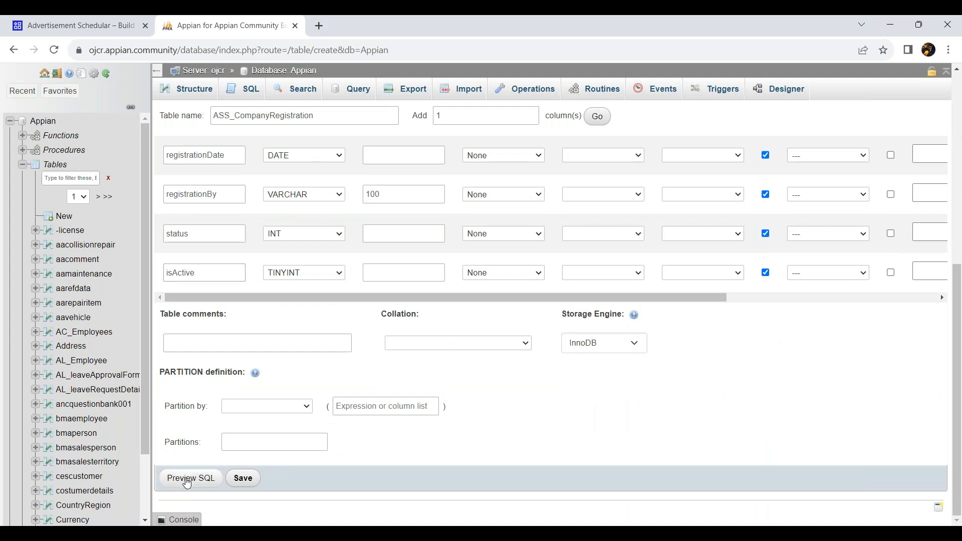
left_click(187, 483)
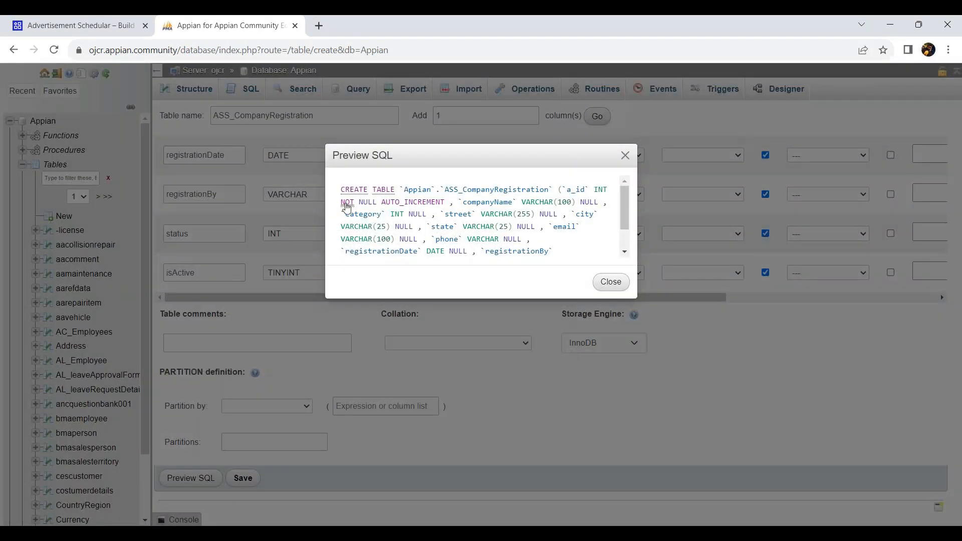
left_click_drag(337, 191, 550, 264)
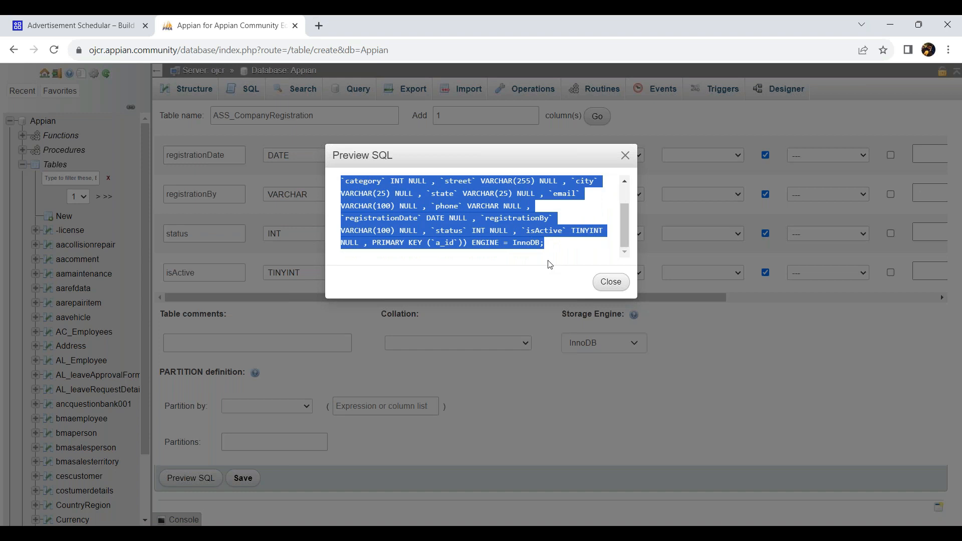
left_click(588, 525)
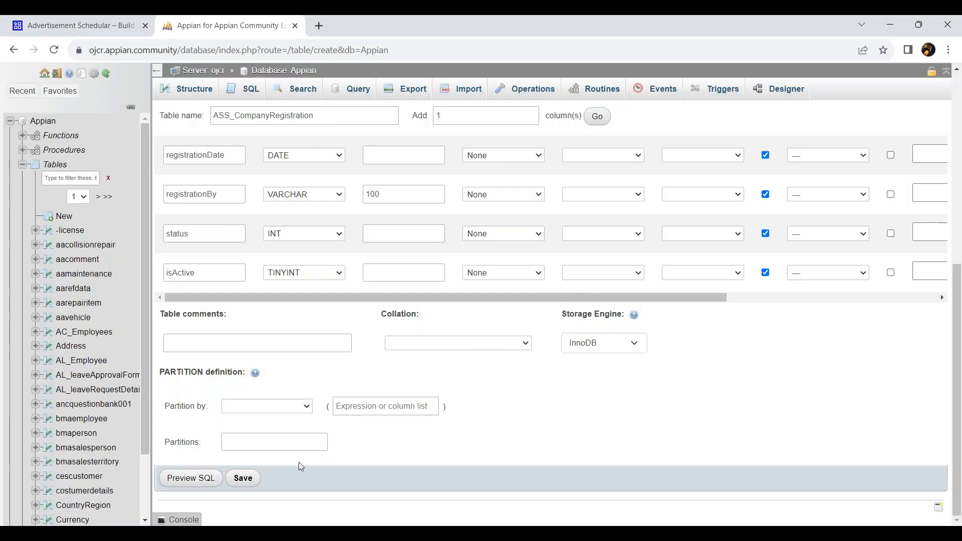
- Try to save the table, and set the phone column's missing length to 25
left_click(244, 480)
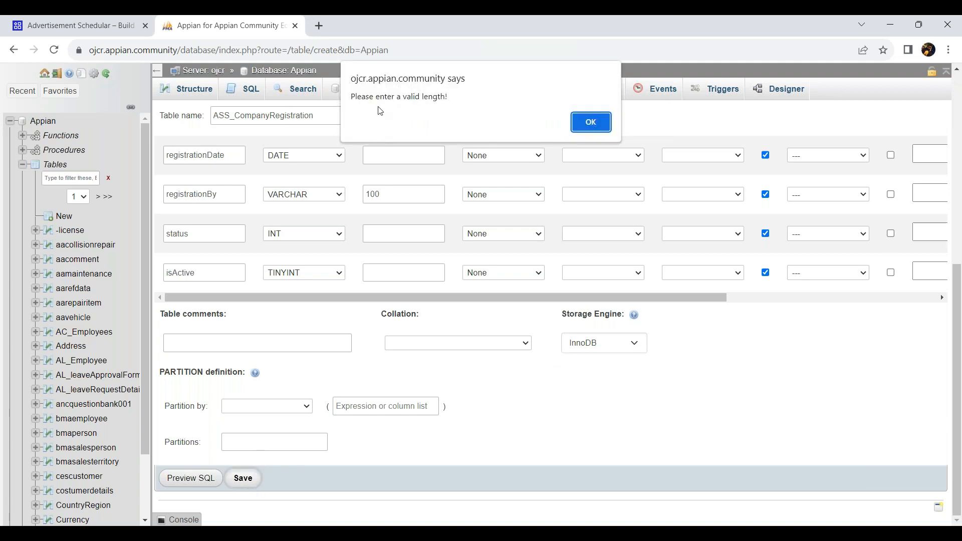
left_click(581, 120)
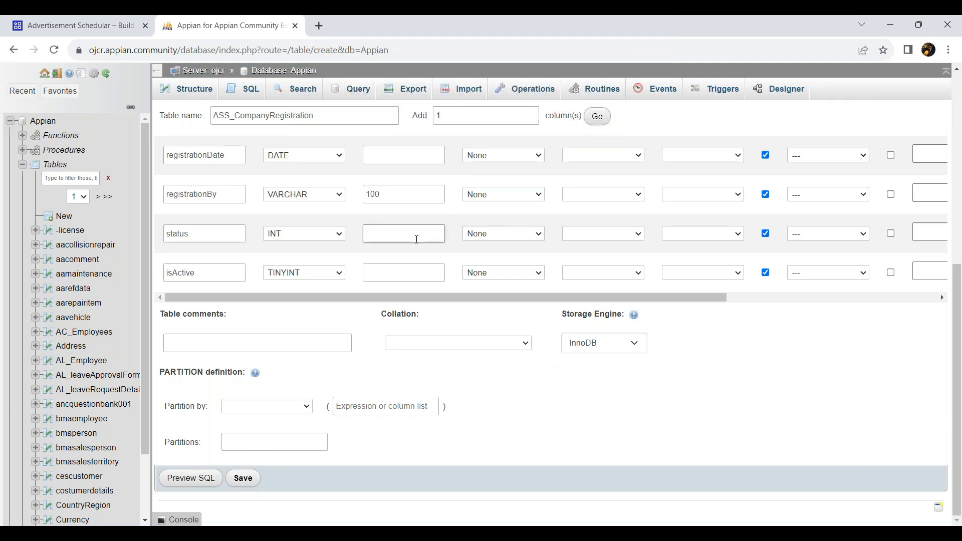
scroll(416, 240, "down", 4)
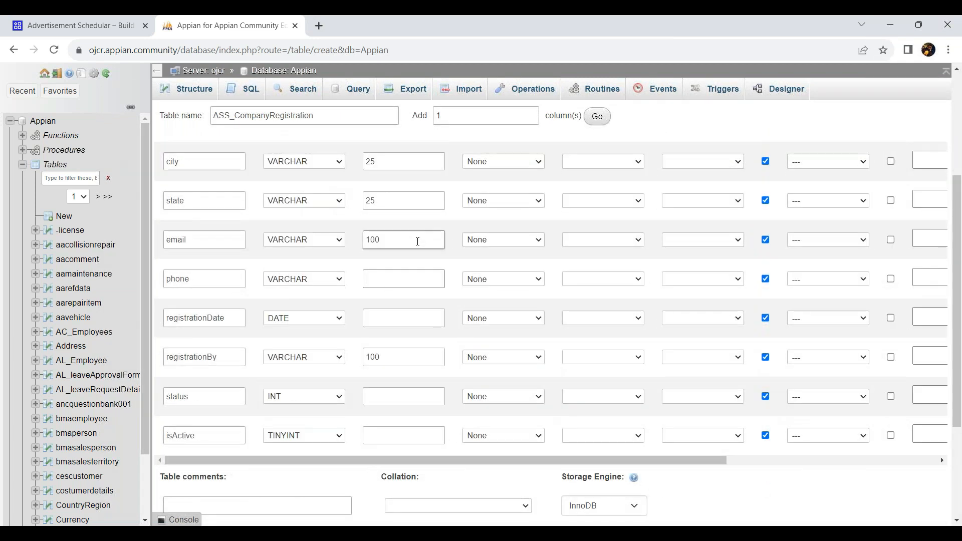
left_click(390, 279)
type("2")
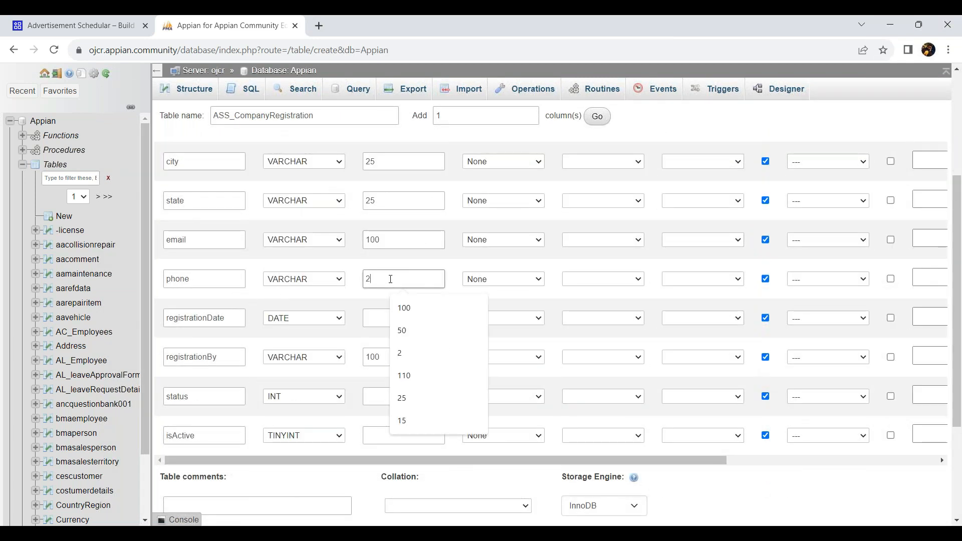
type("5")
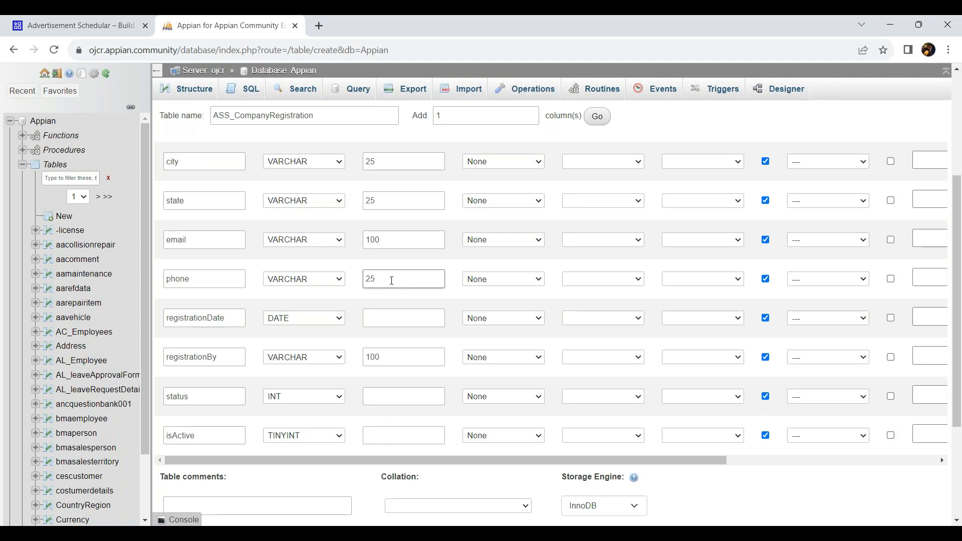
scroll(479, 349, "down", 3)
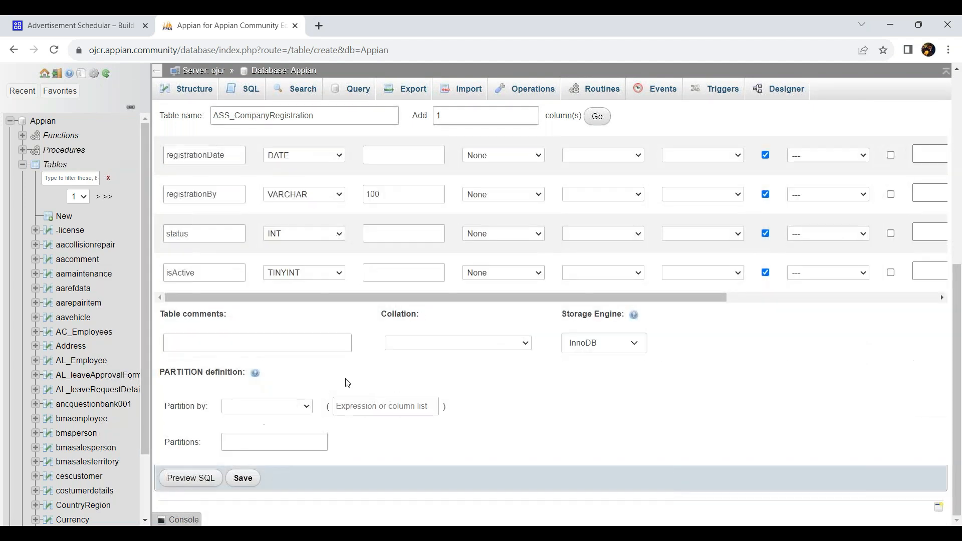
- Preview the table's SQL again, selecting the full CREATE TABLE statement, and save the ASS_CompanyRegistration table
left_click(187, 480)
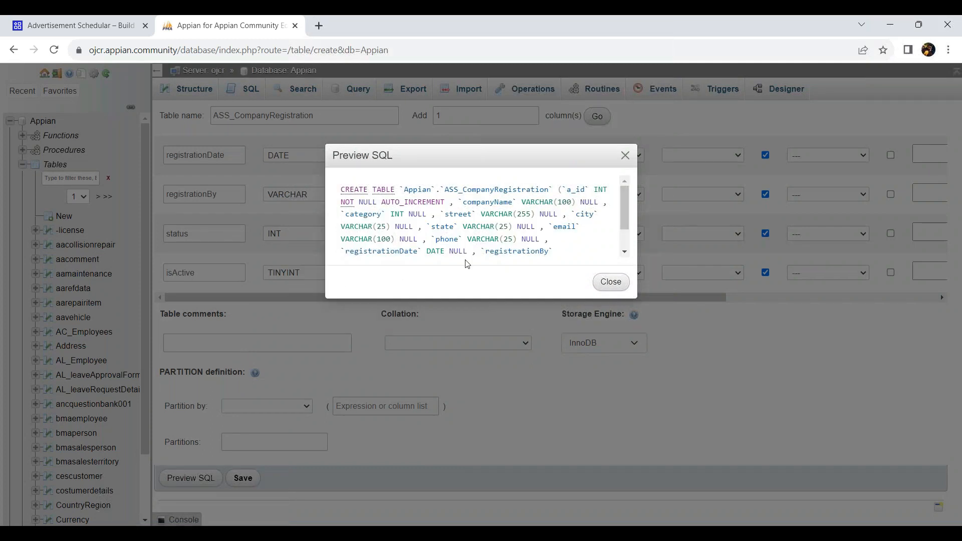
left_click_drag(336, 193, 525, 285)
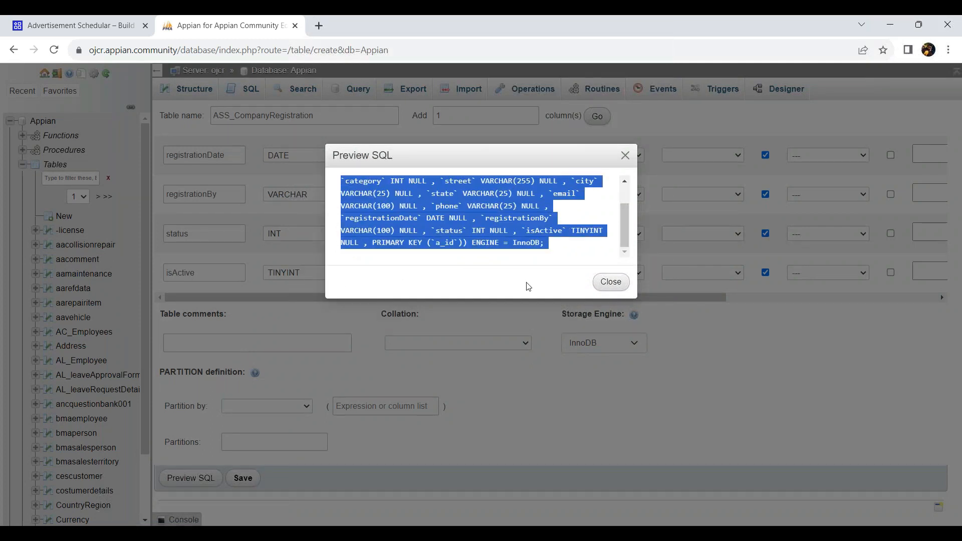
left_click(610, 282)
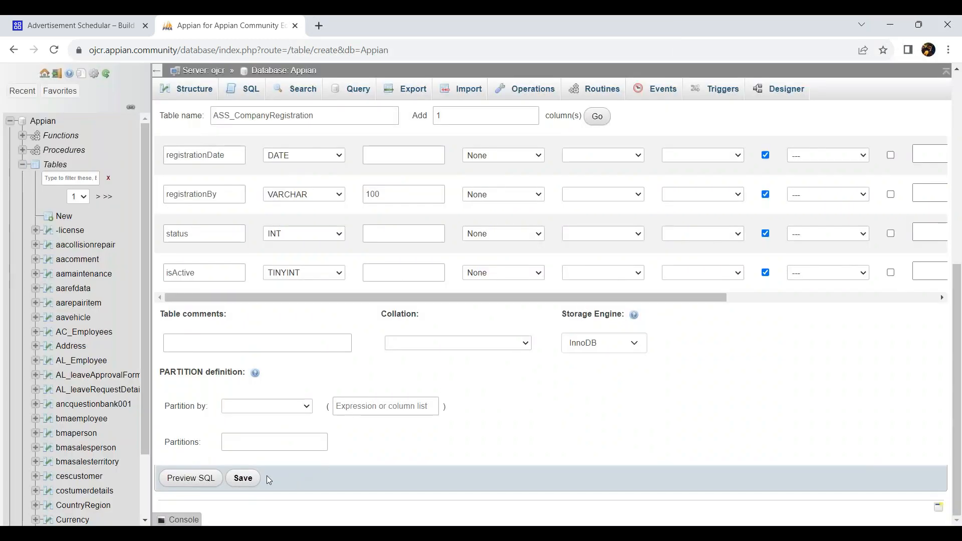
left_click(243, 479)
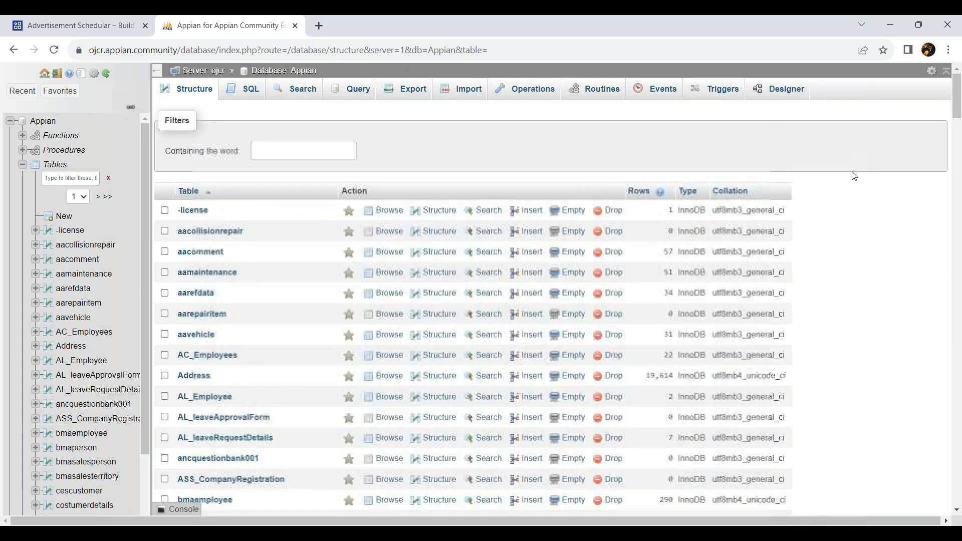
- Filter the table list by ASS, open ASS_CompanyRegistration, and review its column structure
left_click(84, 179)
type("ASS")
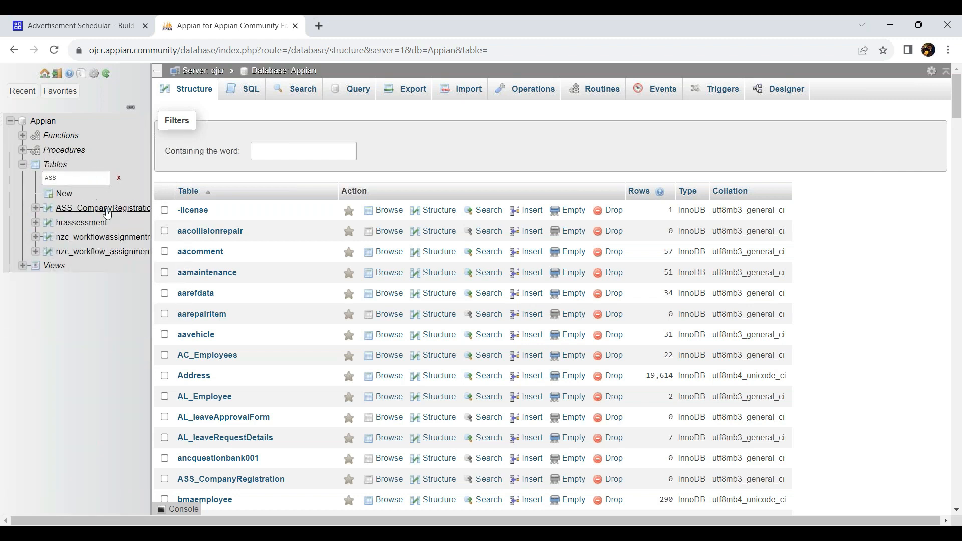
left_click(107, 213)
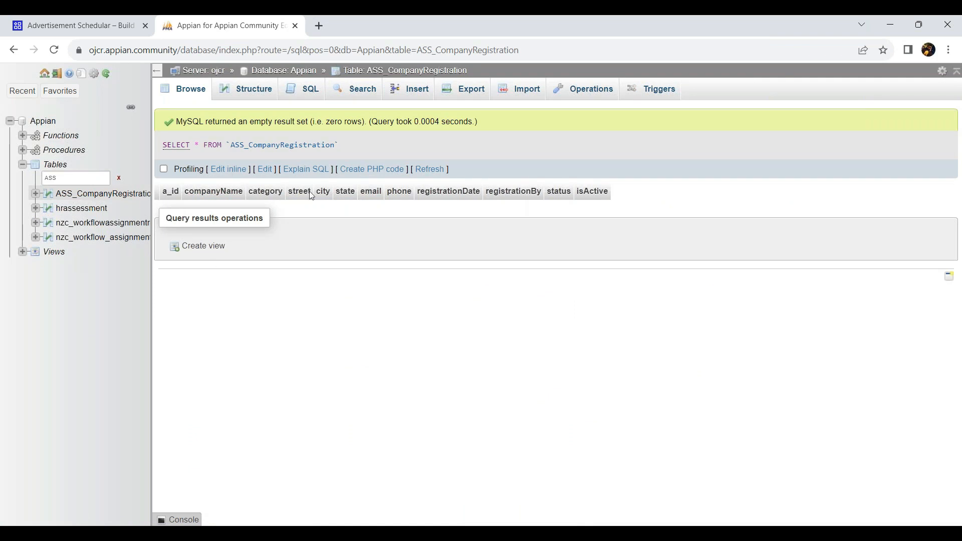
left_click(250, 89)
scroll(275, 284, "down", 2)
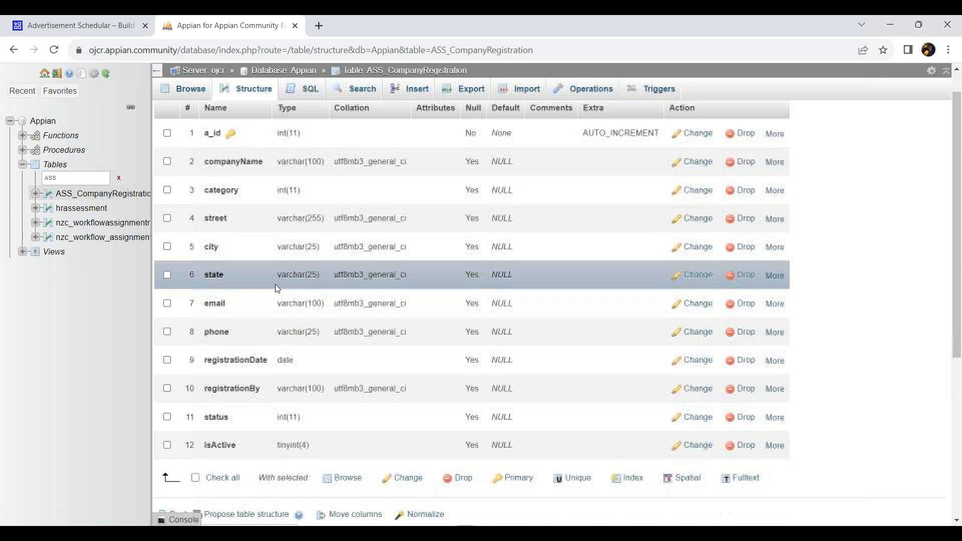
scroll(286, 340, "up", 2)
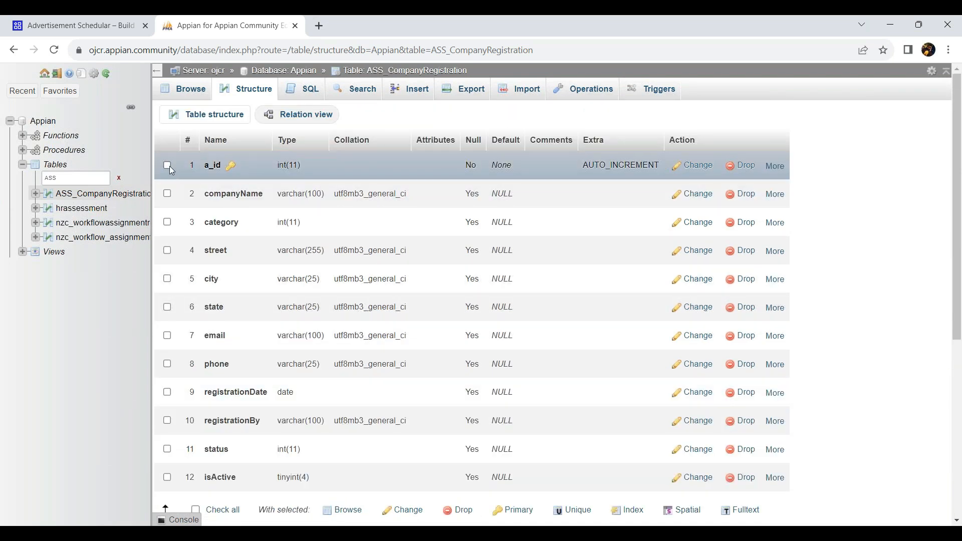
- Select all columns of ASS_CompanyRegistration, from a_id to isActive, and open their definitions for editing
left_click(169, 165)
left_click(167, 194)
left_click(167, 222)
left_click(168, 251)
left_click(169, 279)
left_click(167, 308)
left_click(167, 336)
left_click(168, 364)
left_click(168, 393)
left_click(167, 421)
left_click(167, 450)
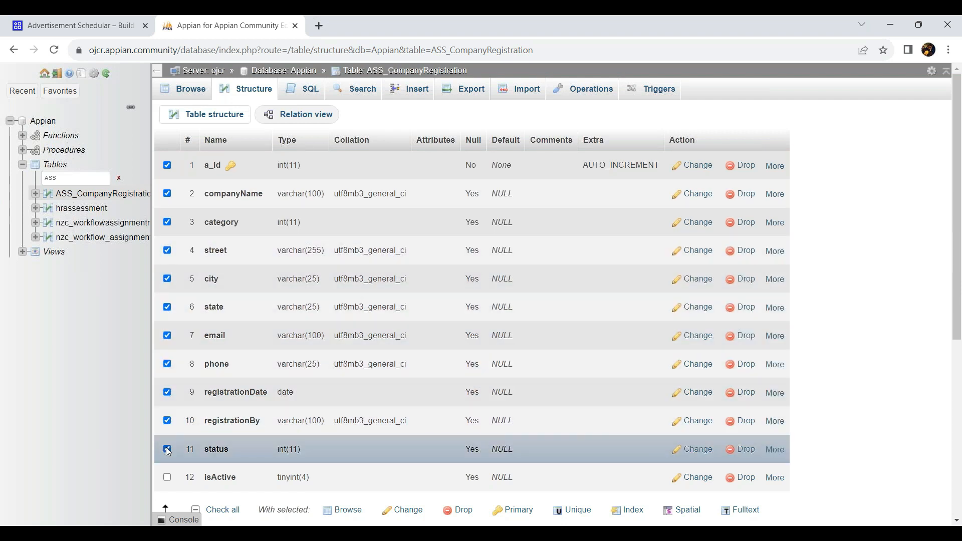
left_click(167, 477)
scroll(313, 427, "down", 5)
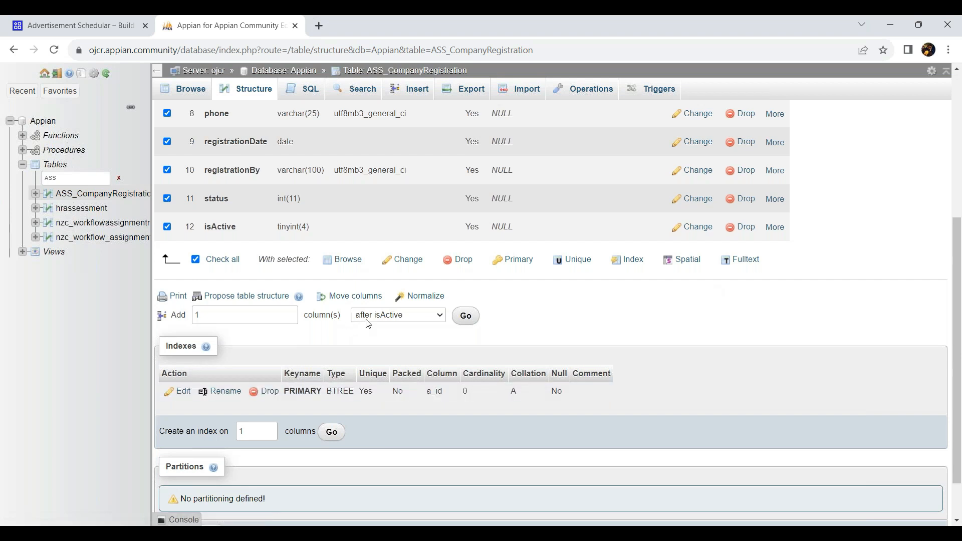
scroll(369, 324, "up", 5)
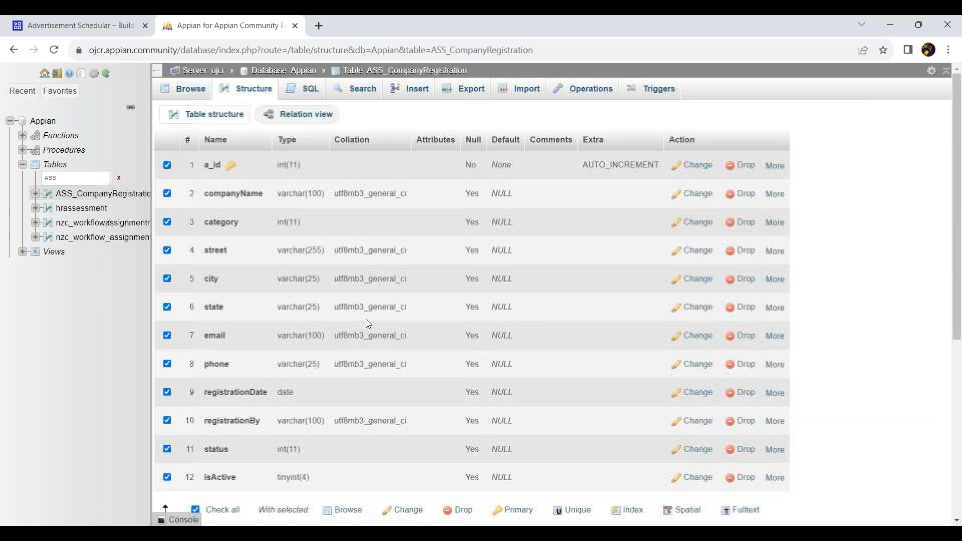
scroll(369, 324, "down", 5)
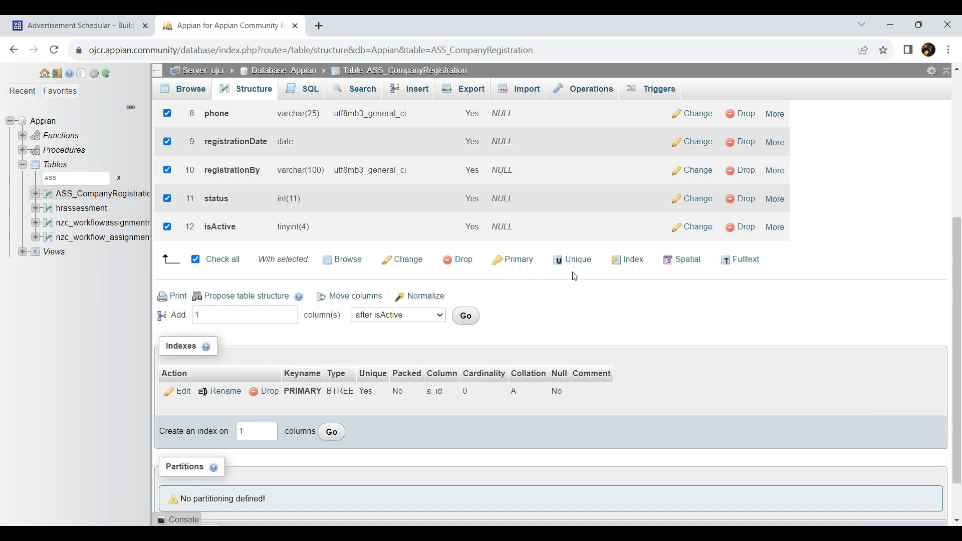
scroll(724, 258, "up", 5)
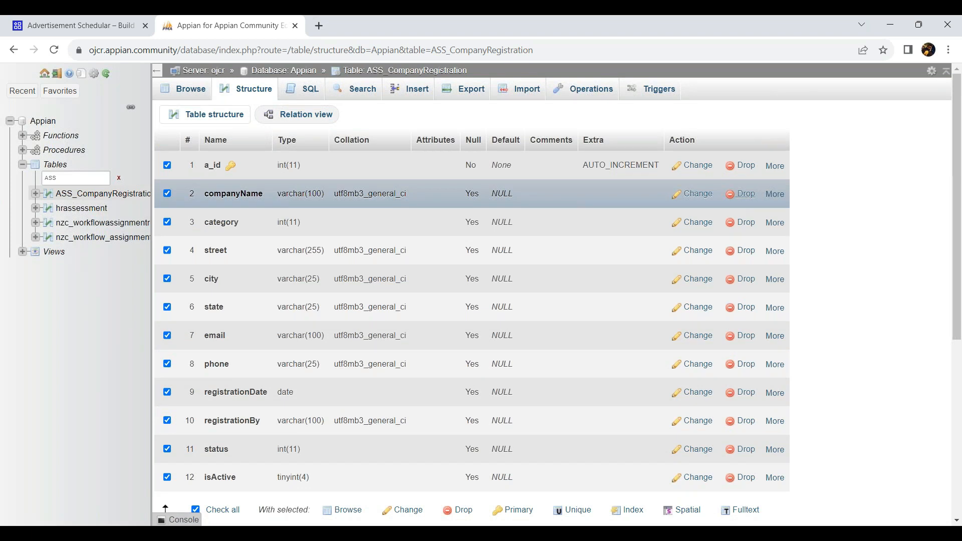
scroll(553, 359, "down", 6)
left_click(403, 204)
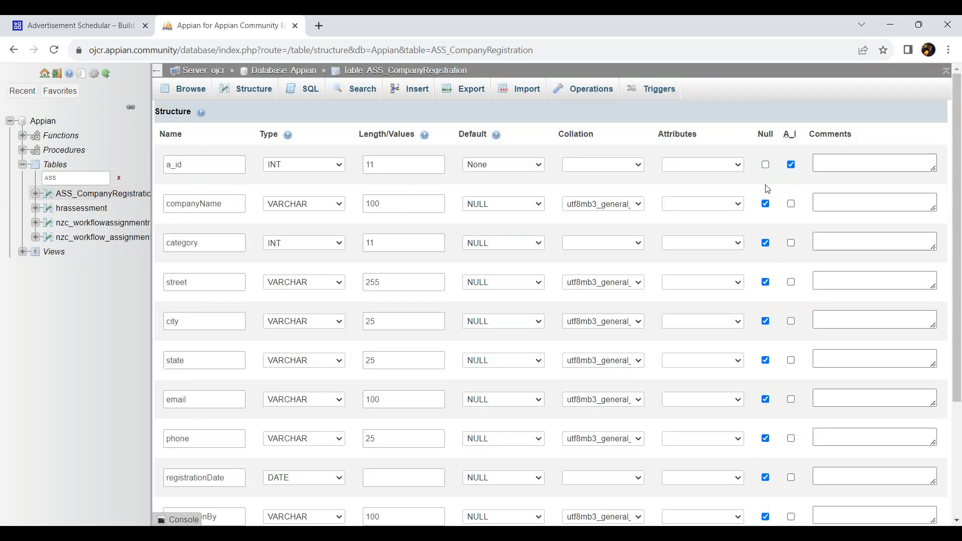
- Leave the column definitions without saving, and view the table's rows and its structure again
left_click(166, 170)
left_click(794, 170)
left_click(766, 204)
left_click(791, 204)
left_click(200, 94)
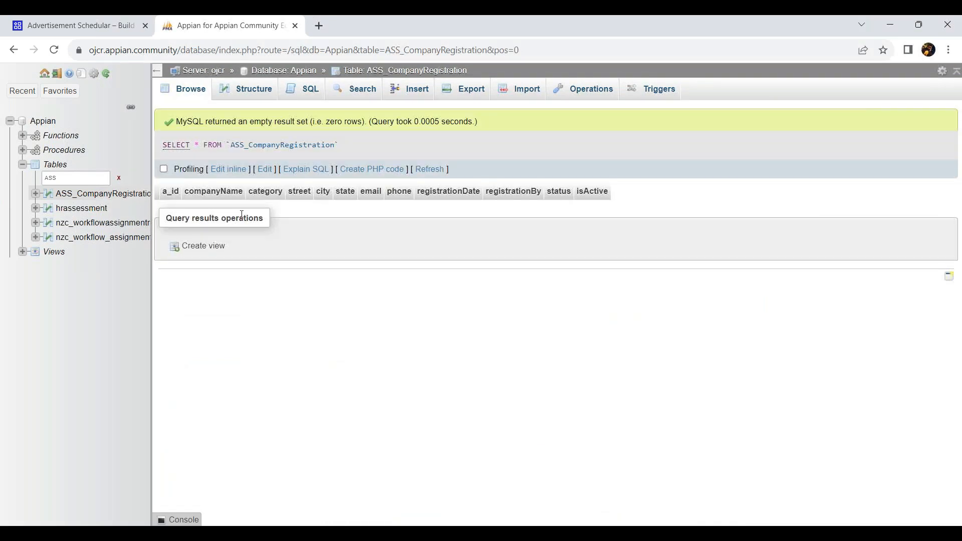
left_click(238, 93)
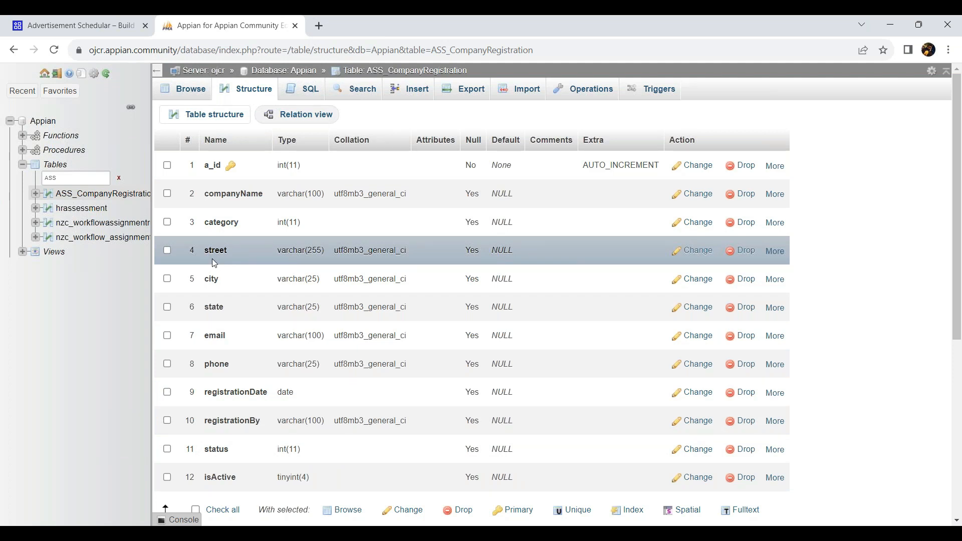
- Clear the table list filter and start a new table named ASS_ReferenceTable
left_click(119, 178)
left_click(52, 215)
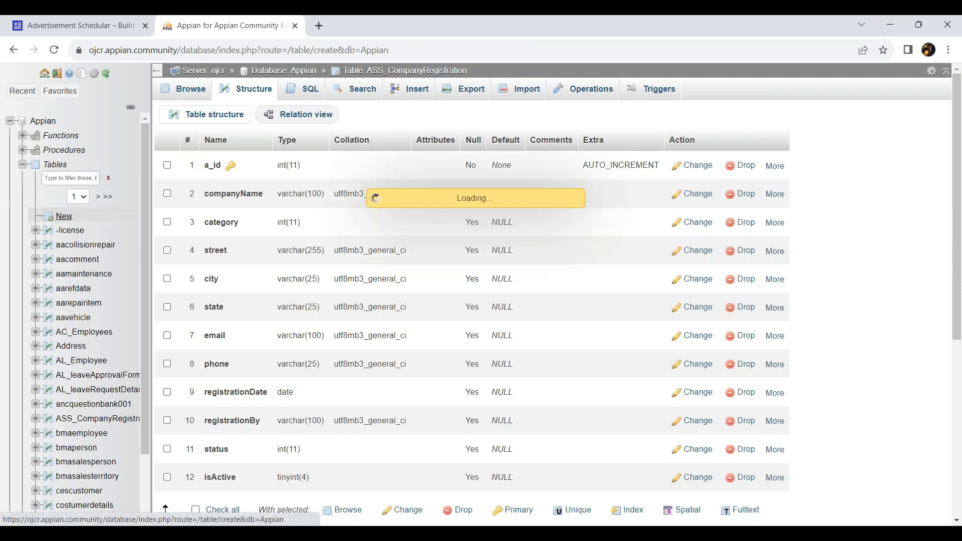
left_click(270, 114)
type("A")
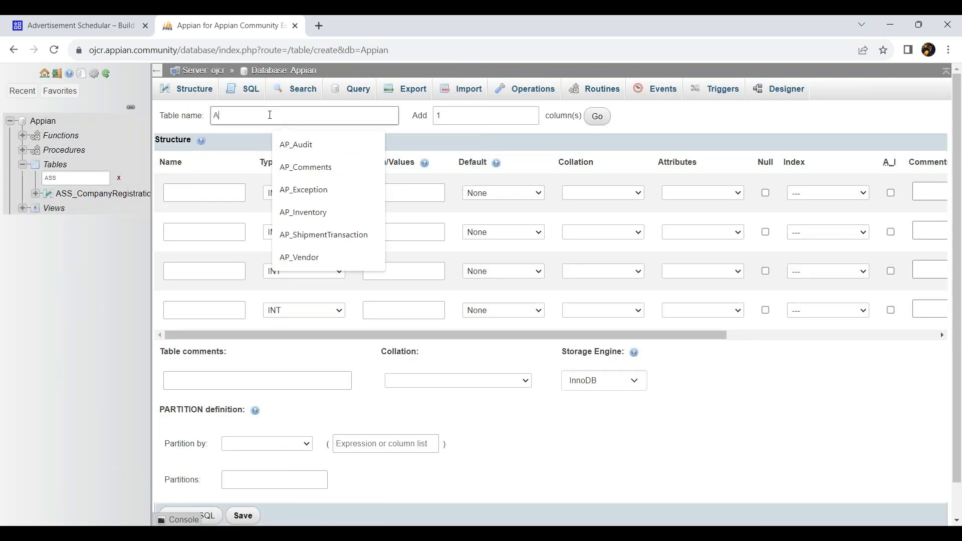
type("SS_Re")
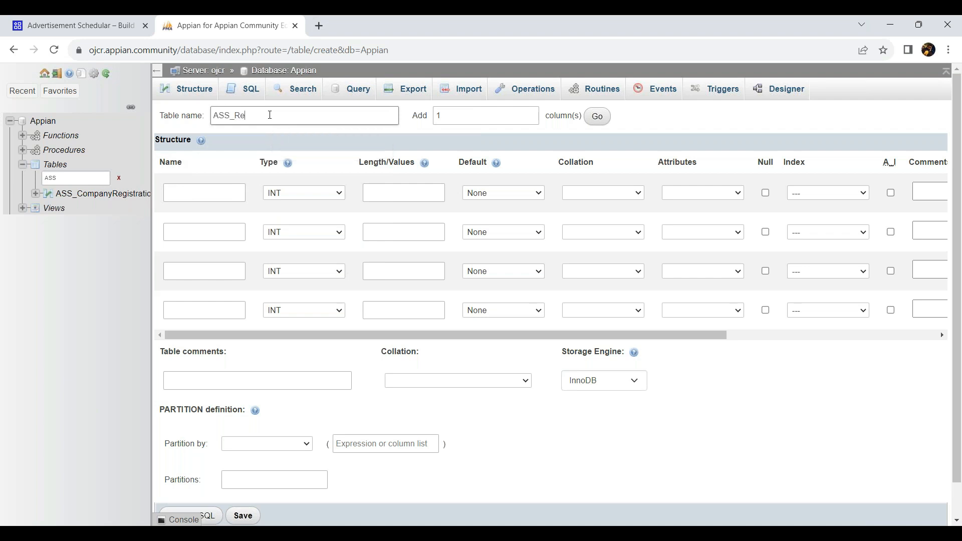
type("ferenceTable")
key("Tab")
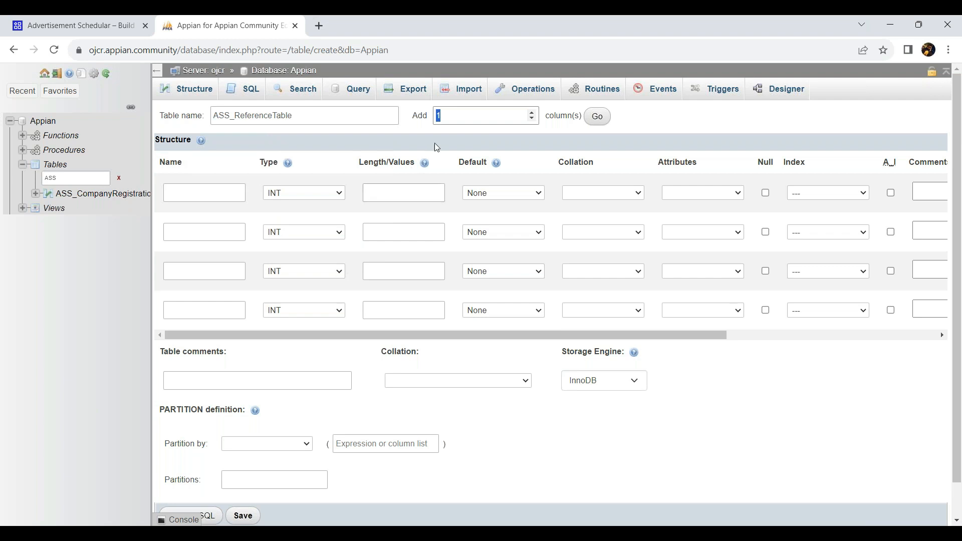
- Define the first column as a_id with type INT and make it an auto-increment primary key
left_click(215, 191)
type("a")
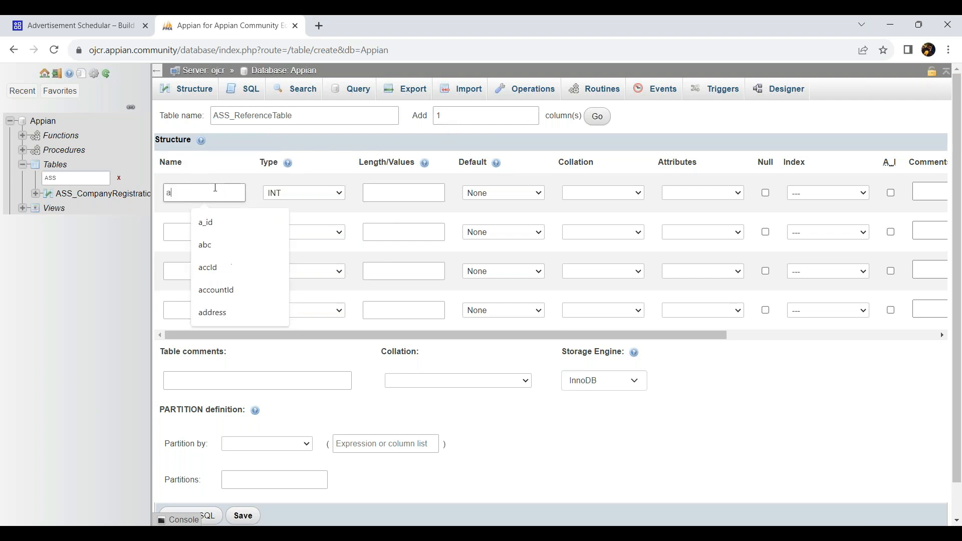
type("_id")
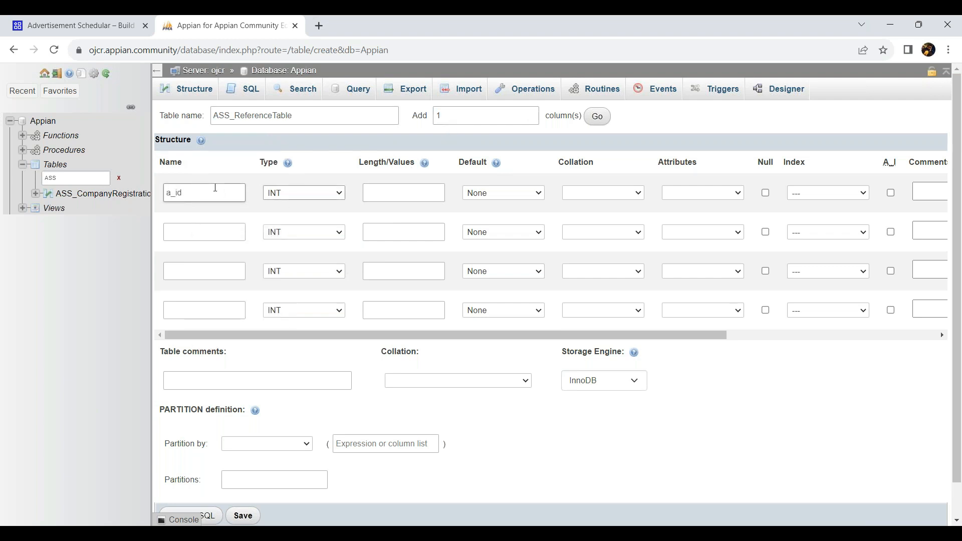
left_click(891, 193)
- Define the second column as category with type VARCHAR and length 25, and allow null values
left_click(219, 239)
type("category")
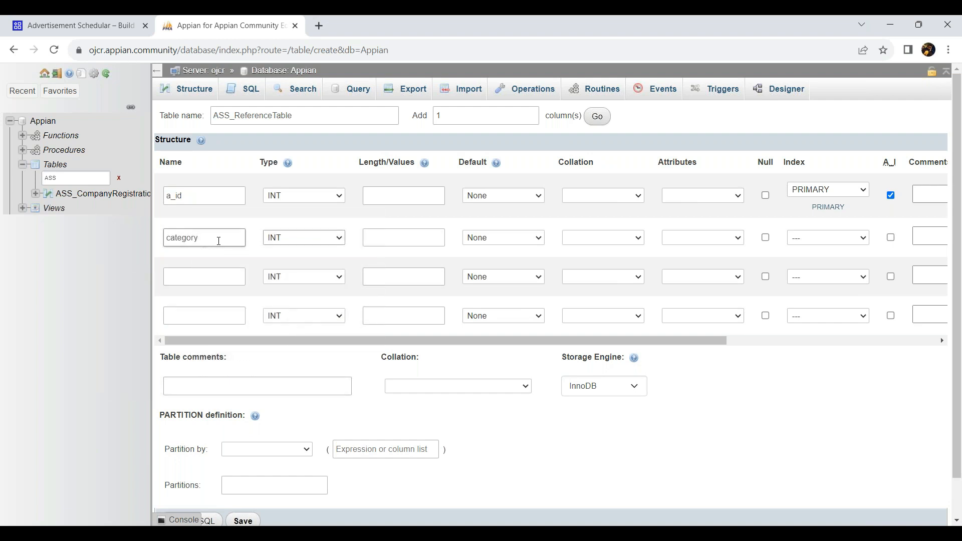
left_click(292, 239)
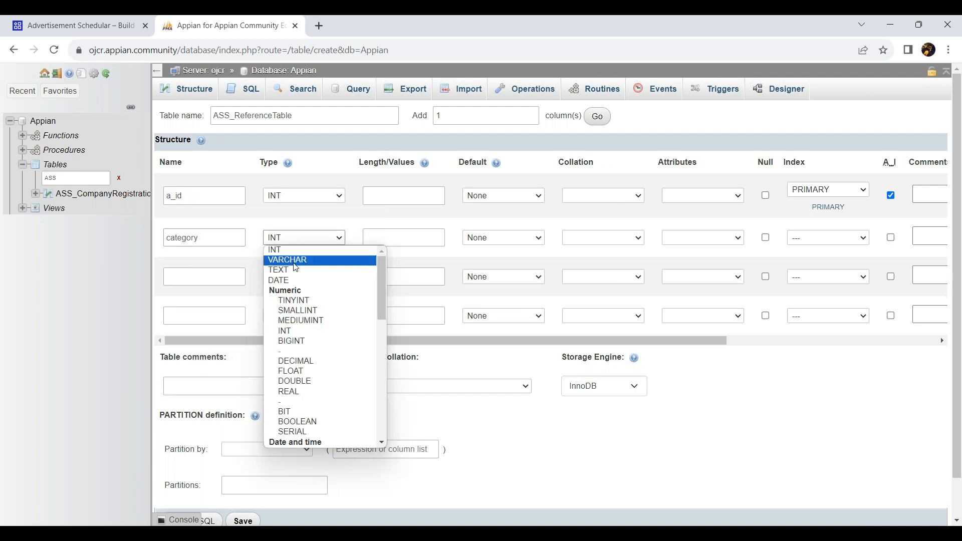
left_click(296, 258)
left_click(437, 239)
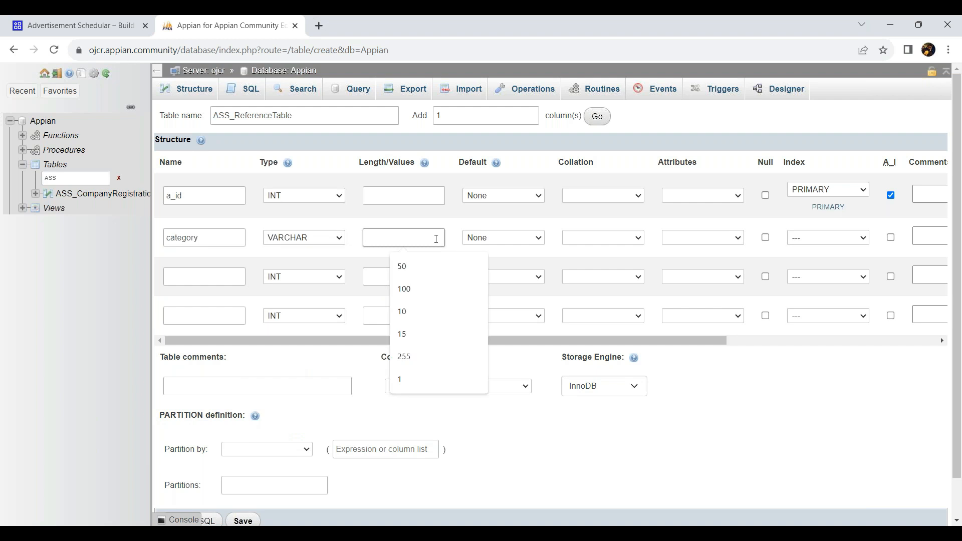
type("25")
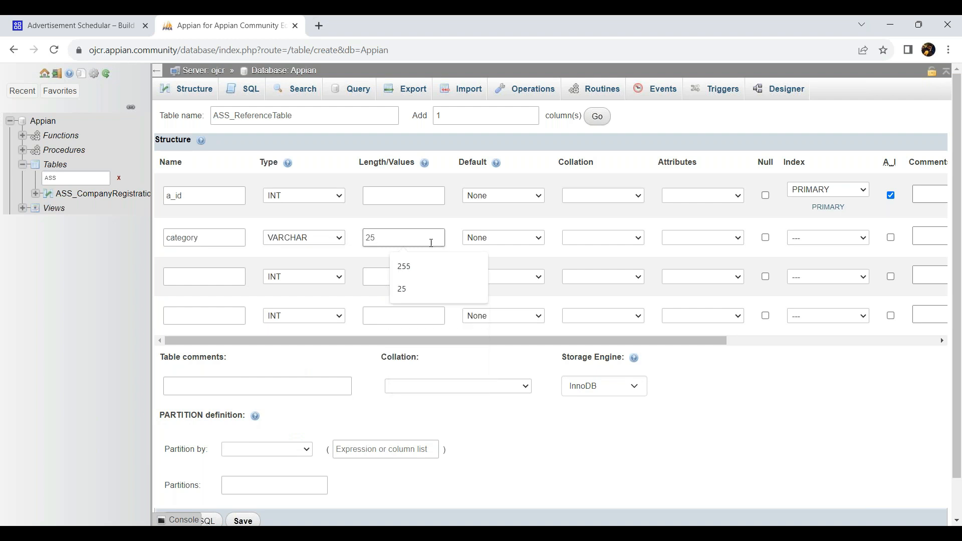
left_click(765, 238)
- Define the third column as displayValue with type VARCHAR and length 100, and allow null values
left_click(200, 278)
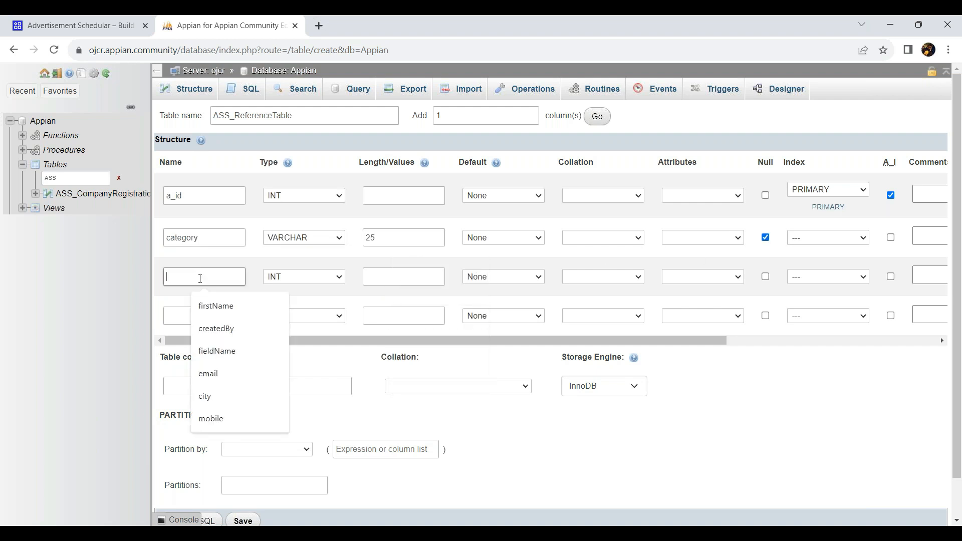
type("disp")
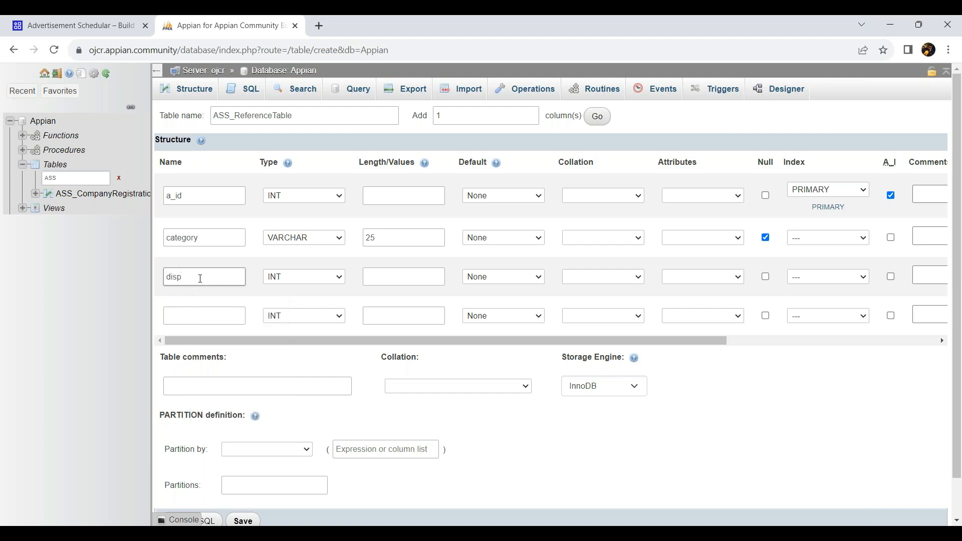
type("layValue")
left_click(300, 278)
left_click(306, 295)
left_click(394, 278)
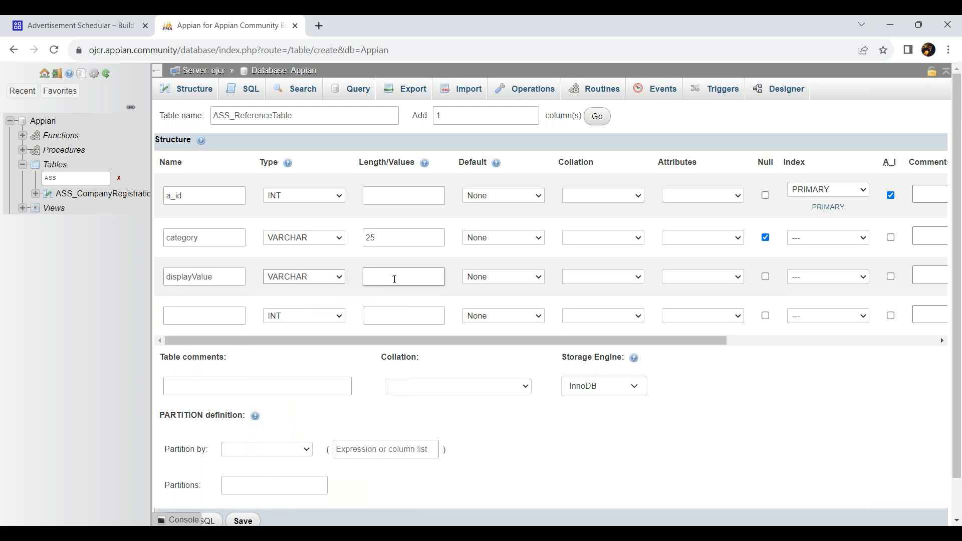
type("100")
left_click(765, 279)
- Define the fourth column of ASS_ReferenceTable as isActive with type TINYINT and allow null values
left_click(228, 317)
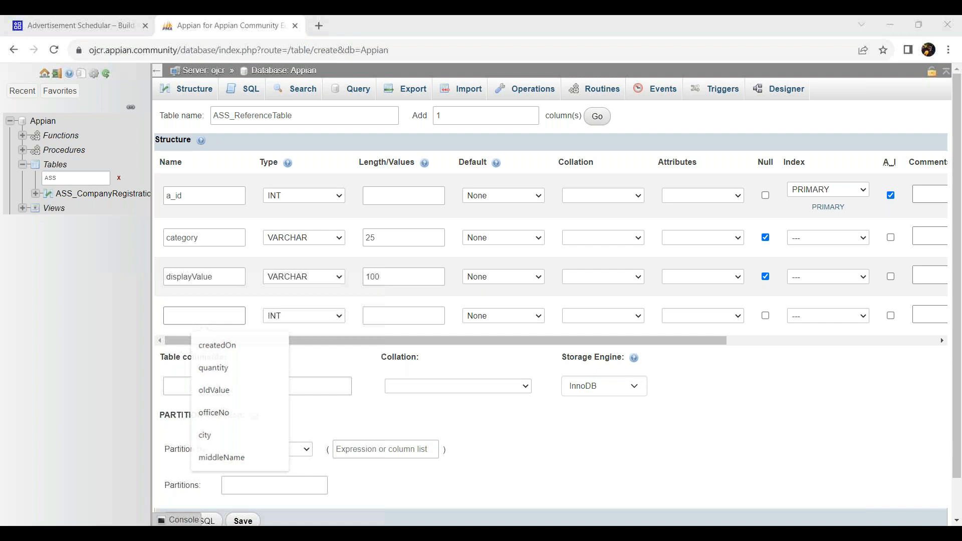
left_click(198, 191)
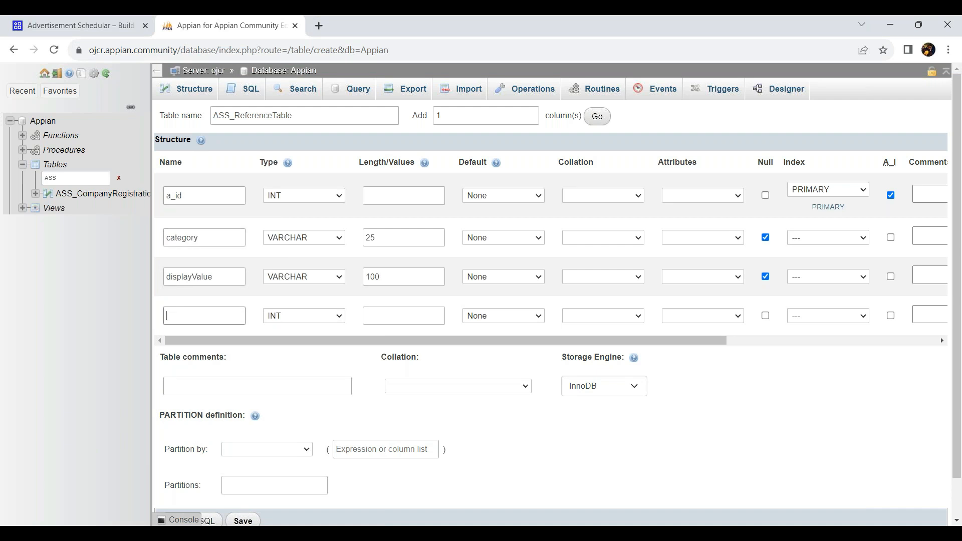
left_click(208, 316)
type("isActive")
left_click(325, 319)
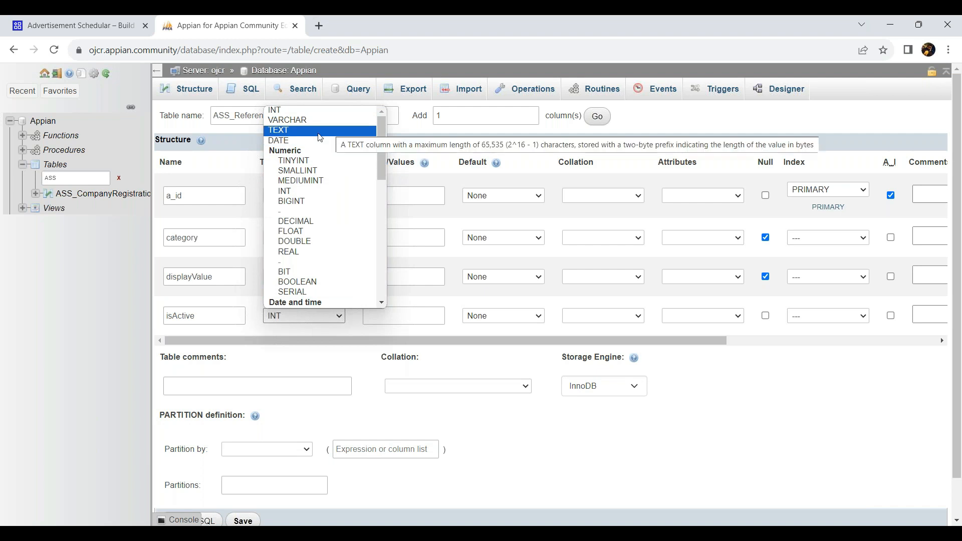
left_click(301, 161)
left_click(423, 317)
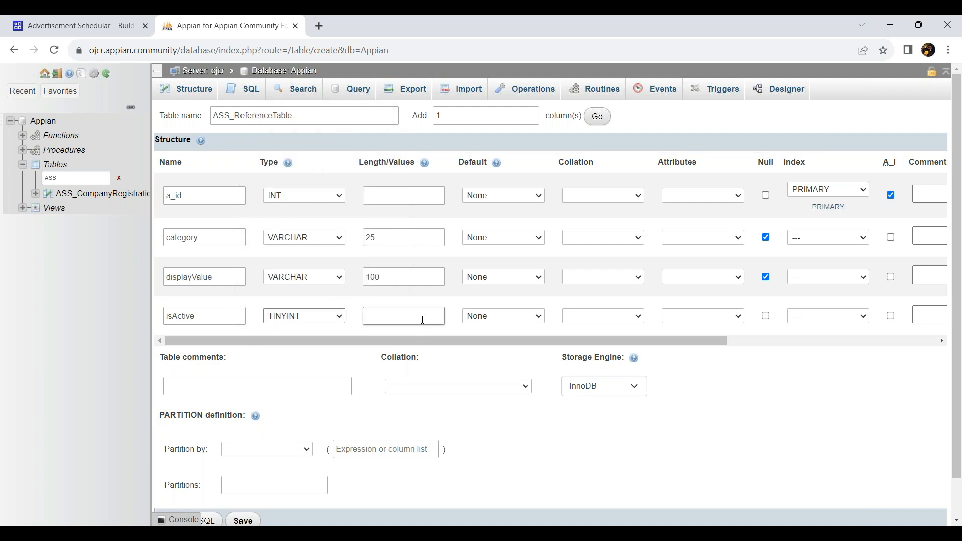
left_click(765, 316)
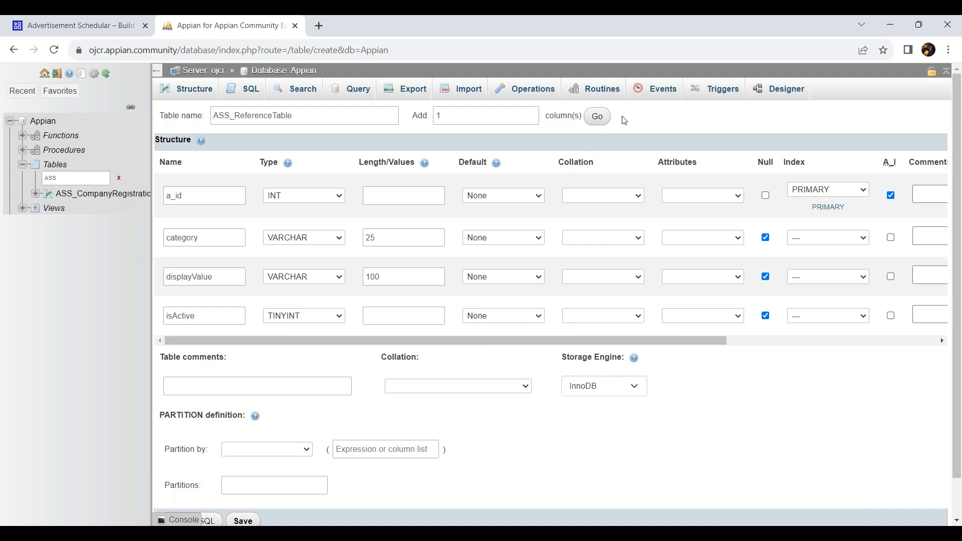
scroll(308, 351, "down", 2)
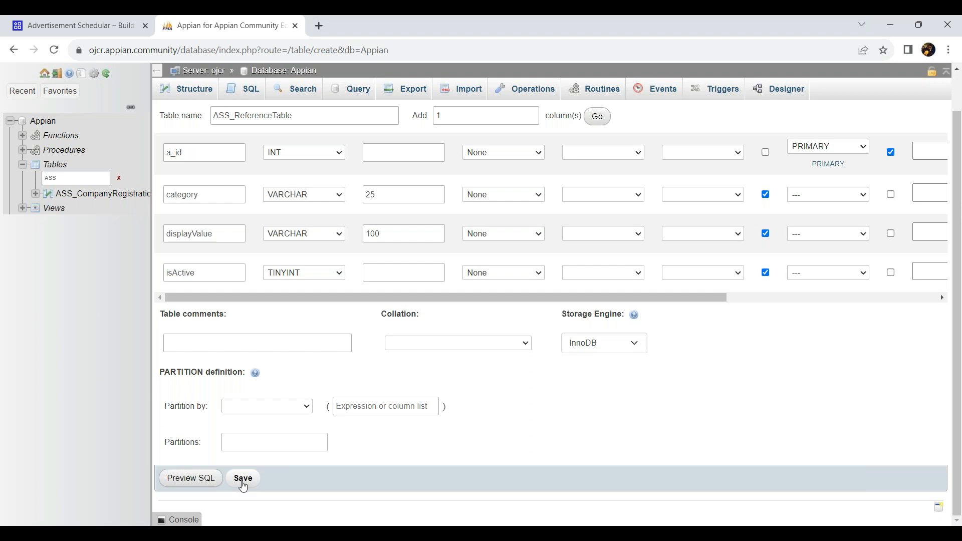
- Save the ASS_ReferenceTable definition to create the table, and browse its rows
left_click(243, 479)
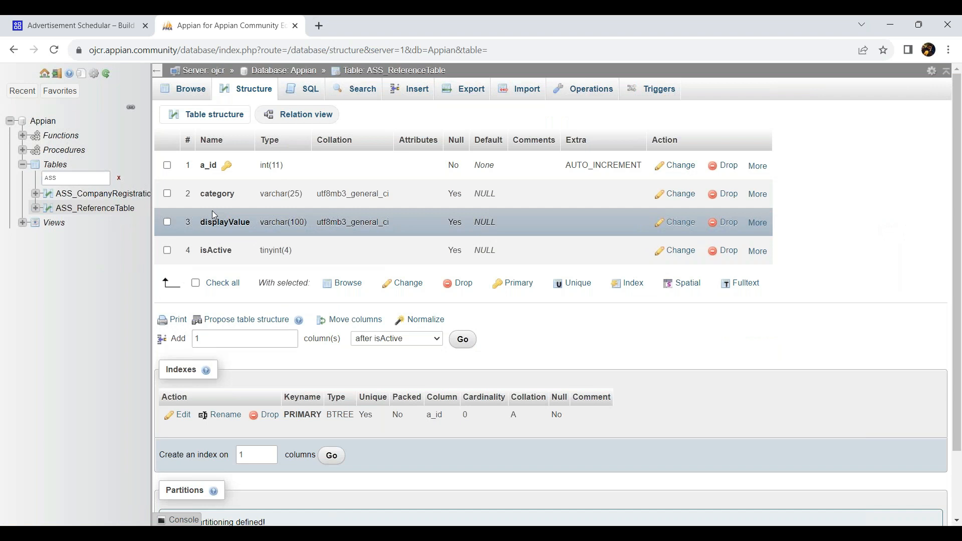
left_click(196, 100)
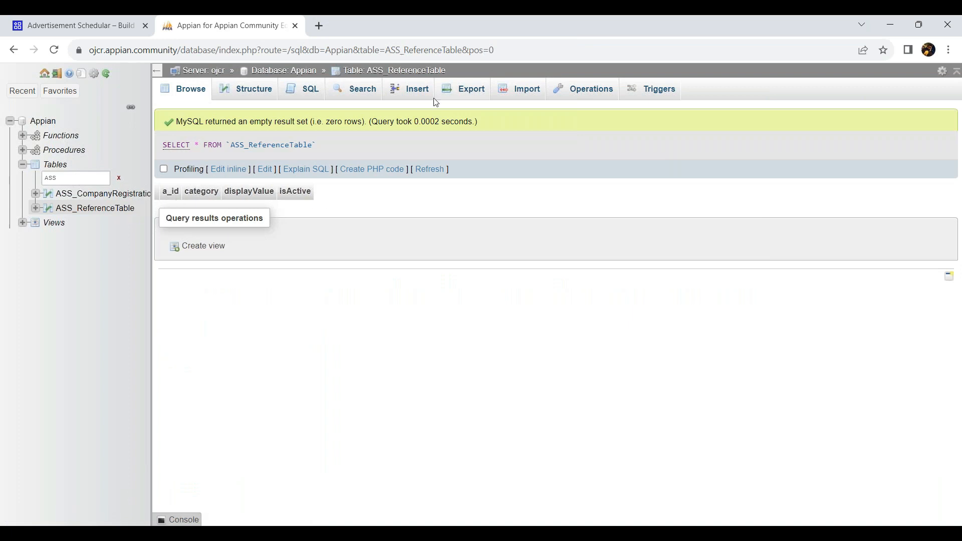
- Start inserting a new row into ASS_ReferenceTable and set its category to Status
left_click(410, 100)
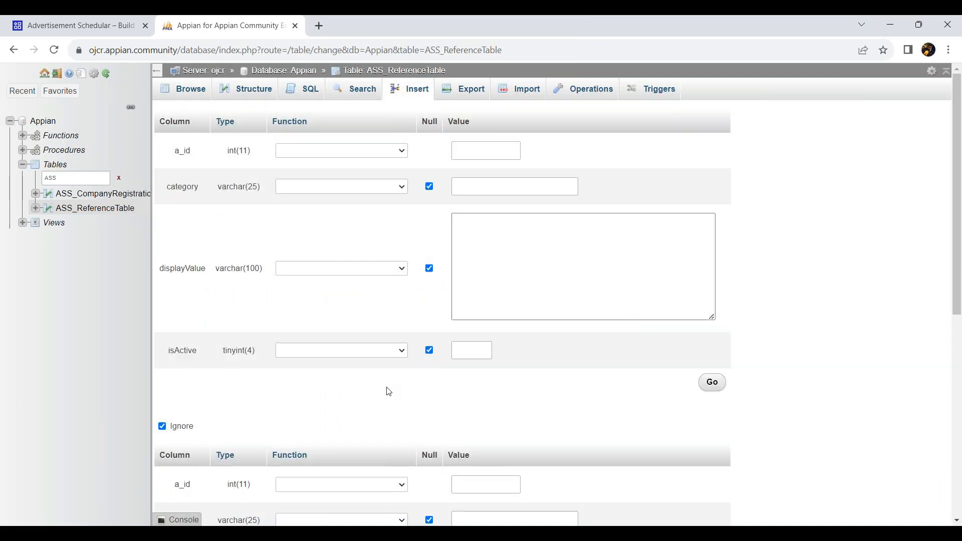
left_click(512, 188)
type("S")
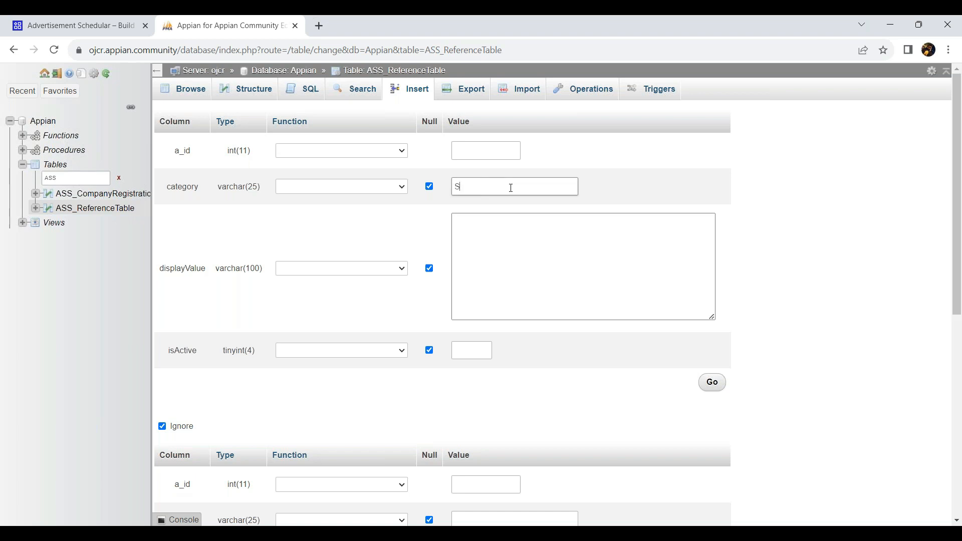
type("tatus")
key("Tab")
- Set the first new row's displayValue to In Progress and its isActive value to 1
left_click(517, 245)
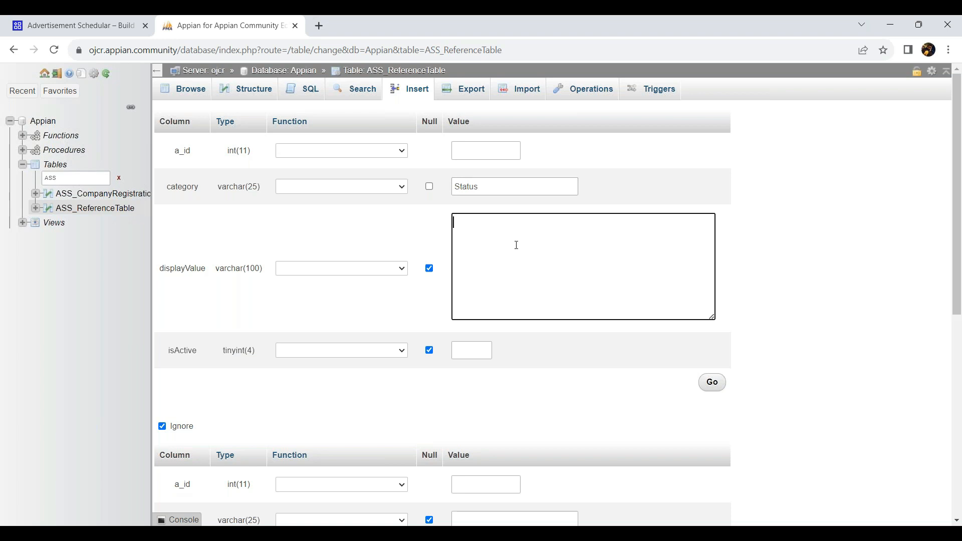
type("In Pro")
key("BackSpace")
type("gre")
key("BackSpace")
key("BackSpace")
key("BackSpace")
key("BackSpace")
type("rogress")
left_click(472, 347)
type("1")
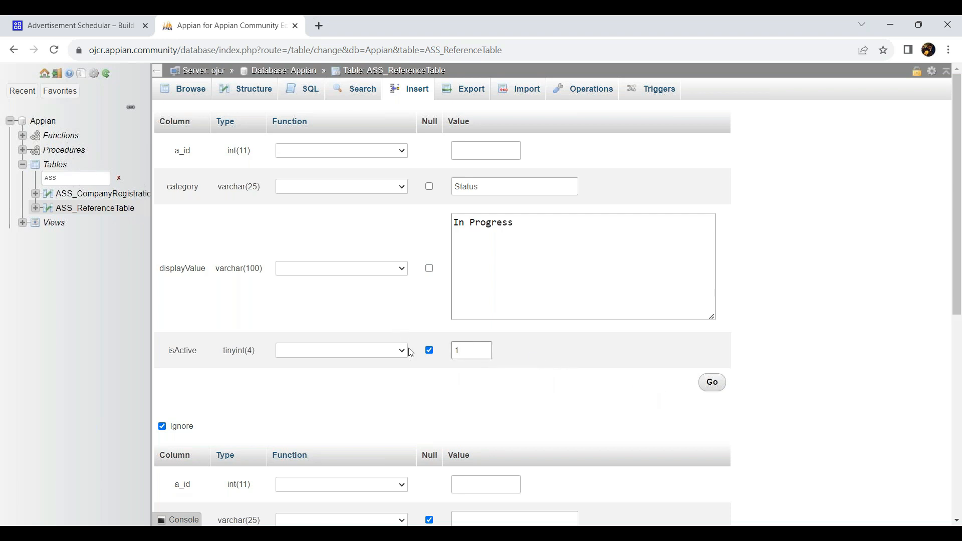
- Fill the second new row with category Status, displayValue "Pending with Manager" and isActive 1
scroll(431, 371, "down", 2)
left_click(456, 394)
type("Status")
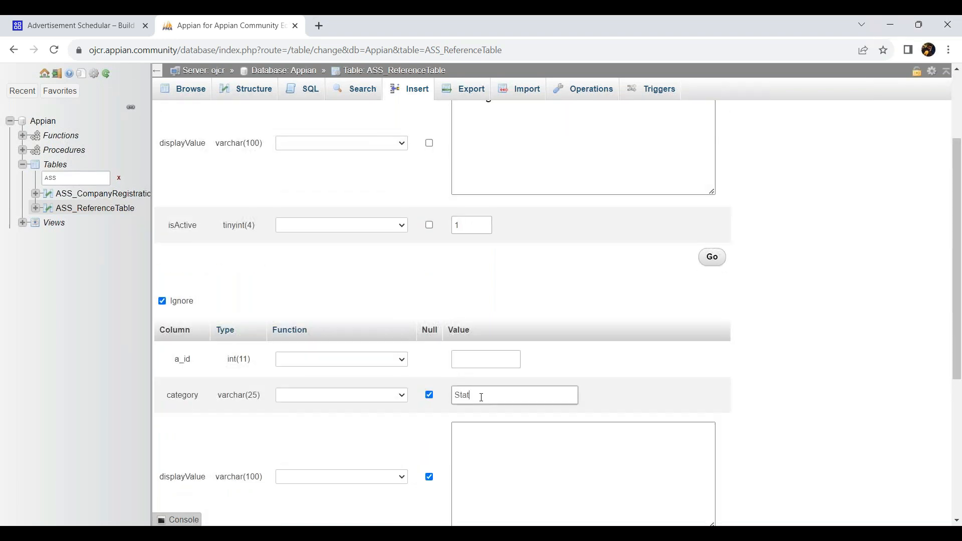
left_click(517, 447)
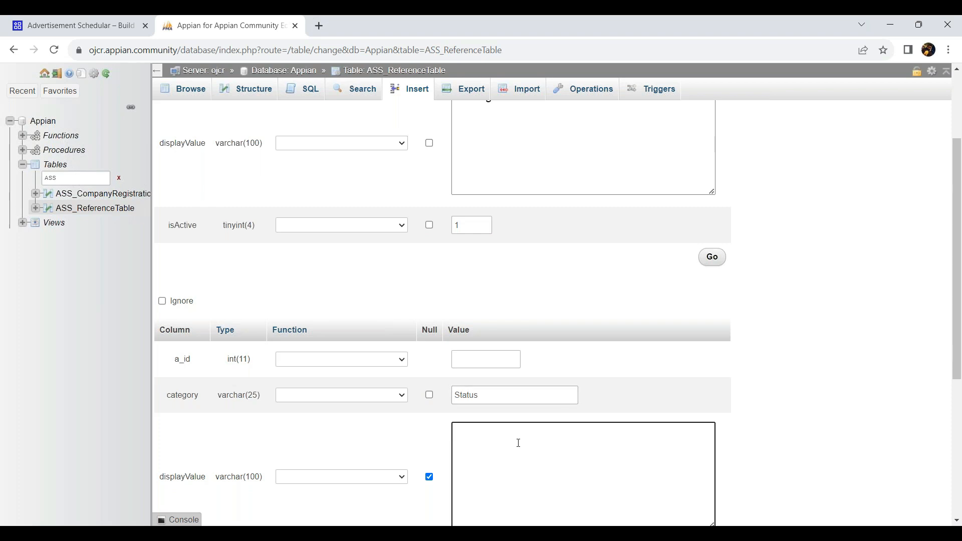
scroll(519, 443, "down", 1)
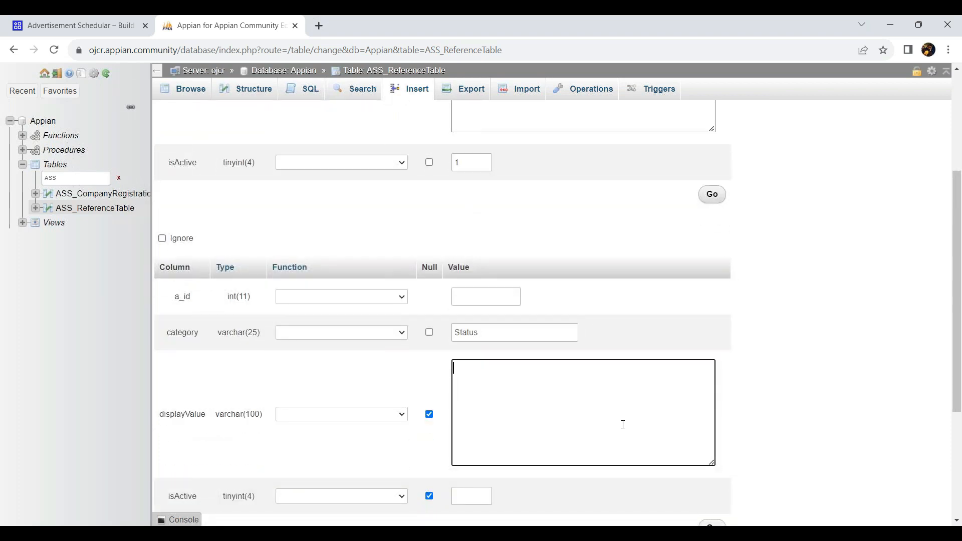
type("Pending with Manager")
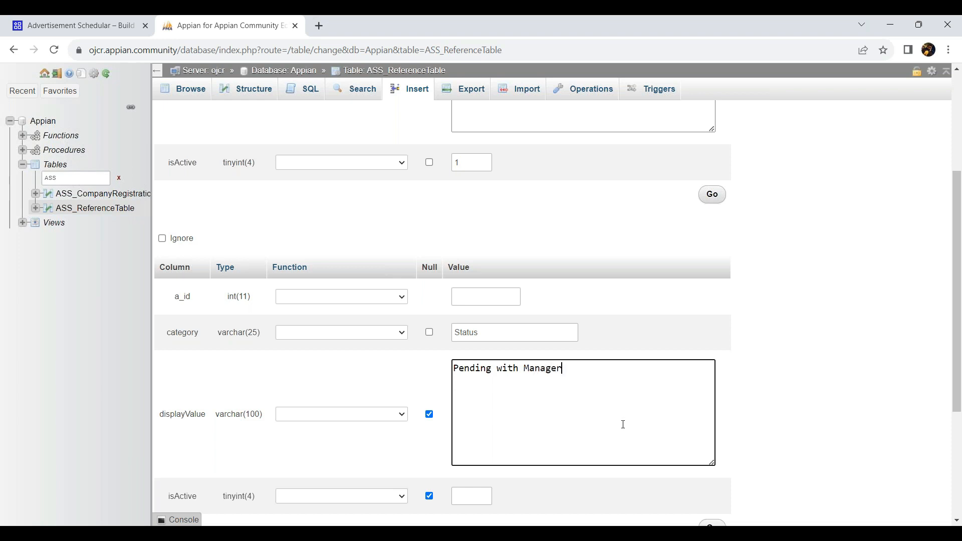
left_click(481, 496)
type("1")
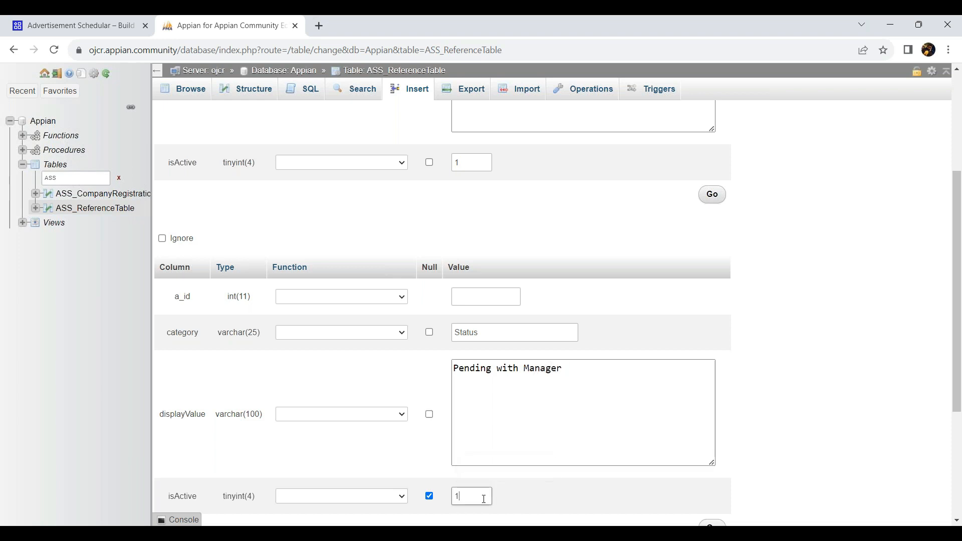
- Preview the SQL for the two new Status rows and copy the generated INSERT statement
scroll(483, 496, "down", 3)
scroll(513, 247, "up", 1)
scroll(512, 248, "up", 6)
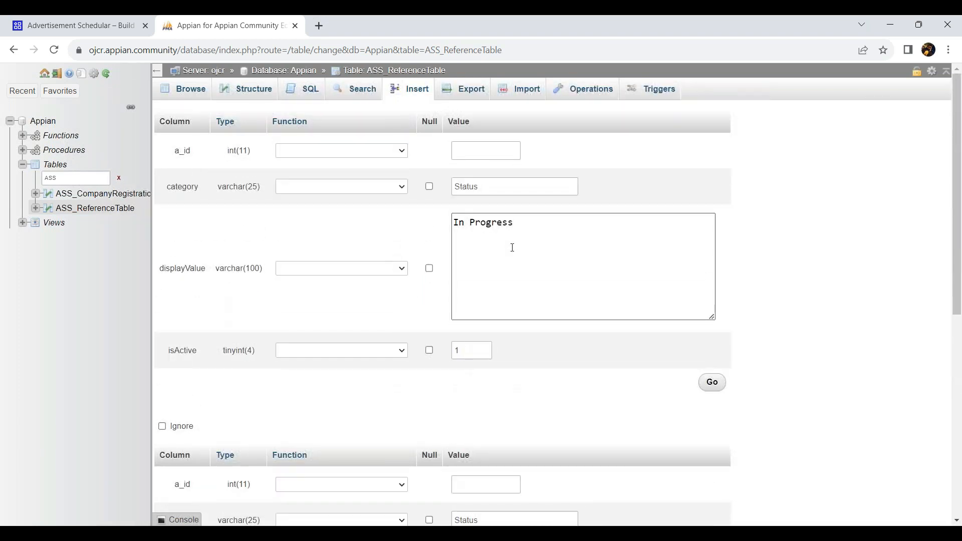
scroll(512, 248, "down", 4)
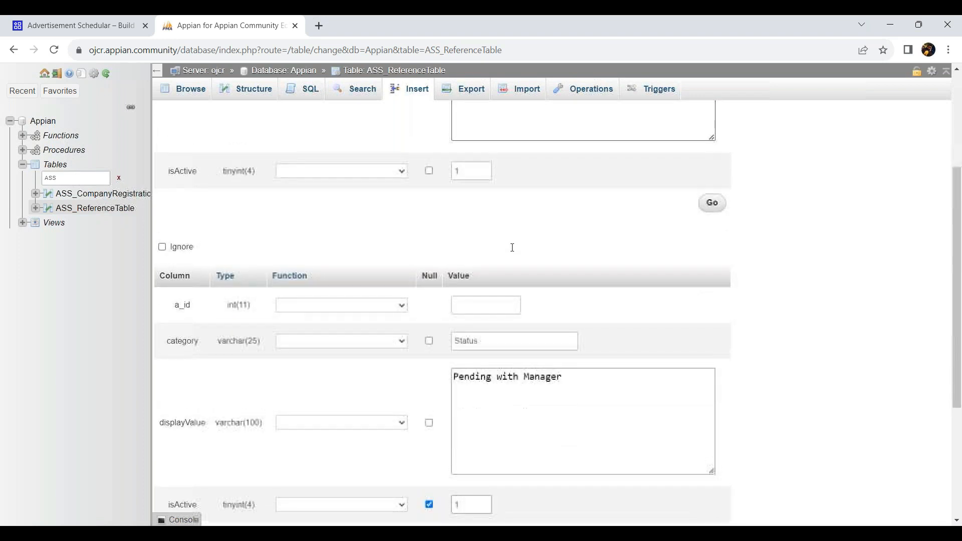
scroll(512, 248, "up", 4)
scroll(394, 267, "down", 8)
left_click(391, 424)
left_click_drag(341, 188, 639, 223)
key("ctrl+c")
left_click(611, 253)
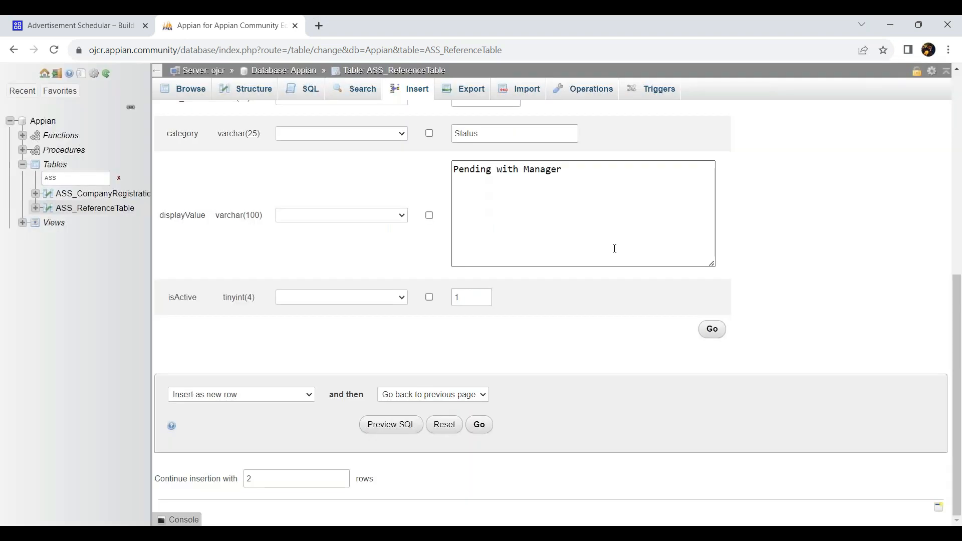
- Open the SQL editor for ASS_ReferenceTable, discarding the unsaved form, and replace the default query with the copied INSERT statement
scroll(336, 193, "up", 8)
left_click(314, 96)
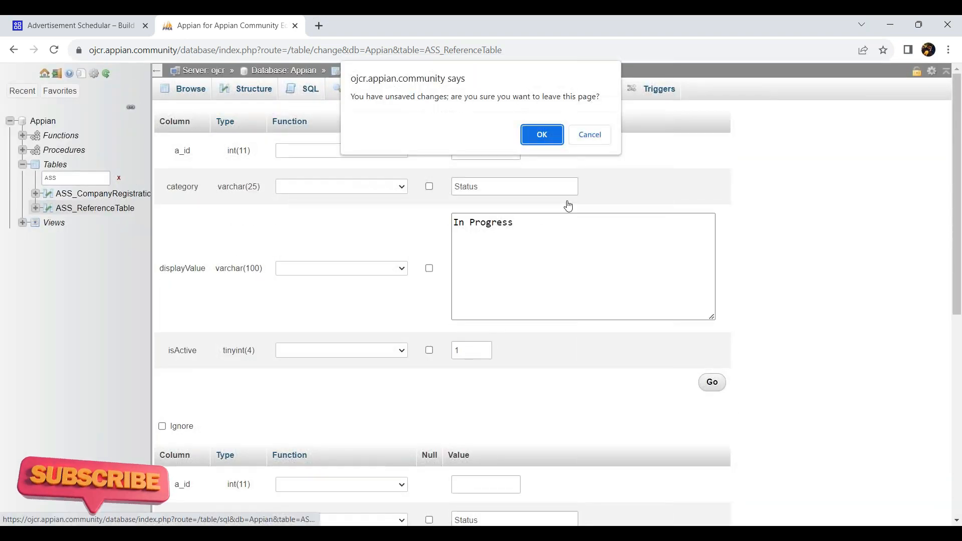
left_click(551, 135)
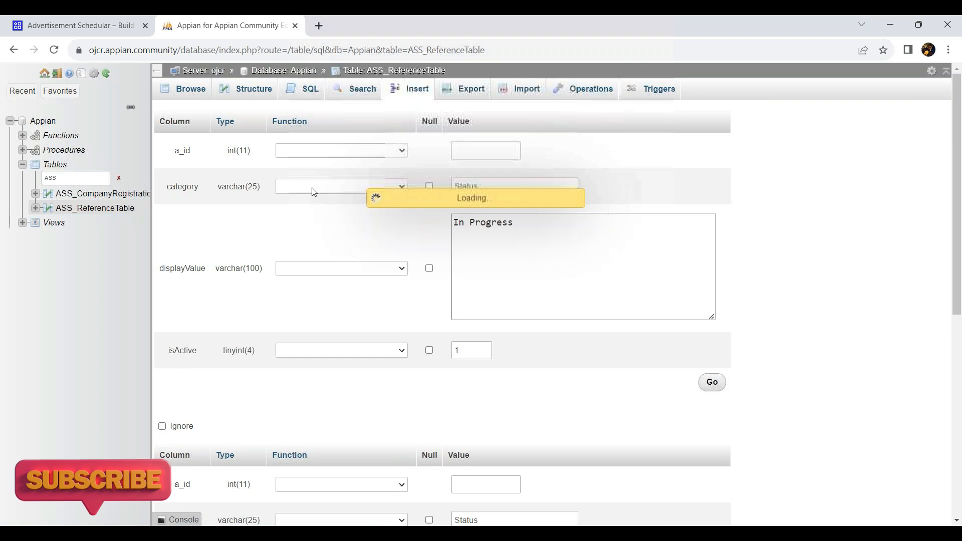
left_click_drag(411, 152, 195, 150)
key("ctrl+v")
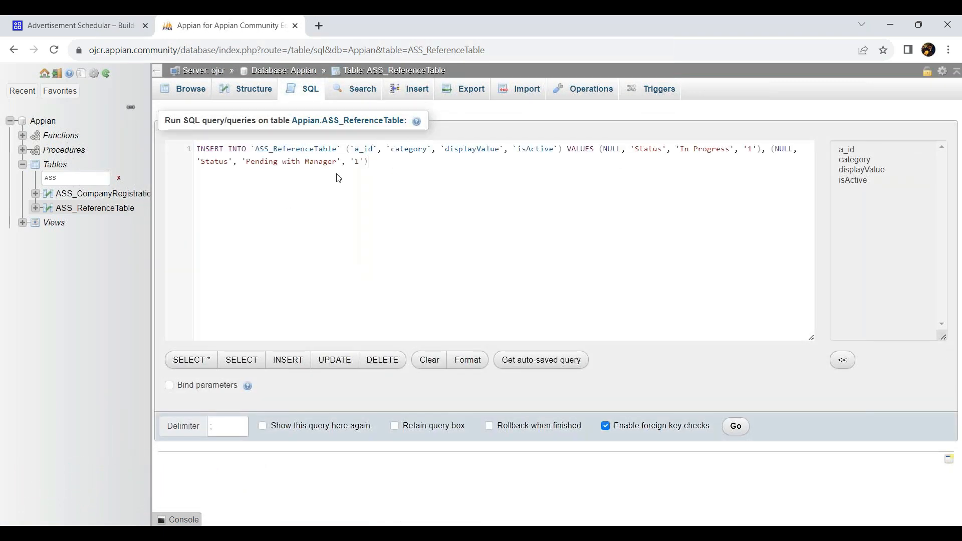
- Format the INSERT statement with the column list, VALUES and each value row on separate indented lines
left_click(347, 150)
key("Return")
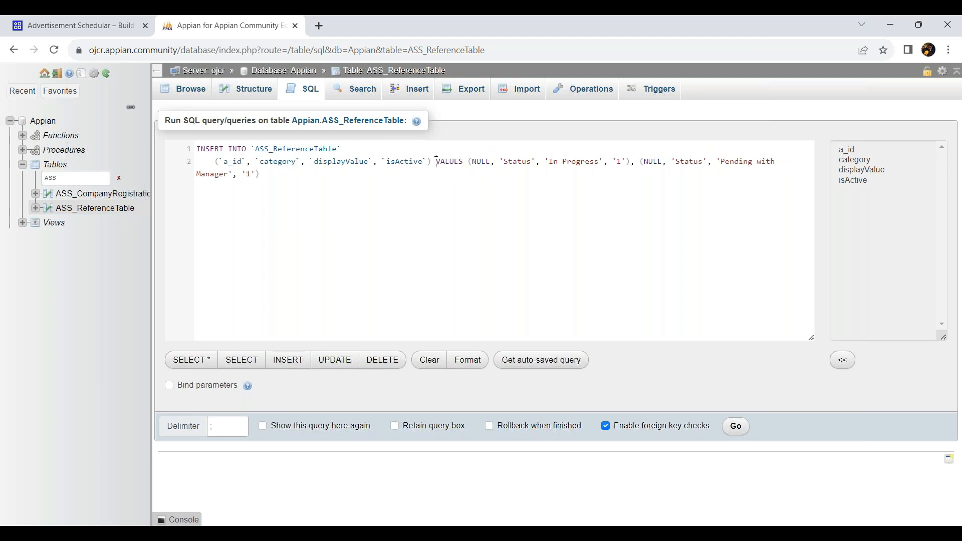
key("Return")
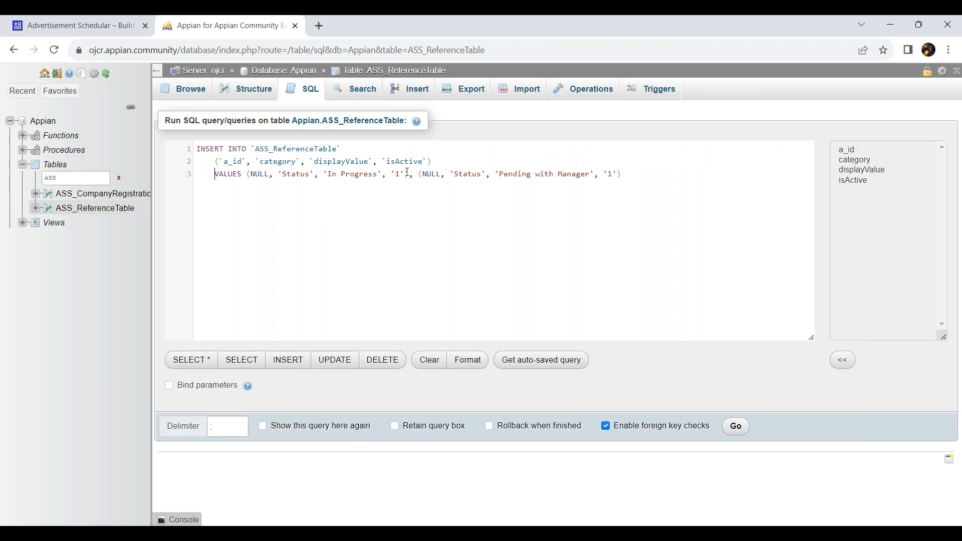
left_click(247, 174)
key("Return")
key("Tab")
key("Tab")
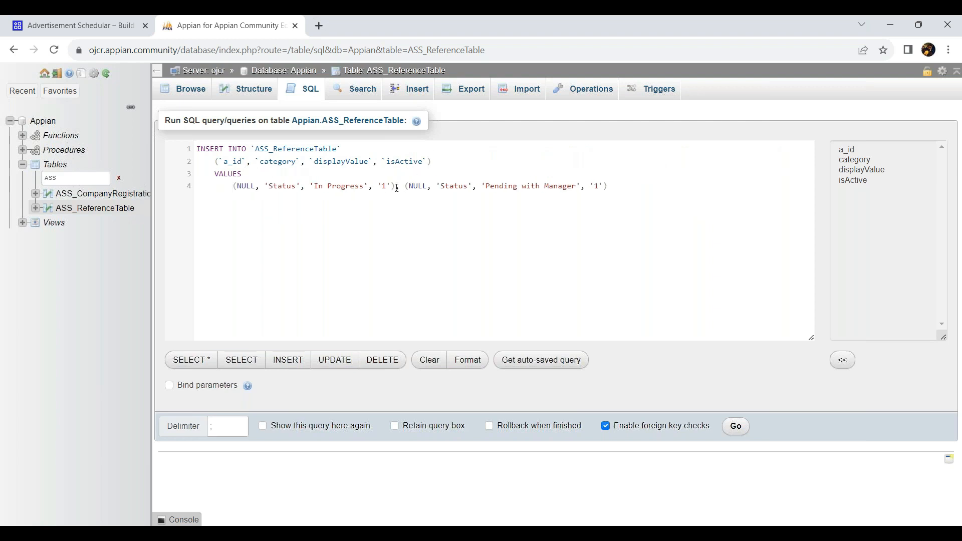
left_click(412, 187)
key("Return")
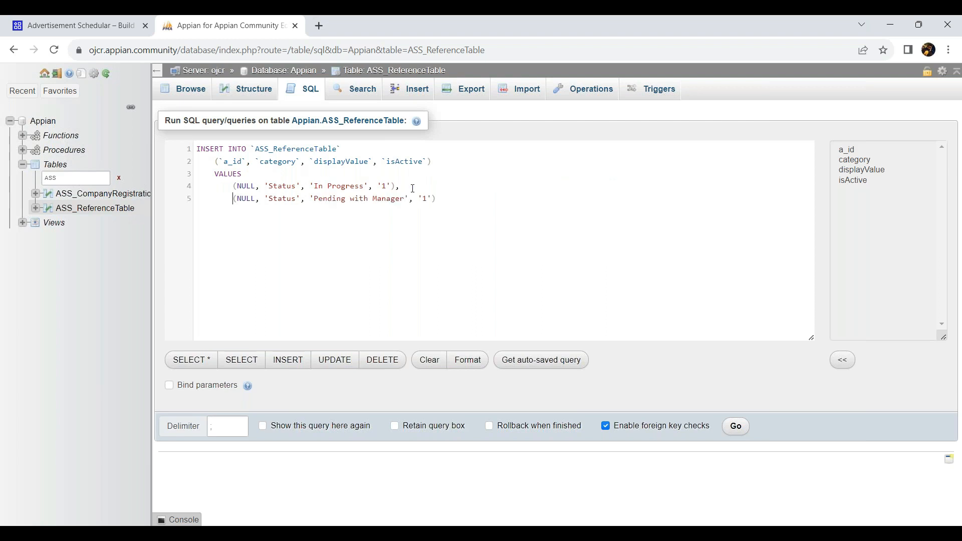
- Append a comma-separated copy of the In Progress and Pending with Manager value rows to the statement
left_click_drag(232, 186, 436, 199)
key("ctrl+c")
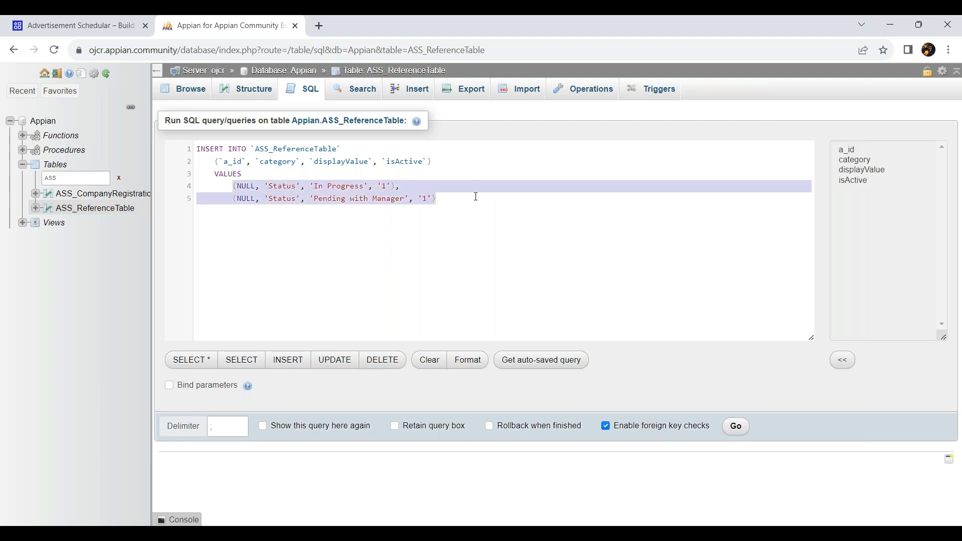
left_click(462, 199)
key("ctrl+v")
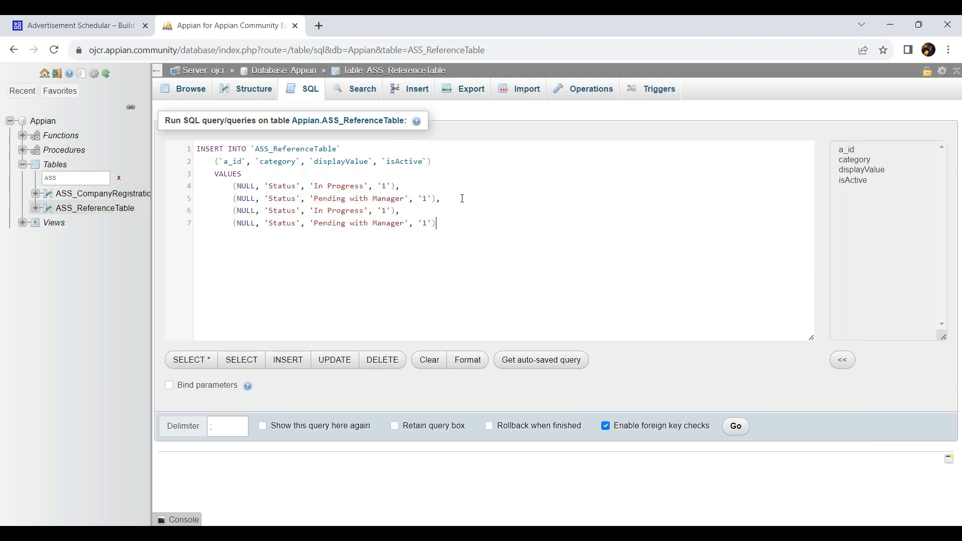
- Change the display values of the two copied Status rows to Registered and Rejected
left_click_drag(316, 213, 366, 207)
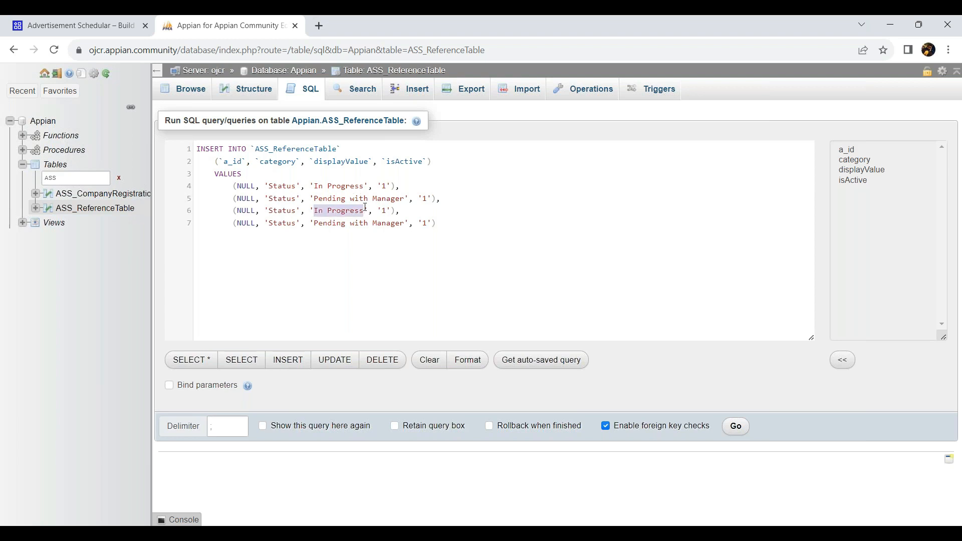
type("Regis")
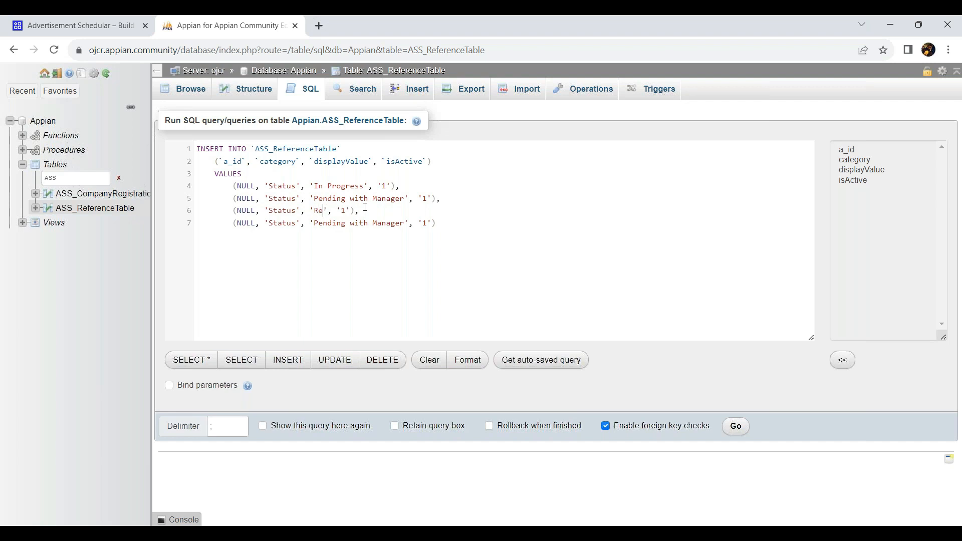
type("tered")
left_click_drag(314, 223, 404, 224)
type("Reje")
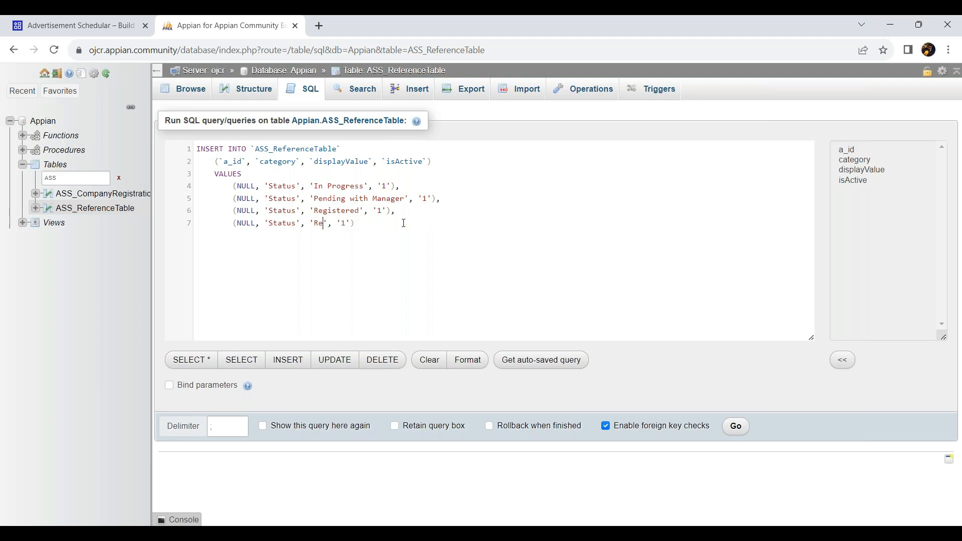
type("cted")
- Append another copy of the two original value rows and change its first row to category compCatrgory with display value Pharma
key("ctrl+v")
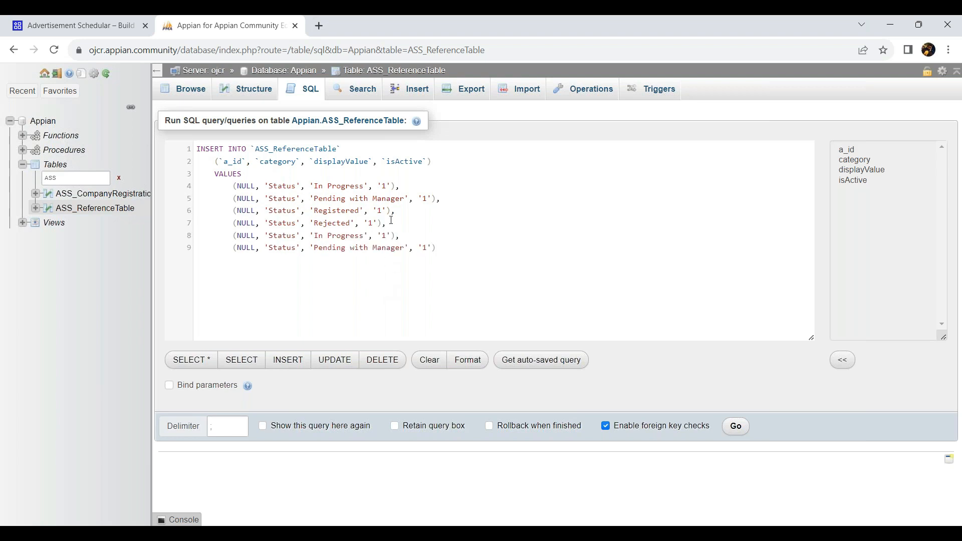
double_click(286, 234)
type("compCatrgory")
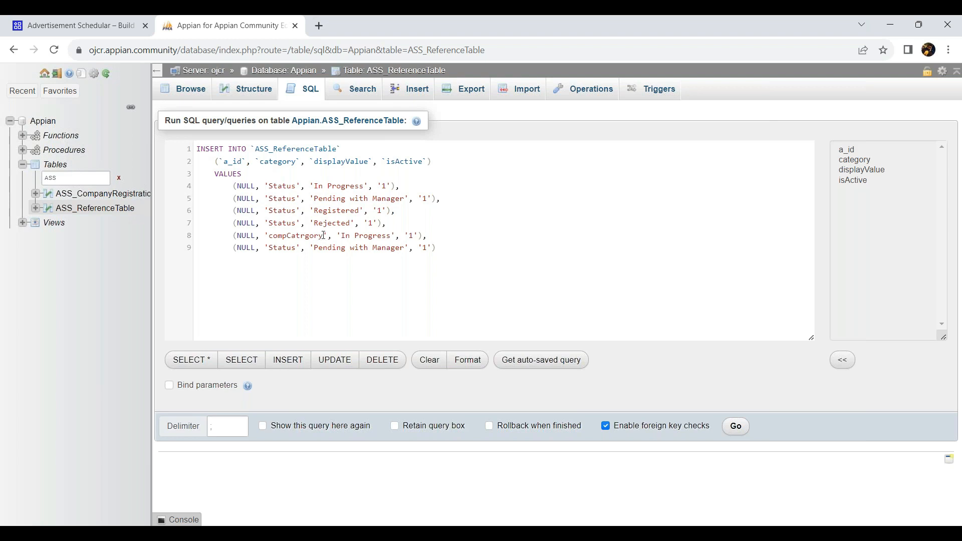
left_click_drag(341, 235, 393, 234)
type("Pharma")
- Change the last value row to category compCatrgory with display value Insurance
double_click(280, 235)
key("ctrl+c")
double_click(278, 247)
key("ctrl+v")
left_click_drag(341, 249, 434, 250)
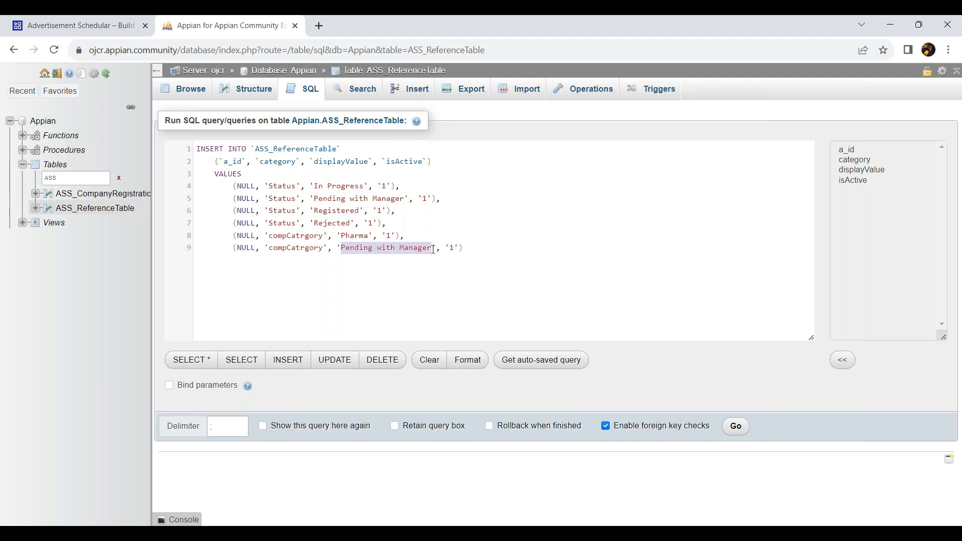
type("Insurane")
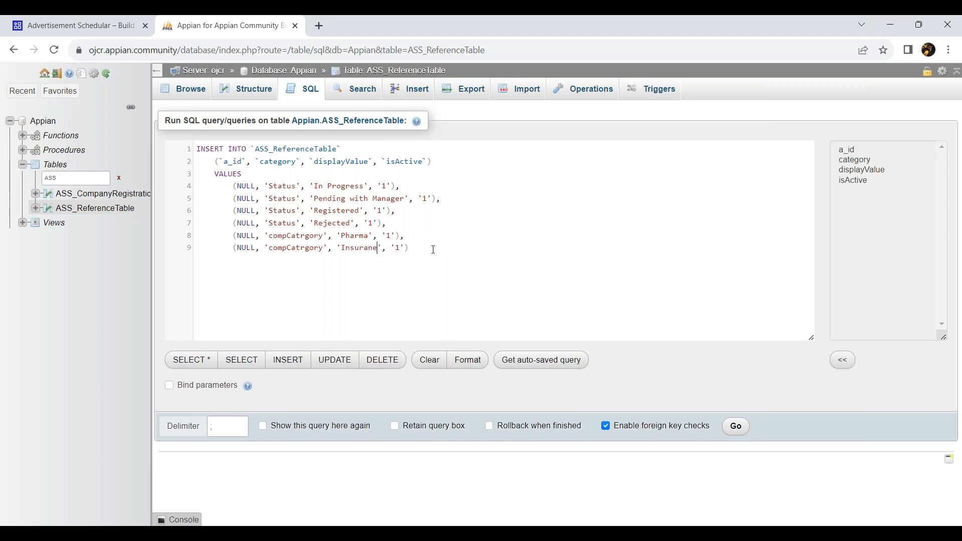
key("Left")
type("c")
- Append a copy of the Pharma and Insurance value rows on new lines at the end of the statement
key("Return")
type("v")
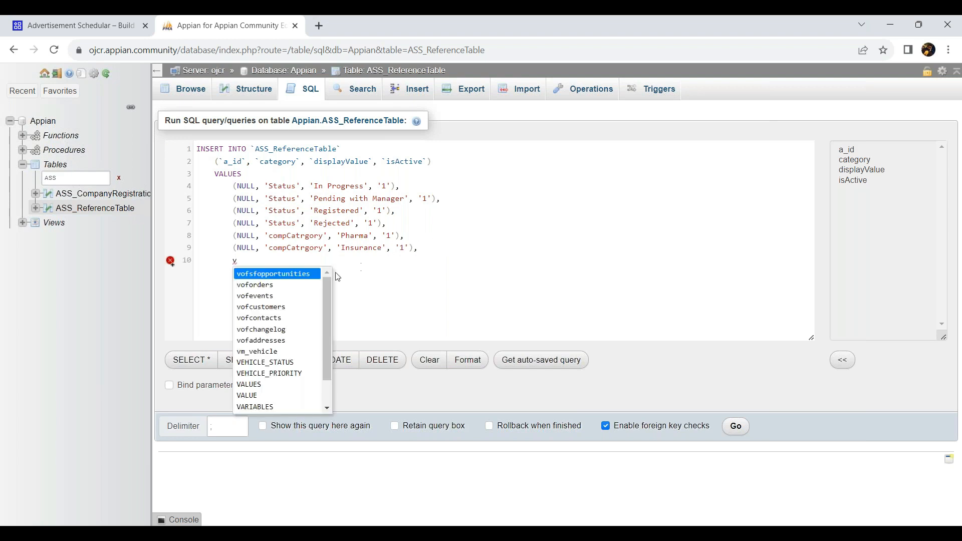
key("BackSpace")
key("ctrl+v")
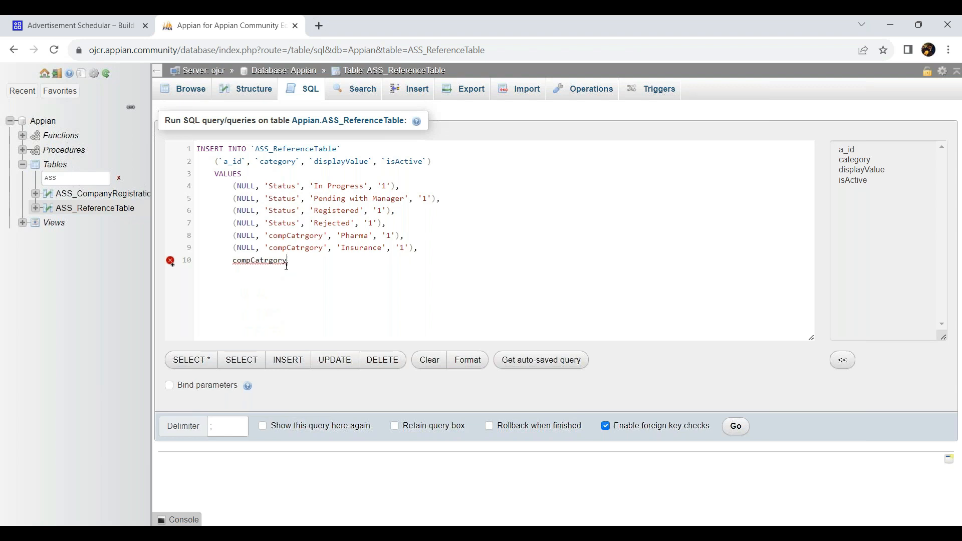
left_click_drag(233, 236, 418, 248)
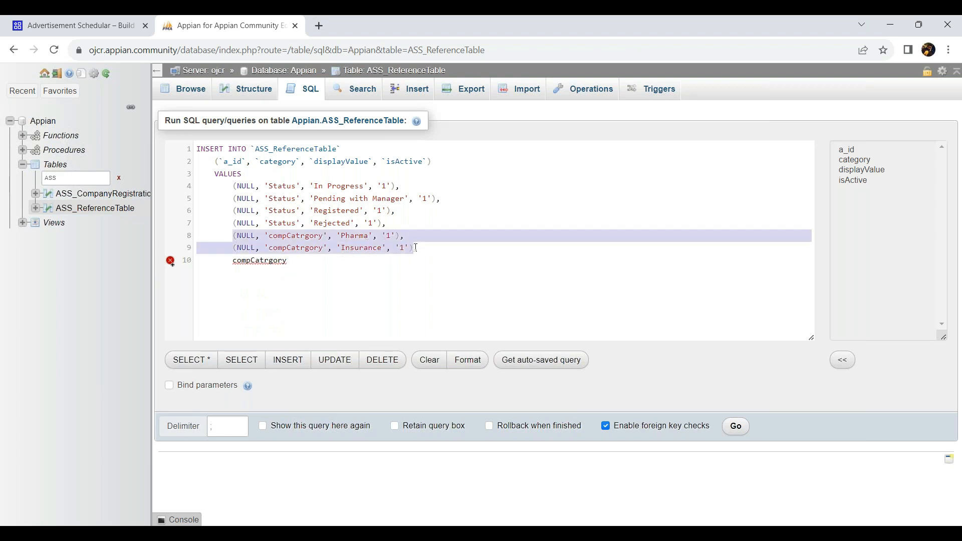
left_click(234, 261)
double_click(233, 261)
key("ctrl+v")
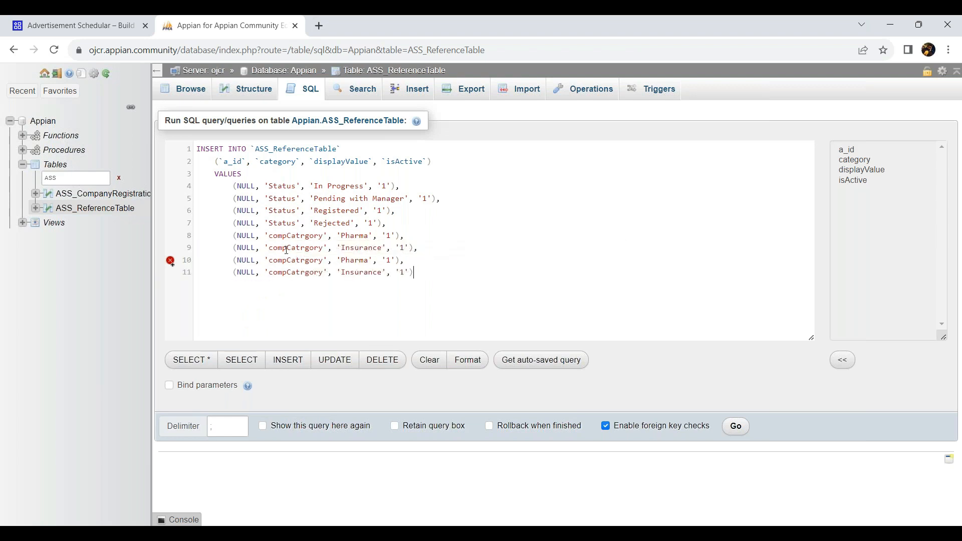
- Change the display values of the two copied compCatrgory rows to Finance and Transport
double_click(364, 260)
type("Finance")
double_click(361, 271)
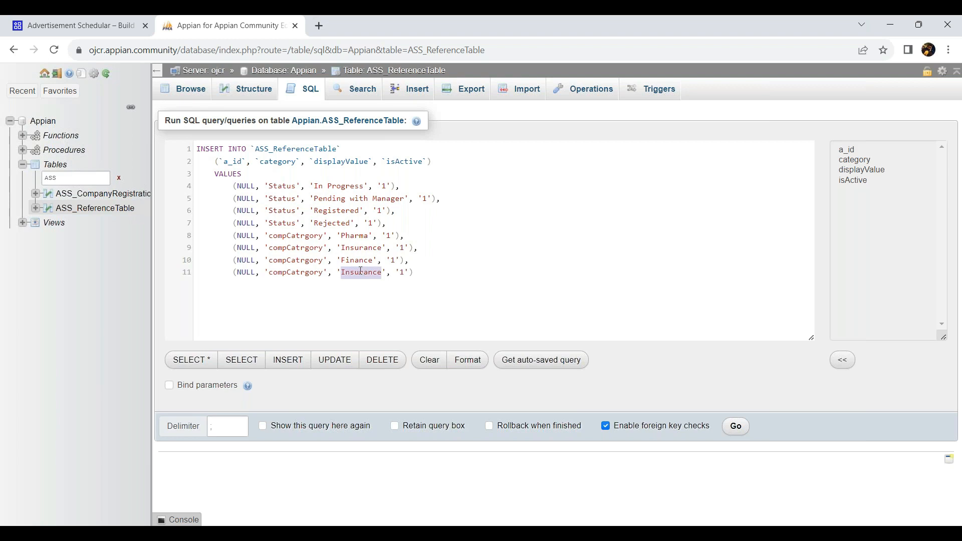
type("Transport")
left_click(418, 275)
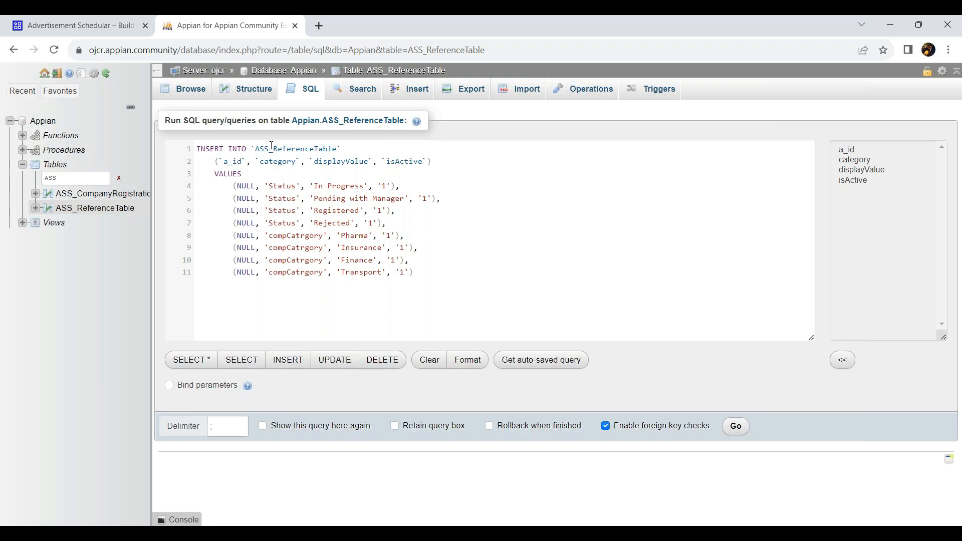
- Run the completed INSERT statement and browse the rows of ASS_ReferenceTable
left_click_drag(448, 277, 197, 149)
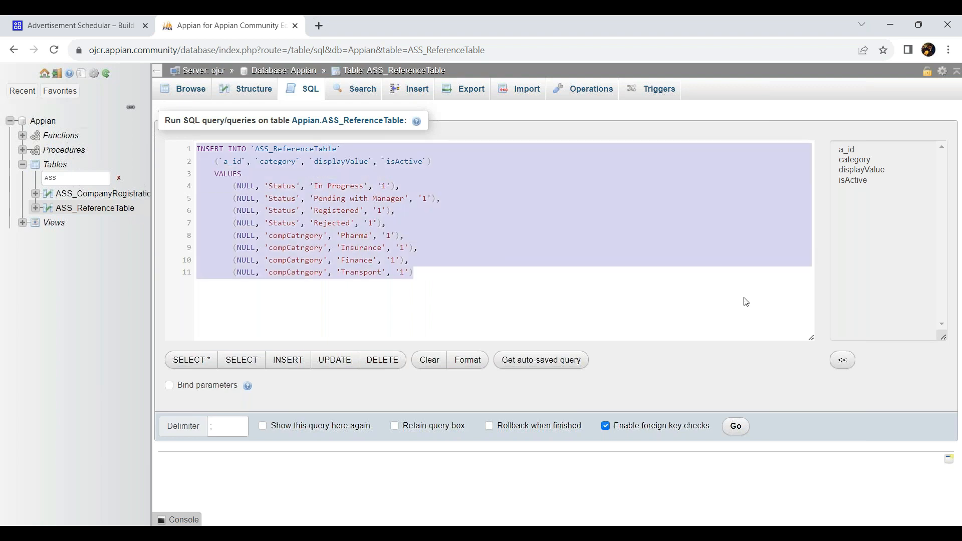
left_click(622, 307)
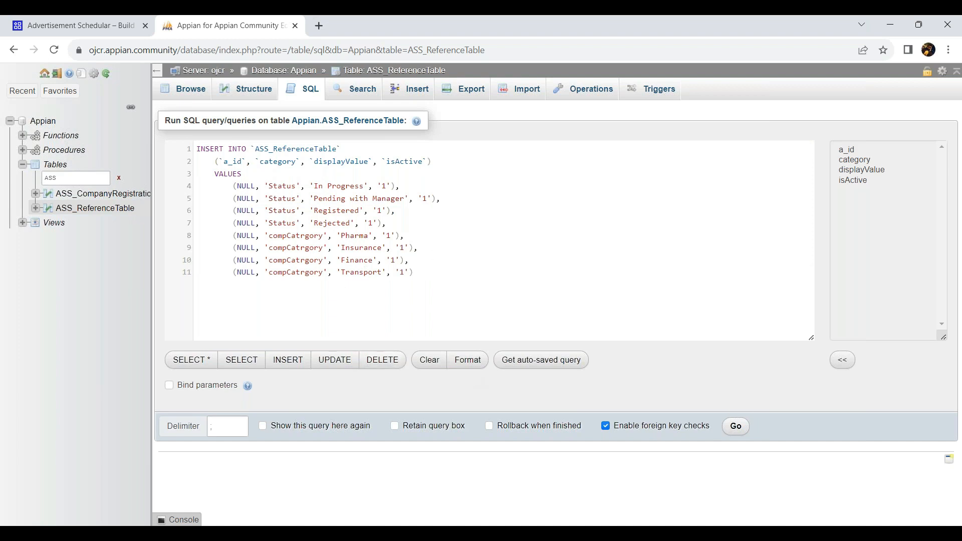
left_click(730, 424)
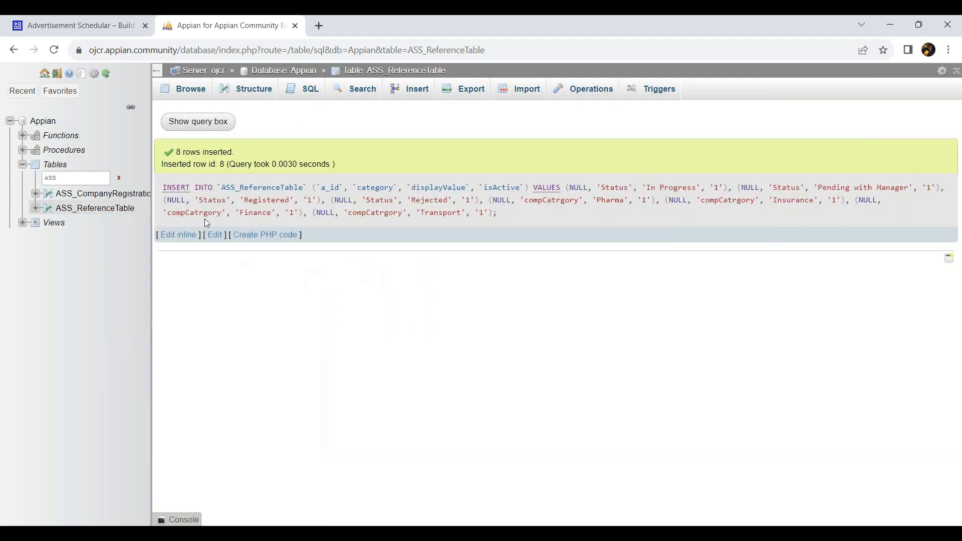
left_click(194, 95)
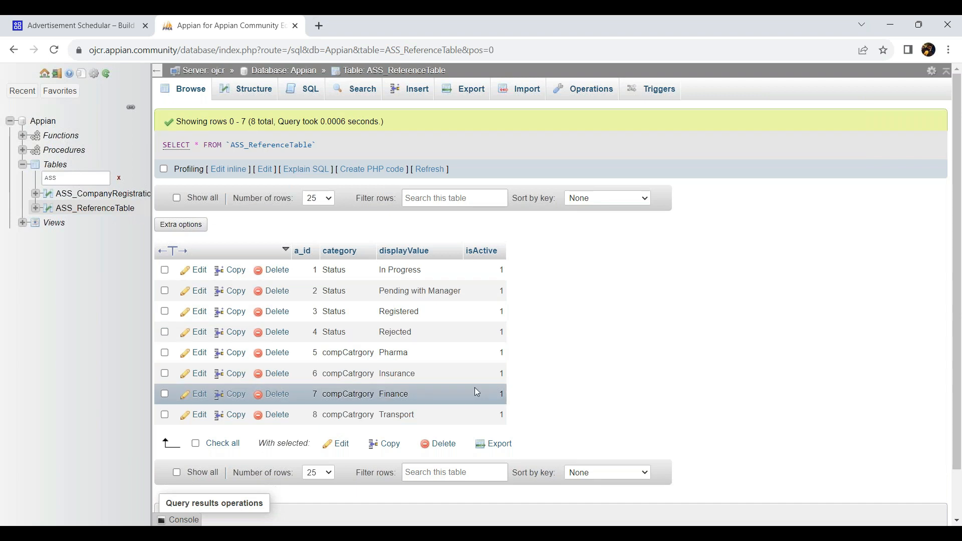
scroll(656, 357, "down", 1)
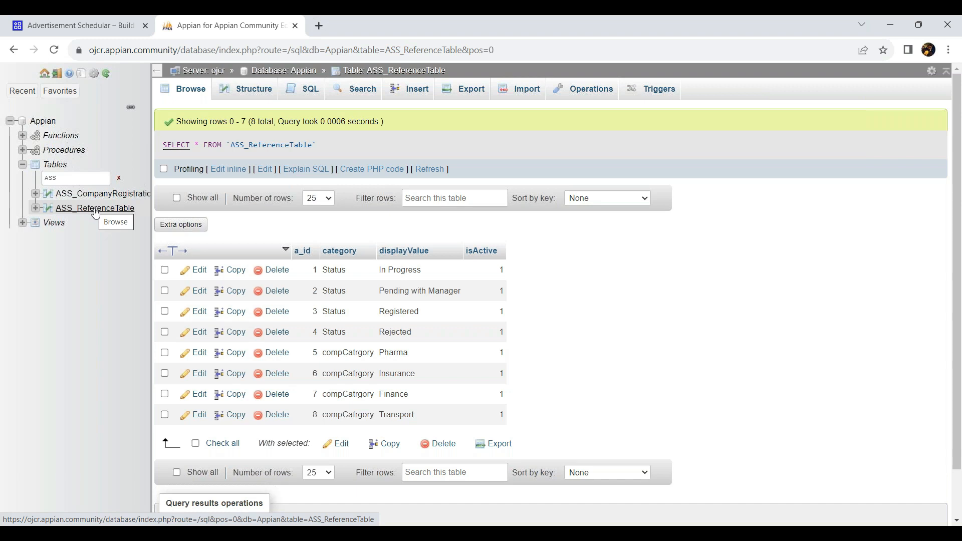
- Browse the ASS_CompanyRegistration table, and in the Advertisement Schedular application start a new data type from a database table or view
left_click(111, 199)
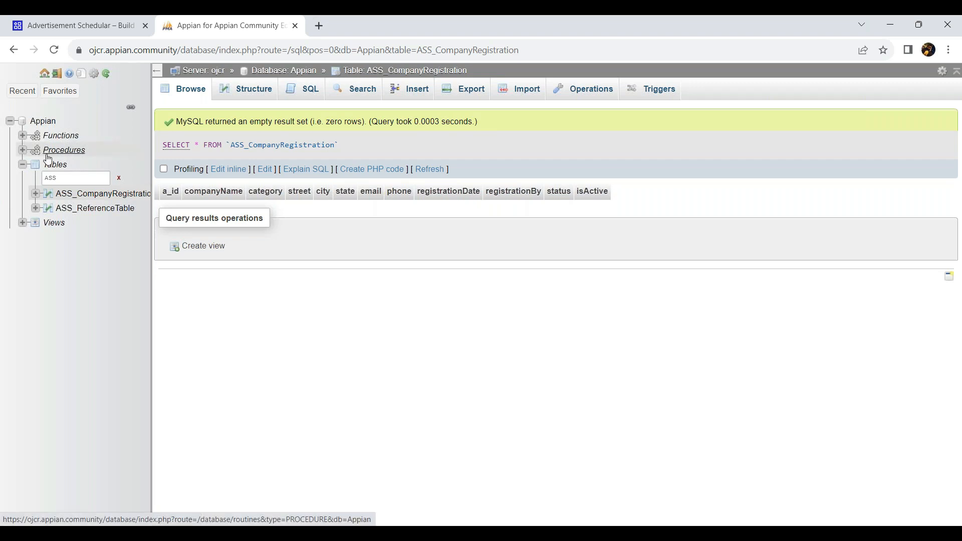
left_click(72, 25)
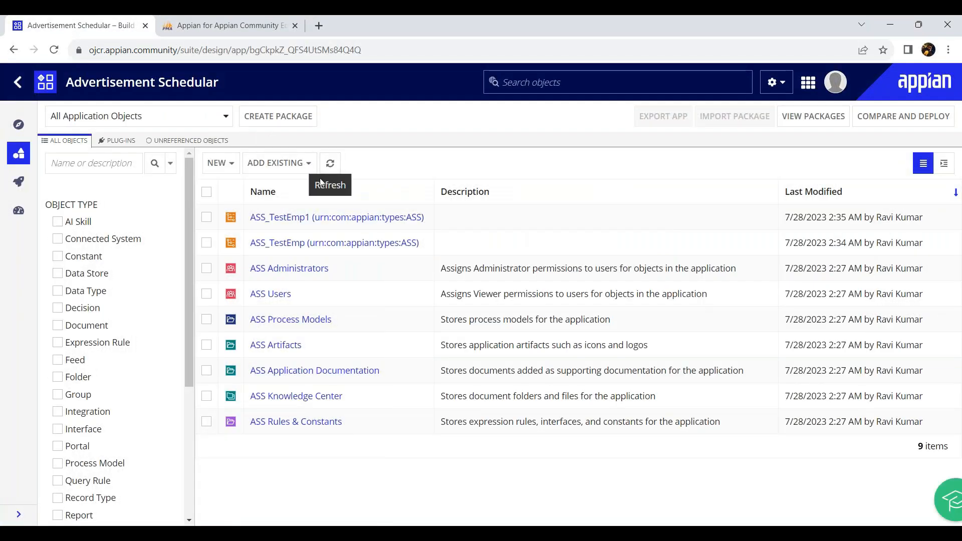
left_click(225, 166)
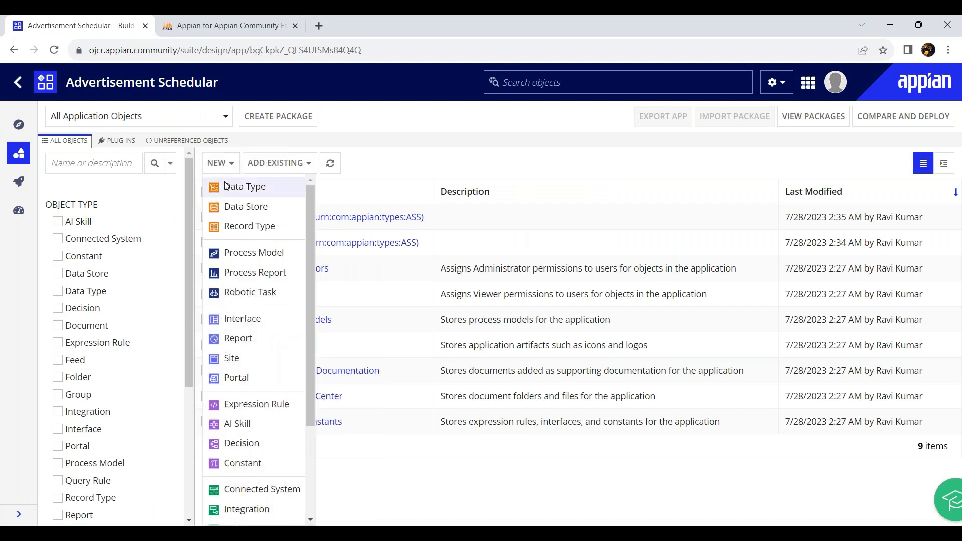
left_click(236, 187)
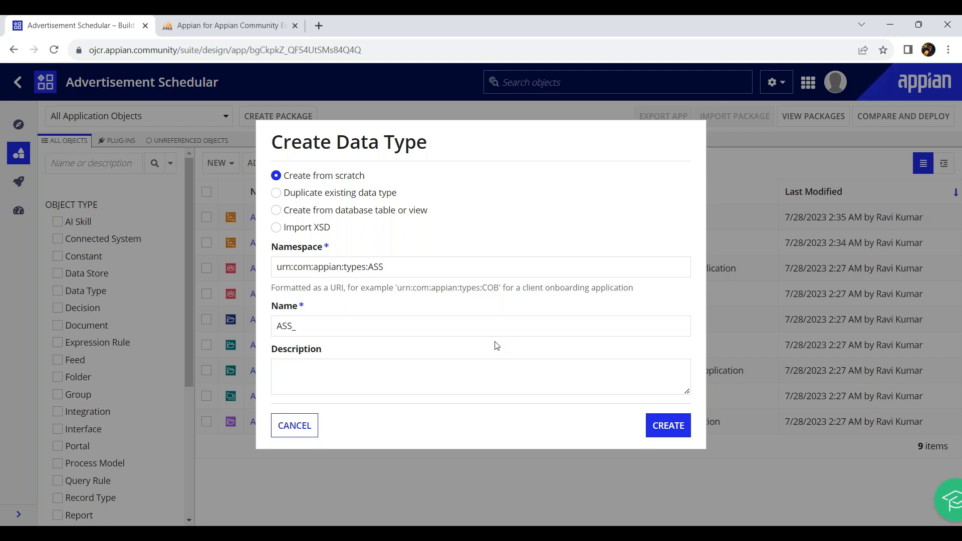
left_click(346, 215)
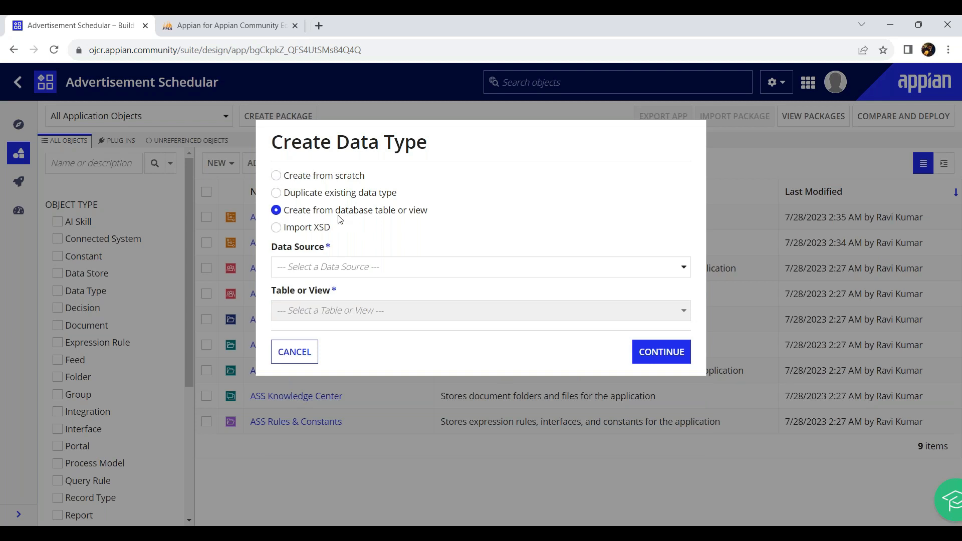
- Base the data type on the ASS_CompanyRegistration table from the jdbc/Appian (Tomcat) data source and continue to its field setup
left_click(346, 268)
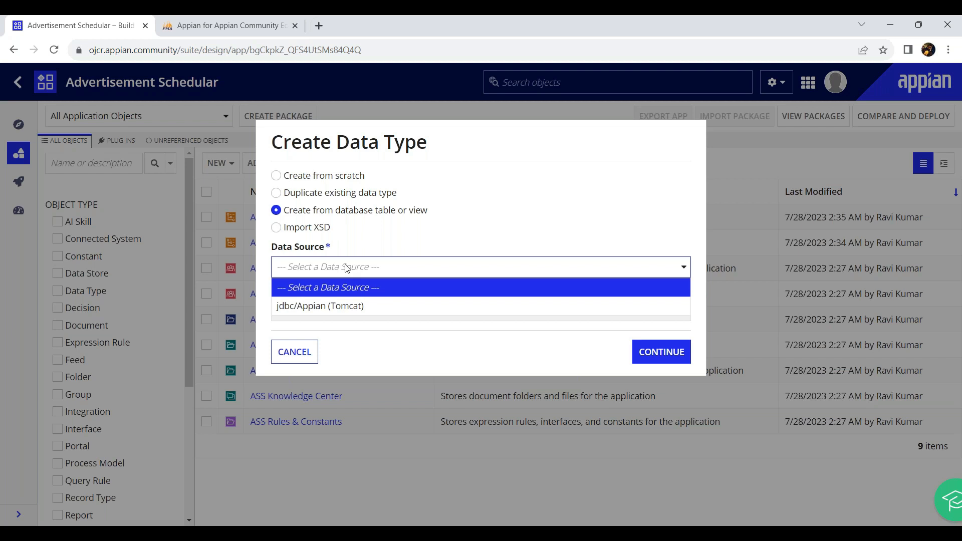
left_click(302, 308)
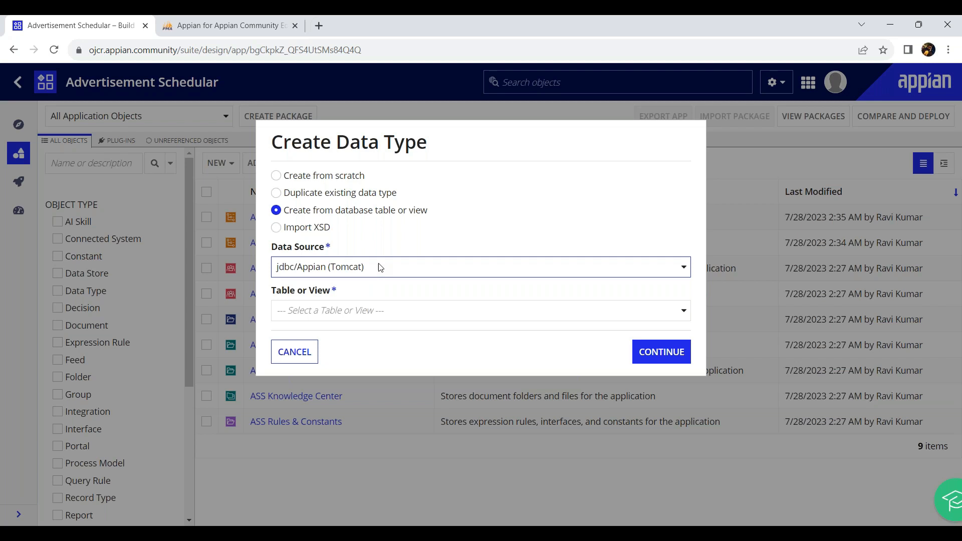
left_click(376, 311)
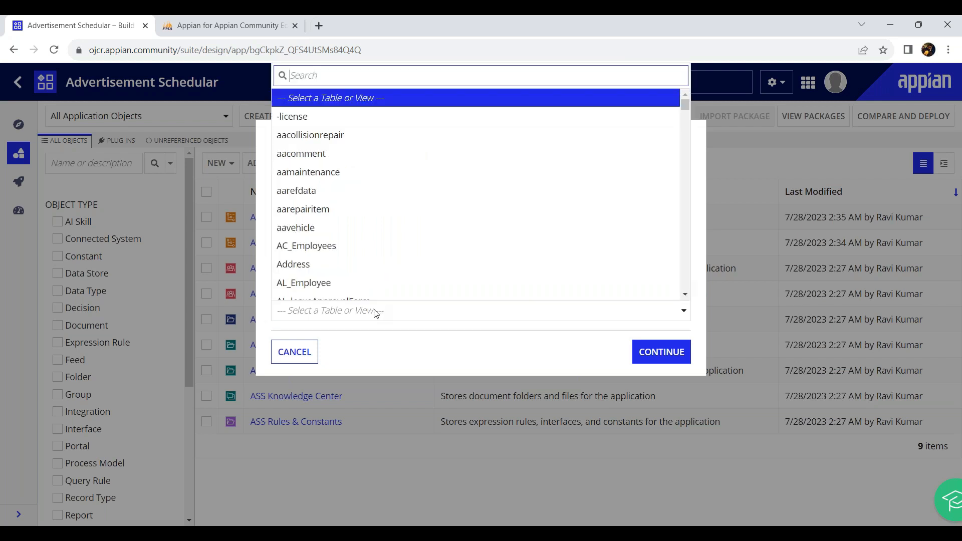
type("Ass")
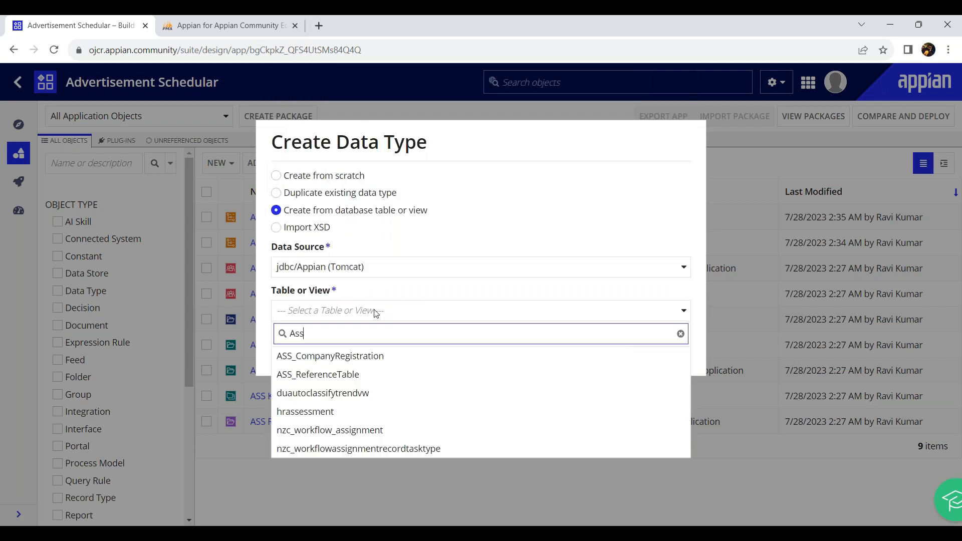
left_click(358, 356)
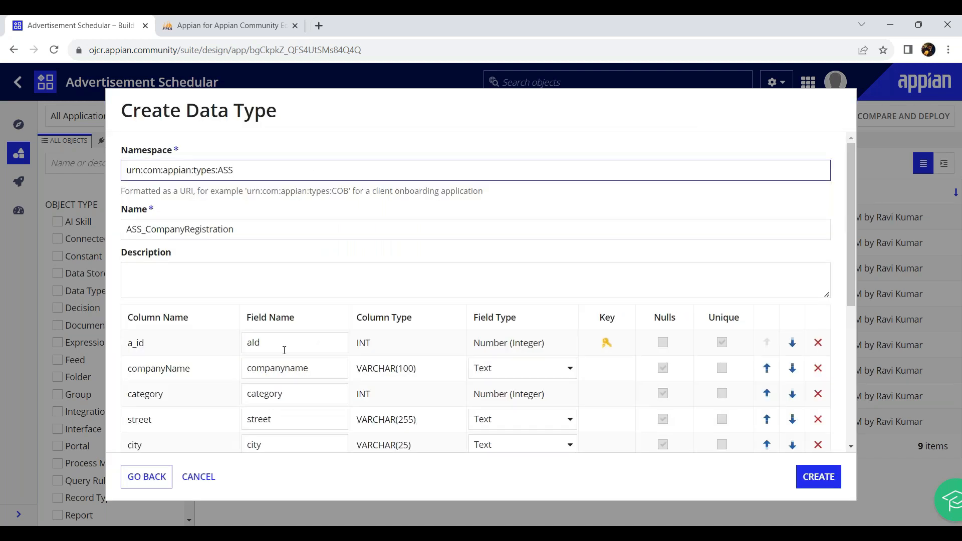
- Rename the field of the companyName column to companyName so its capitalization matches the column name
scroll(288, 347, "down", 1)
scroll(170, 296, "down", 3)
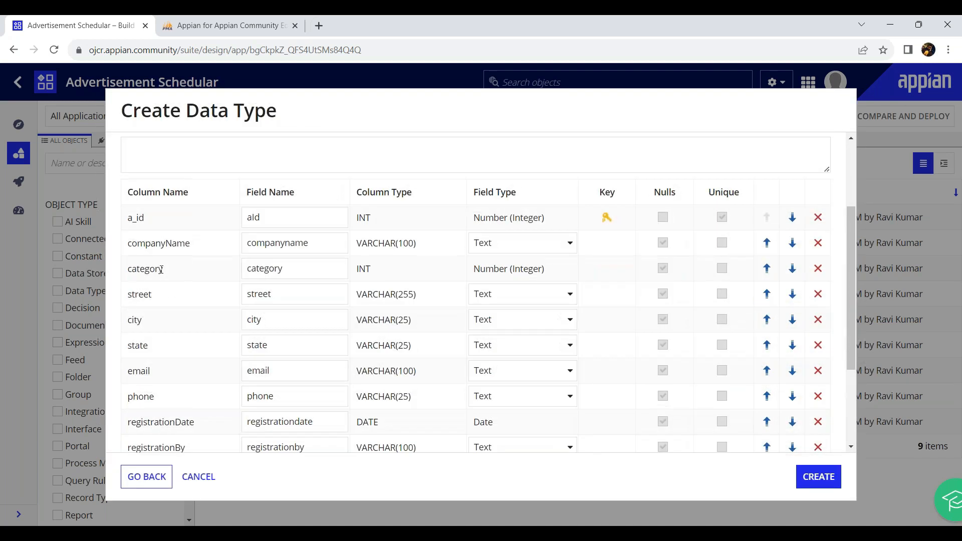
left_click_drag(128, 192, 199, 196)
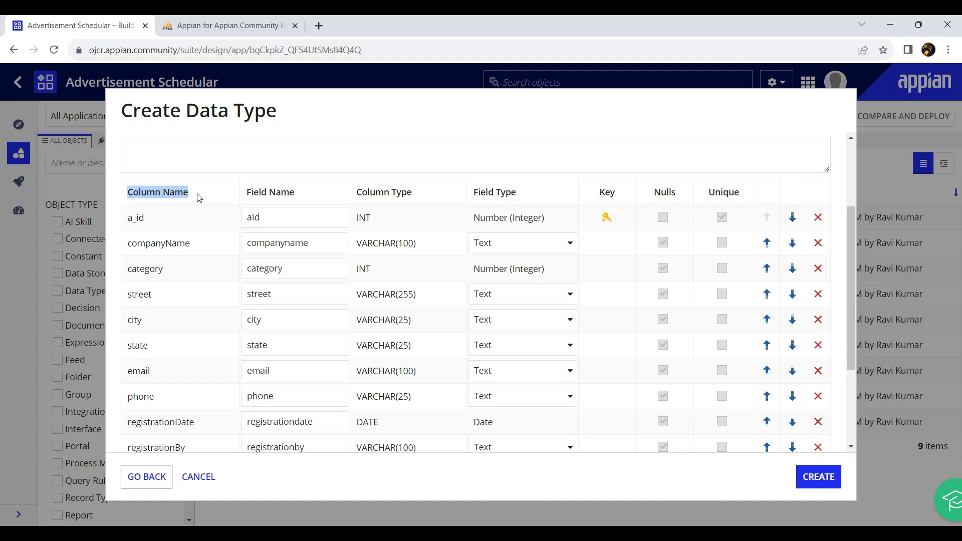
scroll(165, 221, "down", 3)
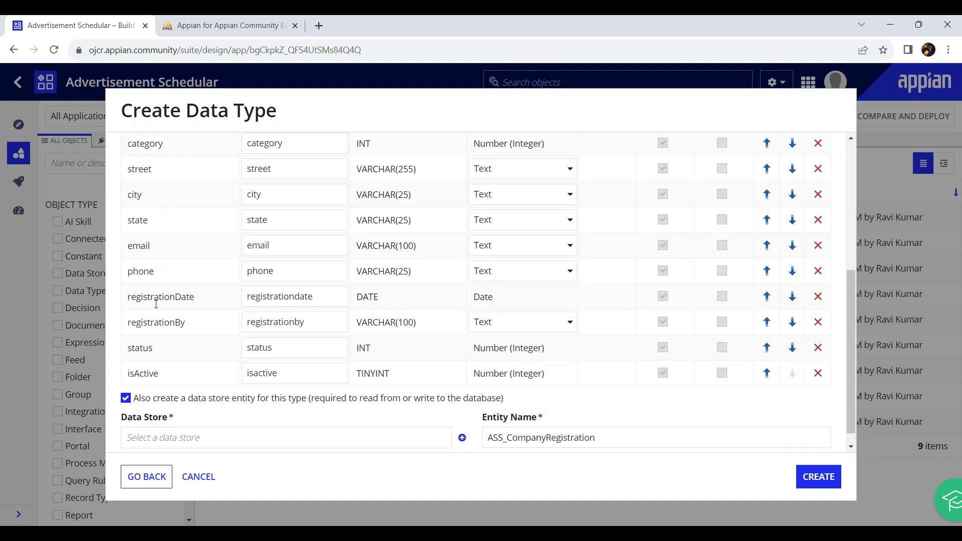
scroll(174, 371, "up", 3)
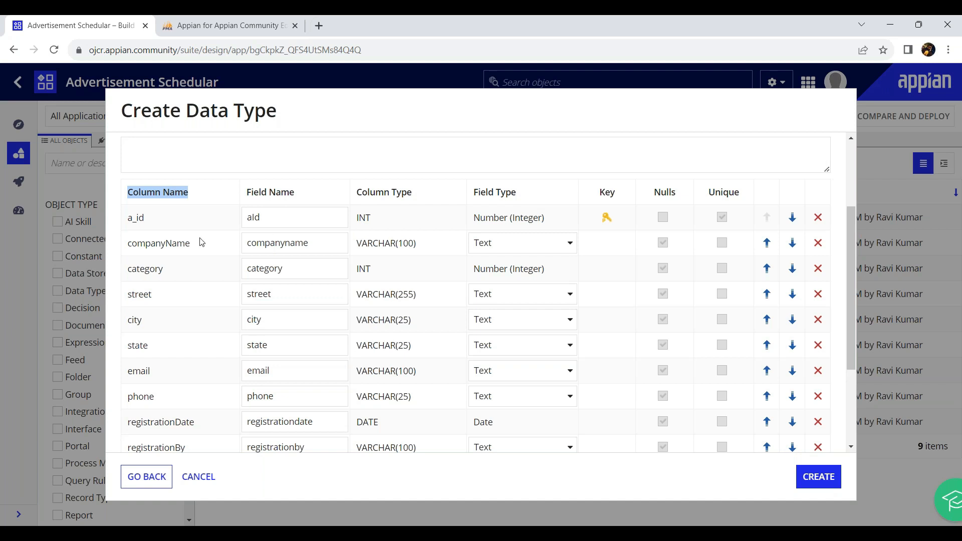
double_click(175, 246)
key("ctrl+c")
double_click(283, 244)
key("ctrl+v")
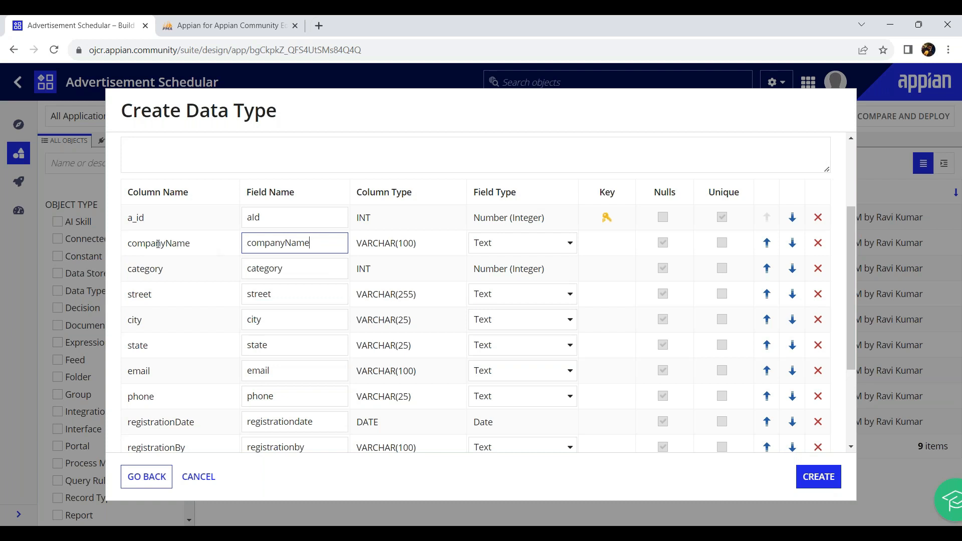
- Rename the fields of the two registration columns to registrationDate and registrationBy, matching the column names' capitalization
scroll(312, 244, "down", 3)
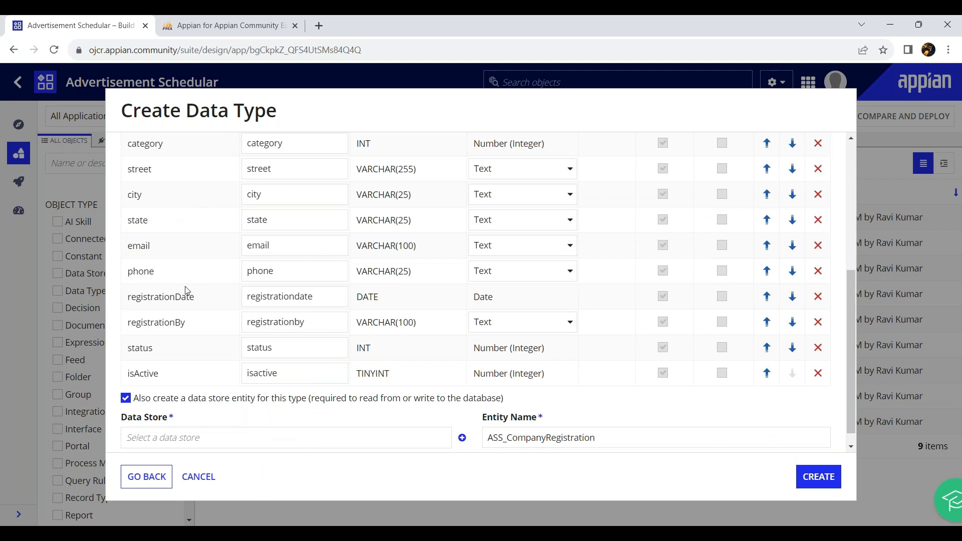
double_click(195, 298)
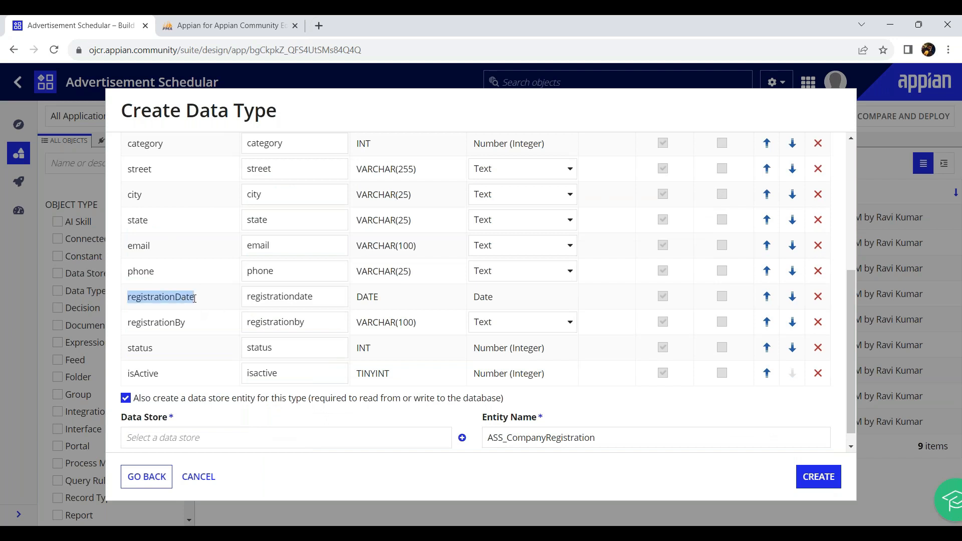
double_click(279, 297)
key("ctrl+v")
left_click(176, 323)
double_click(177, 323)
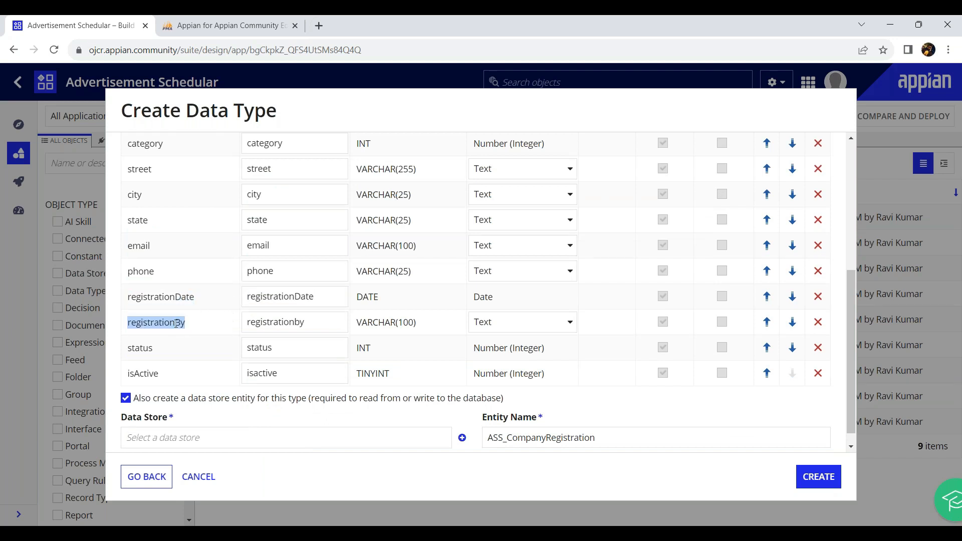
double_click(292, 323)
key("ctrl+v")
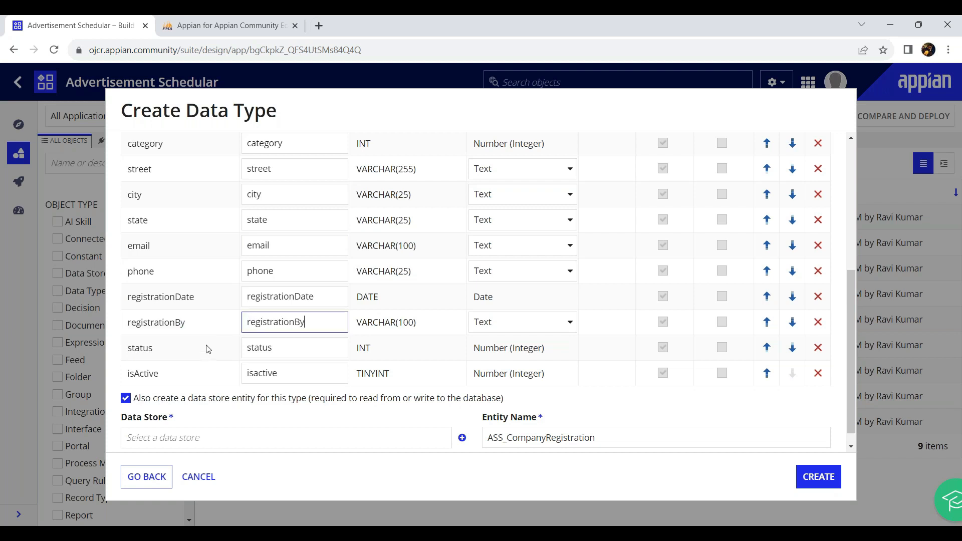
- Rename the last field to isActive and turn off creating a data store entity for this type
double_click(148, 373)
double_click(261, 373)
key("ctrl+v")
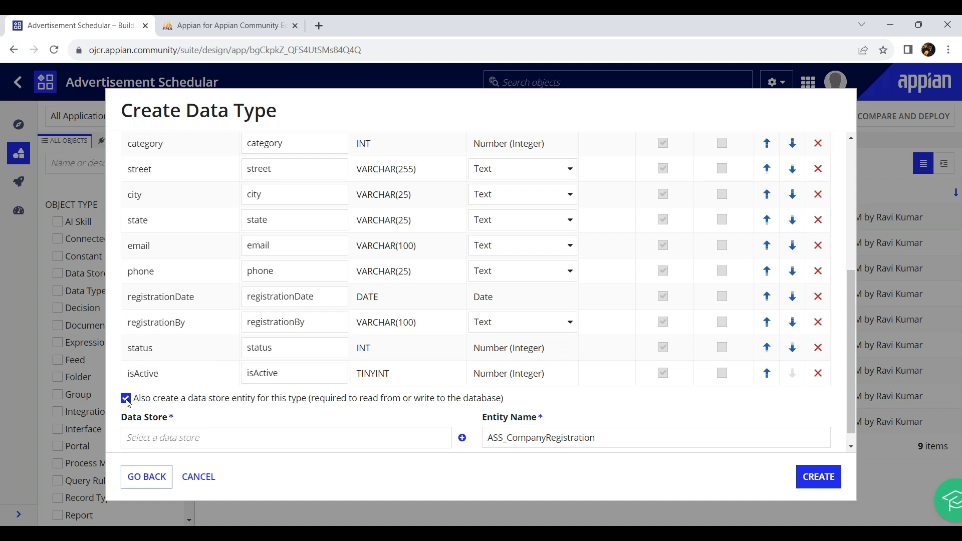
left_click(126, 399)
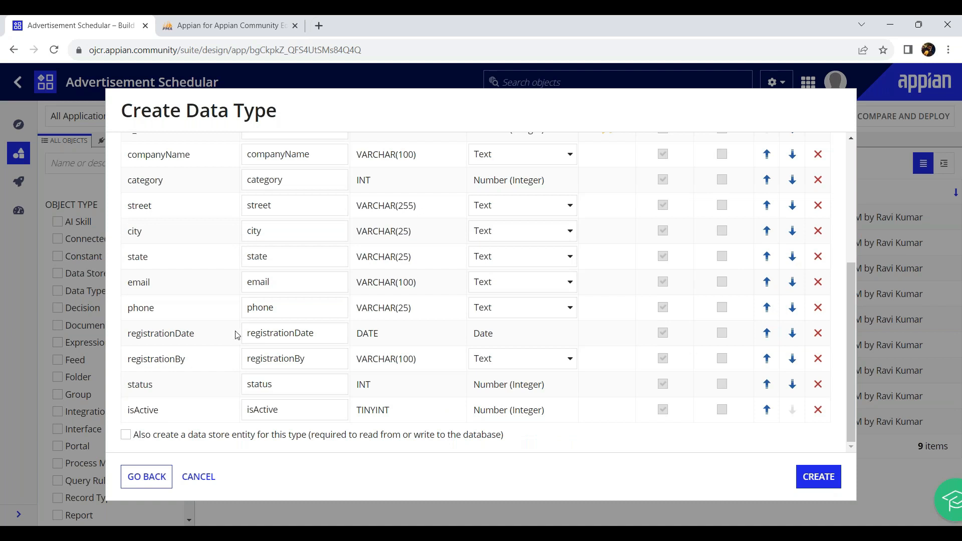
- Examine the namespace and name given to the new company registration data type
scroll(237, 335, "up", 5)
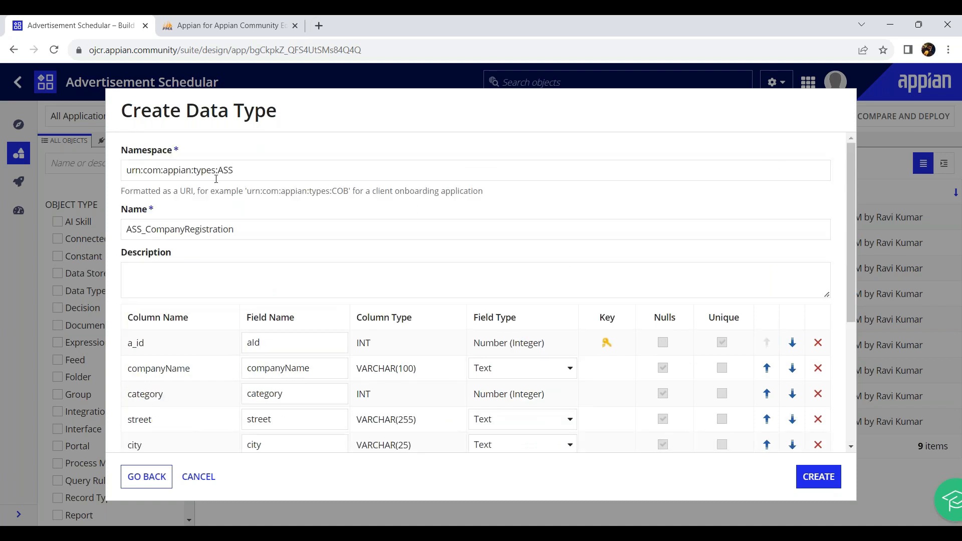
left_click_drag(124, 171, 262, 171)
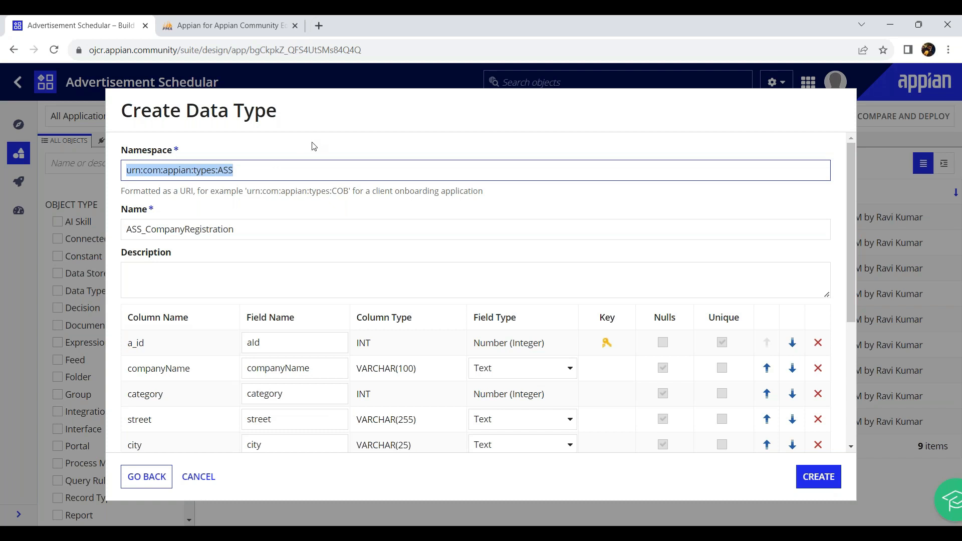
left_click(131, 216)
left_click_drag(126, 230, 266, 226)
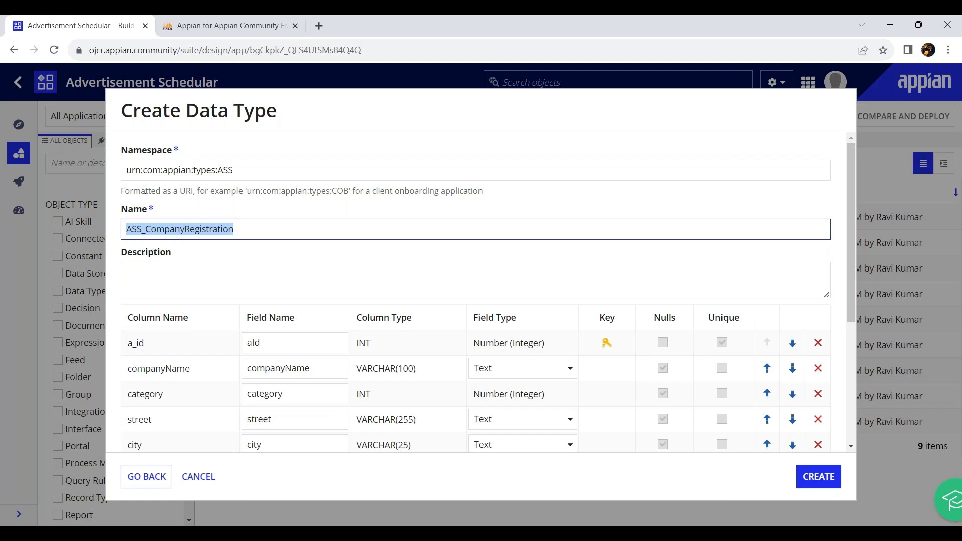
left_click_drag(131, 170, 238, 168)
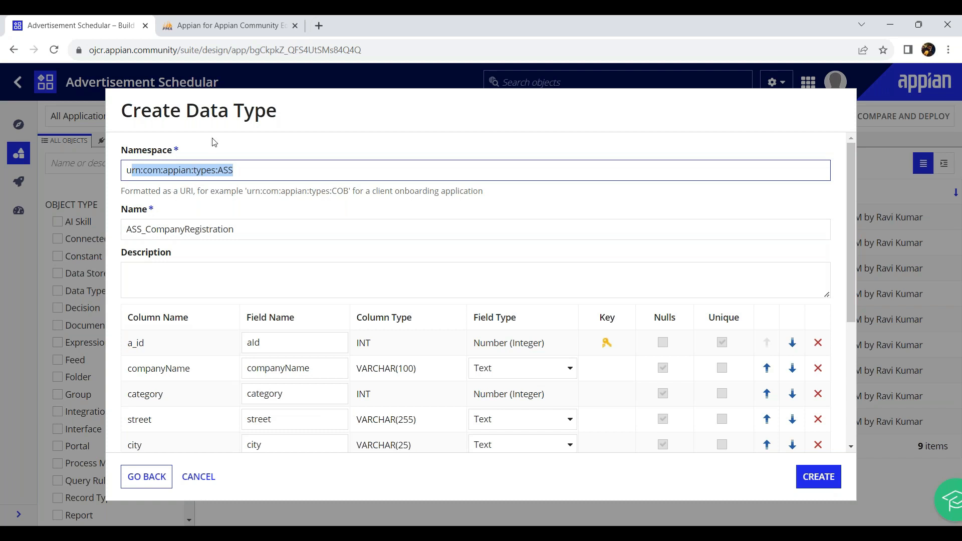
left_click(140, 171)
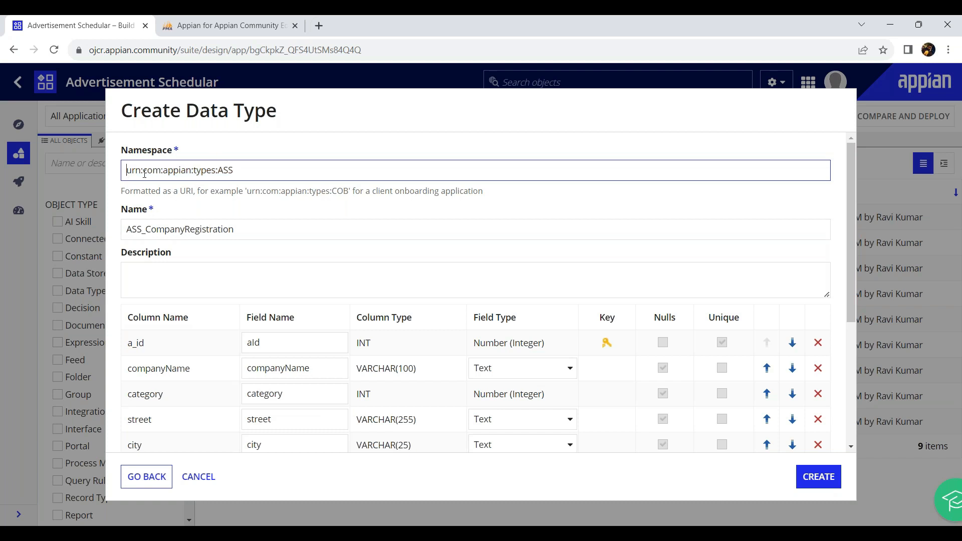
left_click_drag(128, 172, 247, 174)
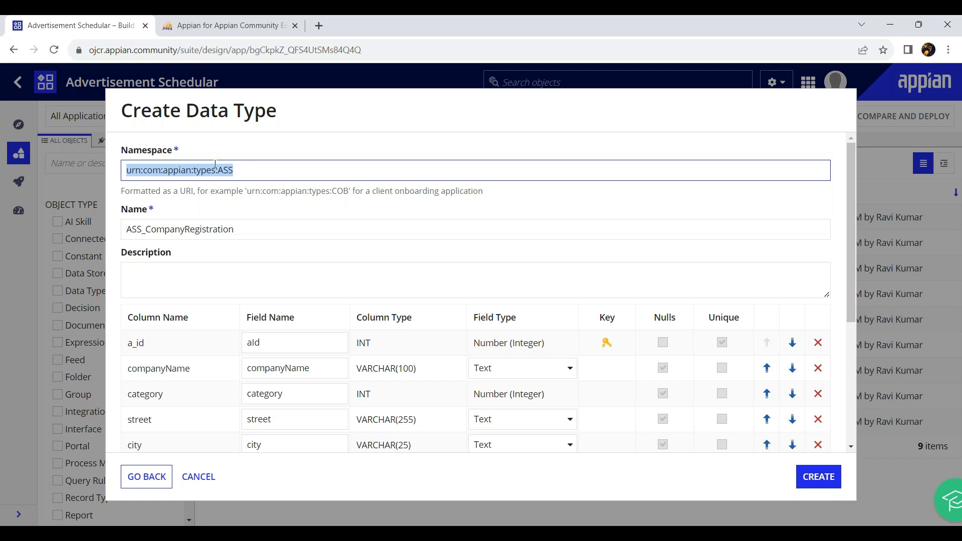
left_click(225, 170)
left_click_drag(130, 171, 242, 168)
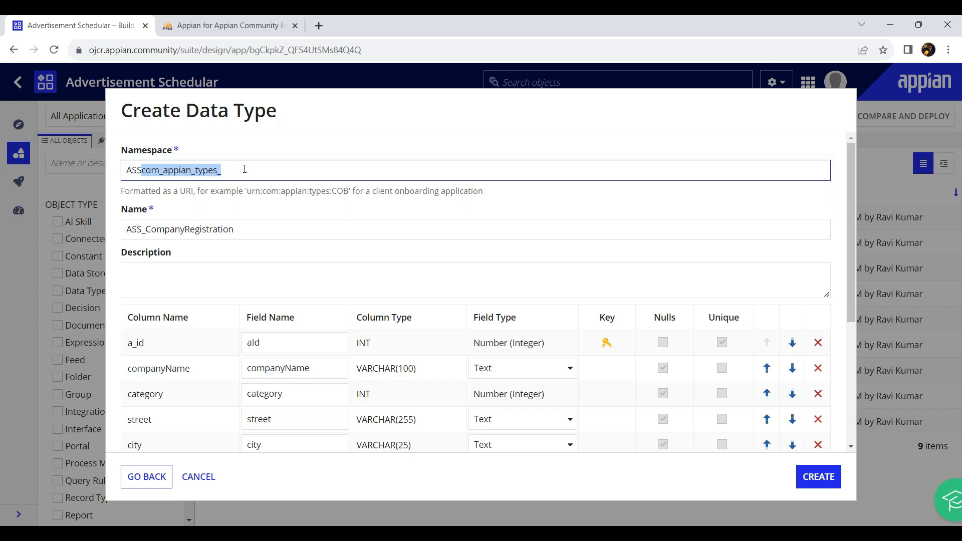
key("ctrl+z")
left_click(246, 170)
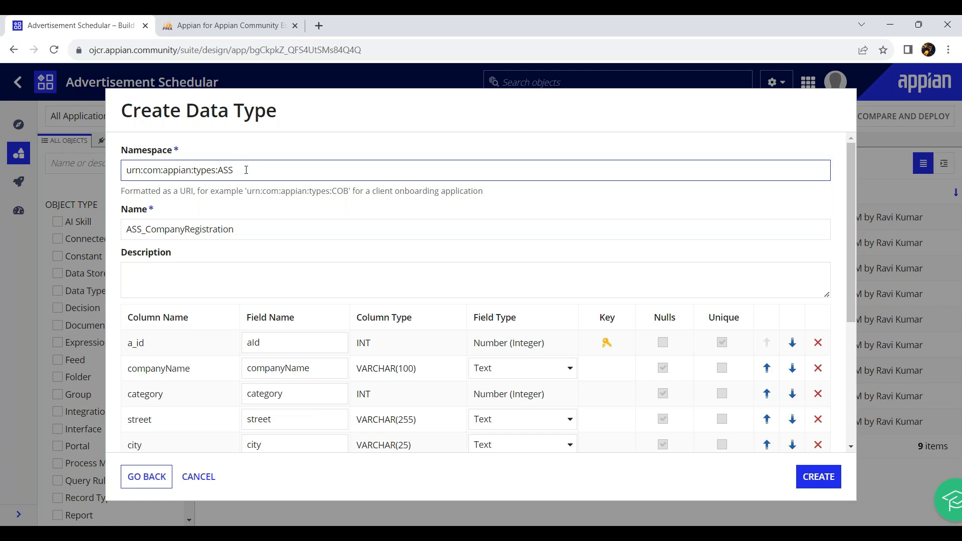
- Enter the data type's description as "This CDT holds the structure of Company Registration table"
scroll(238, 214, "down", 2)
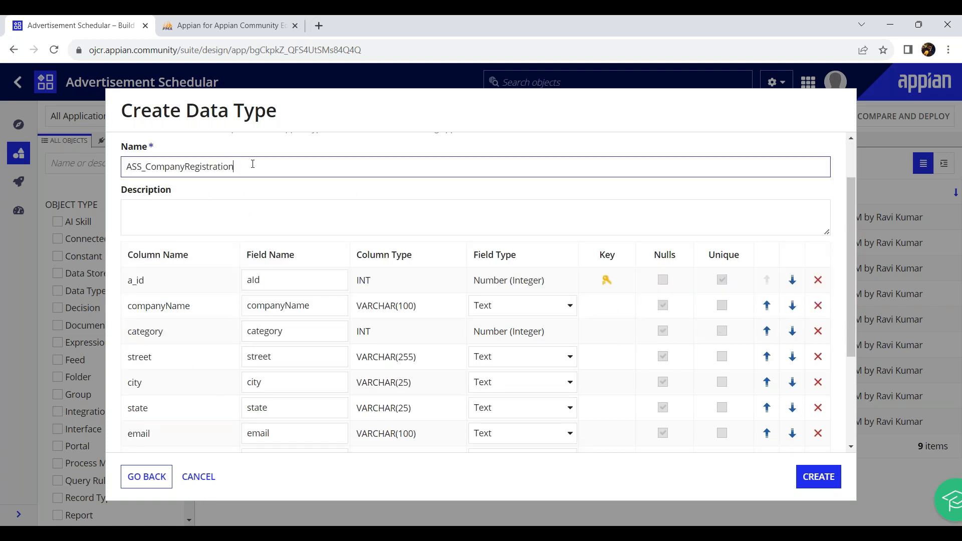
left_click_drag(245, 166, 113, 169)
scroll(139, 164, "up", 2)
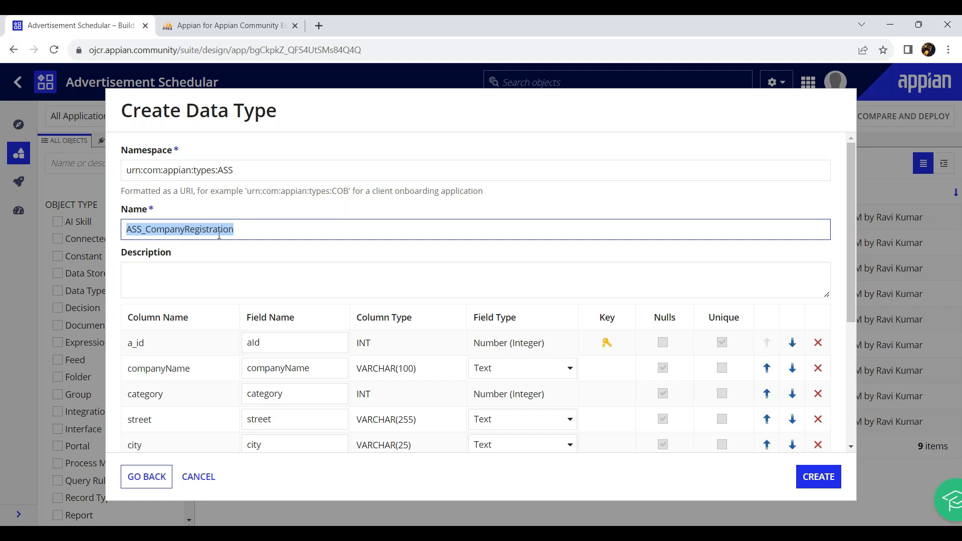
left_click(150, 278)
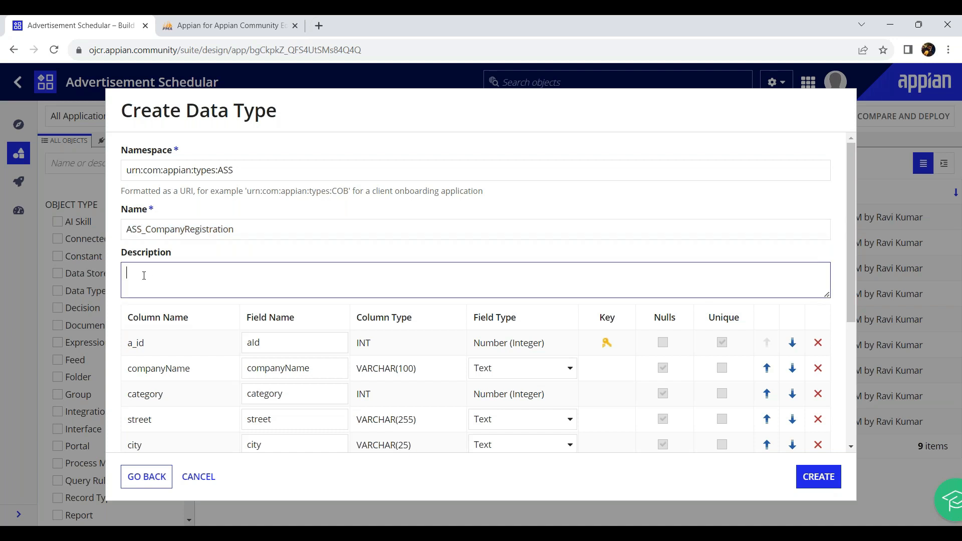
type("This CDT holds the structure of Com")
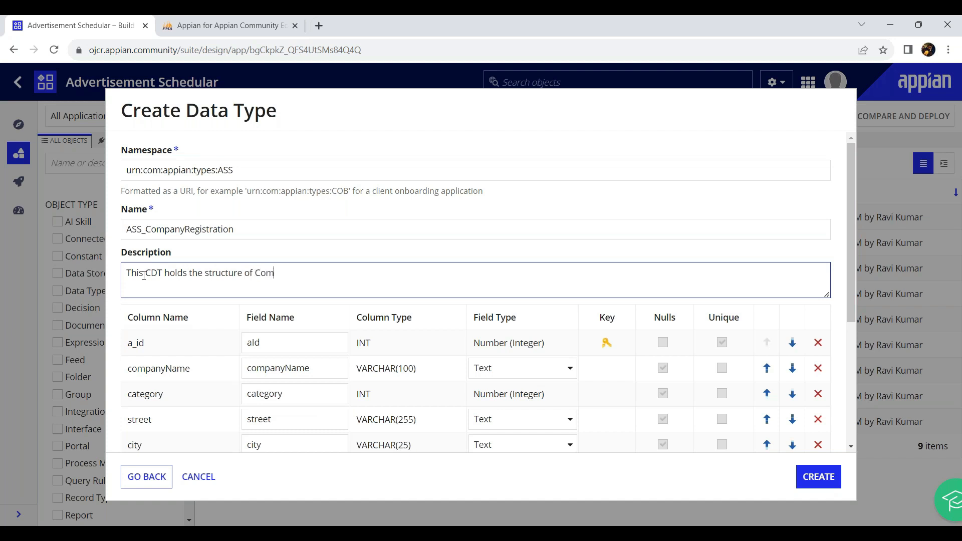
type("pany Registration table")
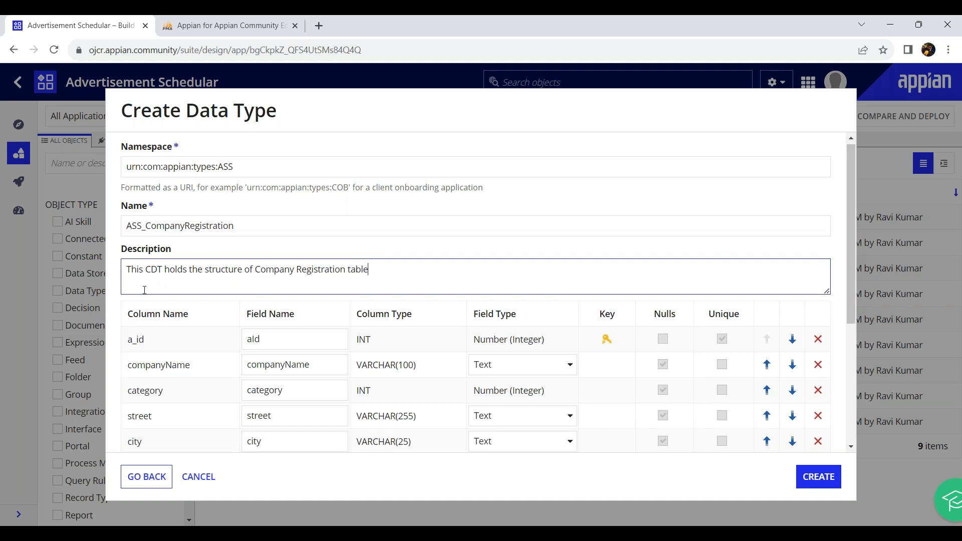
scroll(208, 271, "down", 2)
scroll(208, 272, "down", 2)
scroll(208, 271, "down", 2)
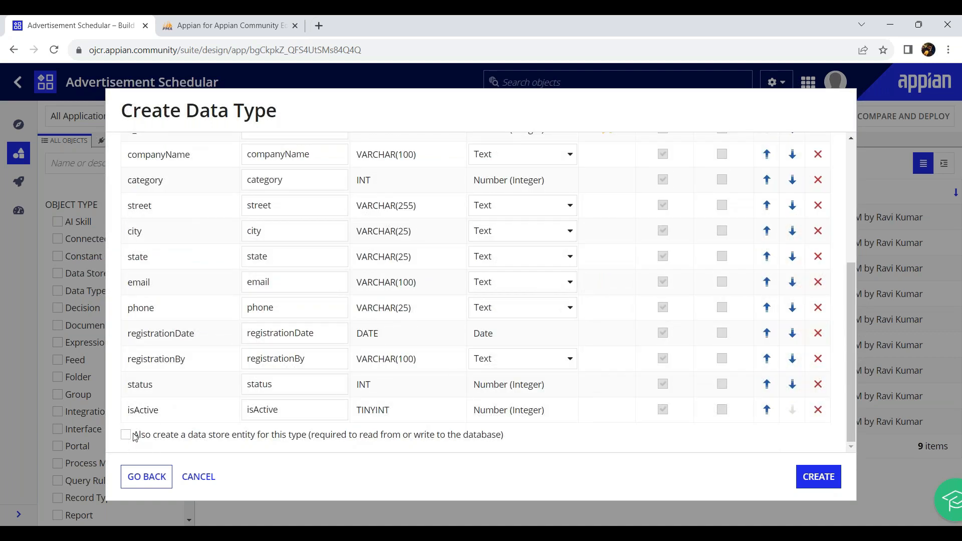
- Create the company registration data type and check its entry in the application's object list
left_click(829, 478)
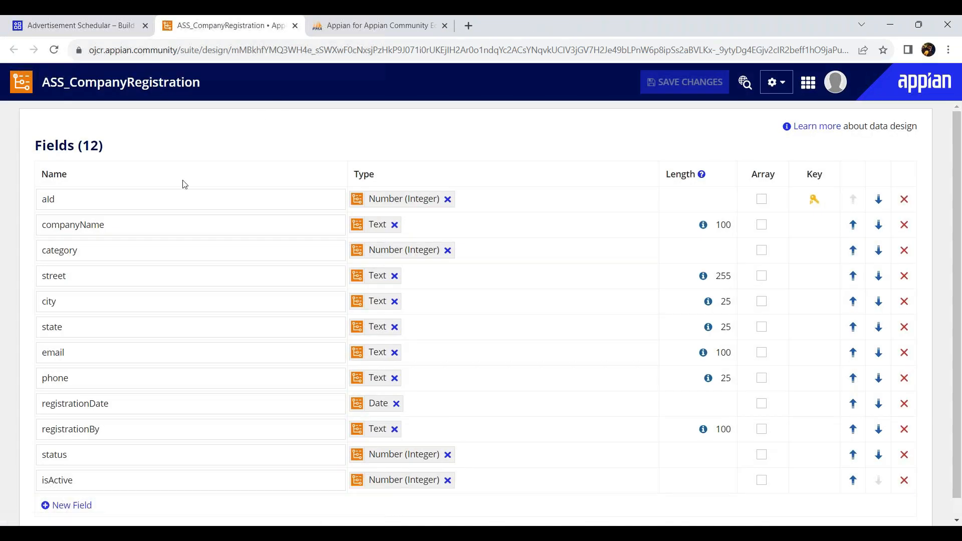
left_click(130, 25)
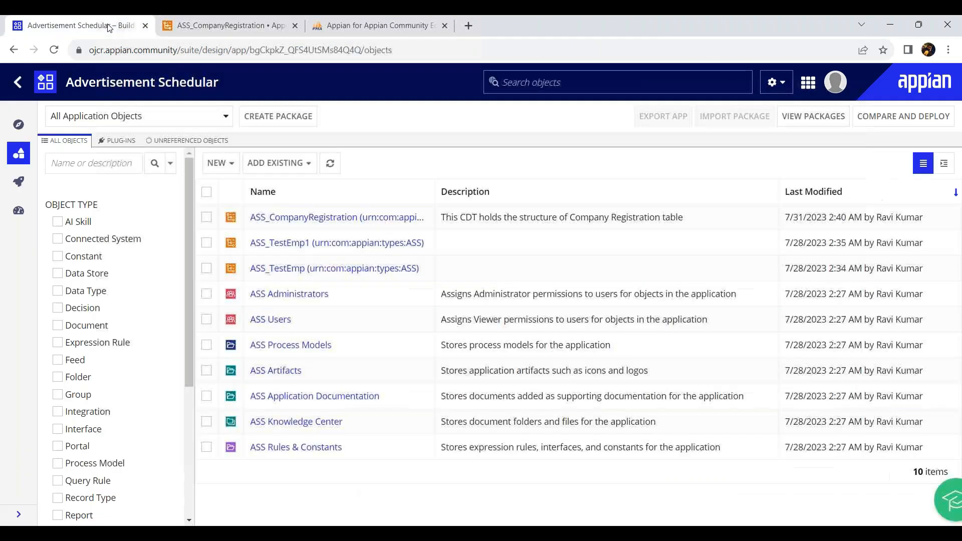
left_click_drag(250, 232, 360, 233)
left_click(223, 25)
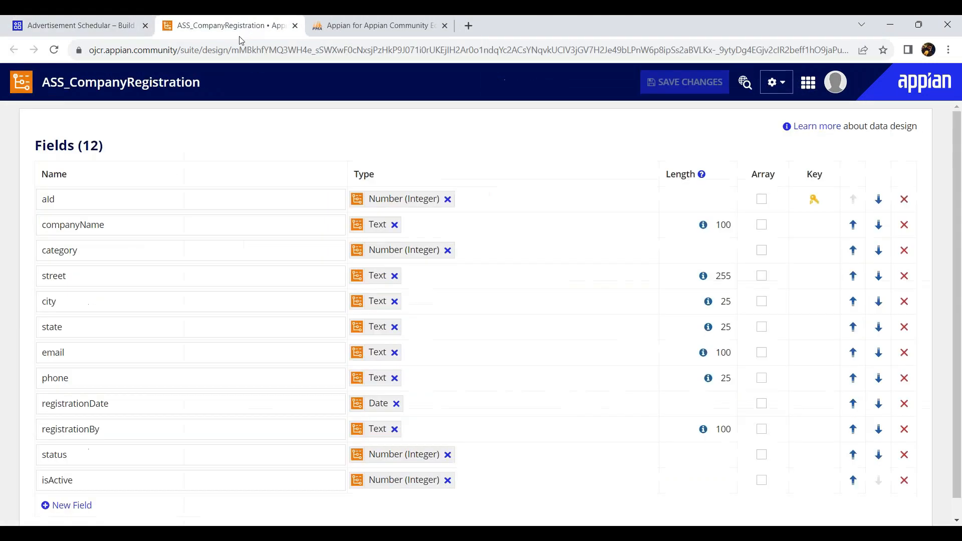
- Change the isActive field's type to Boolean and save the ASS_CompanyRegistration data type
scroll(319, 253, "down", 1)
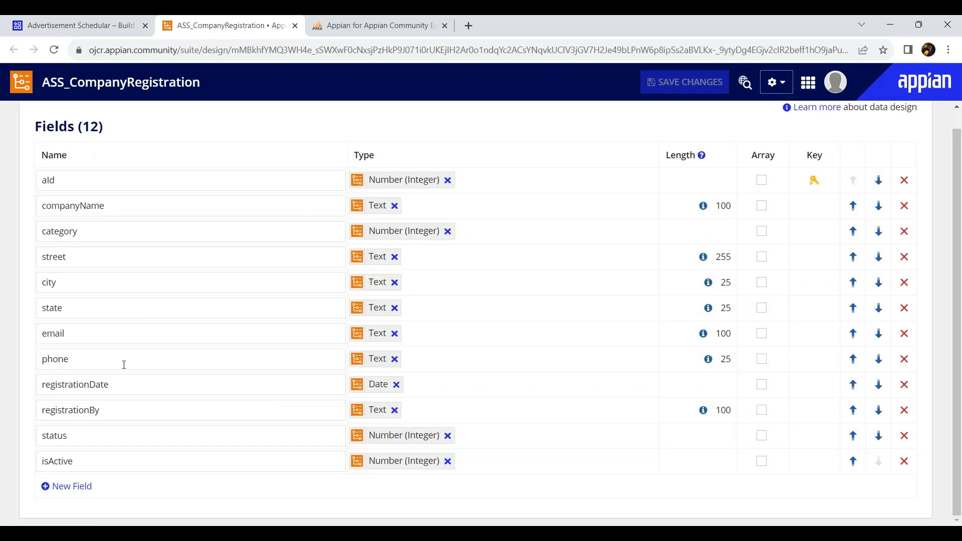
left_click(449, 462)
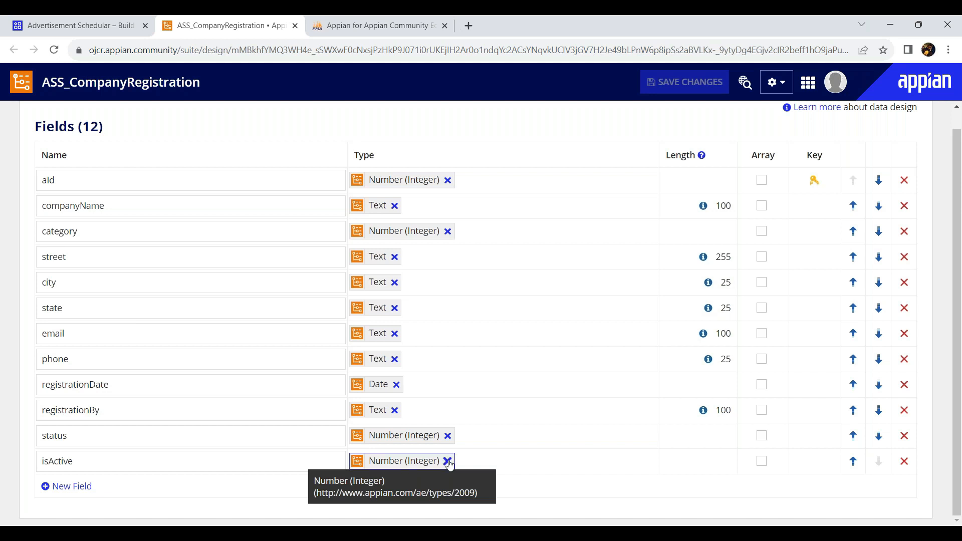
left_click(448, 461)
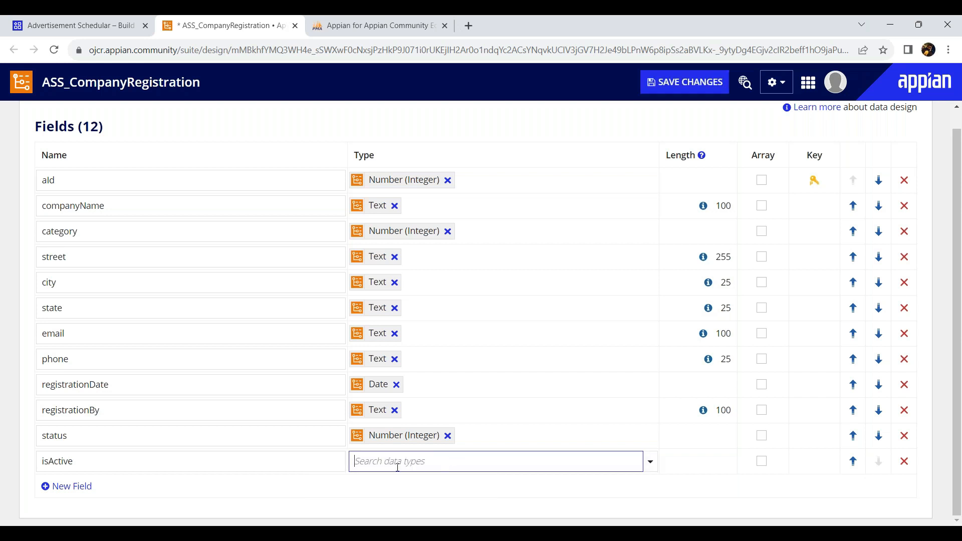
left_click(653, 464)
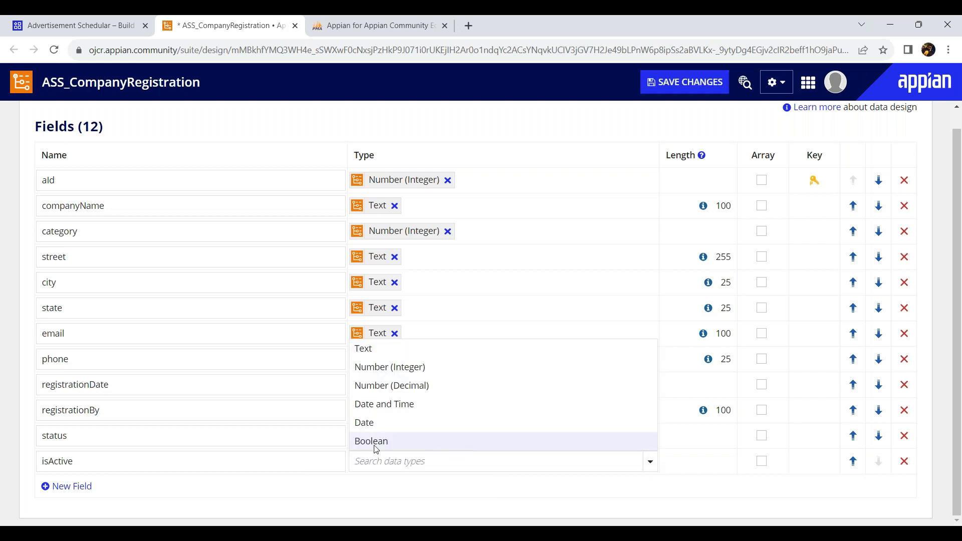
left_click(364, 441)
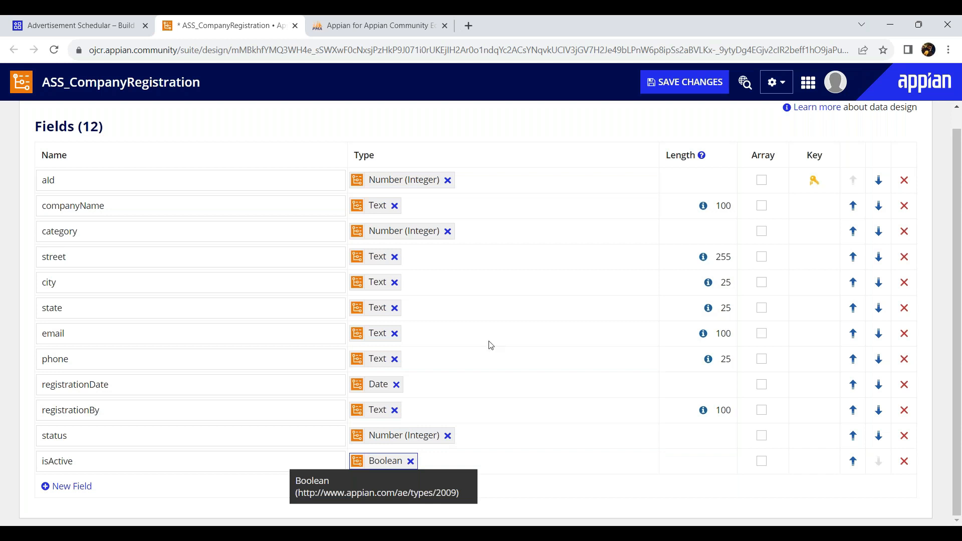
left_click(686, 92)
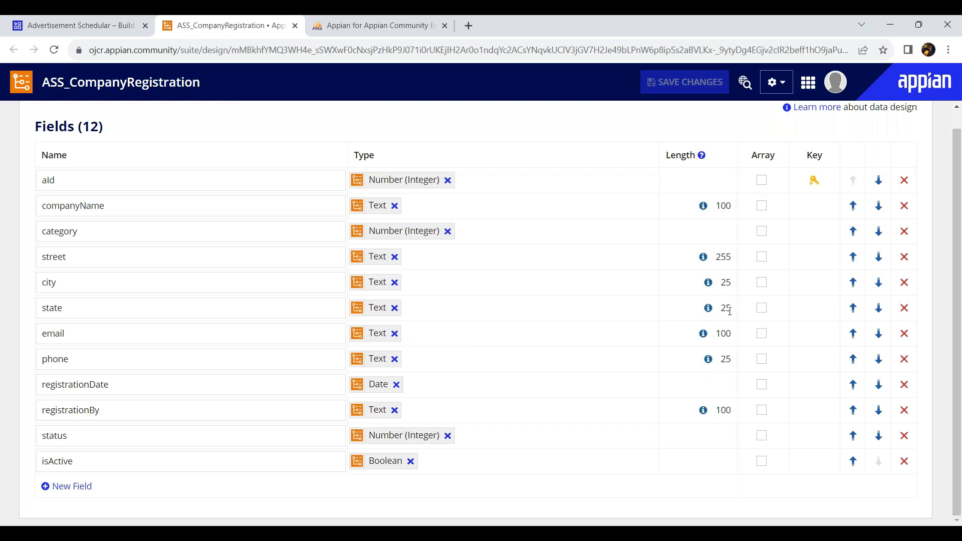
- Review the aId field's primary key constraint without altering it, and download the data type's XSD
left_click(813, 181)
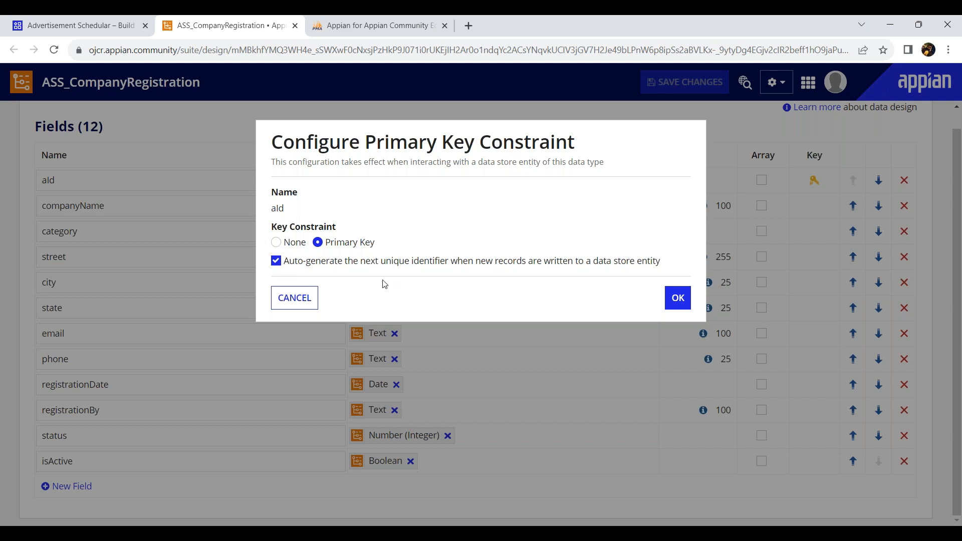
left_click(297, 302)
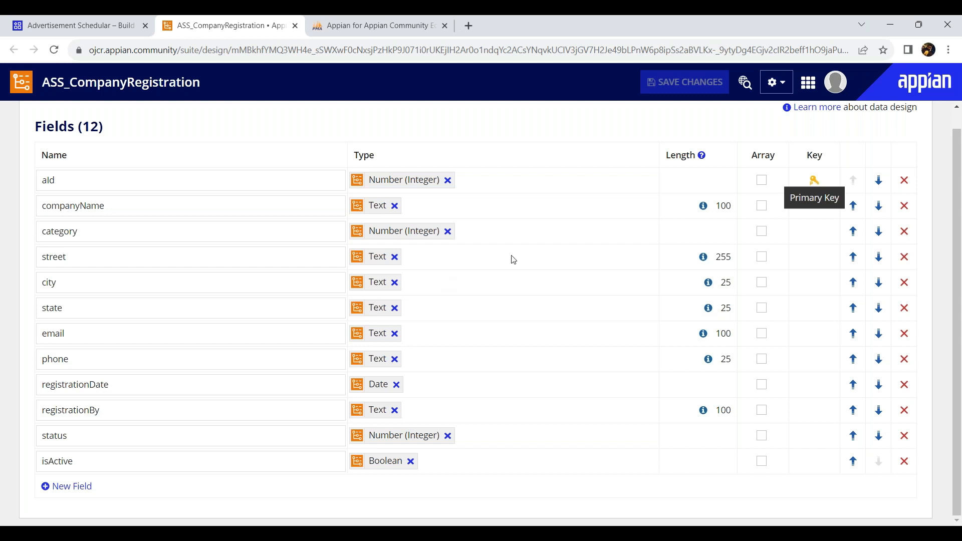
left_click(785, 88)
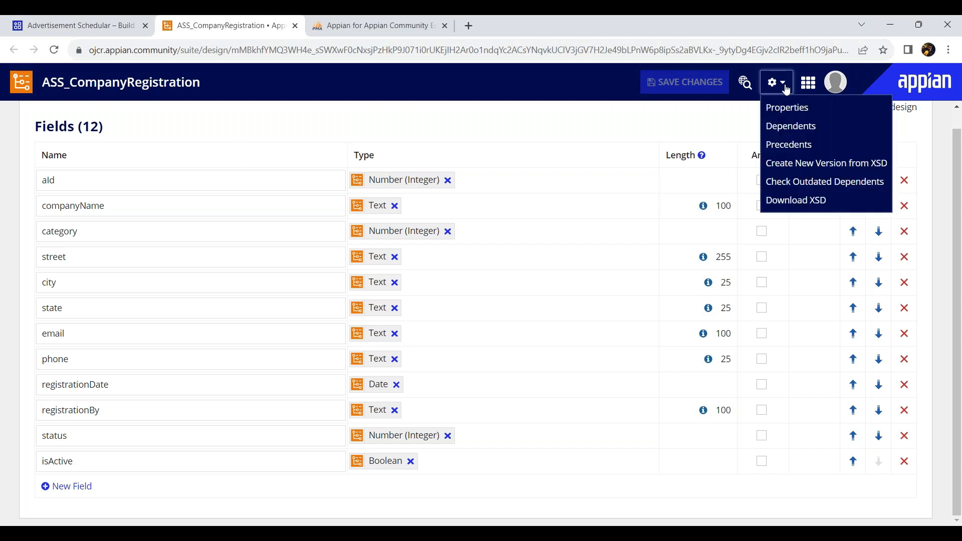
left_click(790, 201)
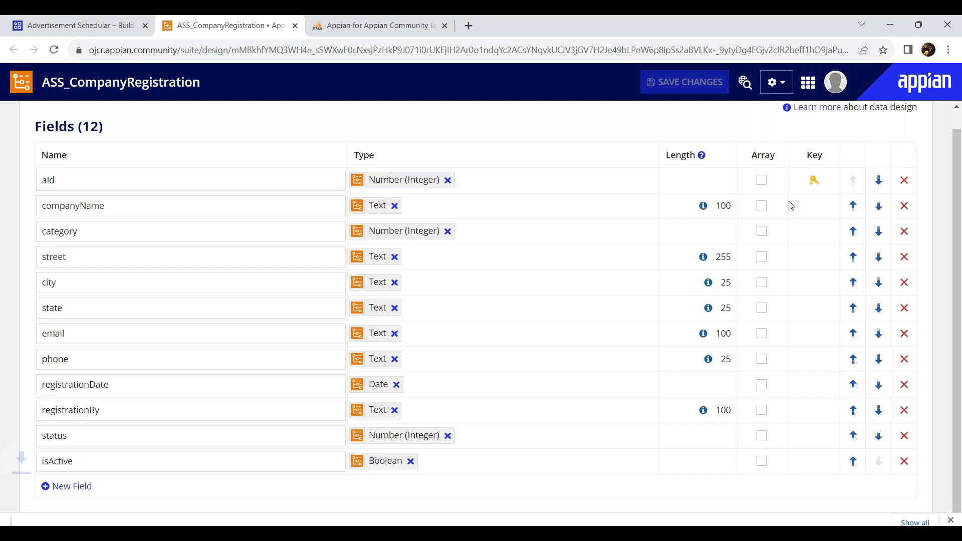
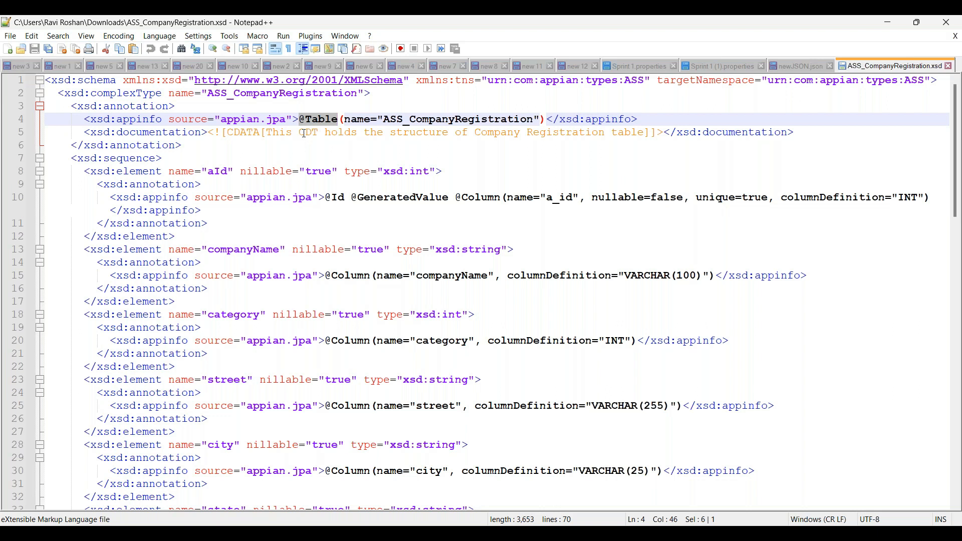
left_click(300, 120)
left_click_drag(286, 120, 339, 122)
left_click(307, 119)
left_click(386, 120)
left_click_drag(386, 119, 536, 121)
left_click_drag(301, 119, 340, 122)
left_click(135, 116)
left_click(130, 144)
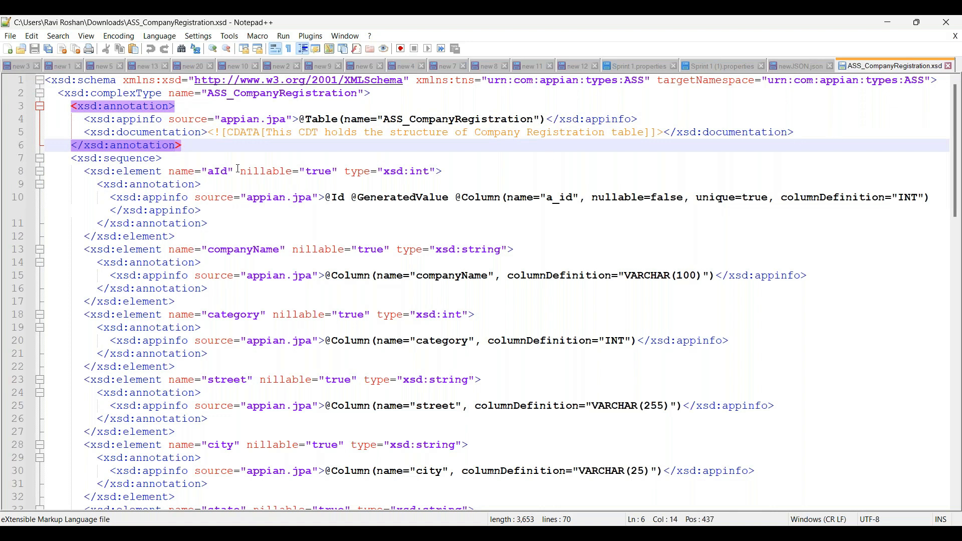
left_click_drag(183, 147, 42, 106)
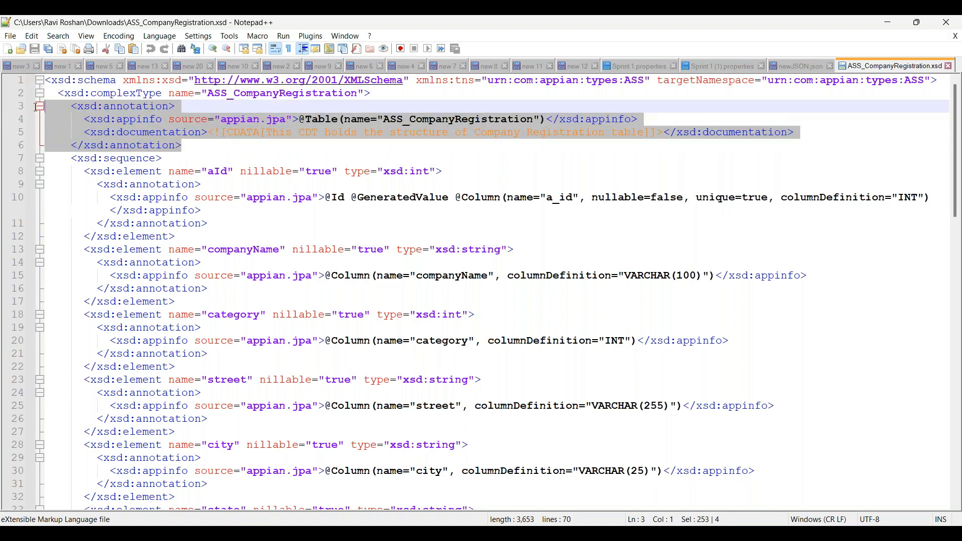
left_click(124, 160)
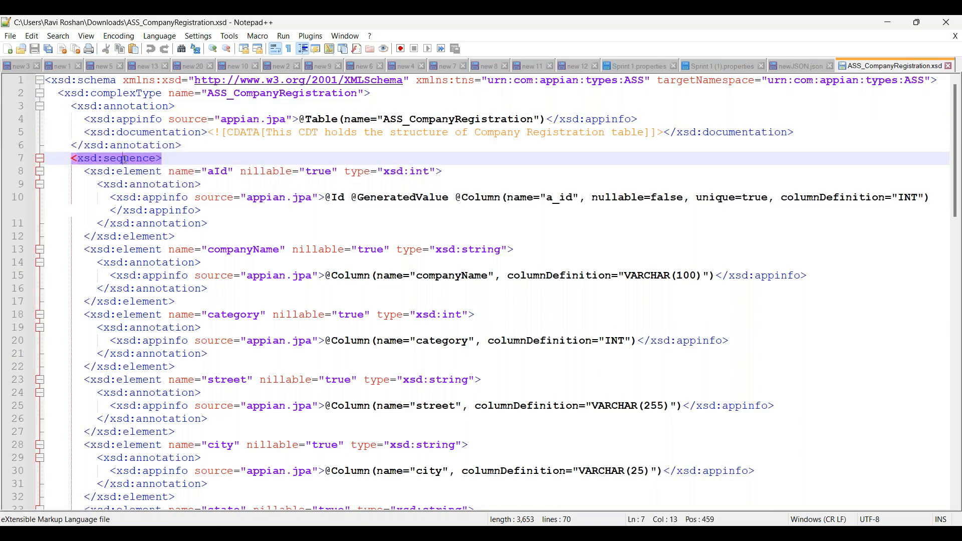
scroll(124, 160, "down", 1)
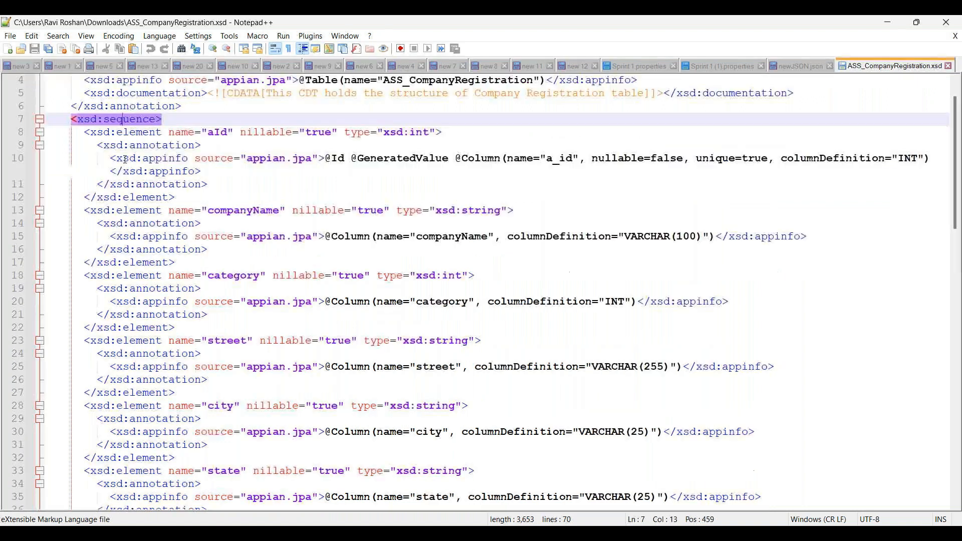
left_click(137, 131)
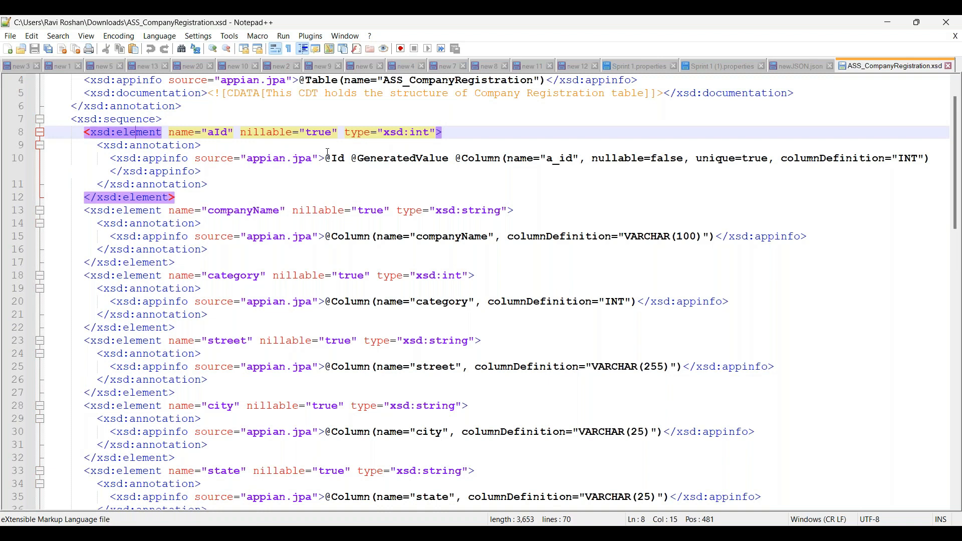
left_click_drag(455, 158, 505, 161)
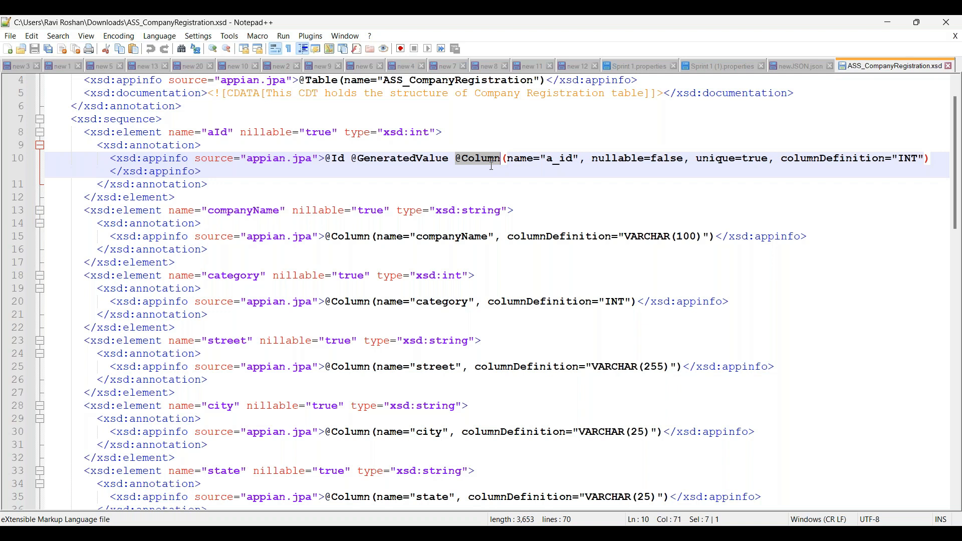
left_click_drag(534, 158, 585, 162)
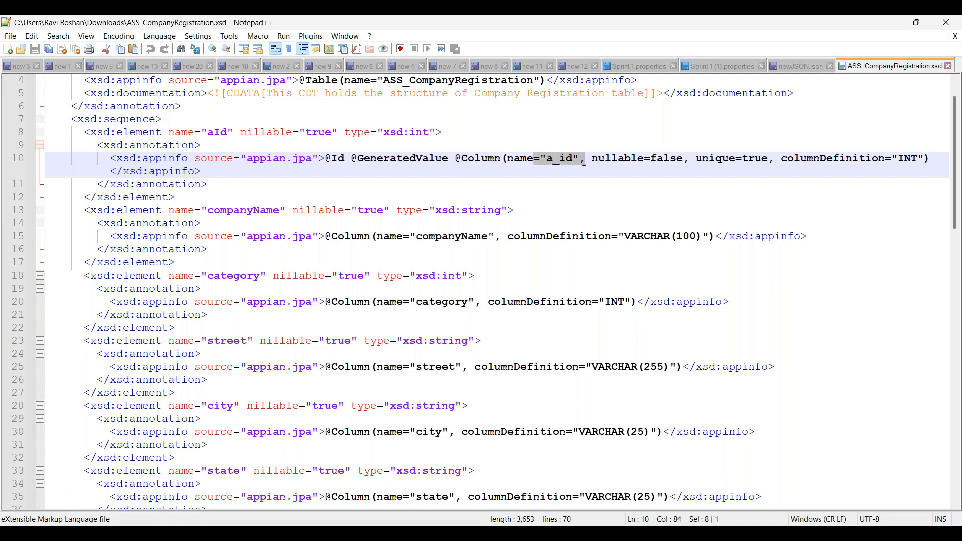
left_click_drag(697, 160, 785, 164)
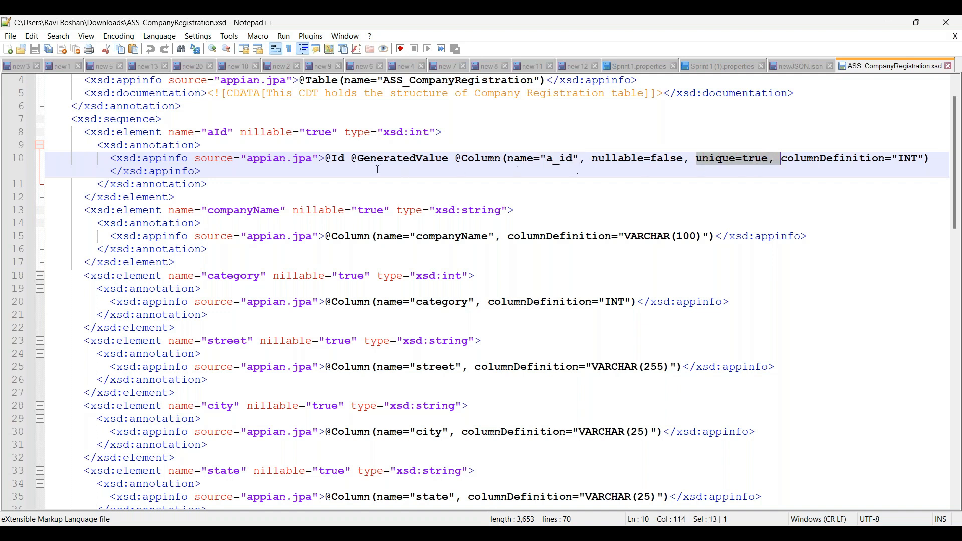
left_click_drag(324, 158, 348, 164)
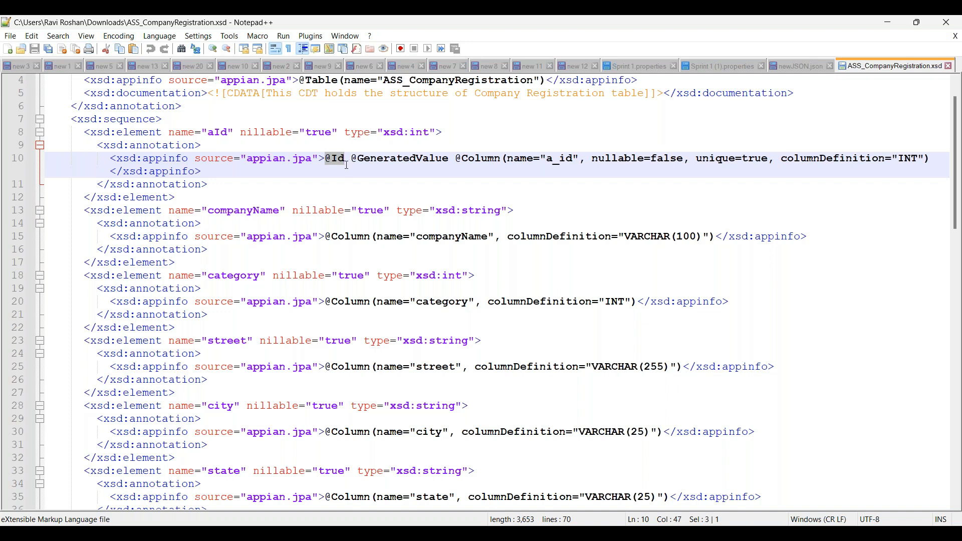
left_click_drag(352, 161, 449, 162)
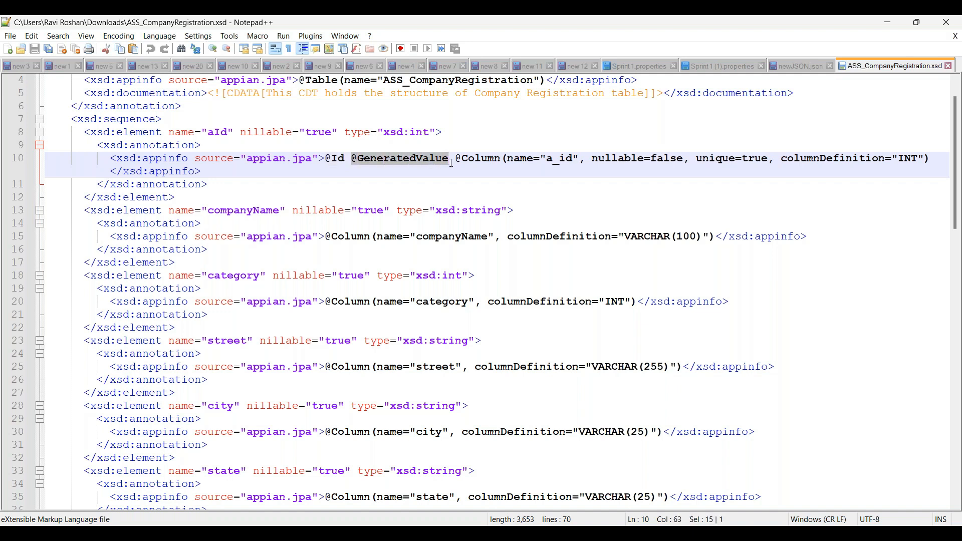
left_click_drag(540, 159, 573, 159)
left_click_drag(327, 159, 346, 173)
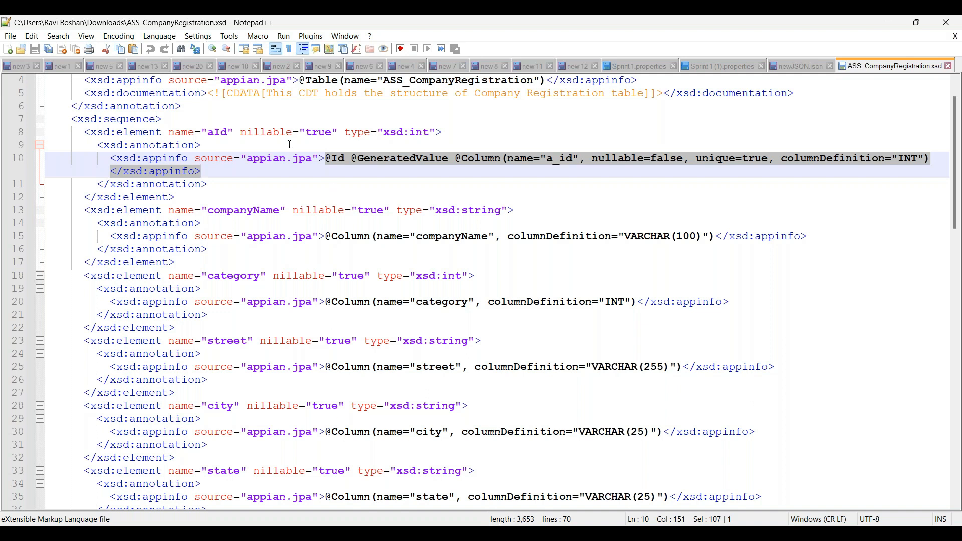
scroll(290, 145, "up", 1)
left_click_drag(299, 120, 556, 121)
left_click_drag(326, 198, 348, 197)
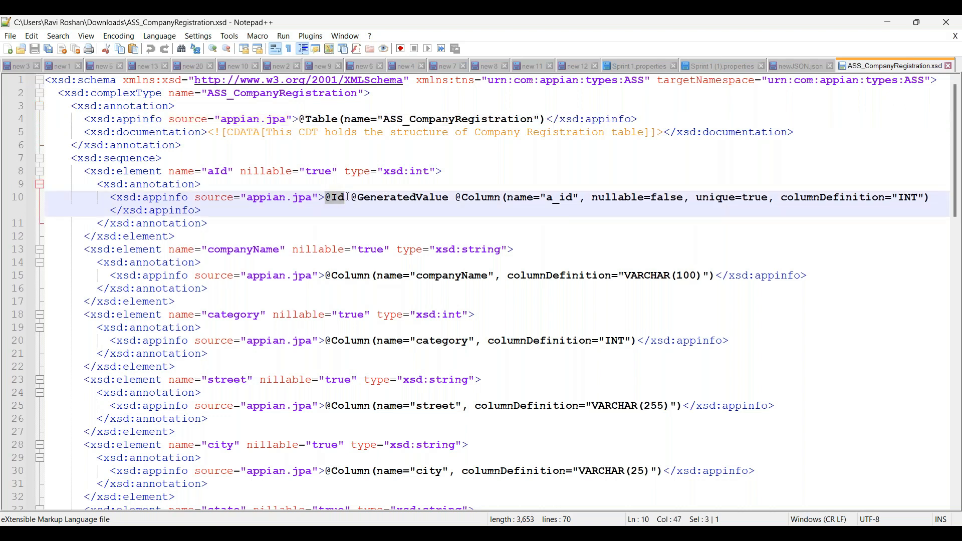
left_click_drag(352, 199, 452, 200)
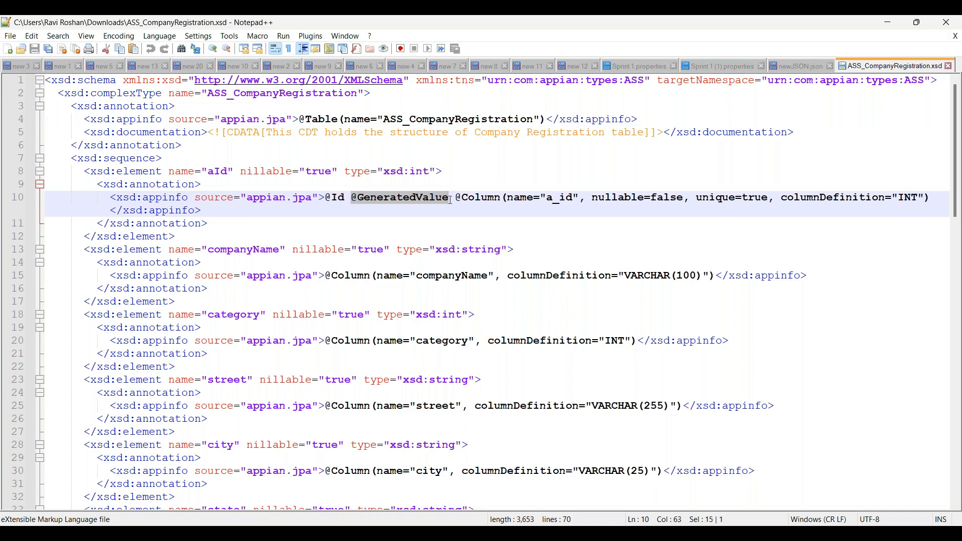
left_click_drag(456, 198, 514, 199)
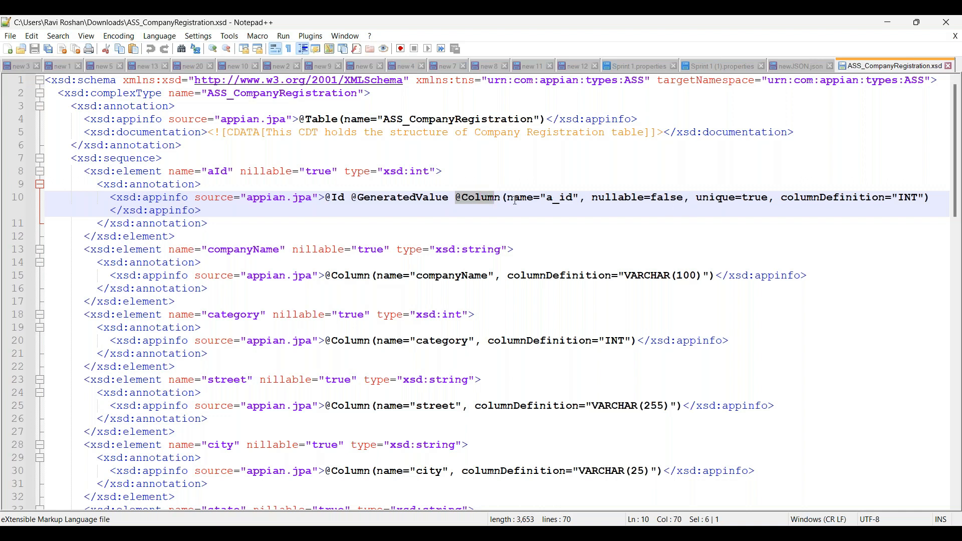
double_click(524, 198)
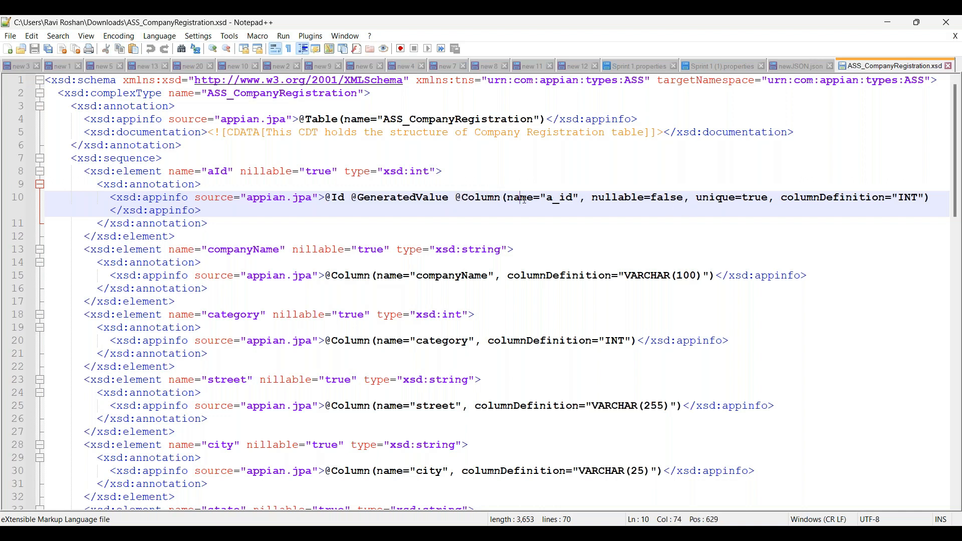
double_click(642, 199)
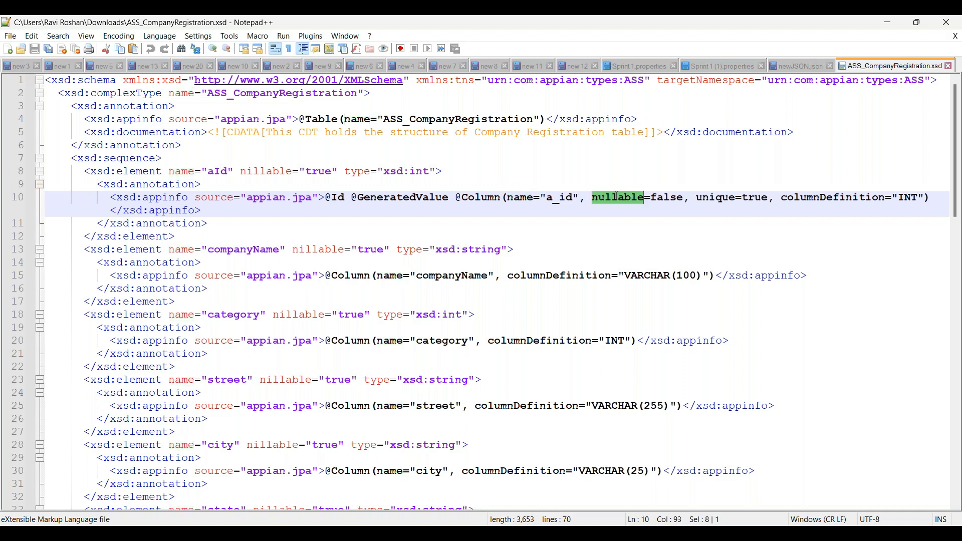
double_click(724, 200)
double_click(838, 197)
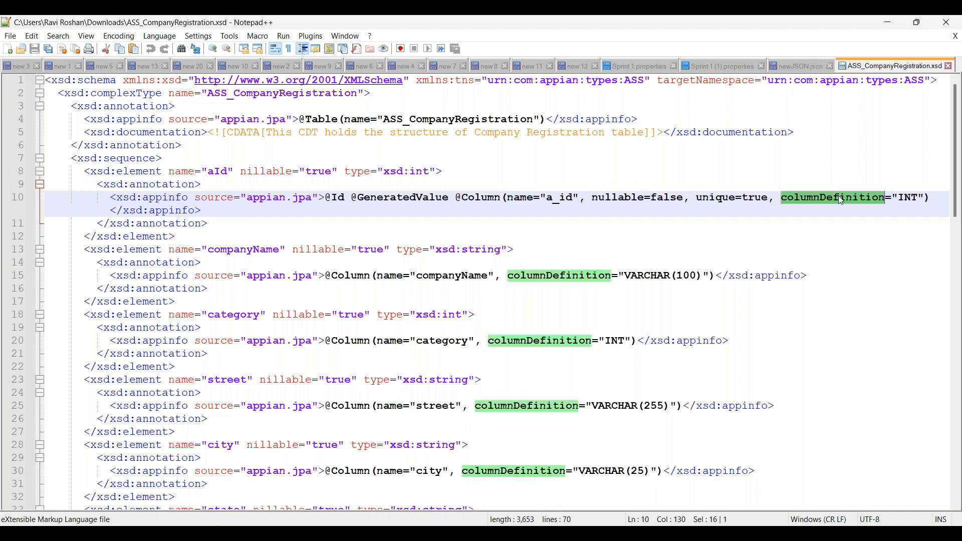
double_click(894, 200)
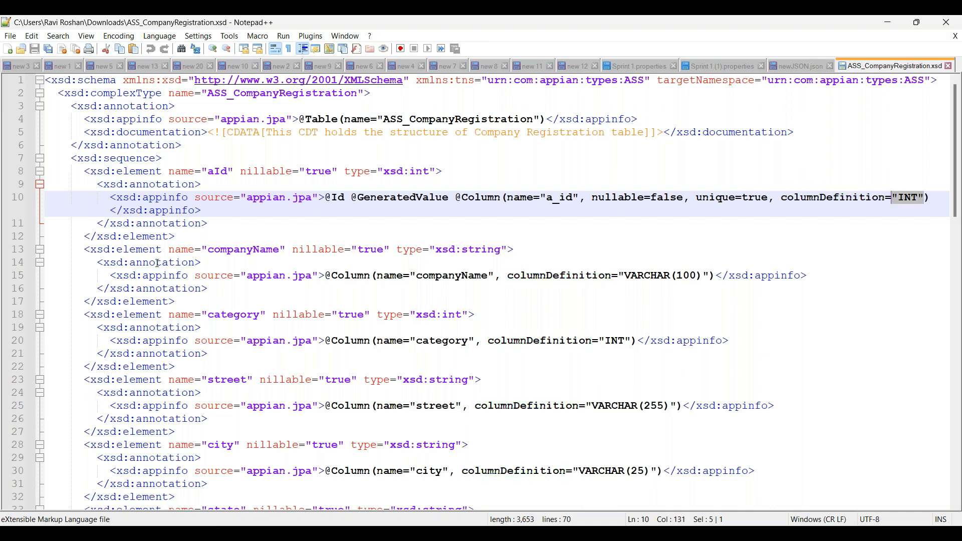
left_click(227, 250)
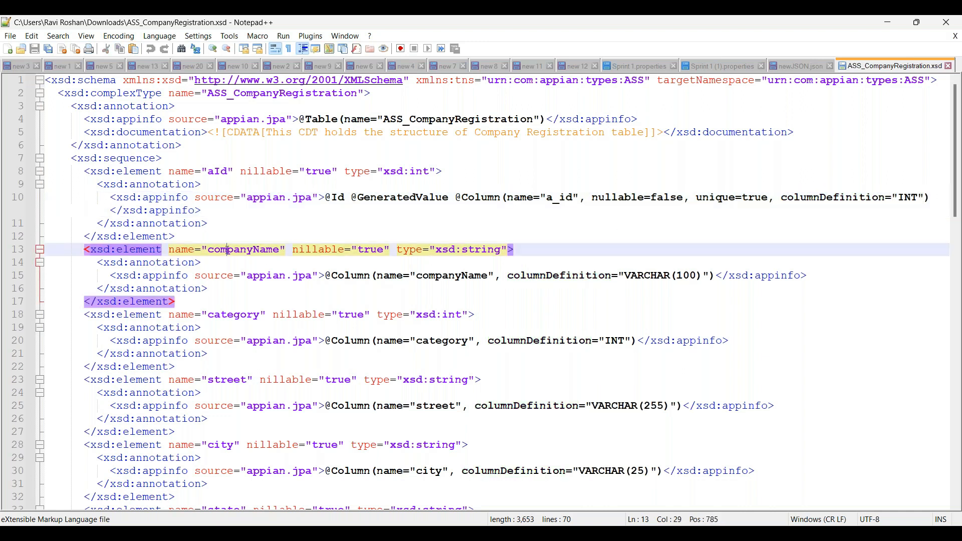
scroll(227, 250, "down", 1)
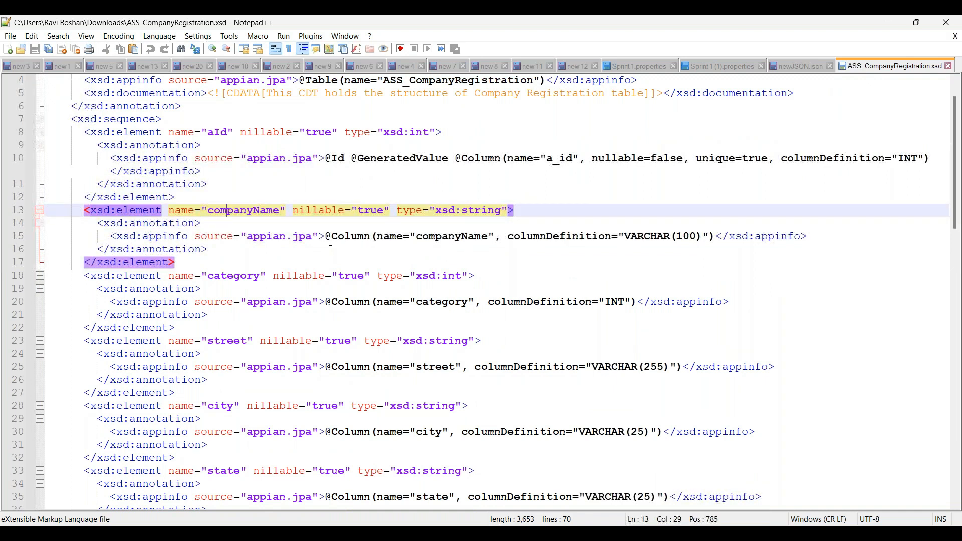
left_click_drag(326, 236, 373, 236)
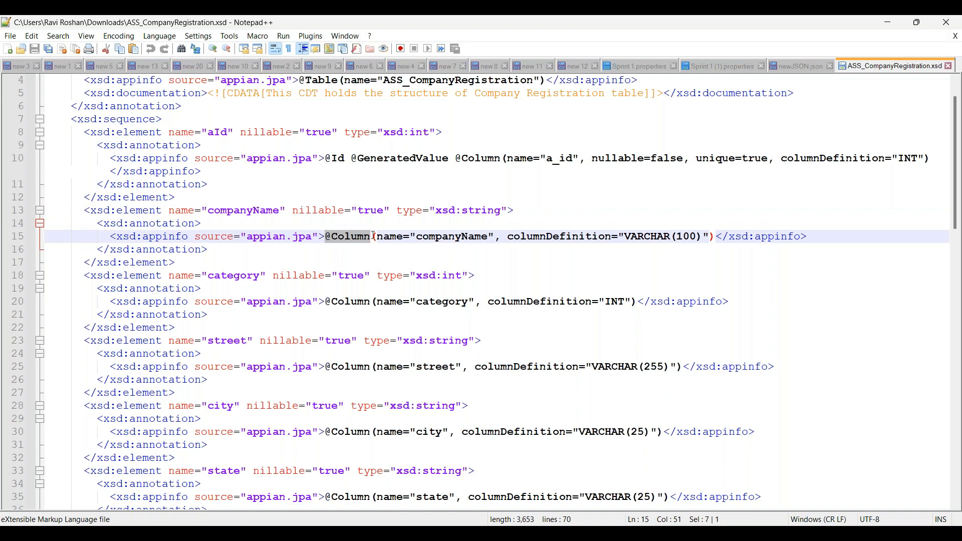
double_click(459, 237)
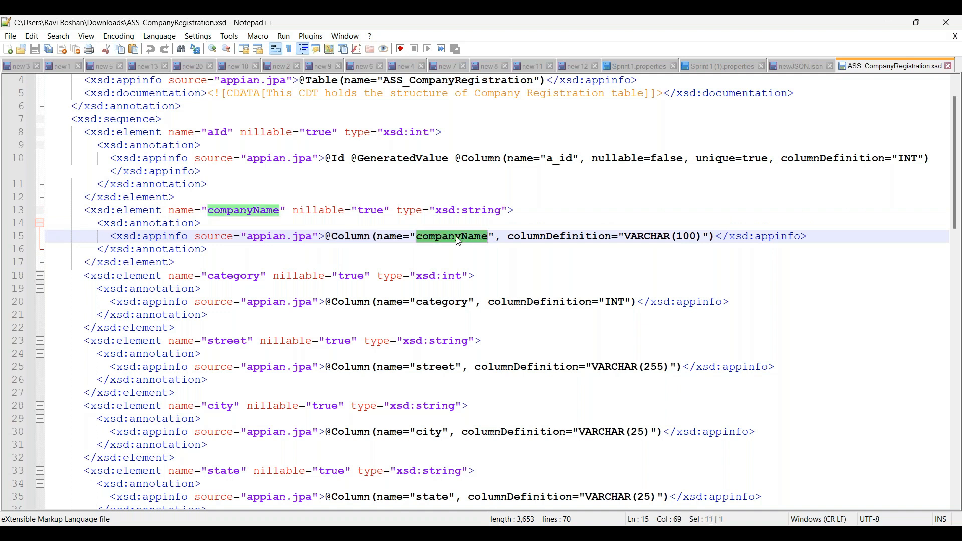
left_click_drag(625, 236, 703, 238)
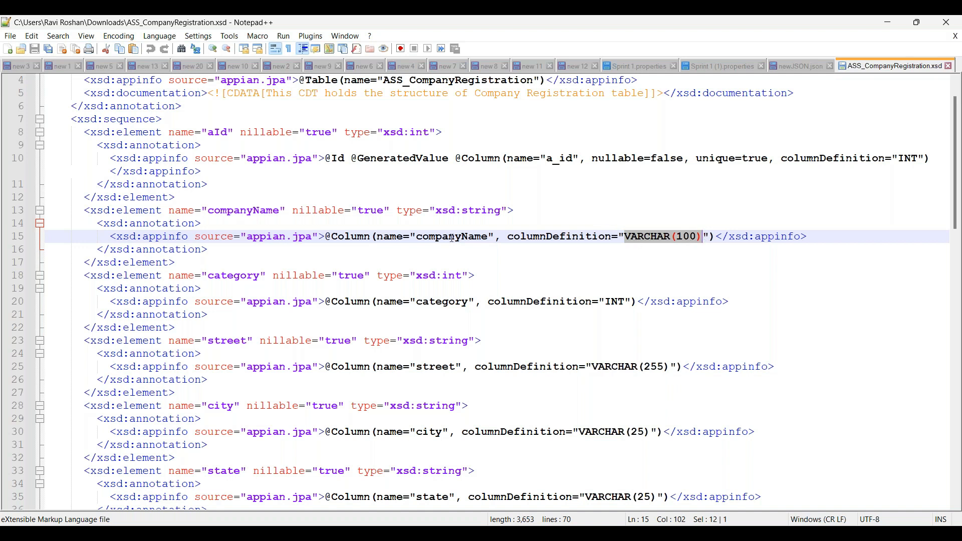
left_click(510, 238)
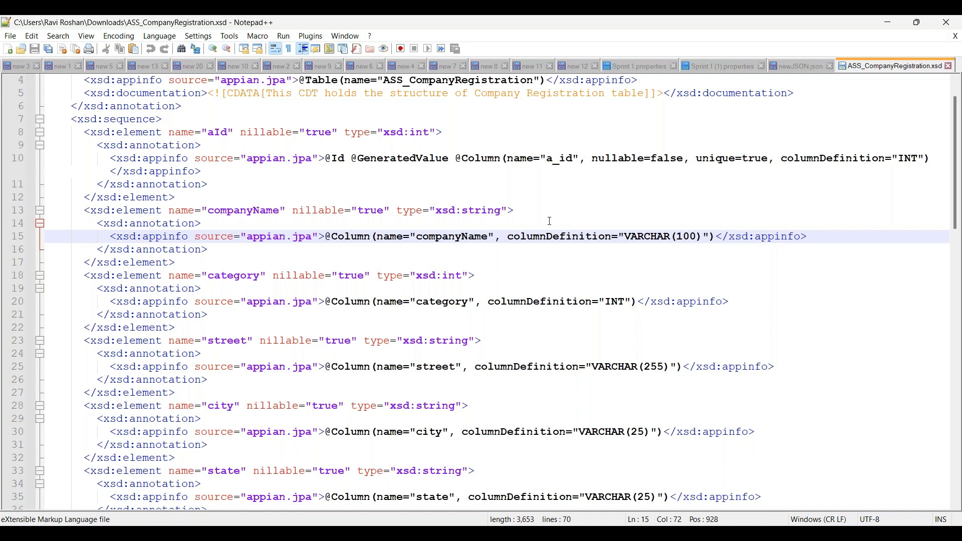
type("nulla")
key("Up")
key("Return")
type("= ")
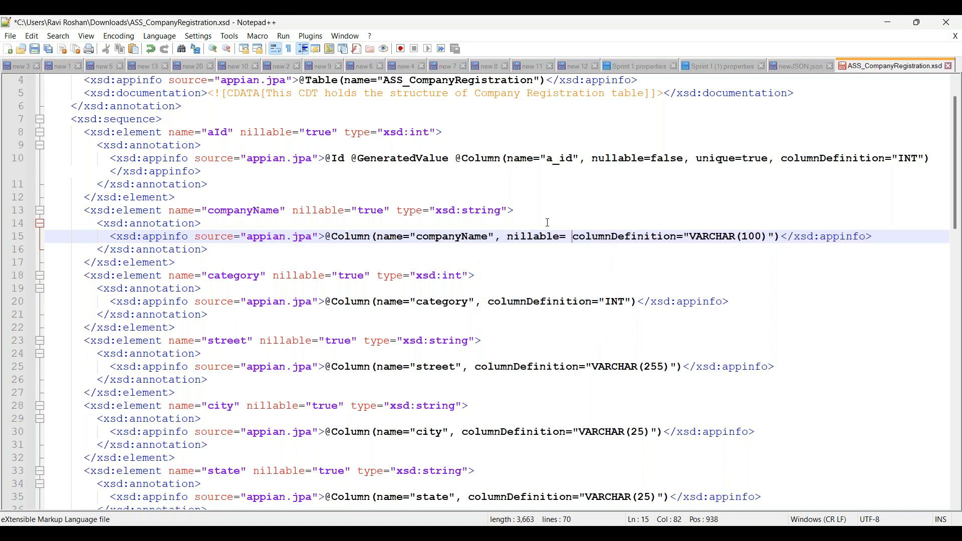
type(",")
key("Left")
key("Left")
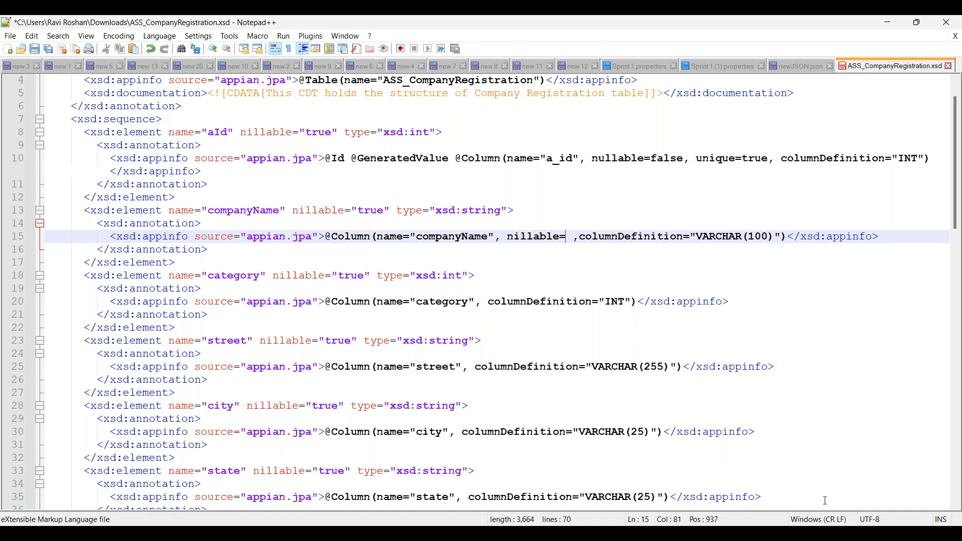
type("true")
left_click(462, 295)
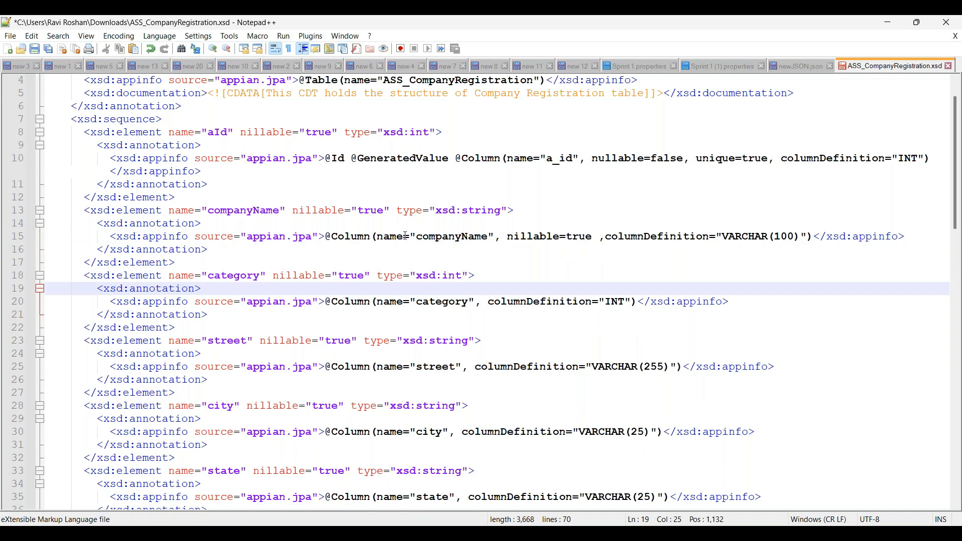
left_click_drag(500, 240, 593, 240)
left_click(518, 242)
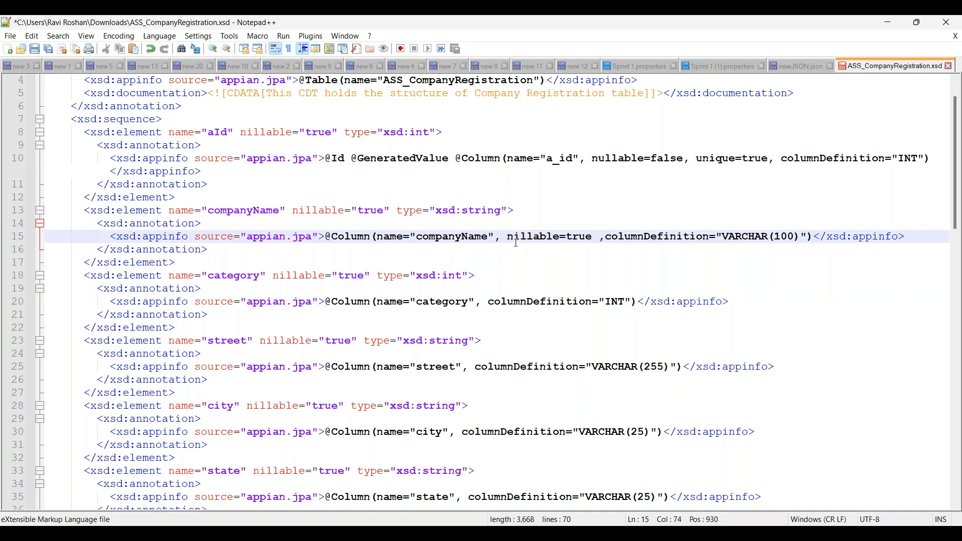
key("BackSpace")
type("u")
double_click(585, 240)
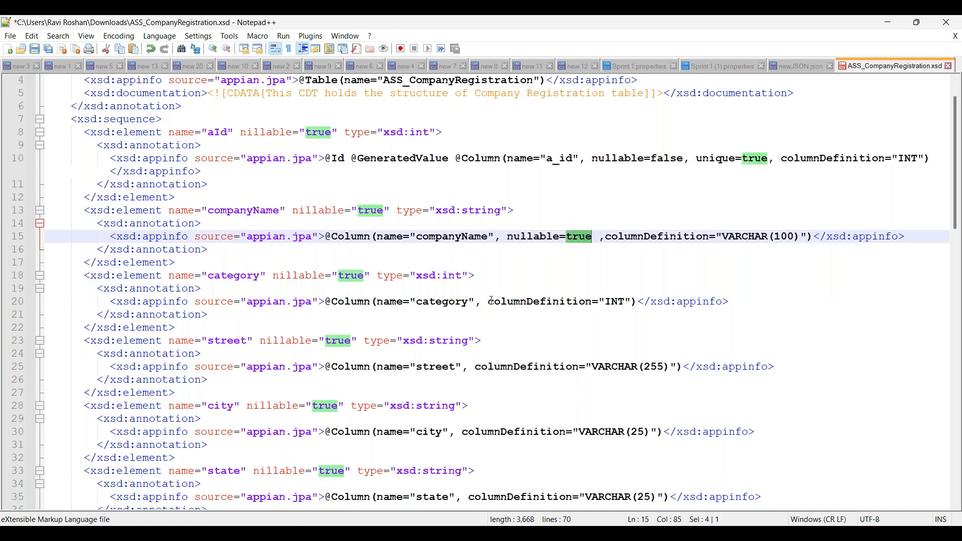
scroll(491, 300, "down", 2)
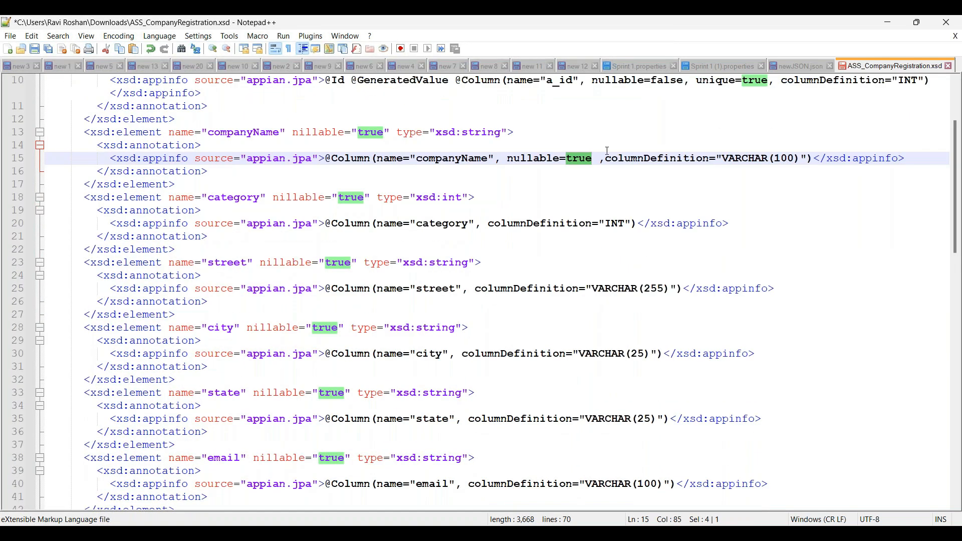
scroll(608, 151, "up", 2)
left_click_drag(294, 208, 390, 210)
left_click(570, 243)
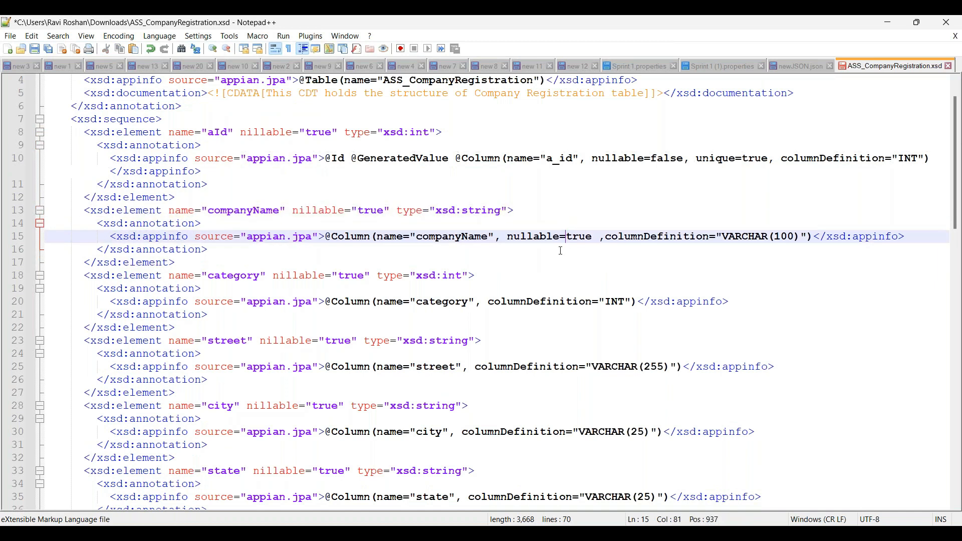
scroll(237, 220, "down", 2)
scroll(229, 204, "down", 1)
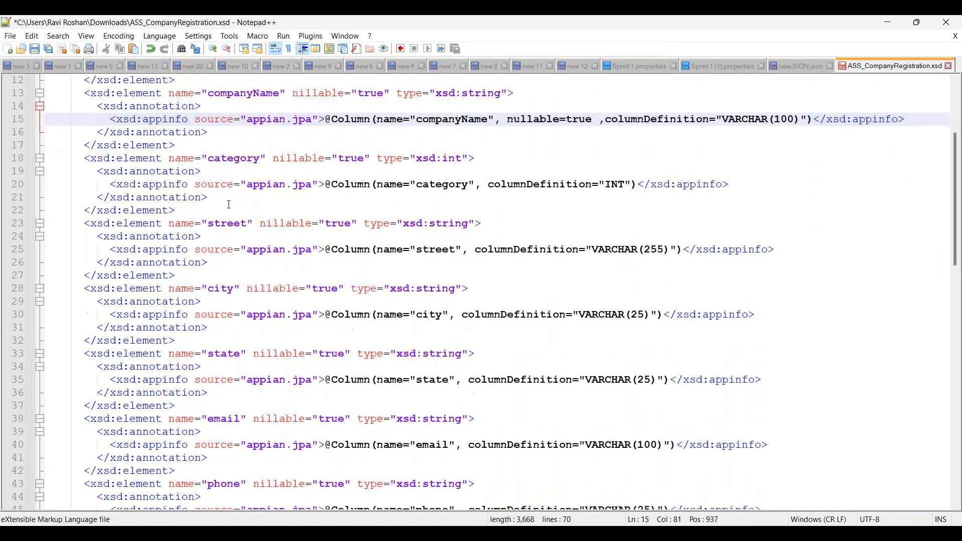
left_click(229, 205)
left_click(225, 360)
left_click(225, 419)
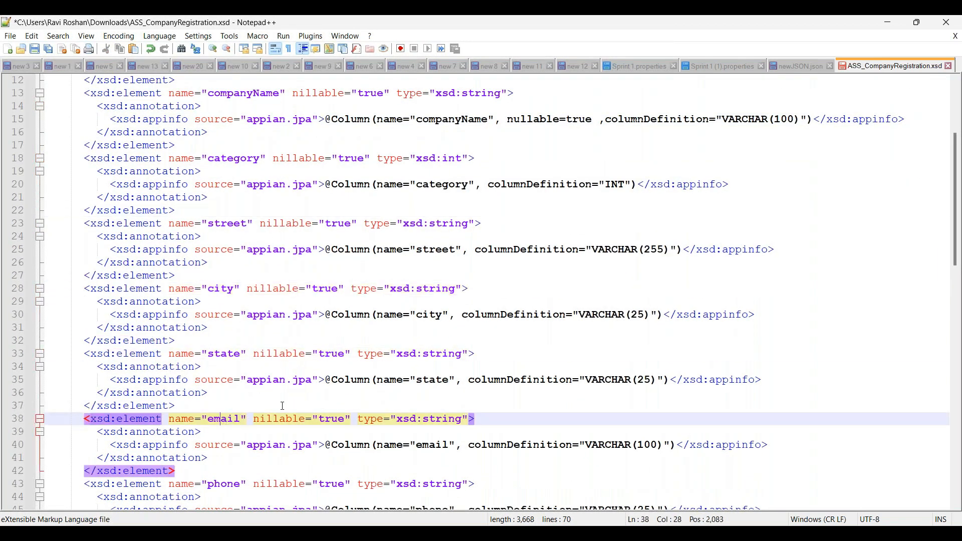
scroll(350, 331, "down", 3)
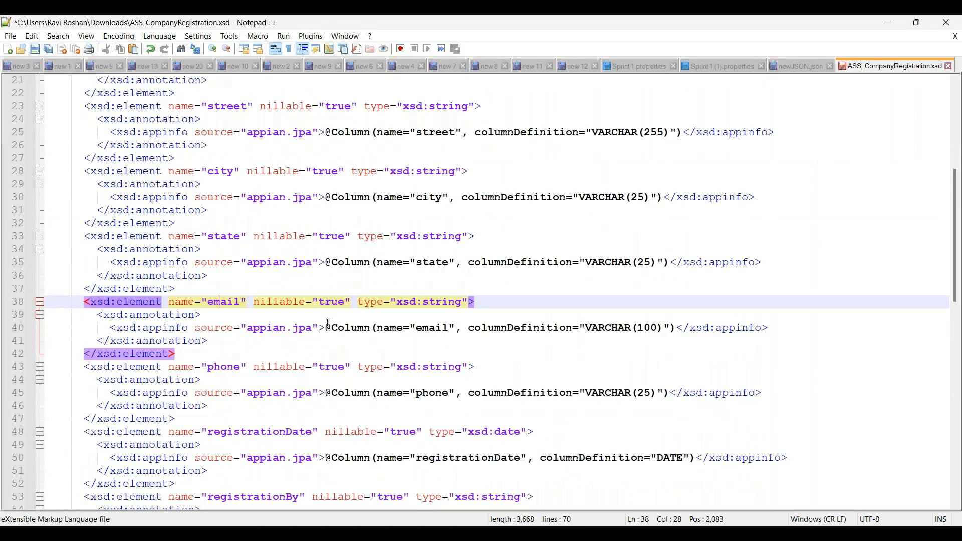
scroll(328, 321, "down", 2)
left_click_drag(325, 314, 377, 315)
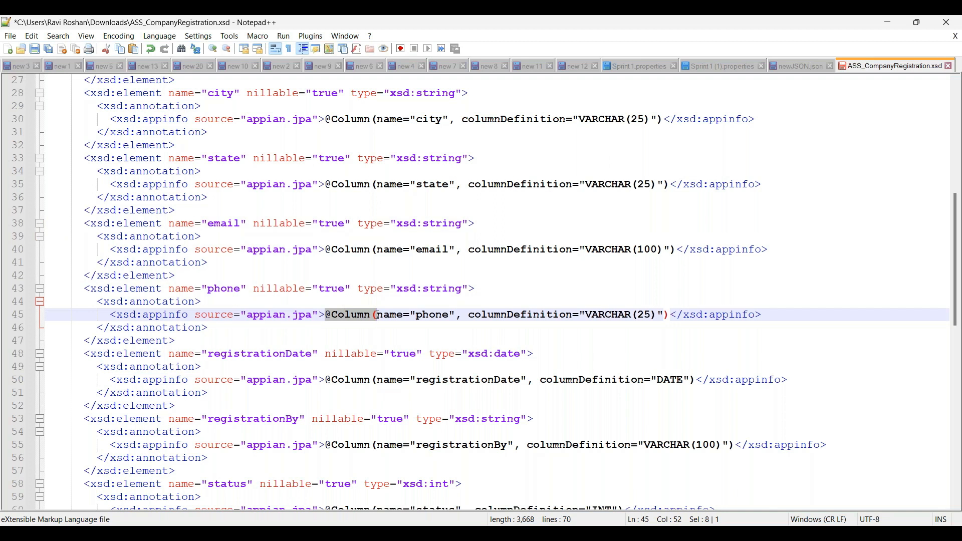
scroll(377, 314, "down", 4)
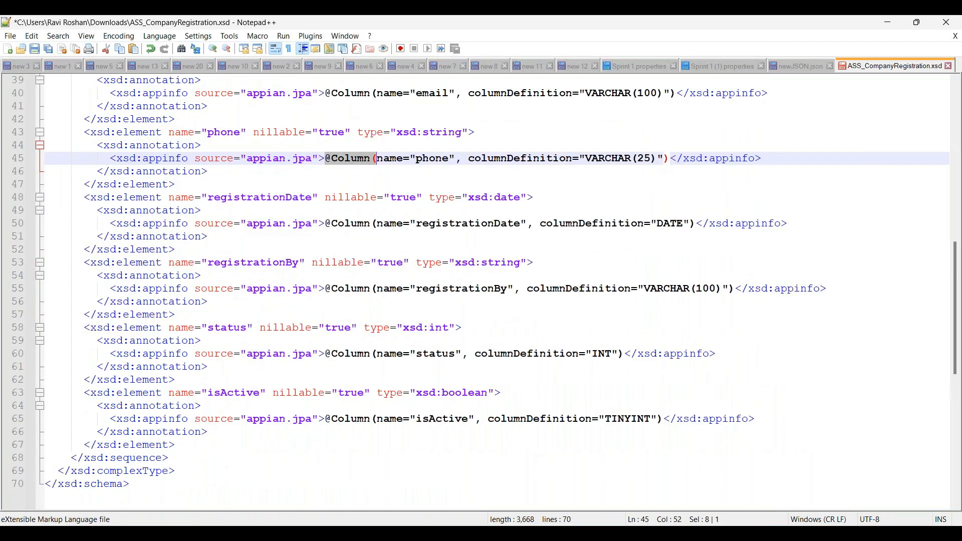
scroll(497, 293, "up", 13)
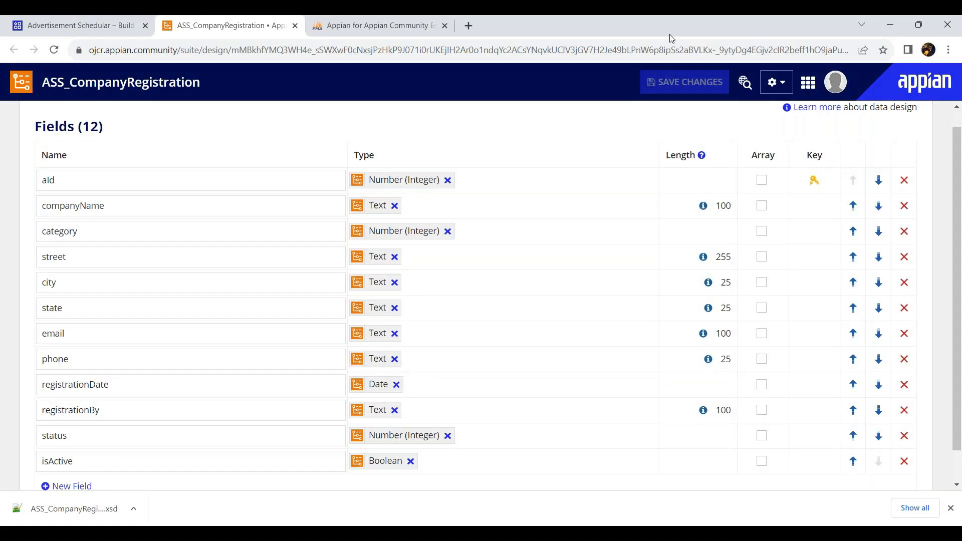
- Switch to Appian in the browser, dismiss the downloads bar and close the ASS_CompanyRegistration data type to return to the application's objects
left_click(951, 509)
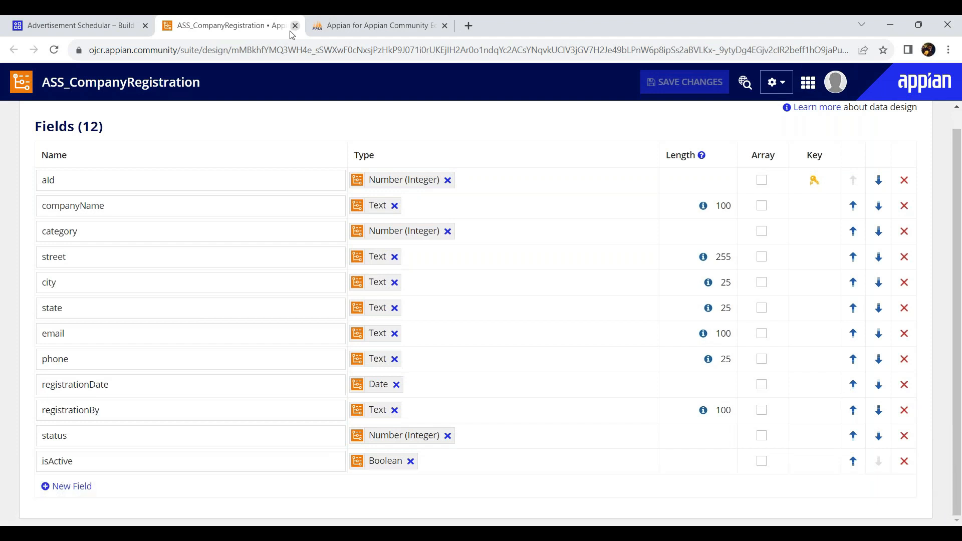
middle_click(257, 29)
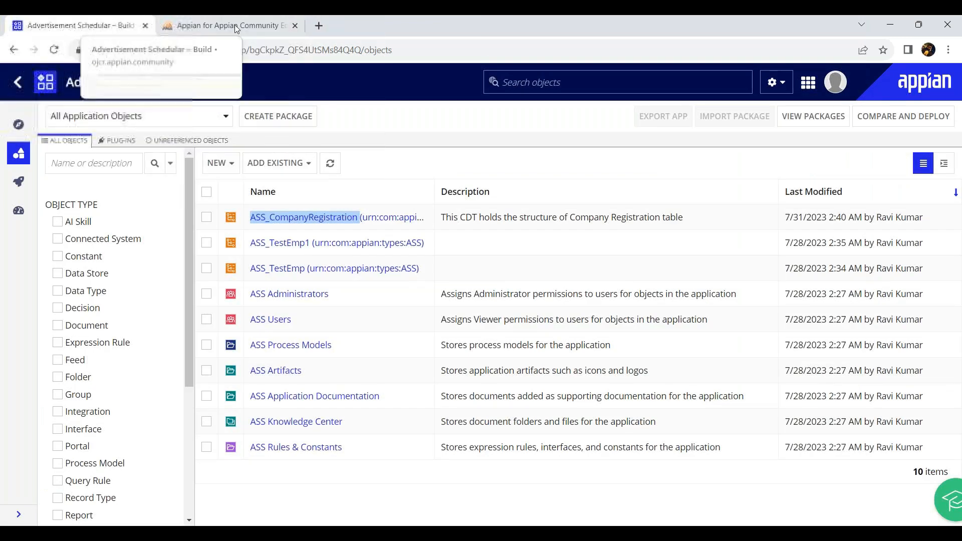
left_click(401, 125)
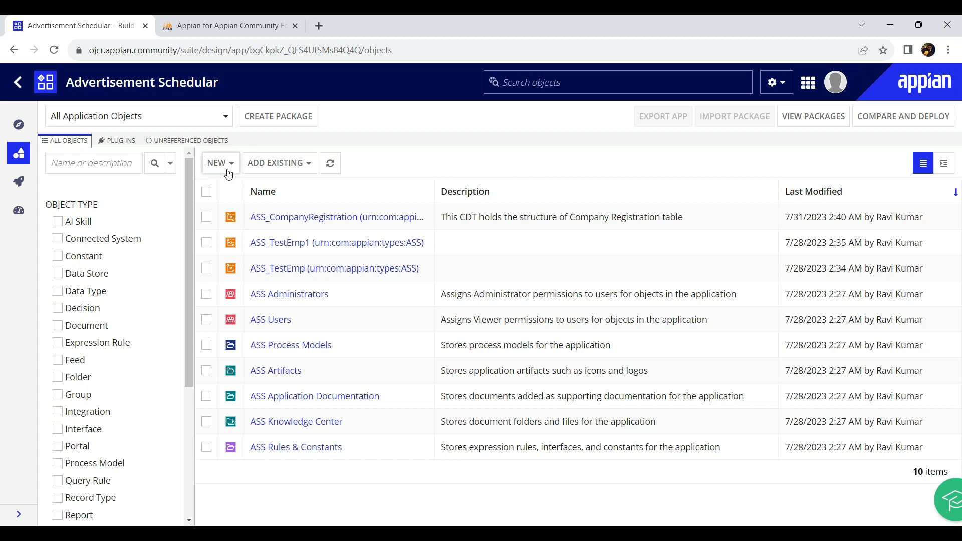
left_click_drag(300, 235, 507, 167)
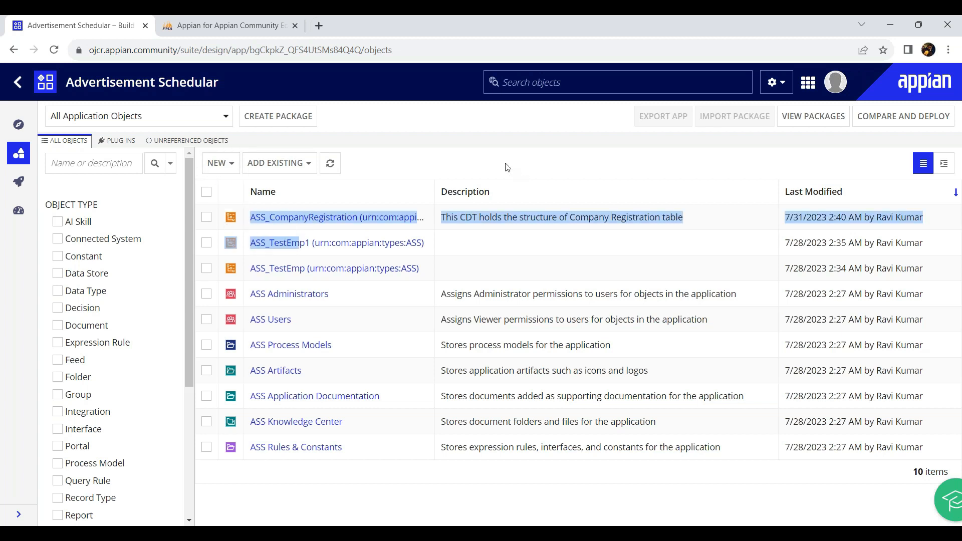
left_click(489, 161)
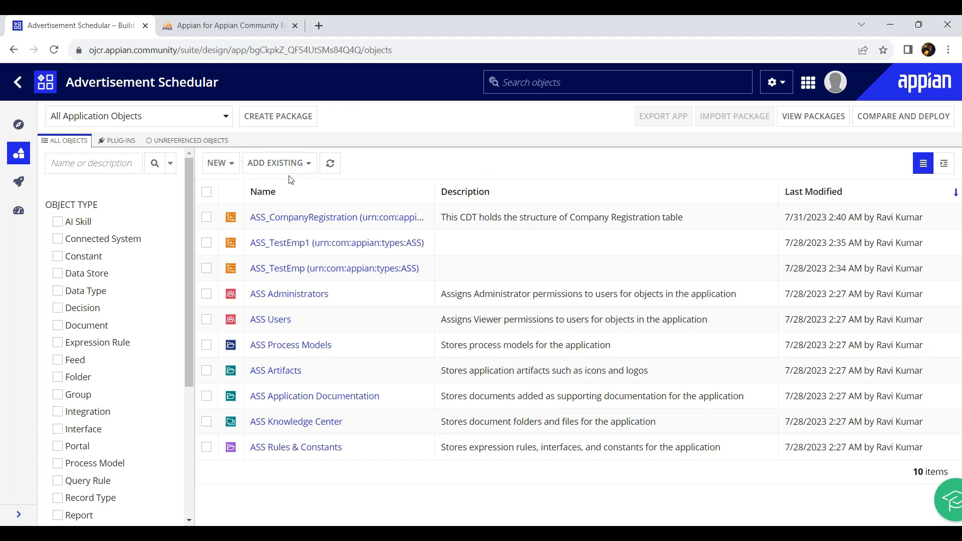
- Create a data store named ASS DS with the description "This Data Store is for ASS App" and the data source jdbc/Appian (Tomcat)
left_click(224, 174)
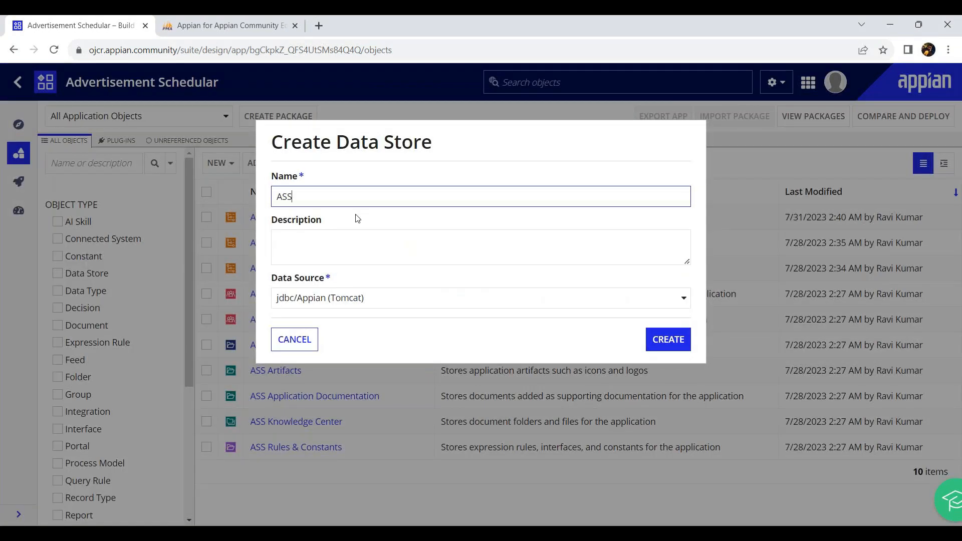
type("DS")
left_click(342, 251)
type("This Data Store is for ")
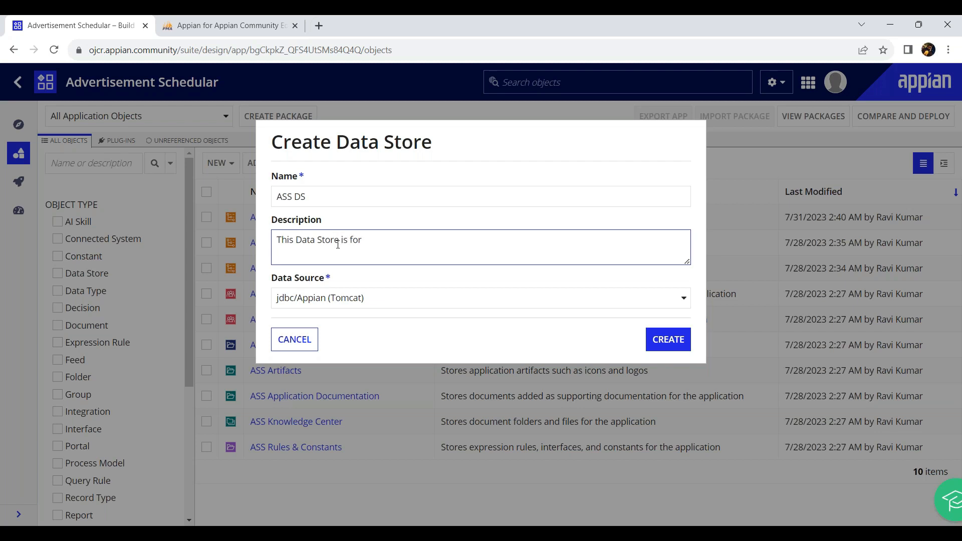
type("ASS App")
left_click_drag(276, 278, 320, 279)
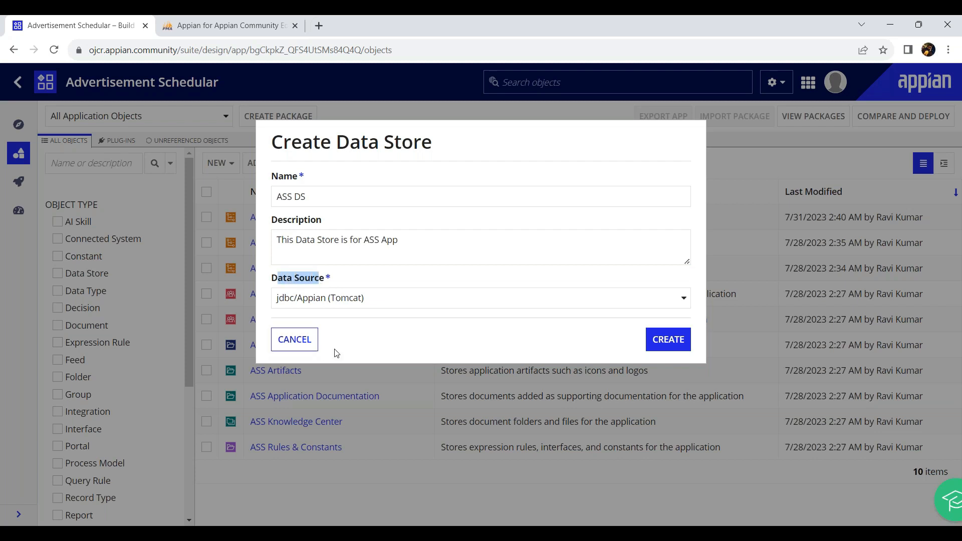
left_click(408, 308)
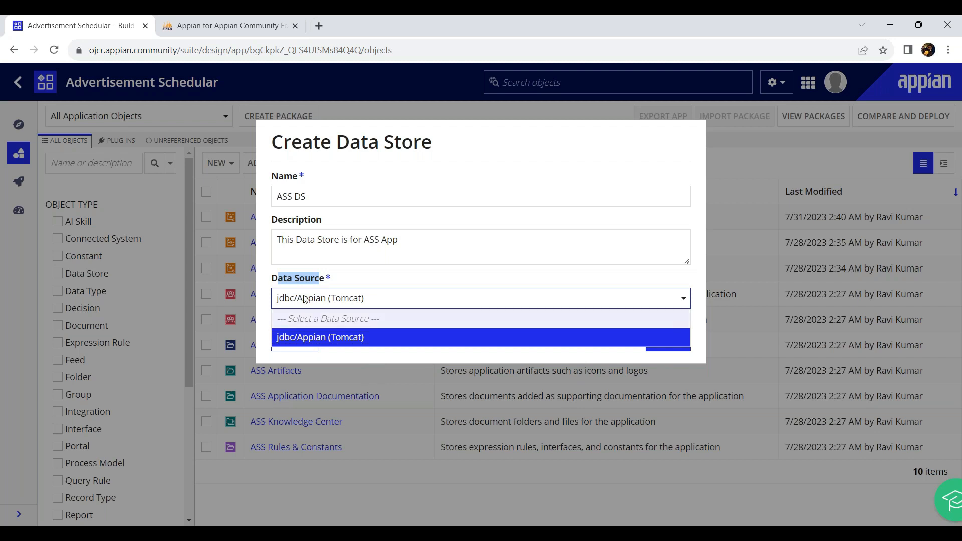
left_click(393, 268)
left_click(669, 345)
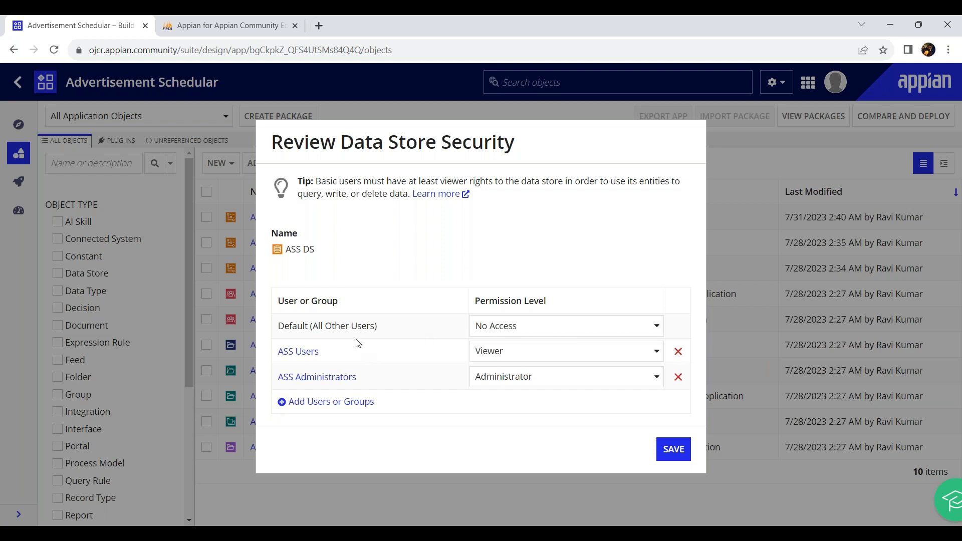
- Review and save the data store's security with ASS Users as Viewer and ASS Administrators as Administrator, and open ASS DS in the designer
left_click_drag(275, 386, 381, 391)
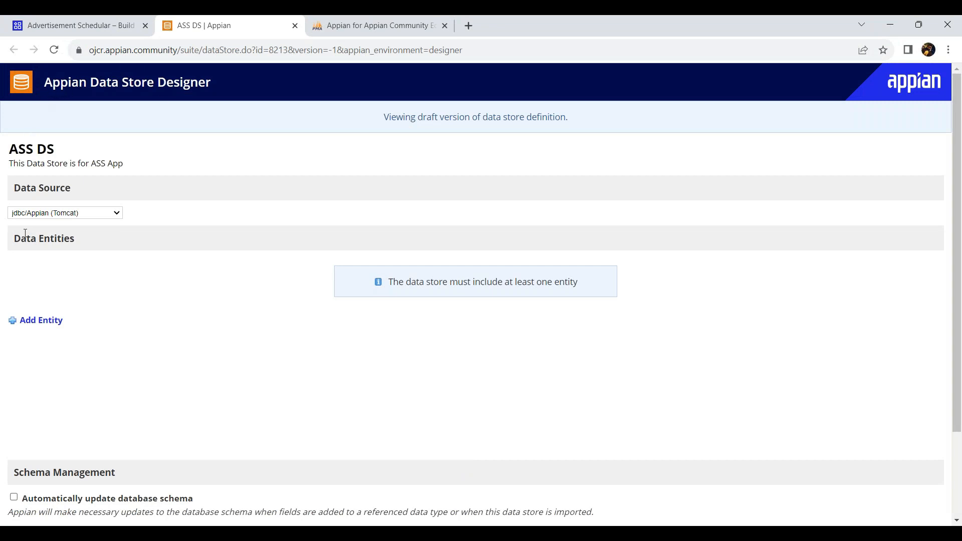
left_click_drag(17, 152, 91, 156)
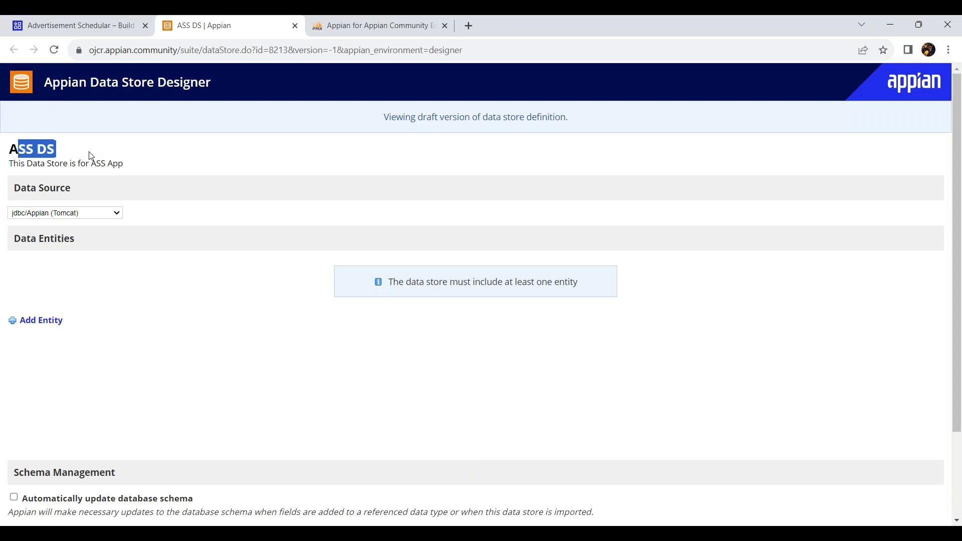
left_click(91, 156)
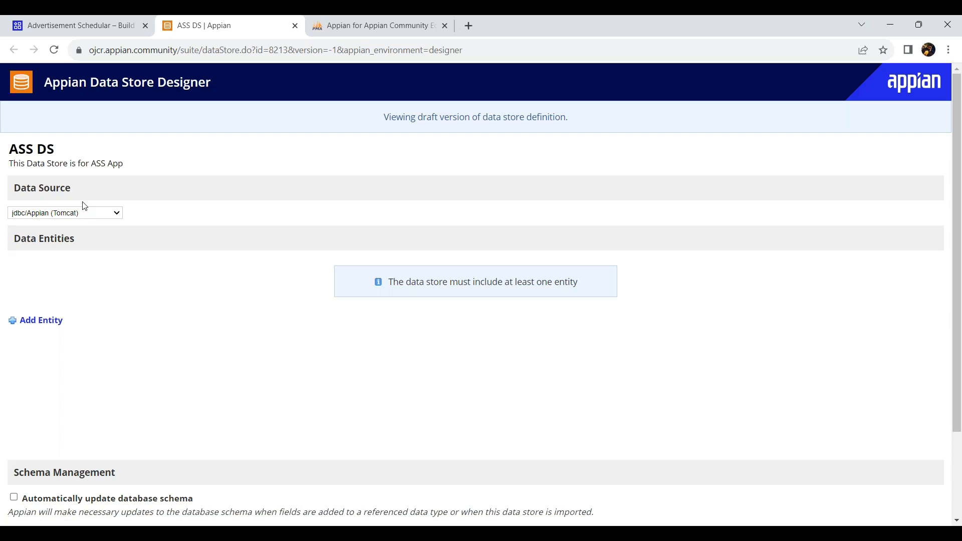
- Add a new entity to the ASS DS data store and enter ASS_CompanyRegistration as its name, checking the data type's name in the application objects
left_click(43, 322)
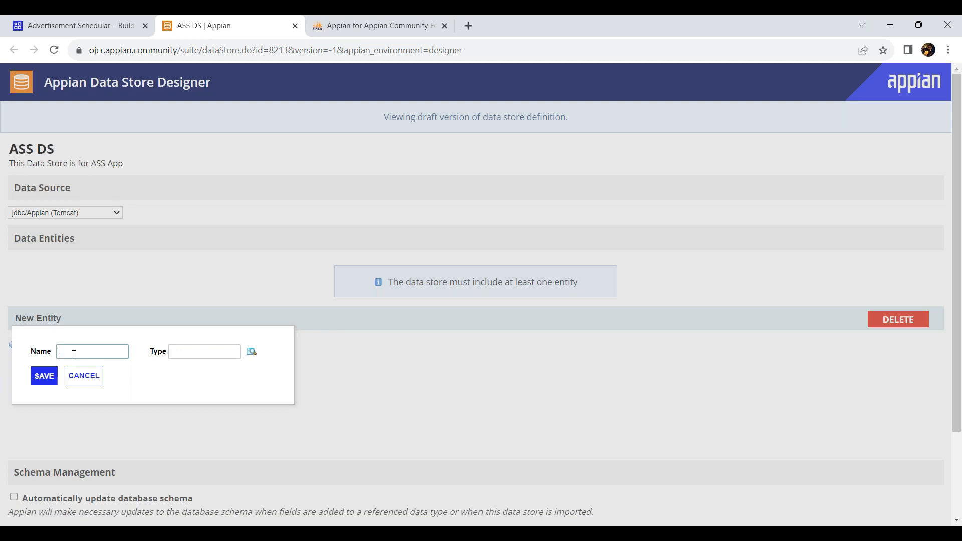
type("ASS")
left_click(45, 22)
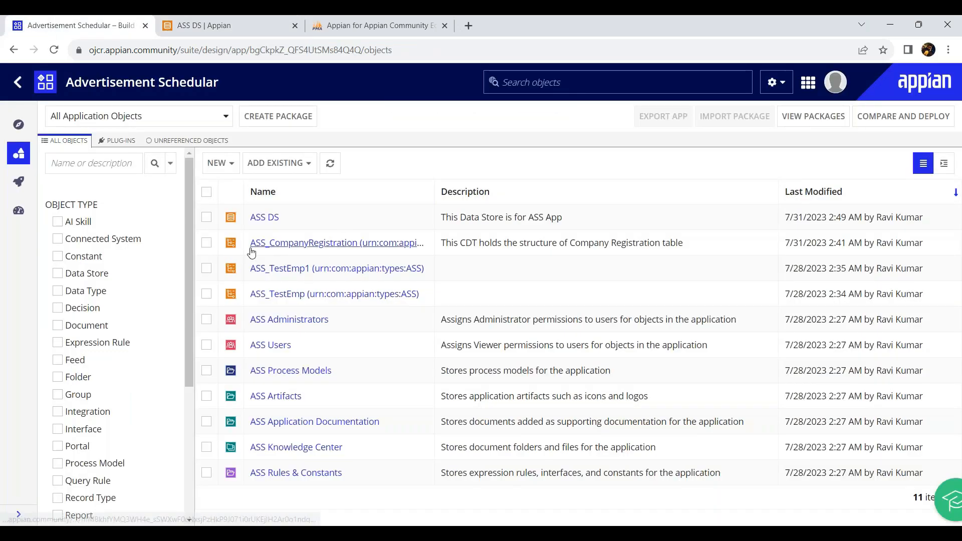
left_click(221, 25)
type("_Company")
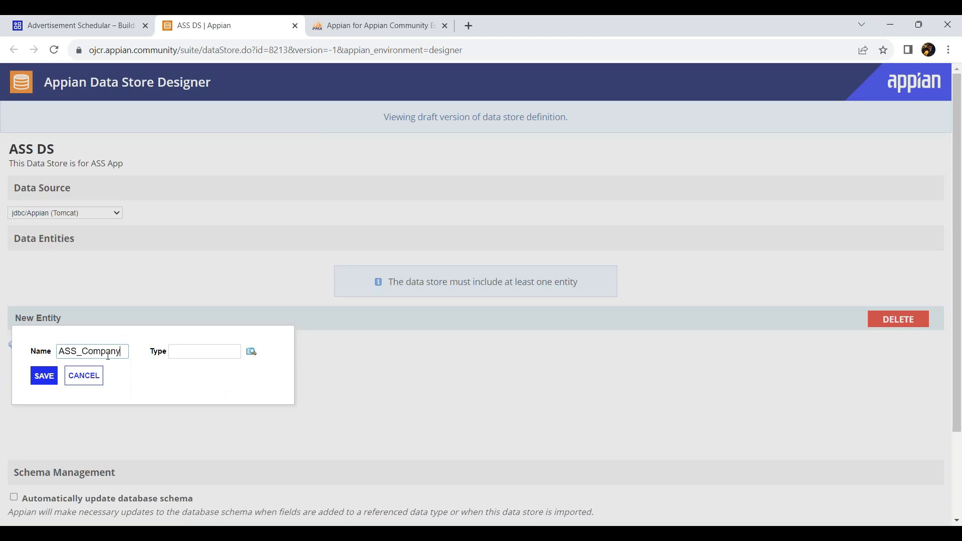
type("Registration")
- Search the custom data types for "ass_c" and choose ASS_CompanyRegistration as the new entity's type
left_click(251, 351)
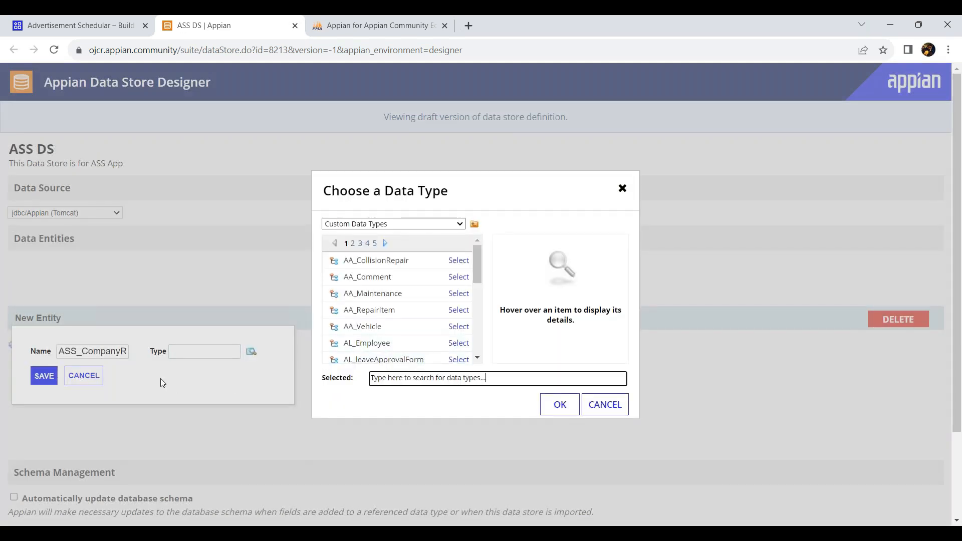
left_click(547, 378)
type("ass-")
type("_c")
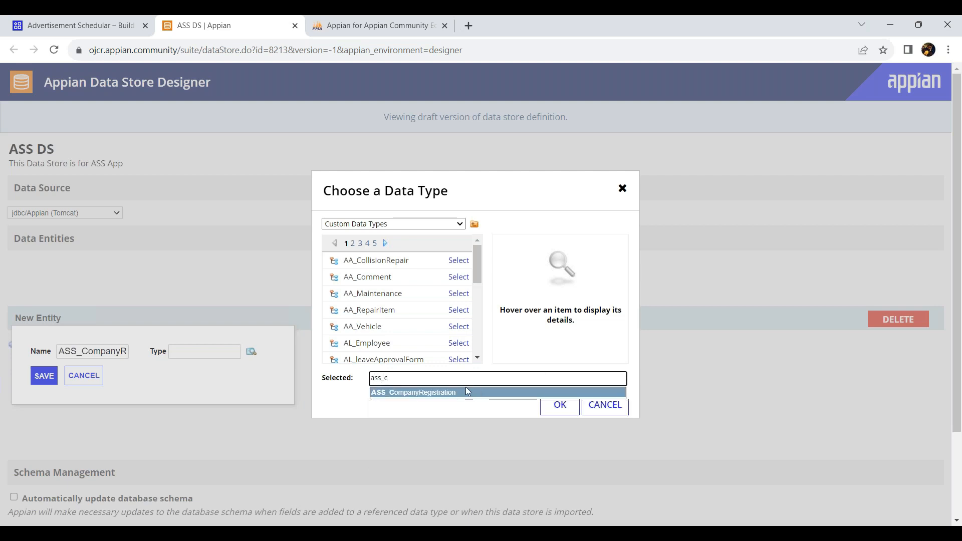
left_click(467, 392)
left_click(561, 406)
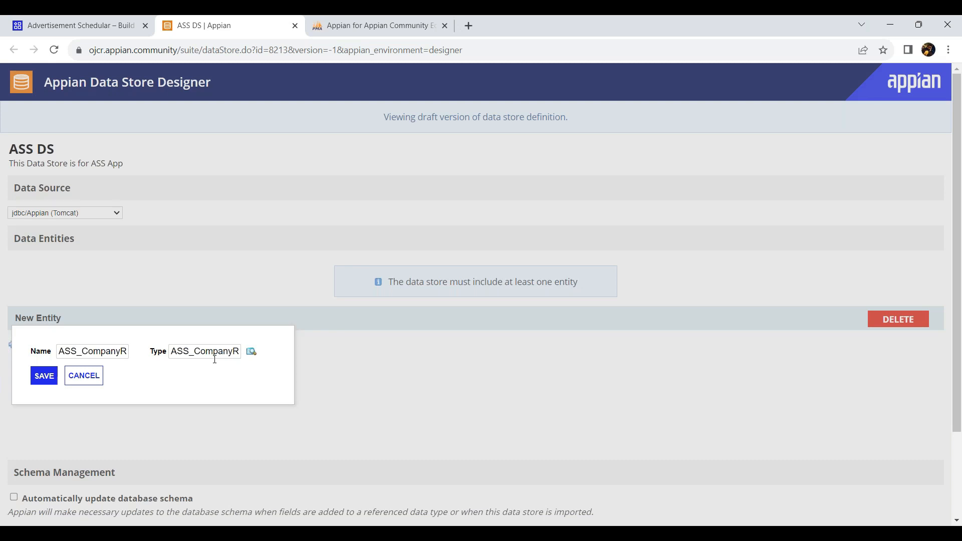
- Extend the entity's name to ASS_CompanyRegistration_Entity and save the entity
left_click(122, 352)
key("End")
type("_")
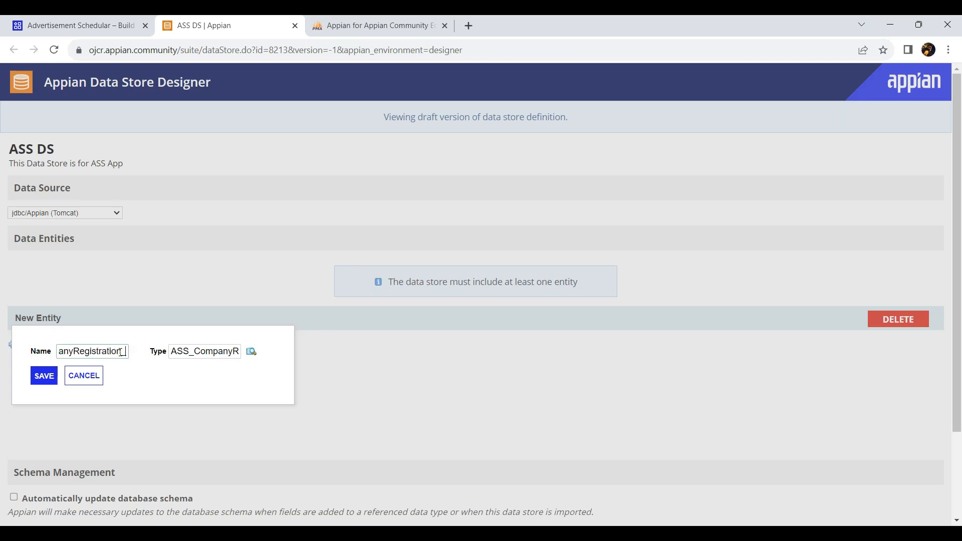
type("Entity")
left_click(50, 379)
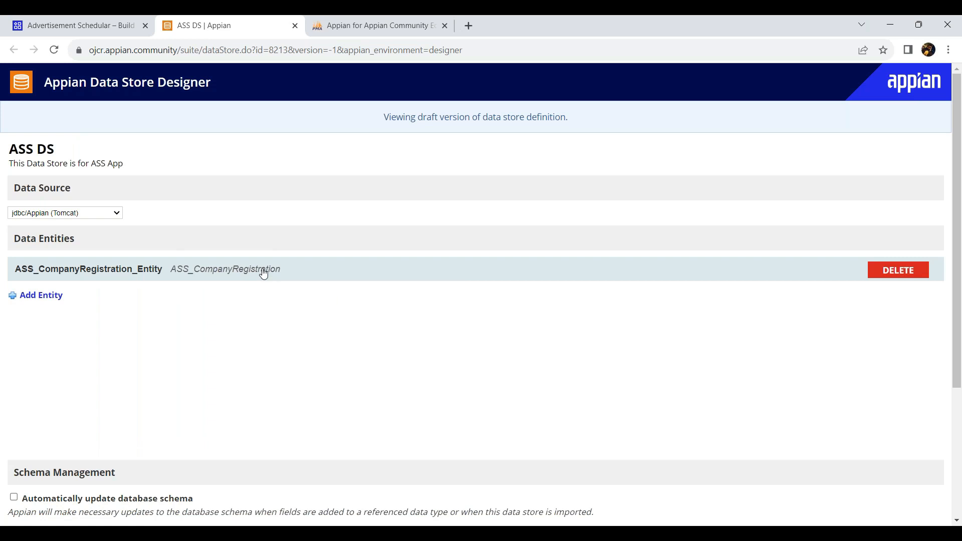
- Verify the entity mappings against the database, and save and publish the data store
scroll(225, 311, "down", 3)
left_click(74, 480)
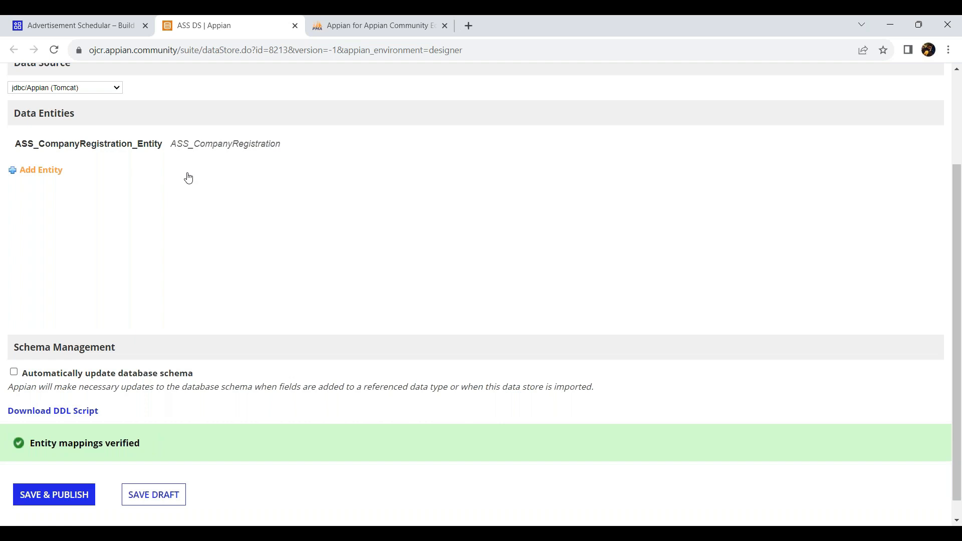
left_click(64, 494)
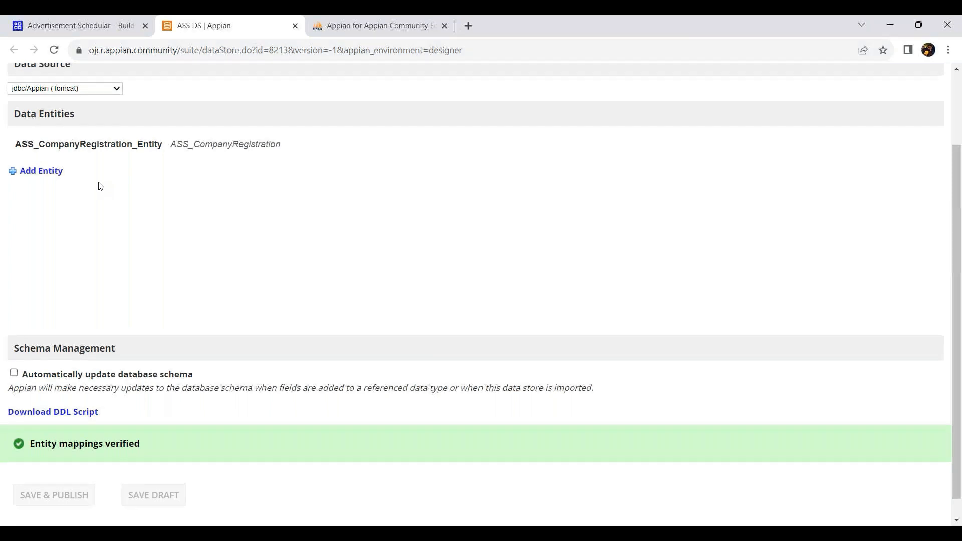
scroll(100, 187, "up", 2)
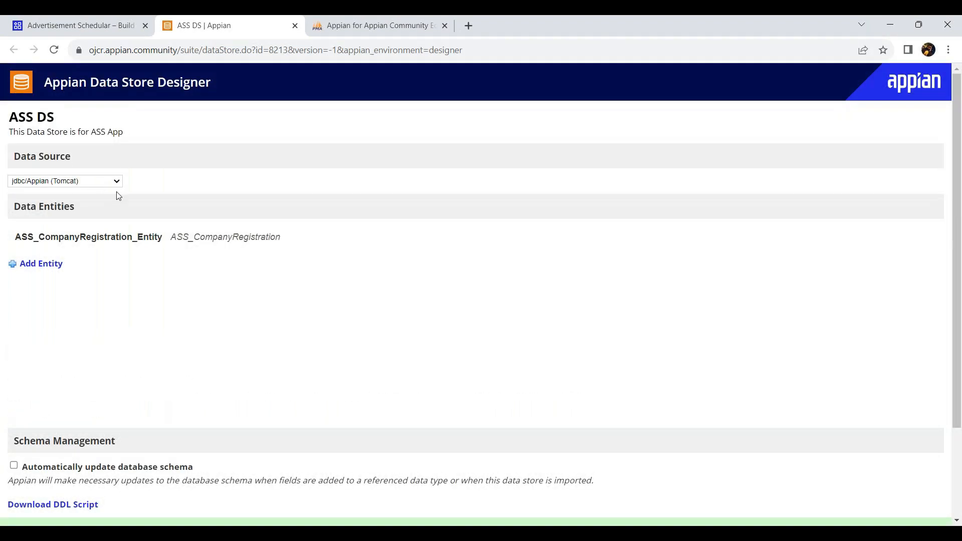
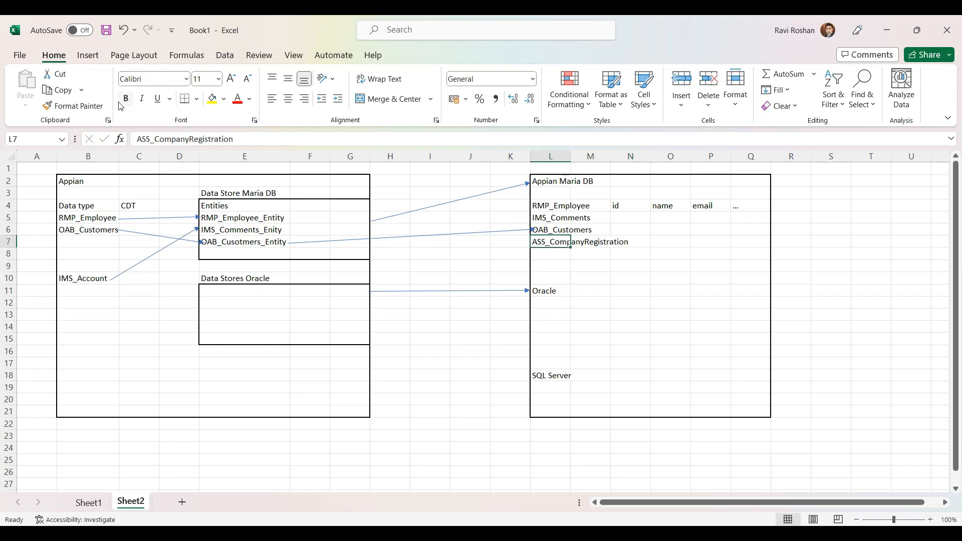
- Switch to the Excel diagram, color the database's ASS_CompanyRegistration entry red, and add ASS_CompanyRegistration in red to cell B8 under the data types
left_click(602, 273)
left_click(555, 245)
left_click(68, 245)
left_click(69, 253)
type("ASS_")
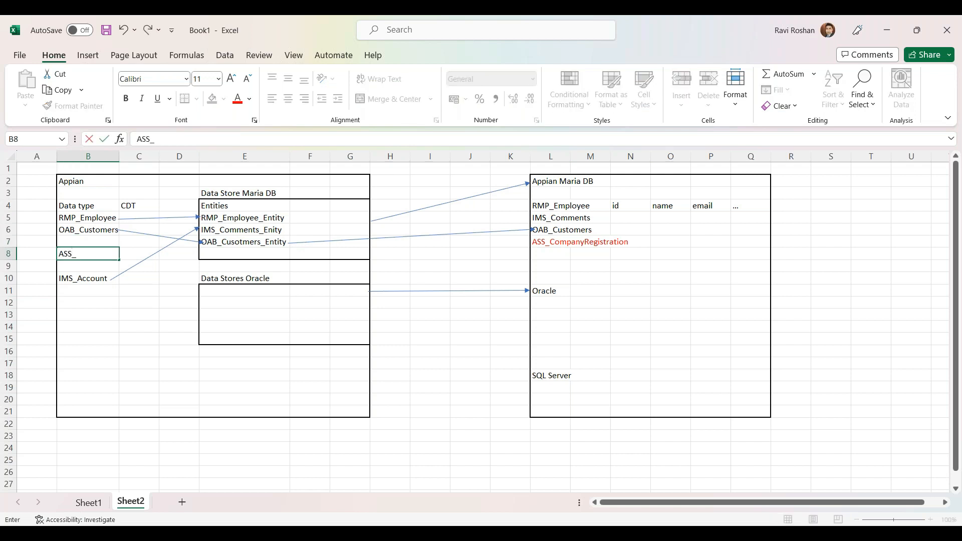
type("CompanyRegistrati")
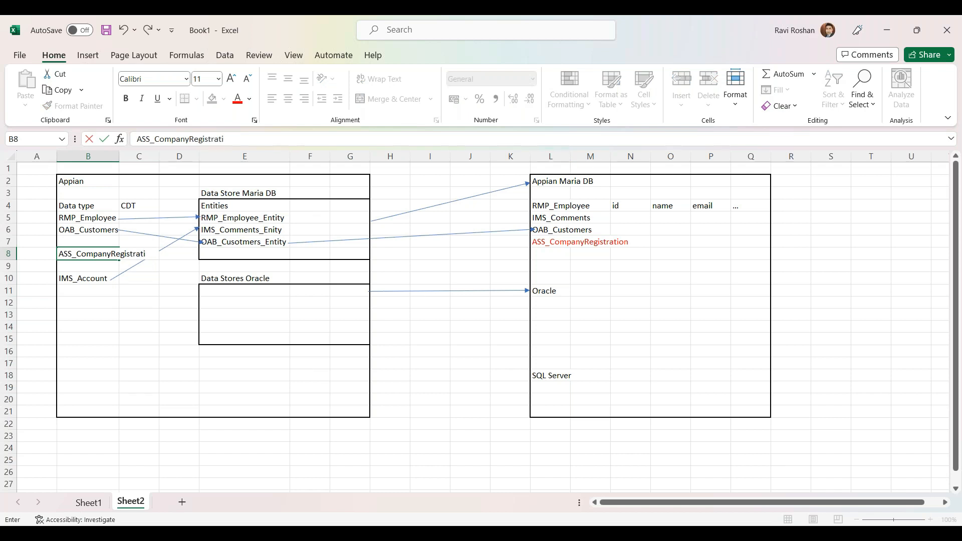
type("on")
left_click(83, 302)
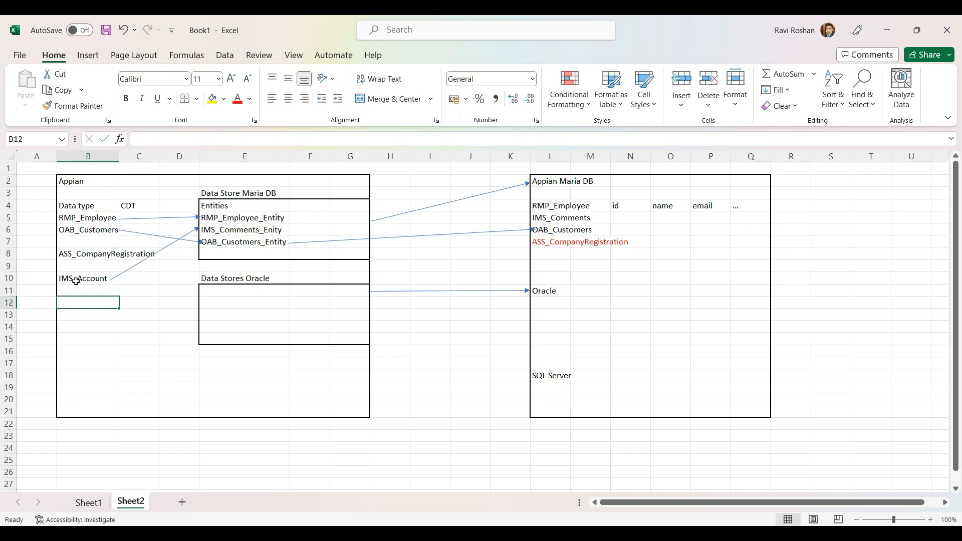
left_click(70, 256)
left_click(237, 98)
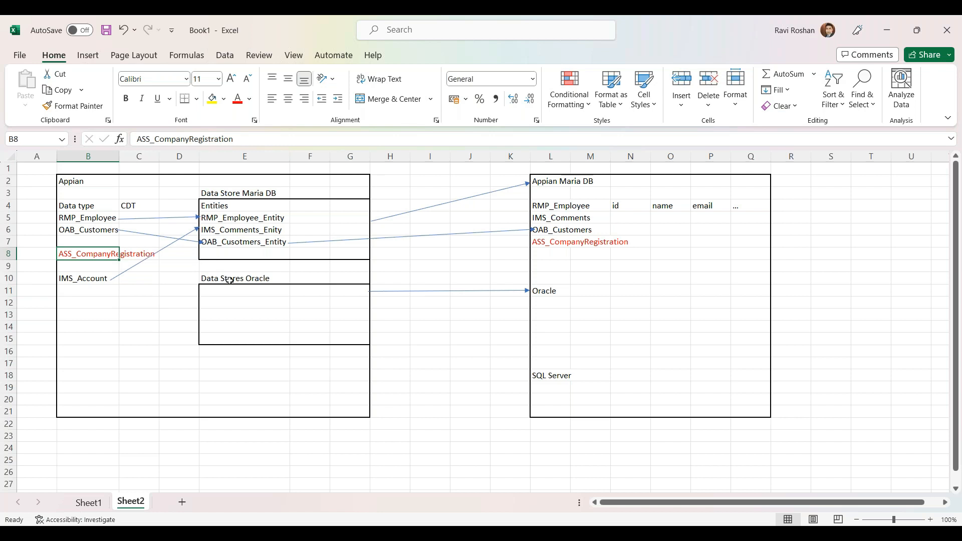
- Change the "Data Stores Oracle" heading to "ASS Data Stores" and color it red
left_click(255, 278)
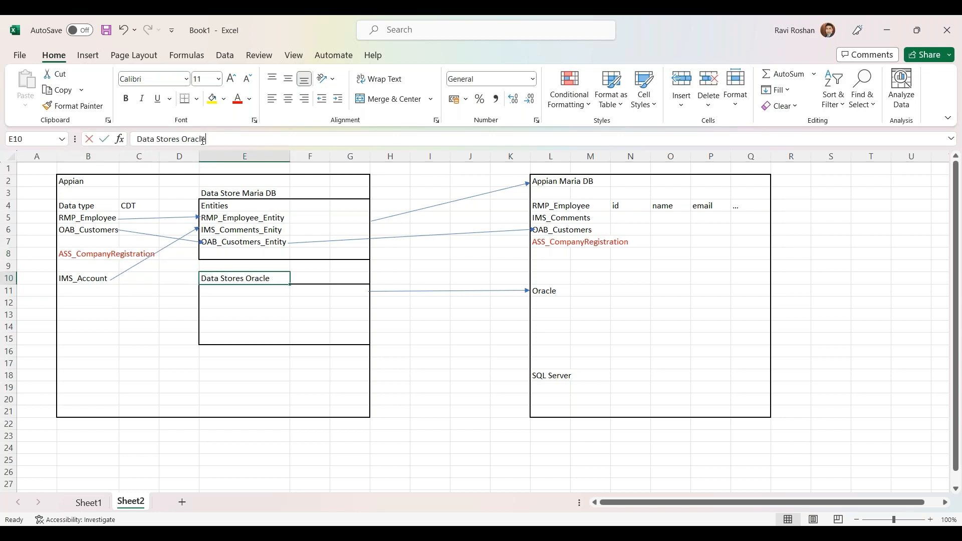
left_click(238, 144)
double_click(193, 139)
key("BackSpace")
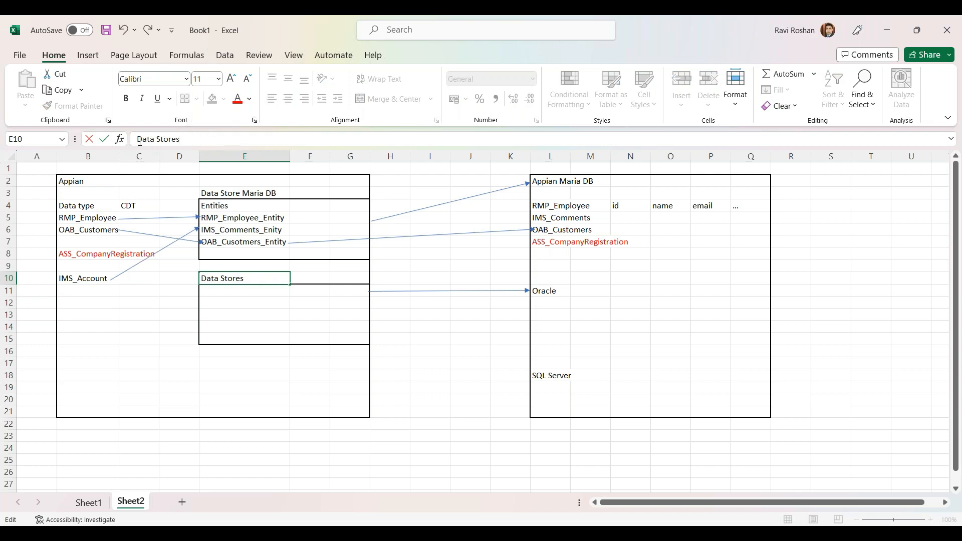
type("ASS")
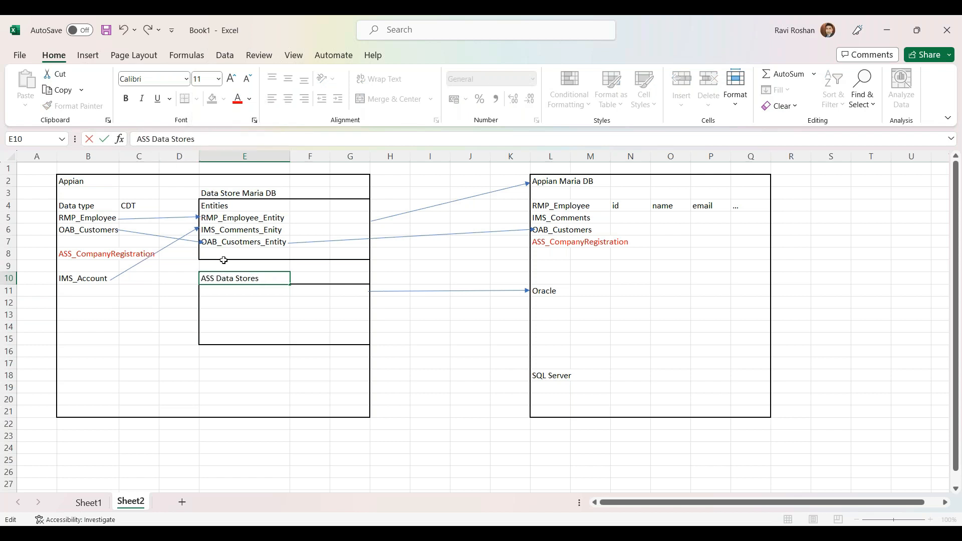
left_click(229, 326)
left_click(219, 278)
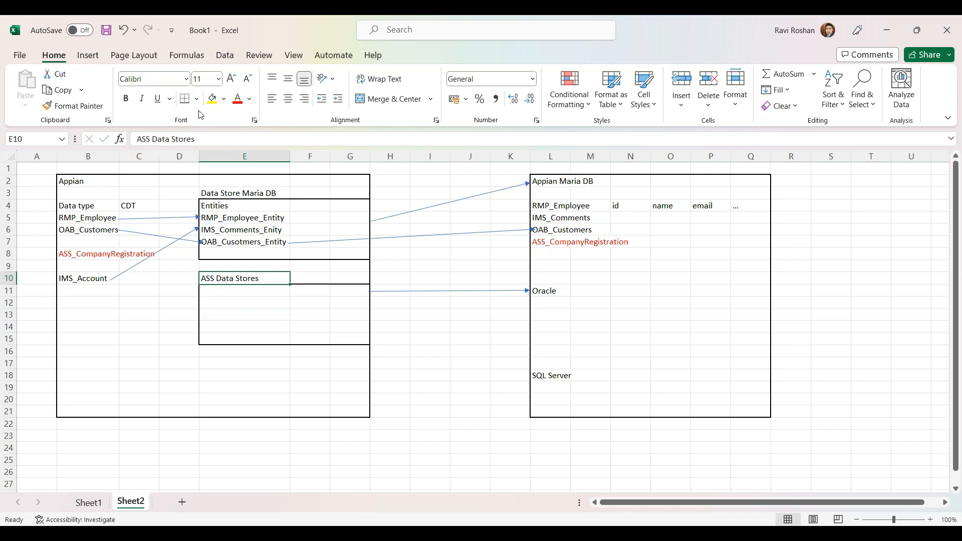
left_click(238, 102)
- Move IMS_Account to cell B7 directly below OAB_Customers and reposition the start of its arrow beside it
left_click_drag(107, 279, 102, 258)
double_click(90, 279)
left_click(107, 291)
left_click(113, 276)
left_click(97, 286)
left_click(96, 279)
left_click_drag(97, 275, 95, 242)
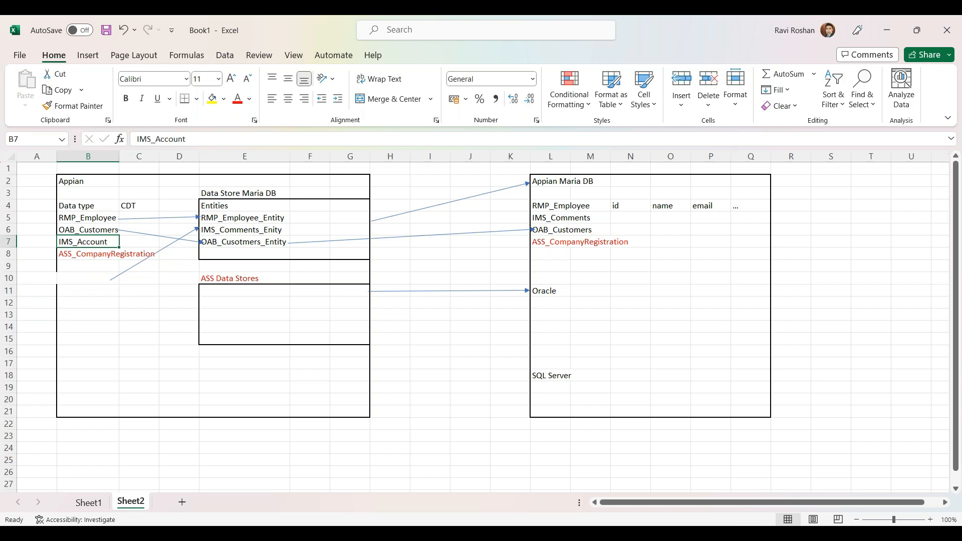
left_click(113, 278)
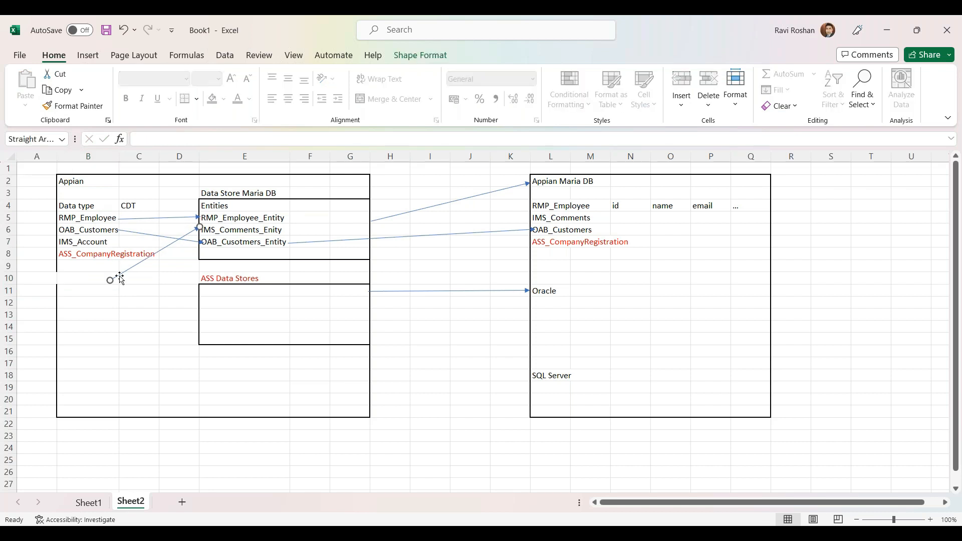
left_click_drag(111, 280, 89, 291)
- Move the ASS_CompanyRegistration data type entry down to cell B11
left_click(97, 254)
left_click(93, 337)
left_click(161, 376)
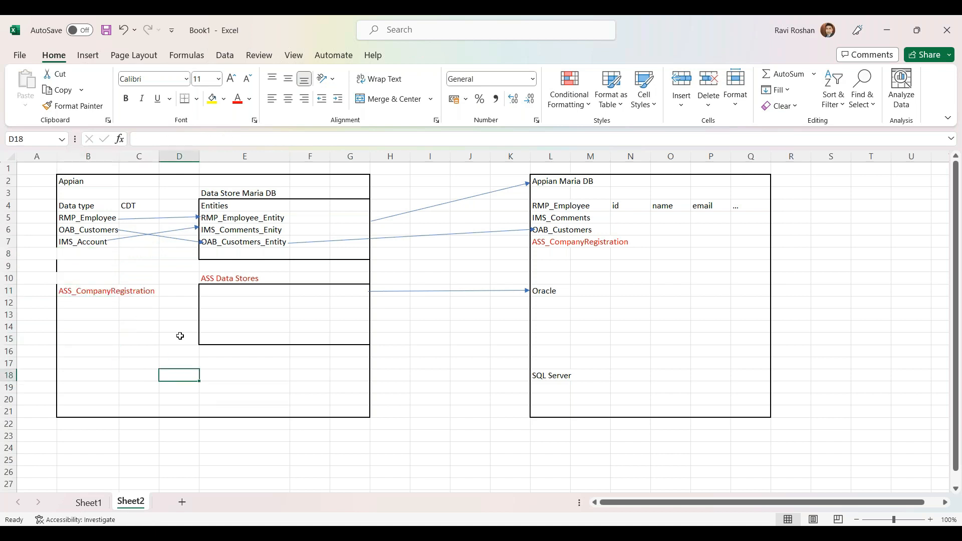
- Add the heading "CDT" in cell B10 above the ASS_CompanyRegistration data type entry
left_click(221, 279)
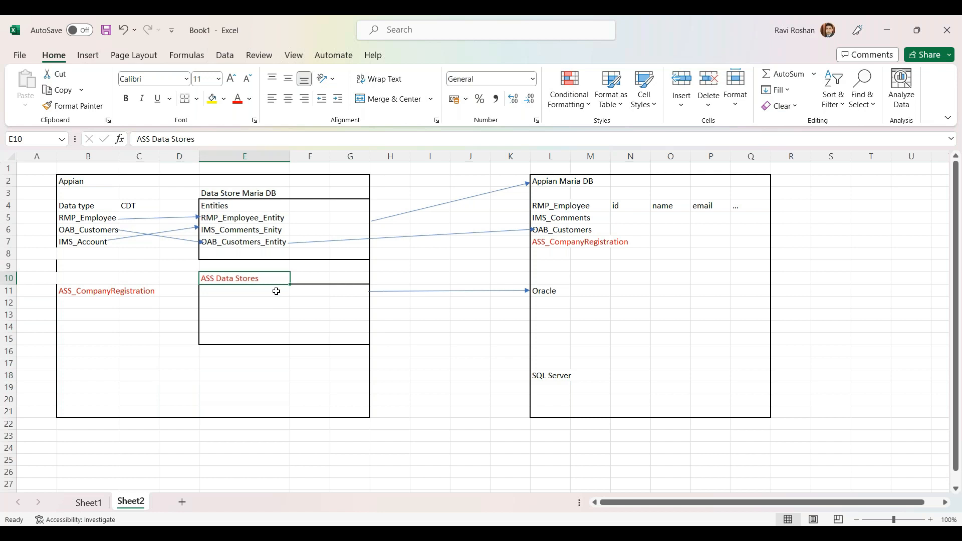
left_click(82, 292)
left_click(82, 278)
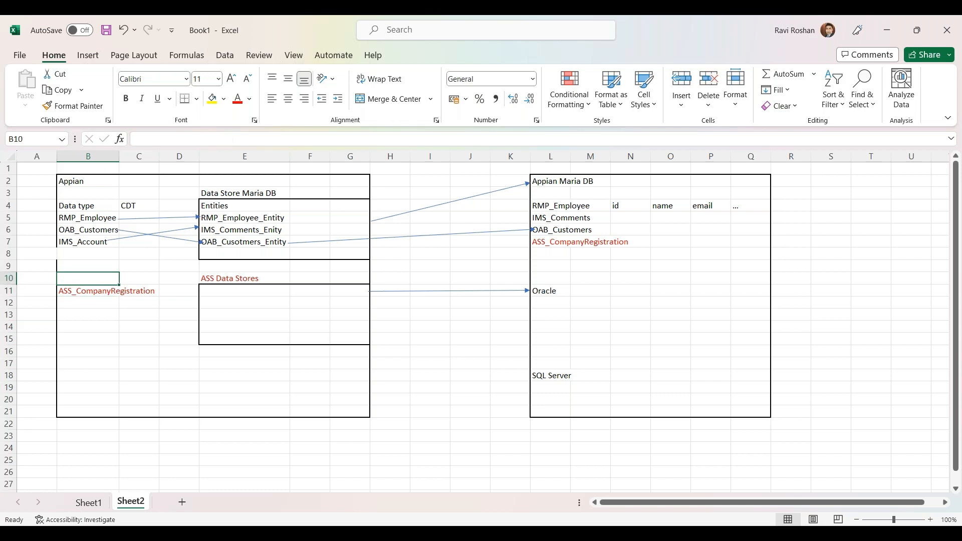
type("CDT")
left_click(80, 304)
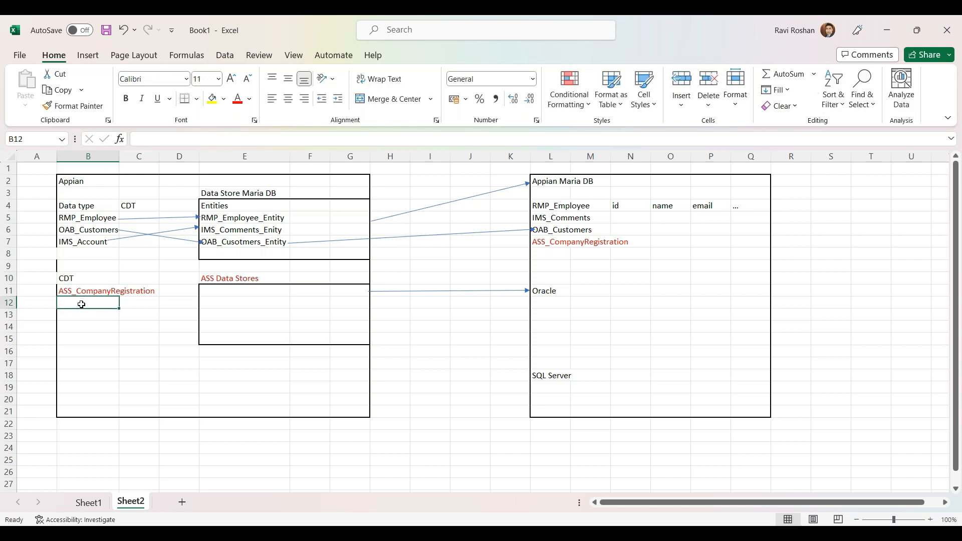
left_click(79, 292)
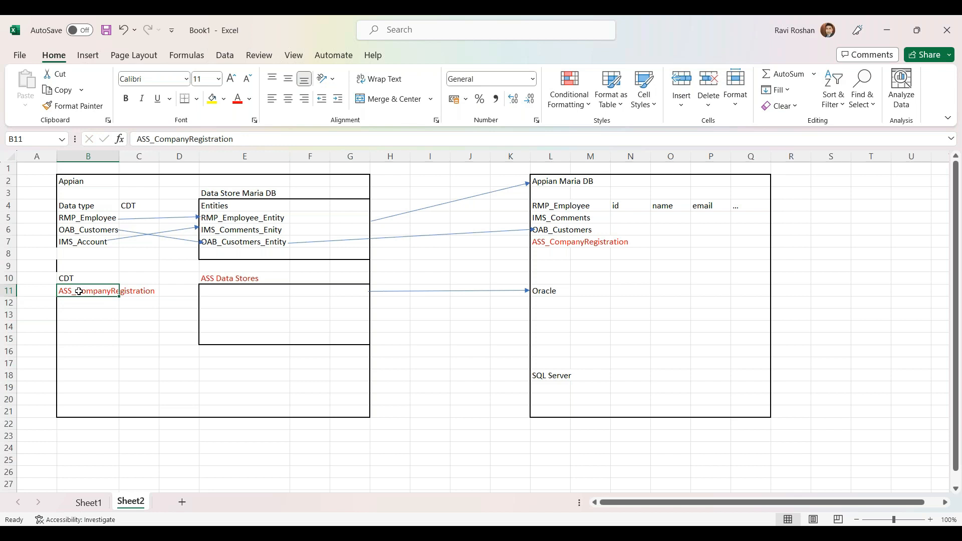
- Move the arrow pointing to Oracle down to row 15, near the lower edge of the ASS Data Stores box
left_click(551, 243)
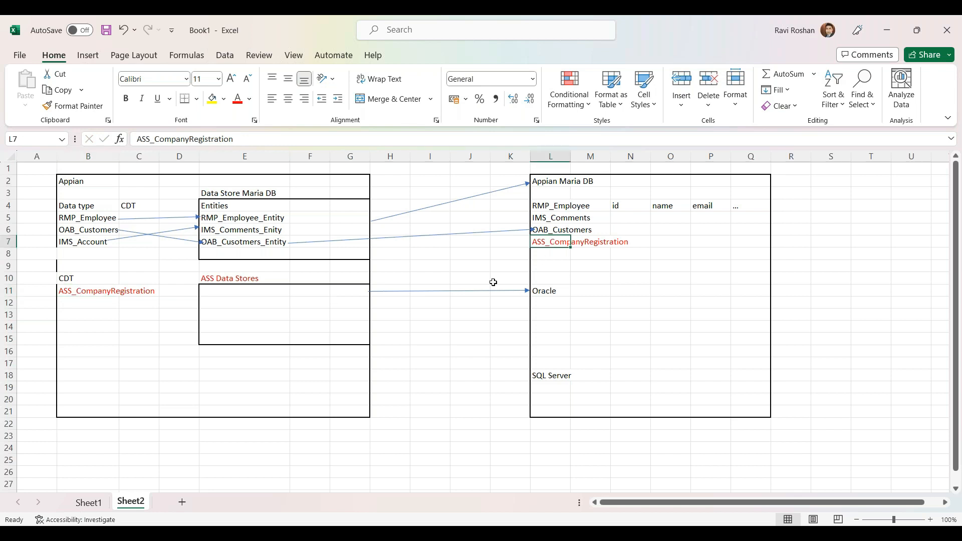
left_click(409, 291)
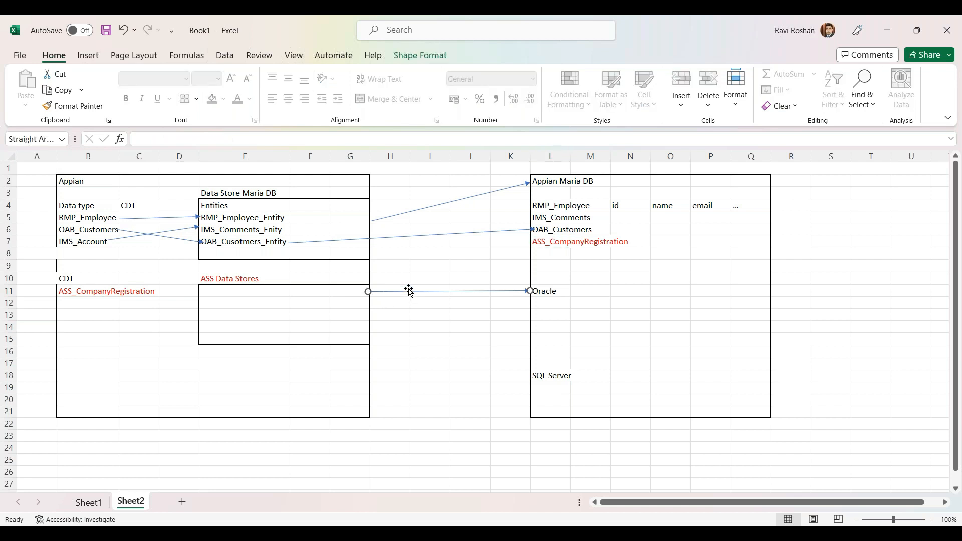
left_click_drag(409, 291, 406, 338)
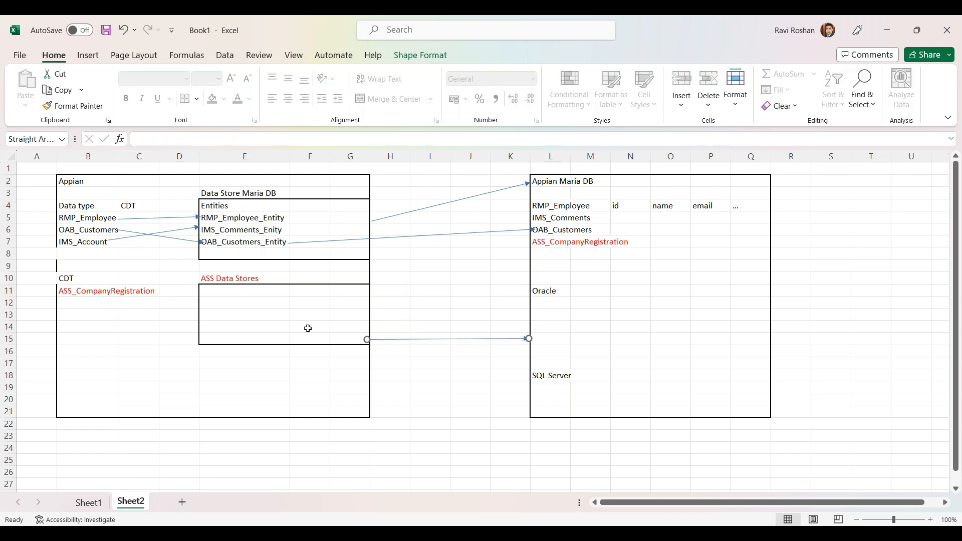
- Enter "Entity" and "Name-Type" in the first two rows of the ASS Data Stores box
left_click(214, 294)
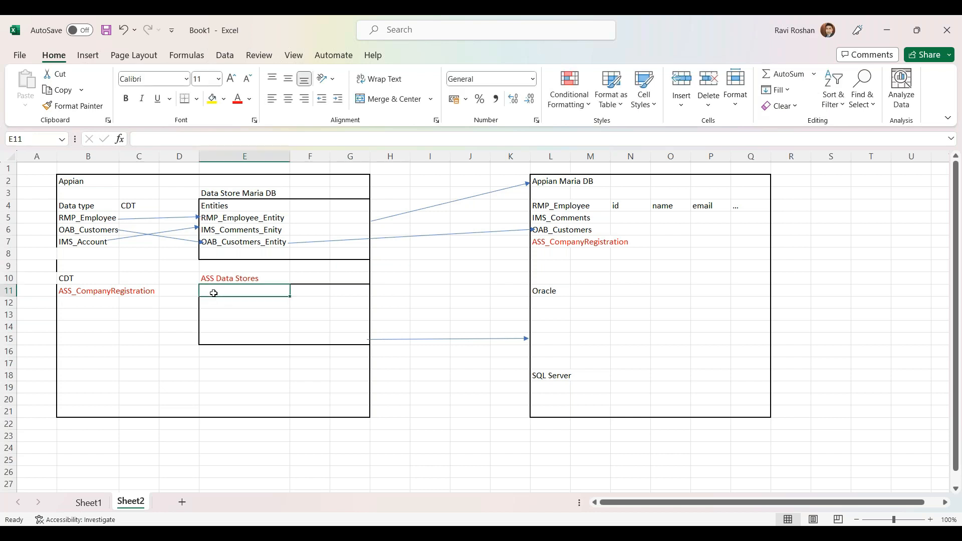
type("Entity")
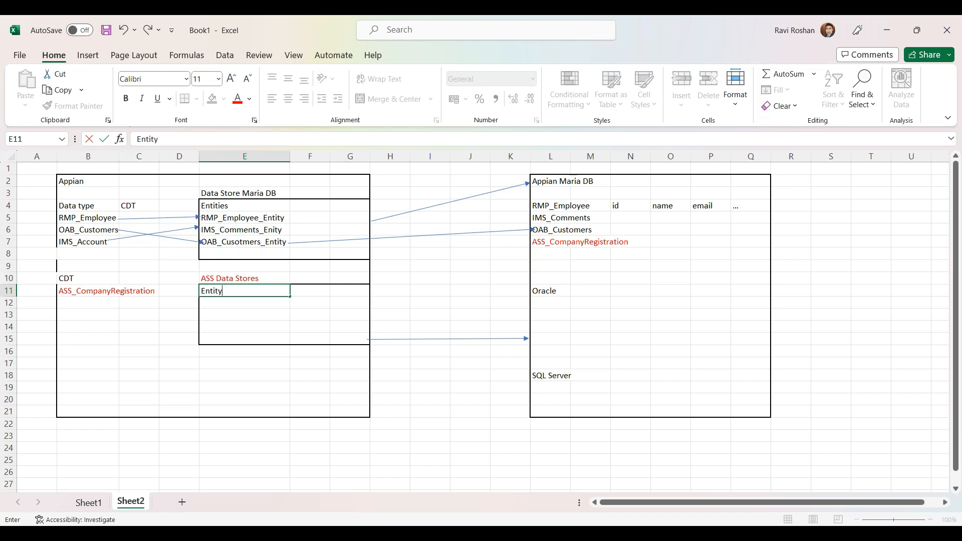
key("Return")
type("Name")
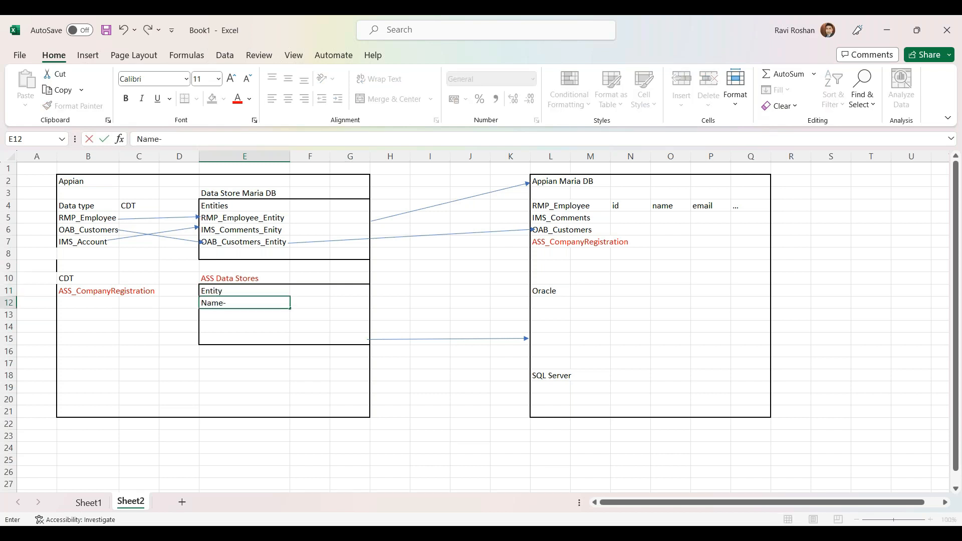
type("-Type")
- Enter "ASS_CR_ENTity" in cell E13, below Name-Type in the ASS Data Stores box
left_click(213, 313)
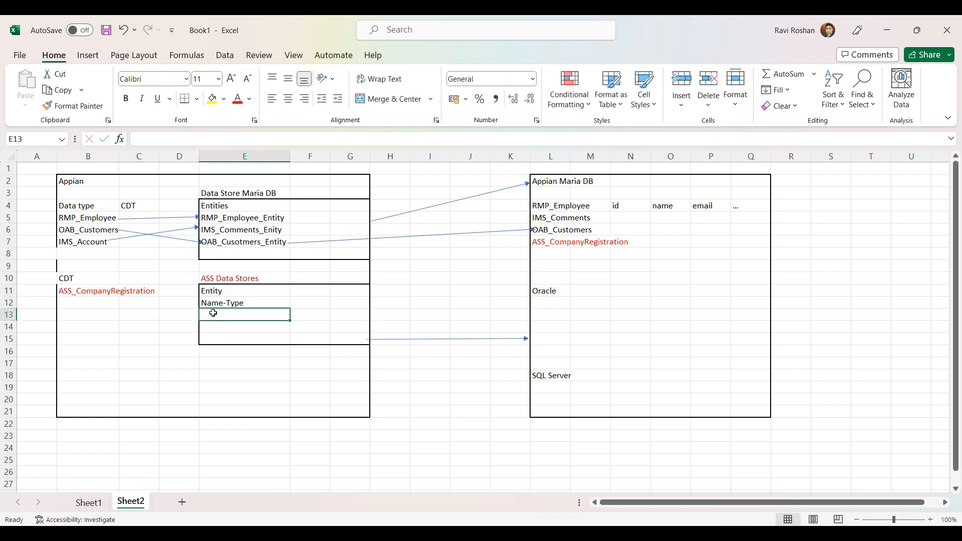
type("ASS")
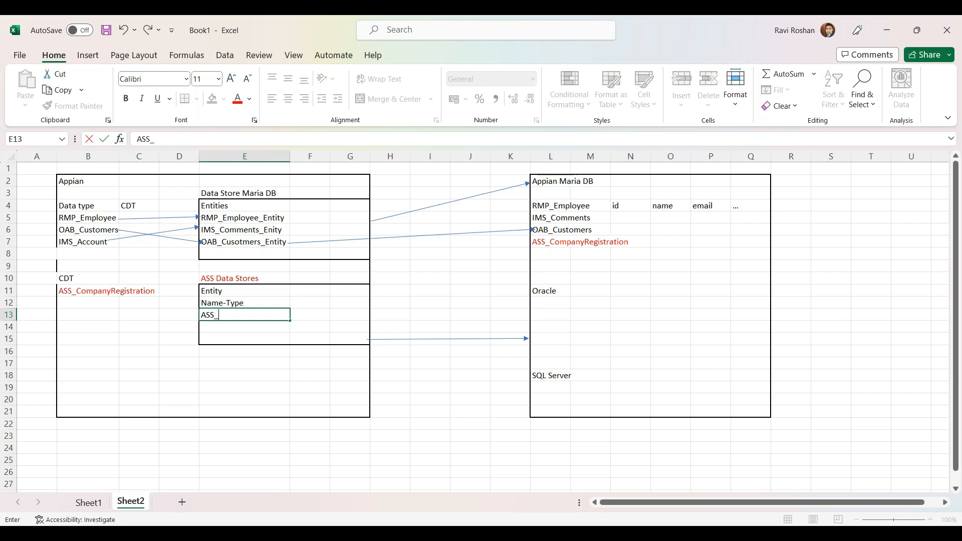
type("_CR_ENTity")
key("Return")
left_click(265, 315)
key("Right")
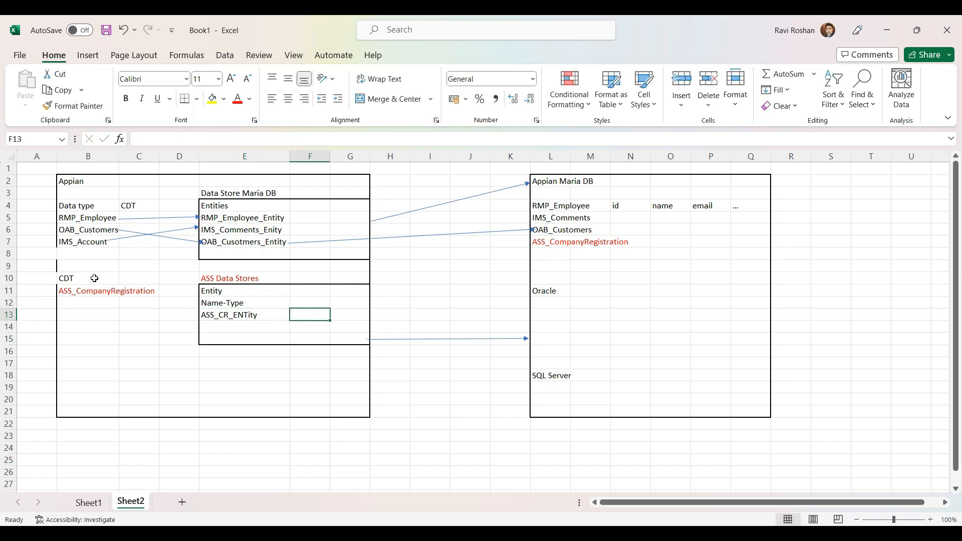
- Copy the ASS_CompanyRegistration entry from cell B11 into F13, beside the entity name
left_click(80, 290)
key("ctrl+c")
left_click(314, 316)
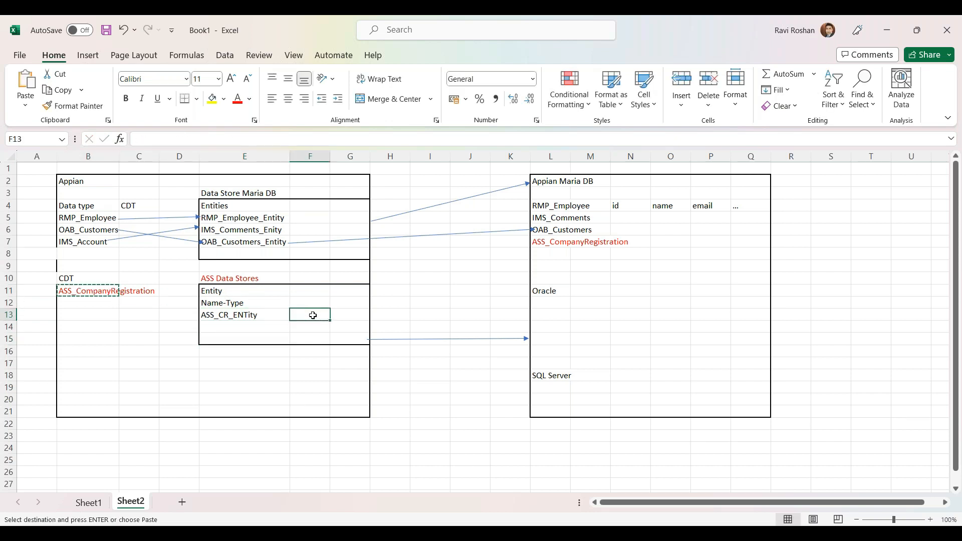
key("ctrl+v")
left_click(278, 361)
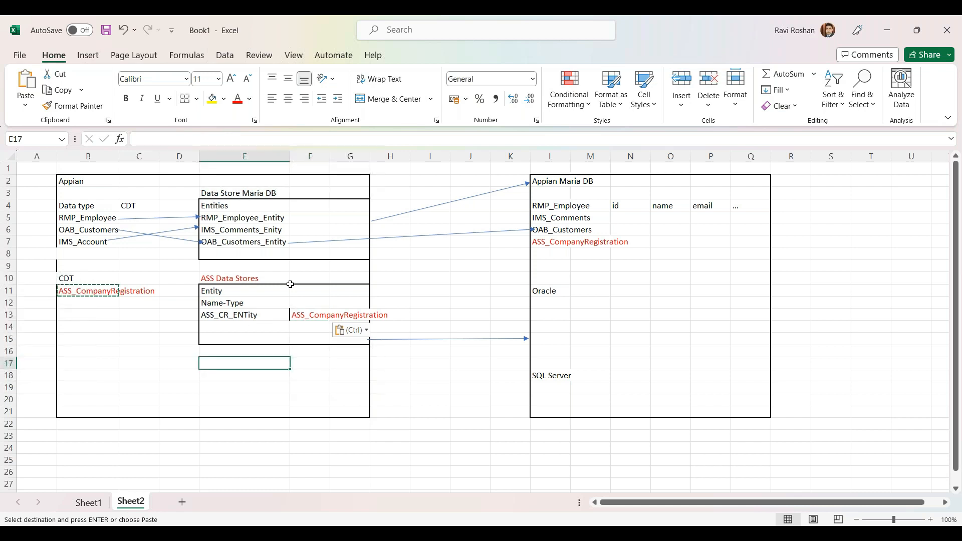
- Autofit column F so the ASS_CompanyRegistration entry in F13 fits inside the ASS Data Stores box
left_click(250, 323)
left_click(241, 317)
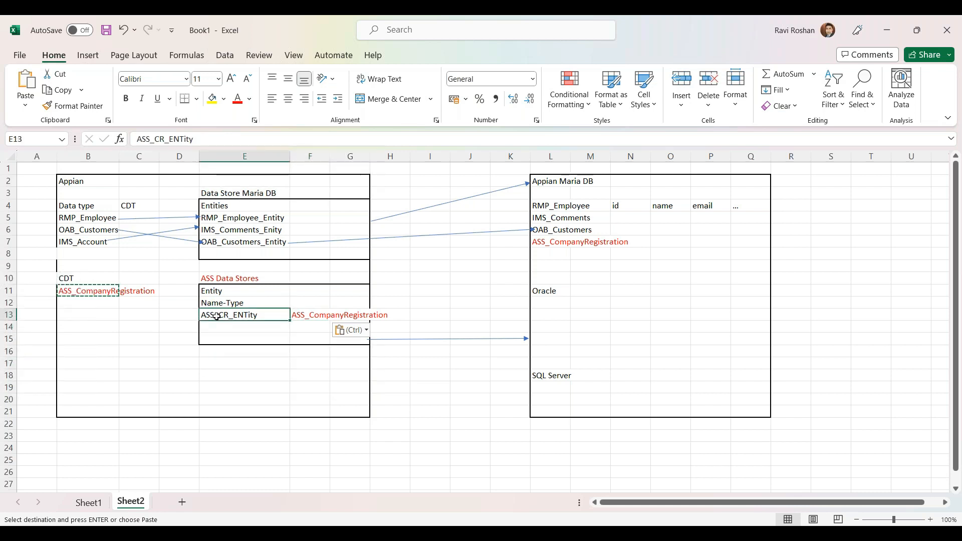
left_click(303, 317)
double_click(303, 317)
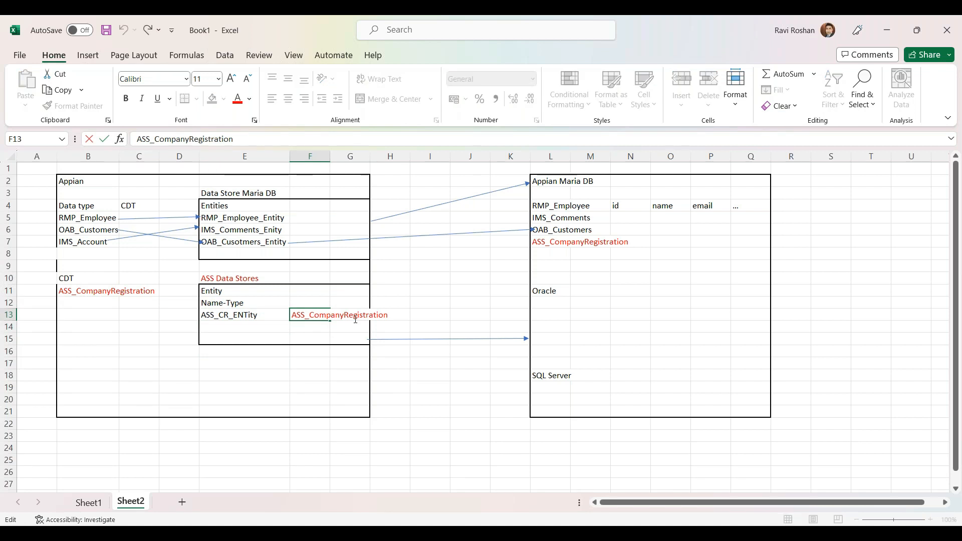
left_click(350, 156)
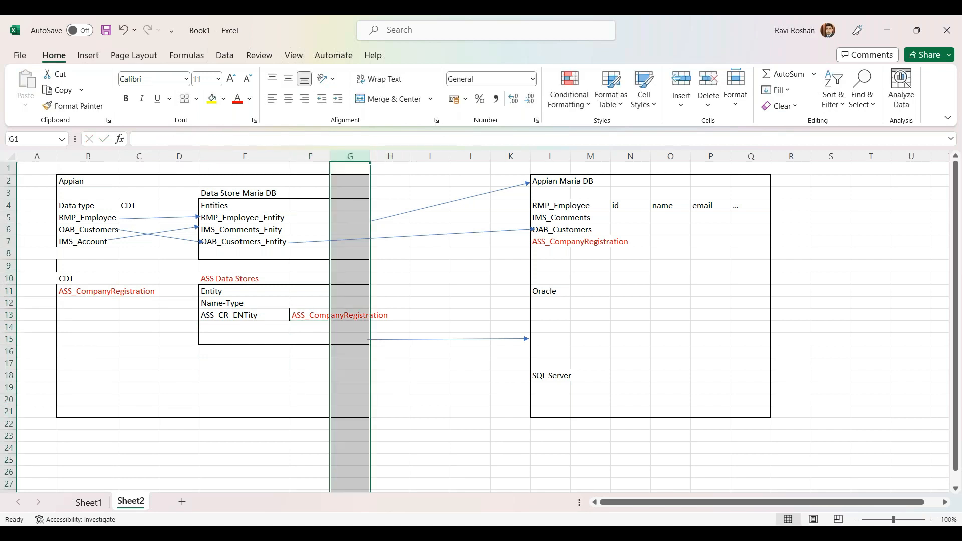
left_click(292, 288)
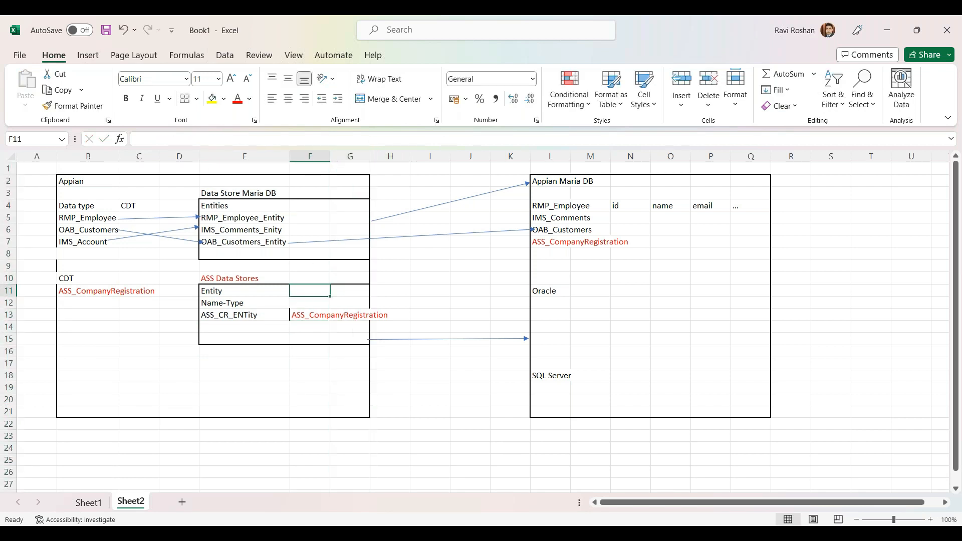
left_click(350, 317)
left_click(394, 304)
double_click(331, 157)
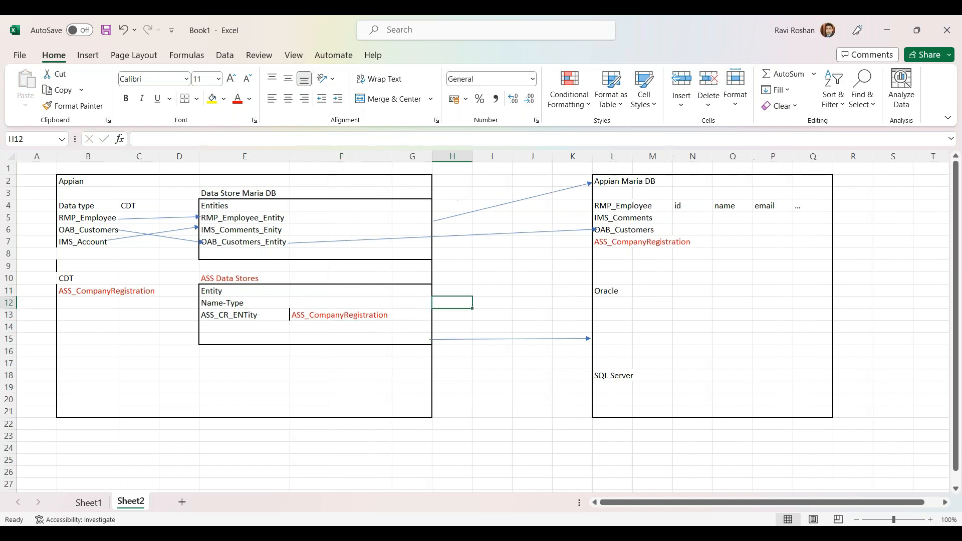
- Reroute the lower arrow from ASS_CompanyRegistration in F13 to the ASS_CompanyRegistration table in the Appian Maria DB box
left_click(352, 315)
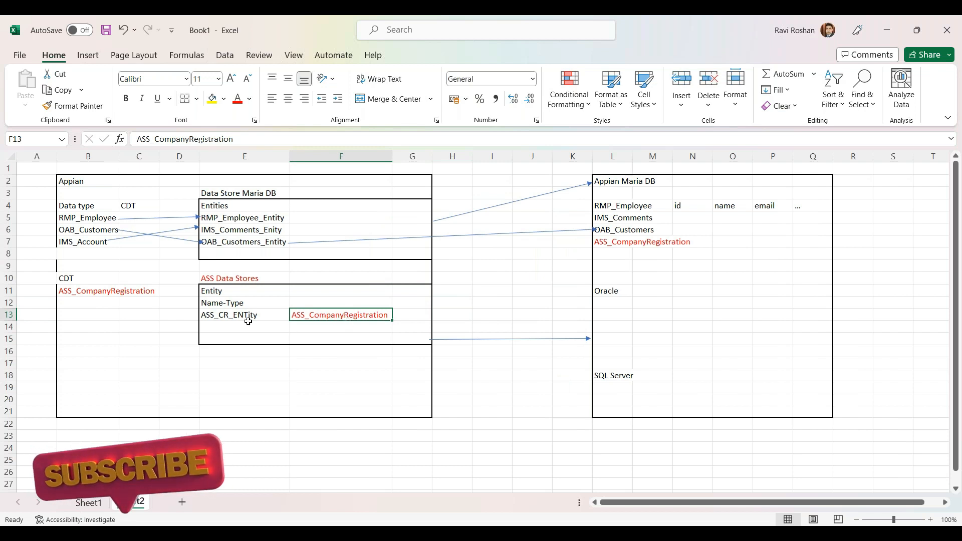
left_click_drag(468, 339, 449, 314)
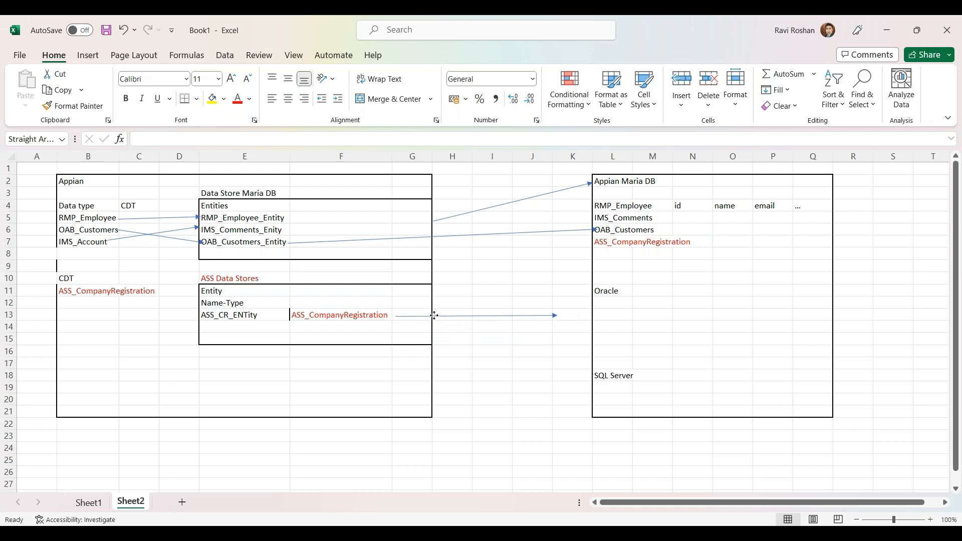
left_click(434, 315)
left_click_drag(558, 315, 591, 243)
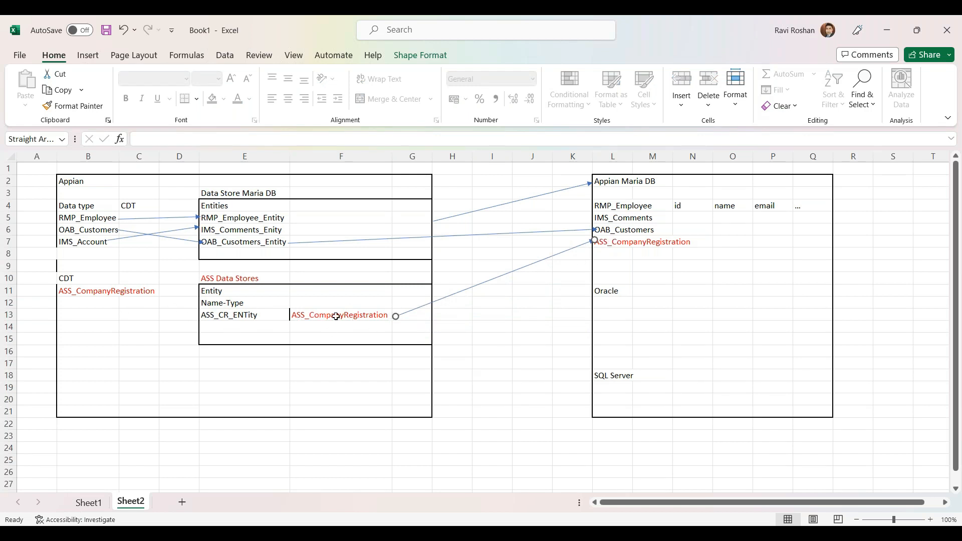
- Duplicate the IMS_Account arrow and place the copy from the ASS_CompanyRegistration CDT to the entity name in E13
left_click(257, 315)
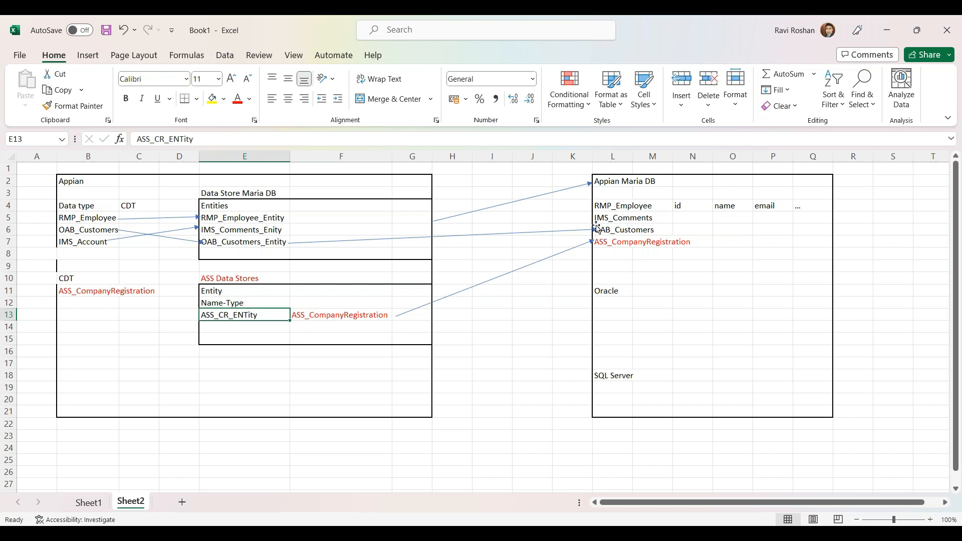
left_click(165, 293)
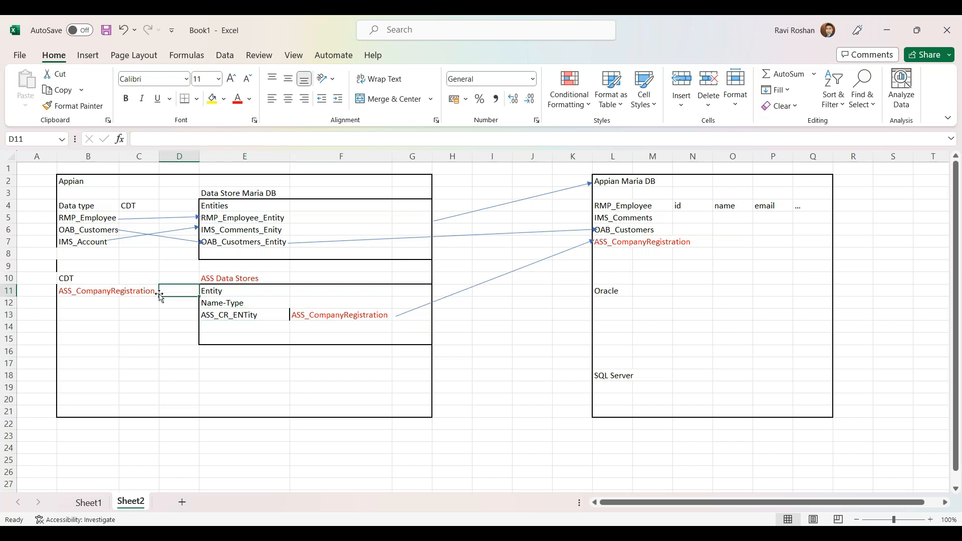
left_click(126, 238)
key("ctrl+c")
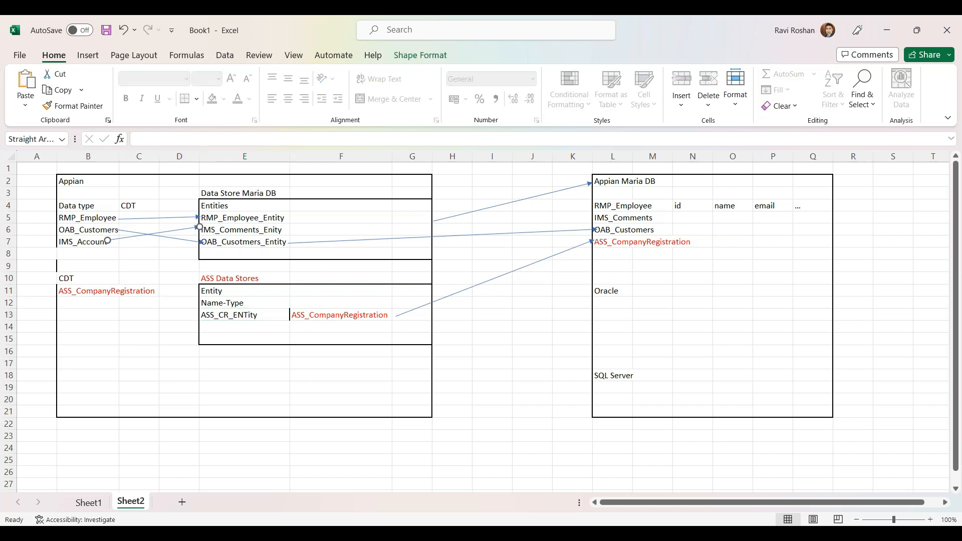
key("ctrl+v")
left_click_drag(168, 238, 201, 315)
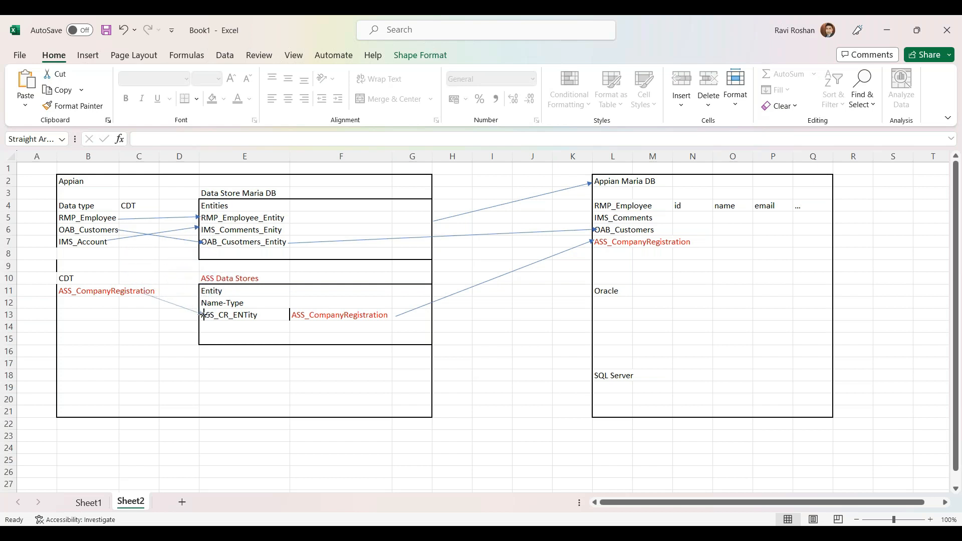
left_click(265, 332)
- Correct the entity name in cell E13 to "ASS_CR_Entity"
left_click(226, 316)
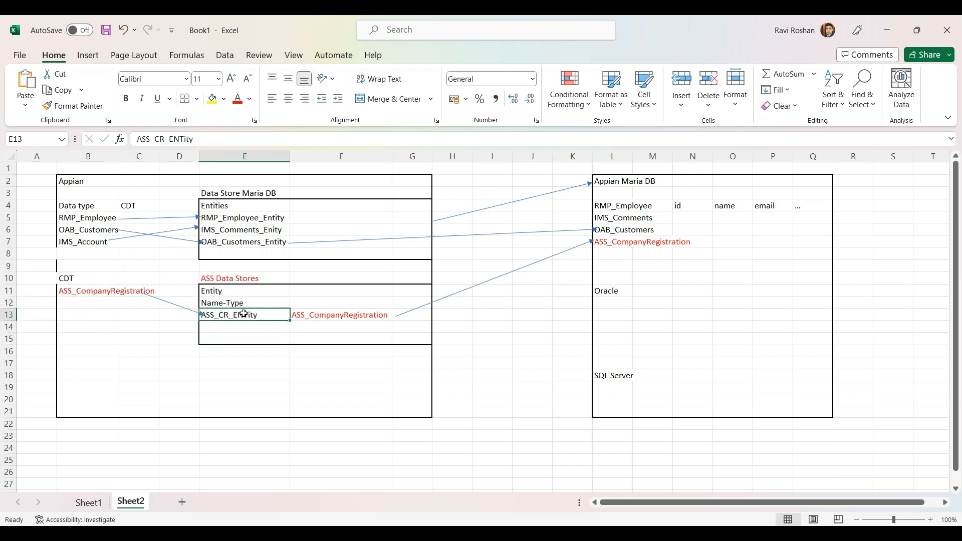
left_click(181, 139)
key("BackSpace")
type("n")
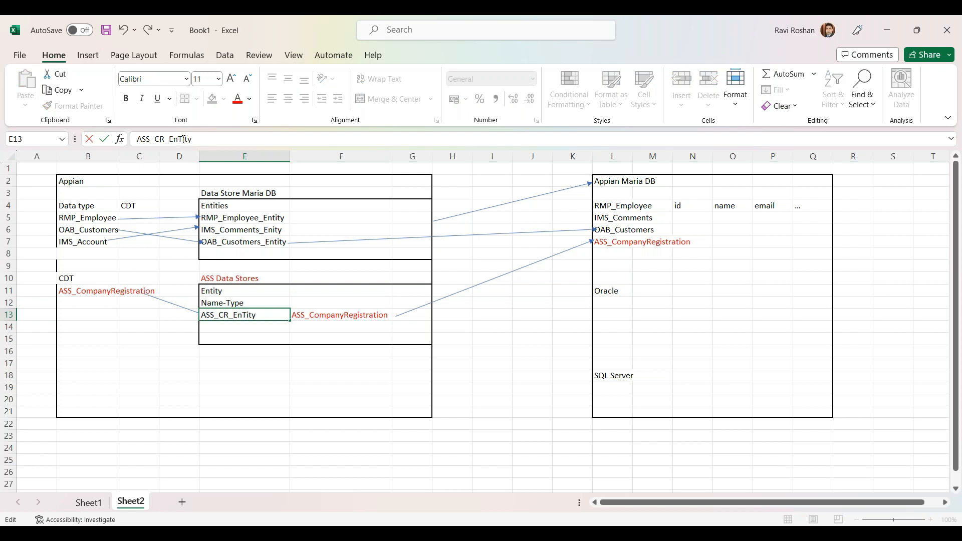
key("Delete")
type("t")
left_click(253, 408)
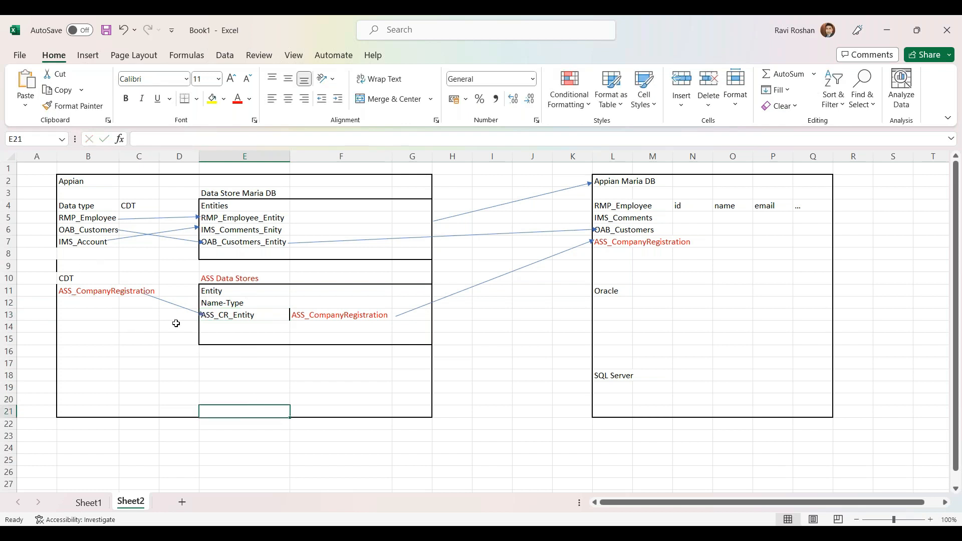
left_click(238, 315)
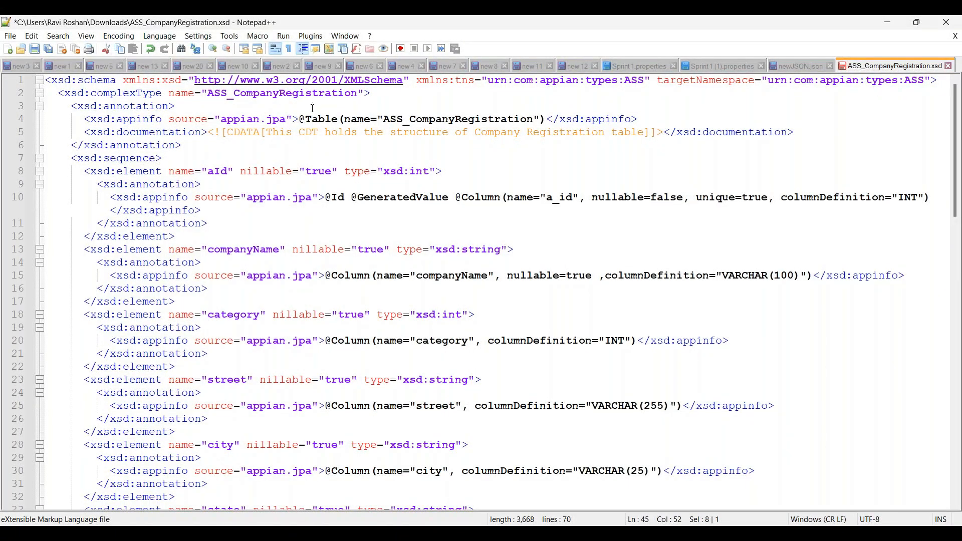
left_click(304, 112)
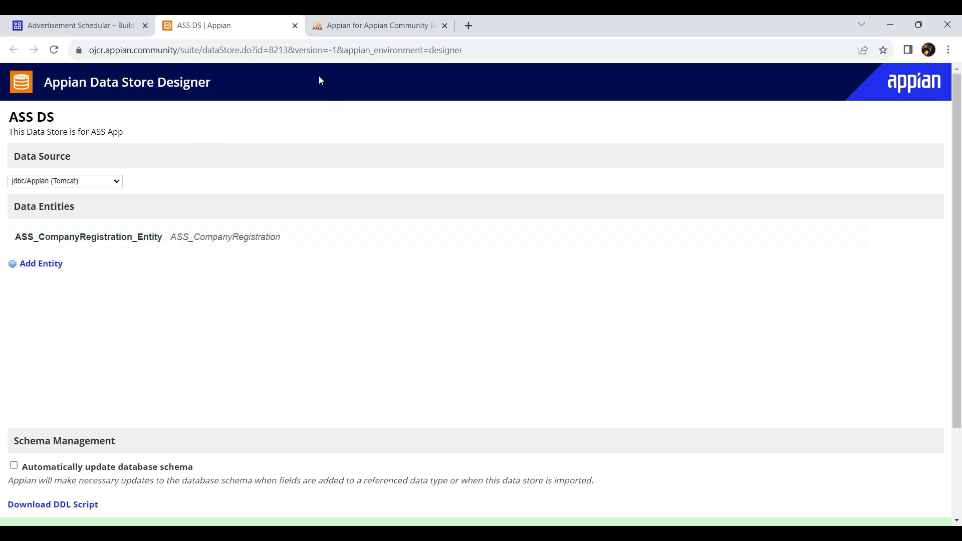
- In Appian's Advertisement Schedular application, start a new data type from a database table with data source jdbc/Appian (Tomcat)
left_click(75, 26)
left_click(233, 169)
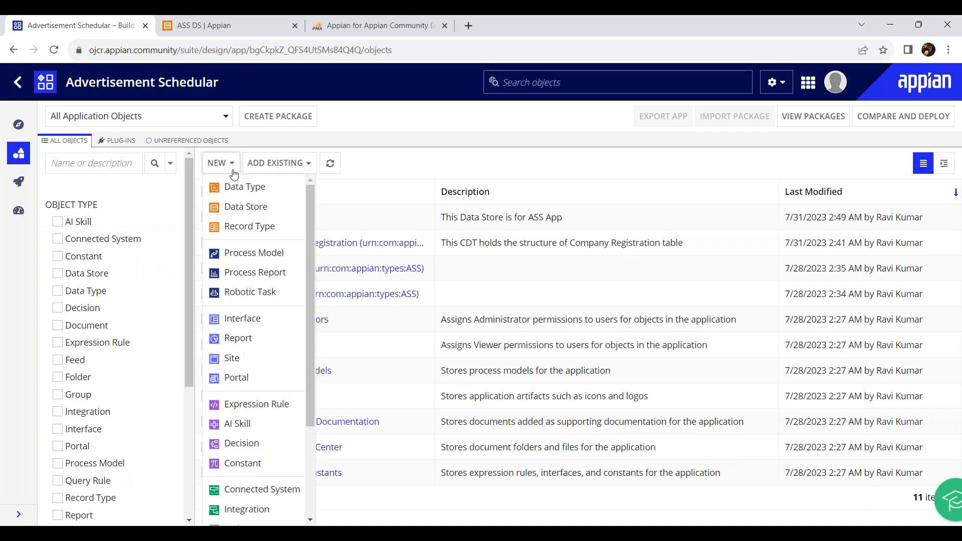
left_click(260, 193)
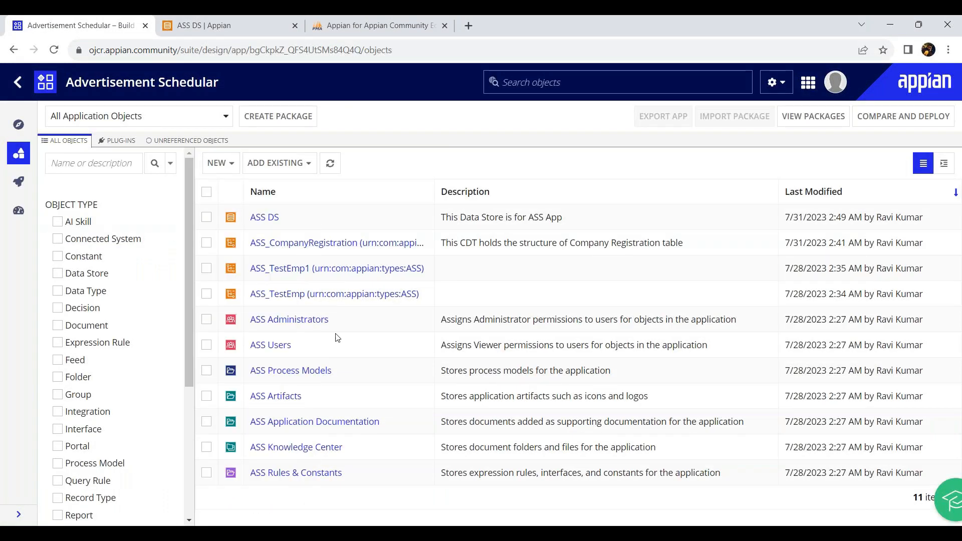
left_click(277, 210)
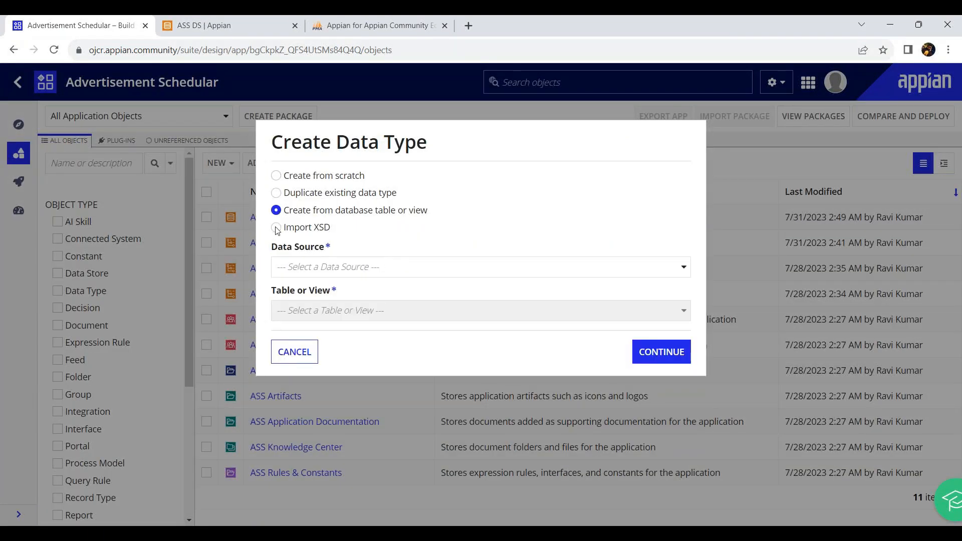
left_click(361, 267)
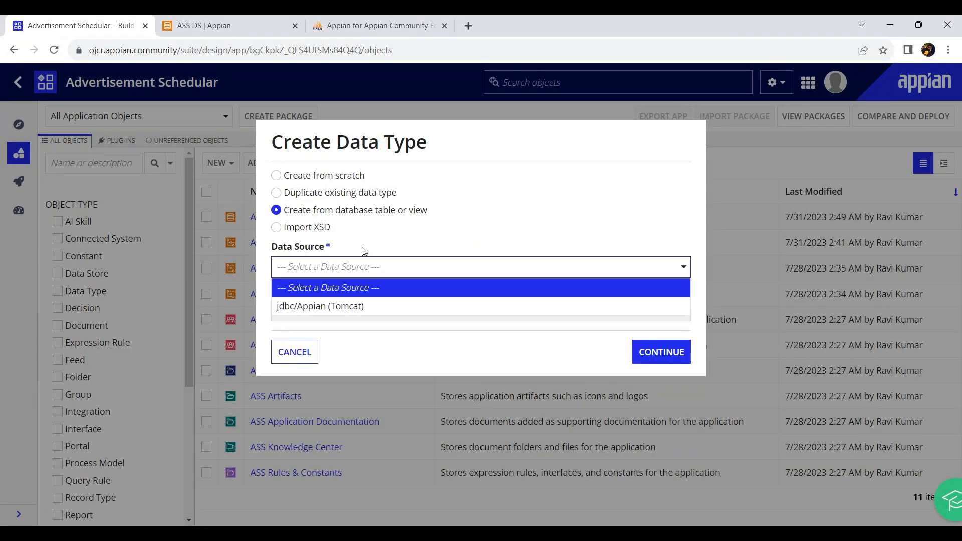
left_click(339, 311)
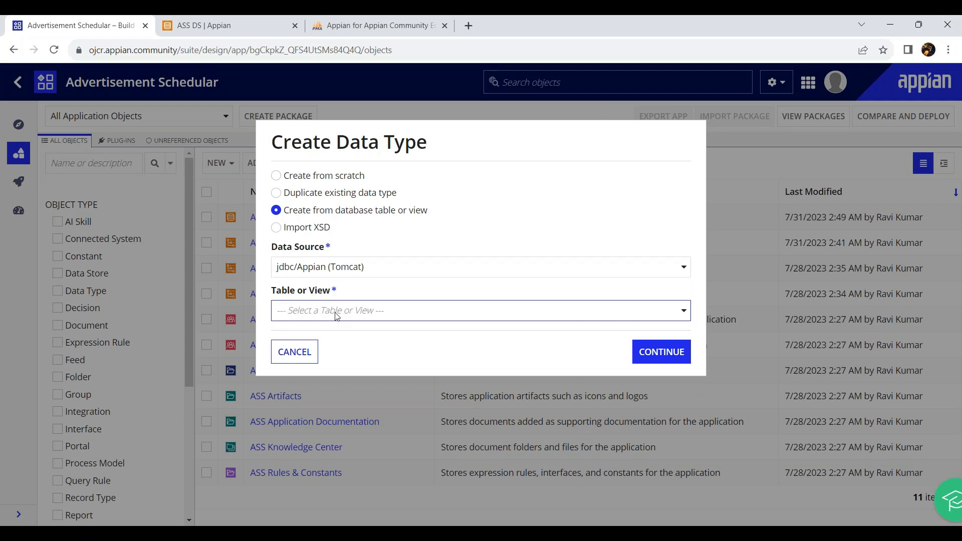
- Choose ASS_ReferenceTable as the source table and continue to the data type's field definitions
left_click(337, 312)
type("ass")
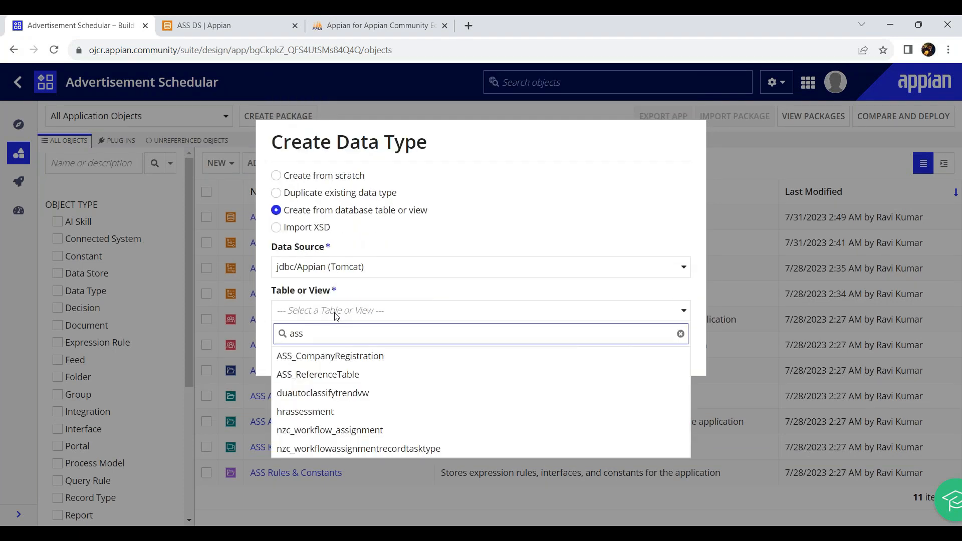
left_click(371, 375)
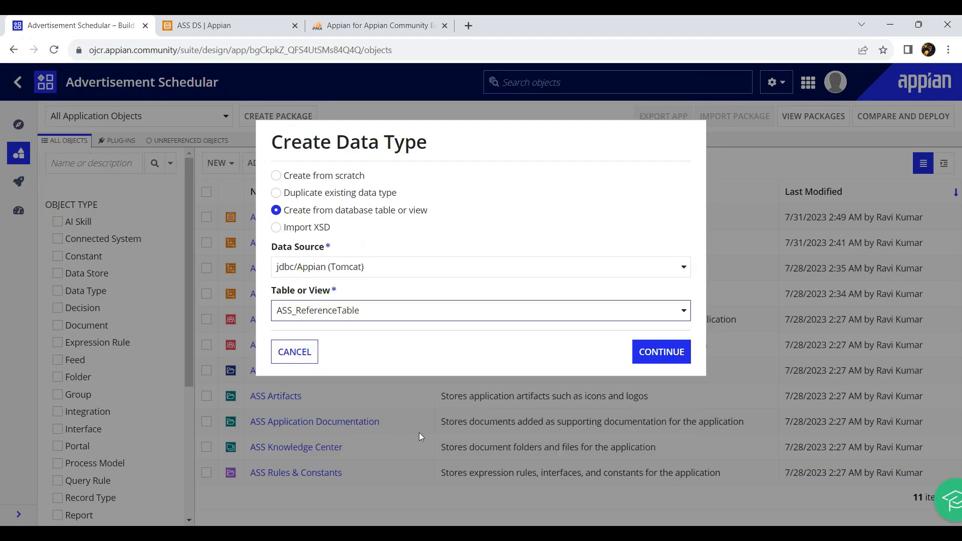
left_click(677, 354)
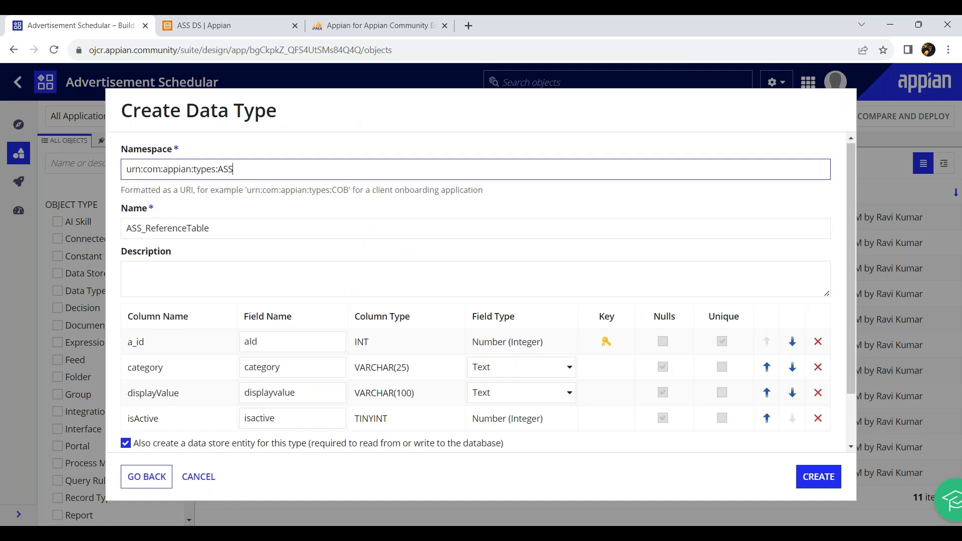
- Rename the last two fields of the data type to displayValue and isActive, and close the Appian for Appian Community browser tab
scroll(260, 331, "down", 2)
left_click(276, 332)
type("V")
left_click(256, 360)
key("BackSpace")
type("A")
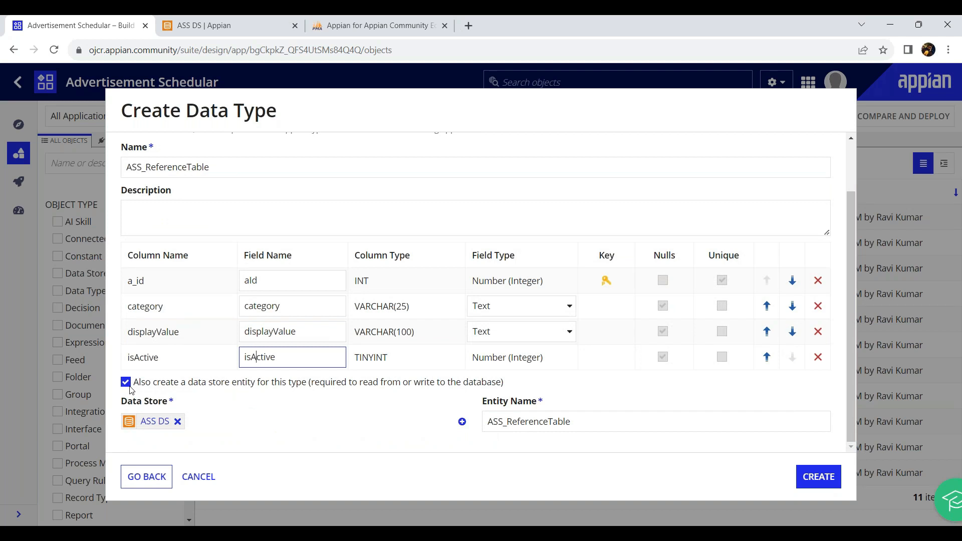
middle_click(357, 34)
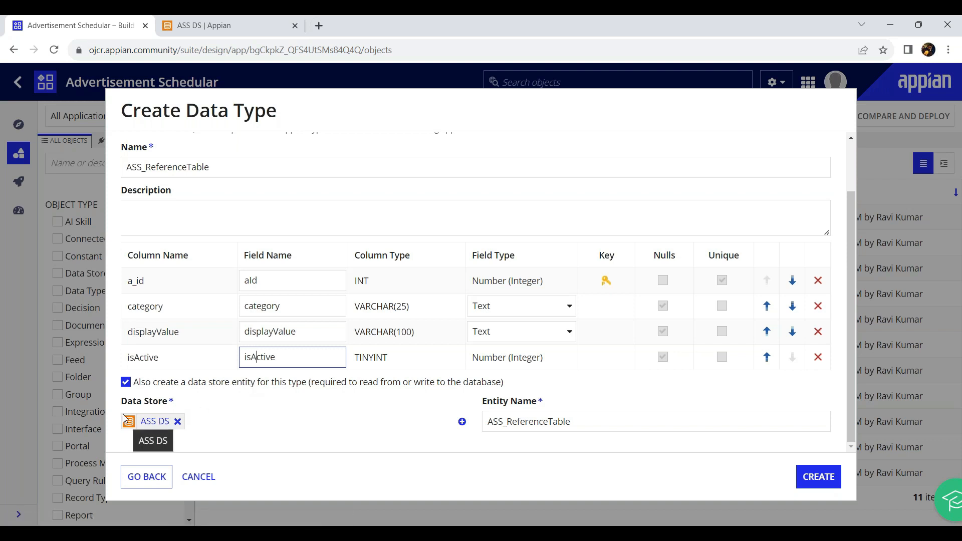
- Name the data store entity ASS_ReferenceTable_Entity and create the data type together with its entity in ASS DS
left_click(605, 425)
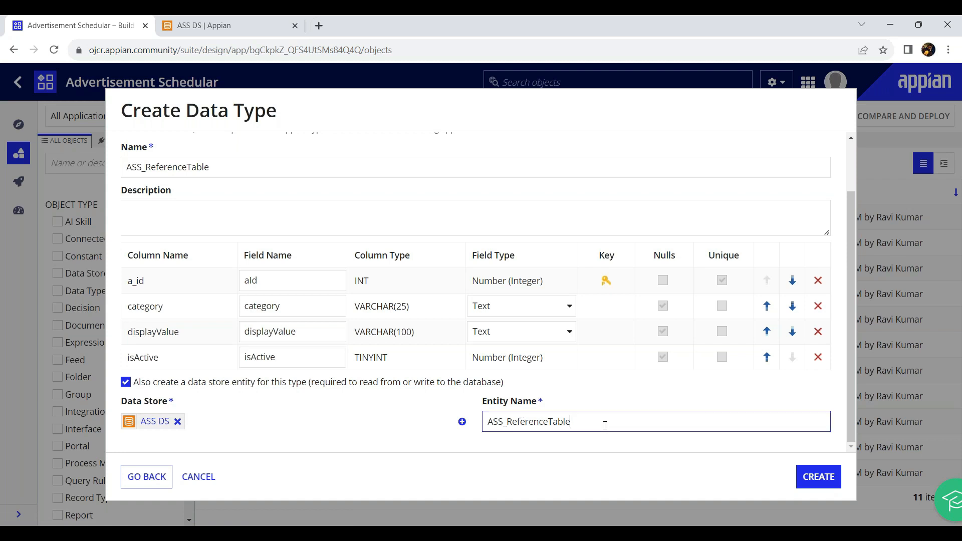
type("_entity")
left_click(581, 425)
key("BackSpace")
type("E")
left_click(415, 436)
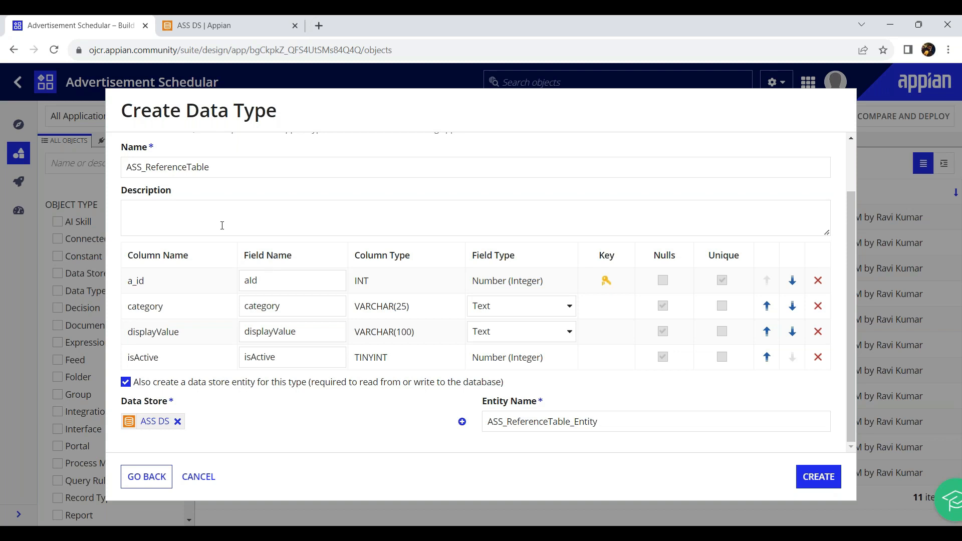
left_click(818, 483)
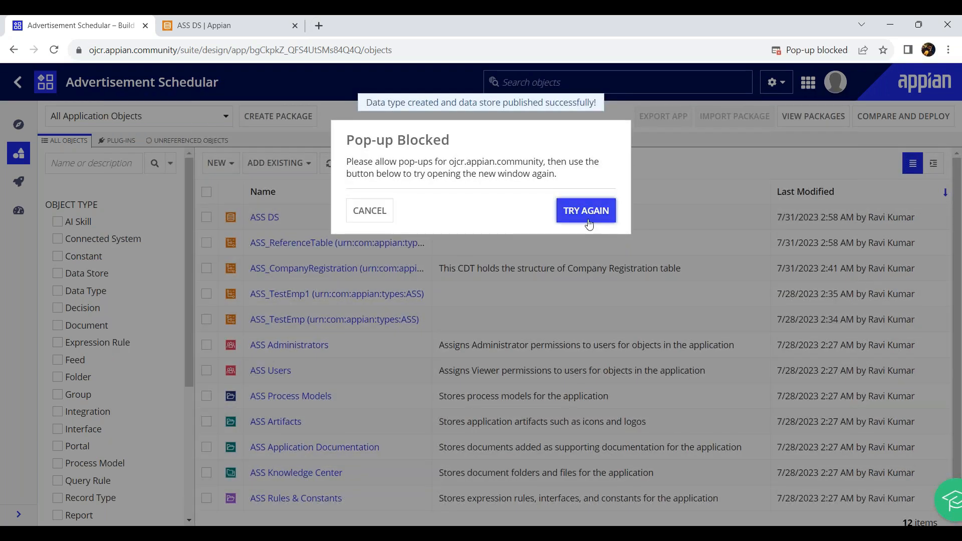
- Retry opening the new ASS_ReferenceTable data type in its own browser tab, view its fields, and close that tab
left_click(585, 210)
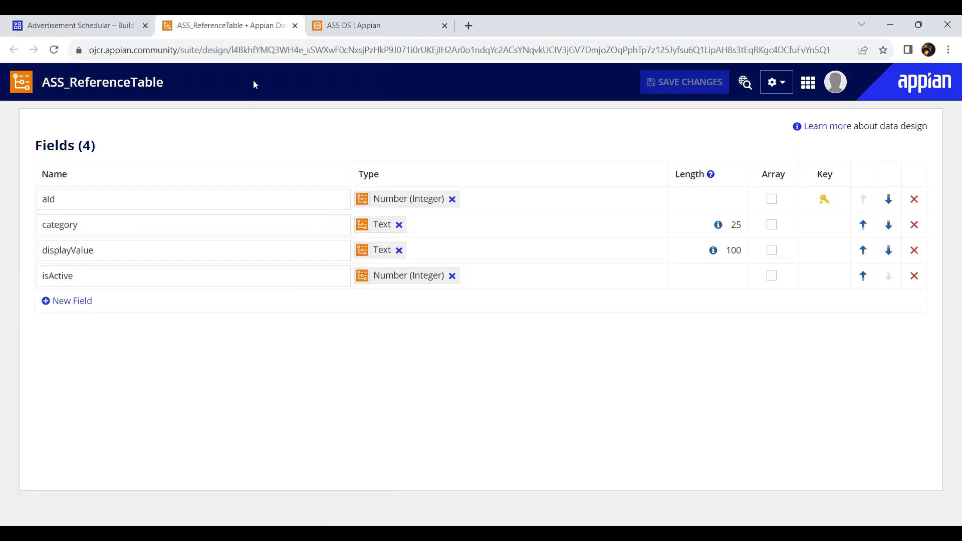
middle_click(276, 30)
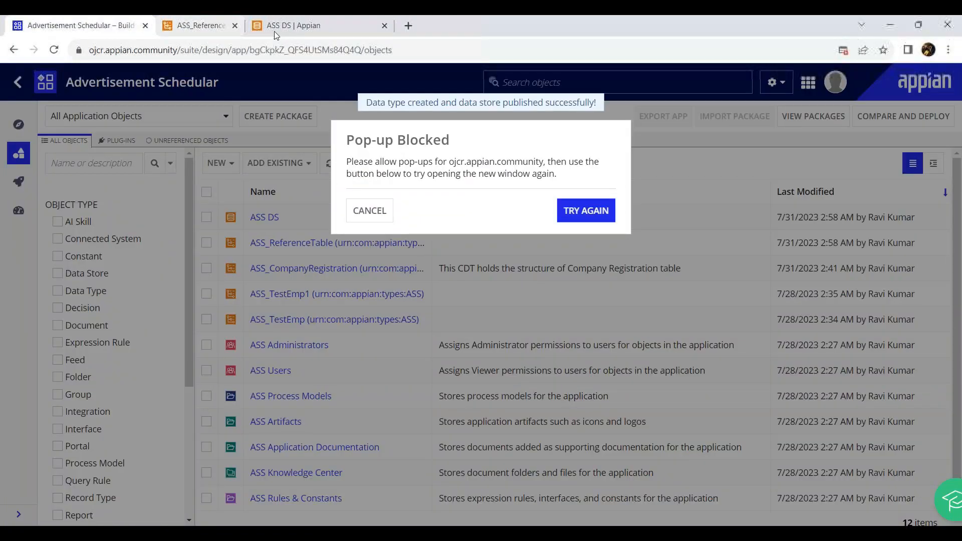
- Reload the ASS DS data store and check its data entities and the verification status of the entity mappings
left_click(226, 30)
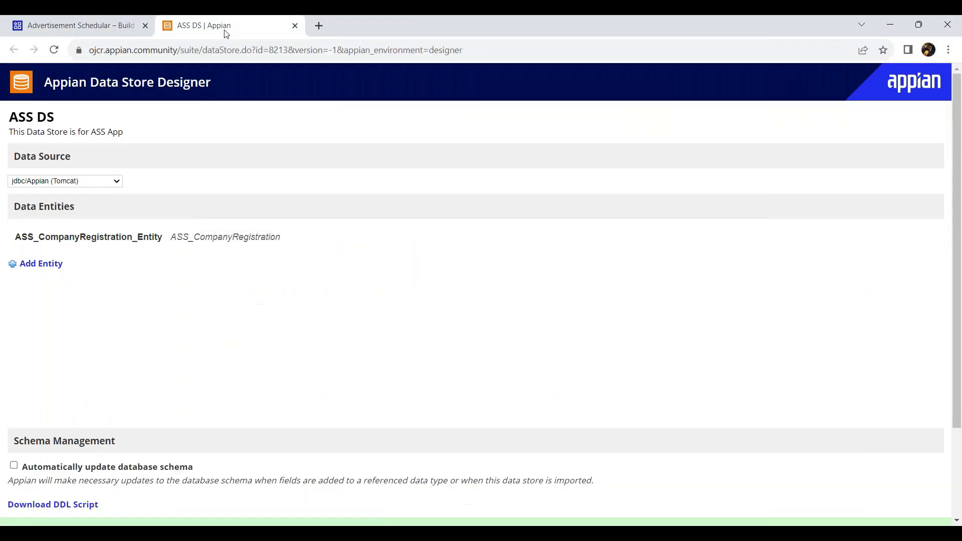
left_click(55, 50)
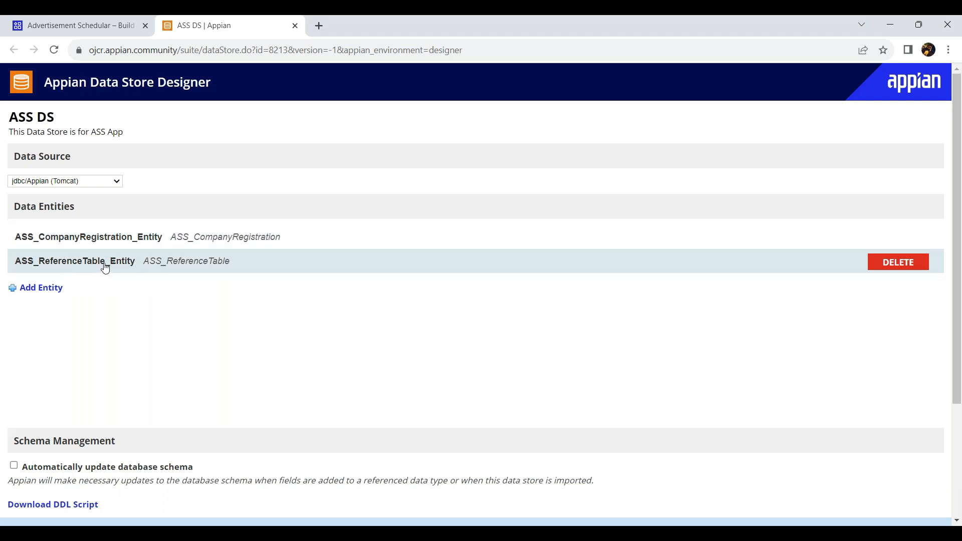
scroll(93, 436, "down", 3)
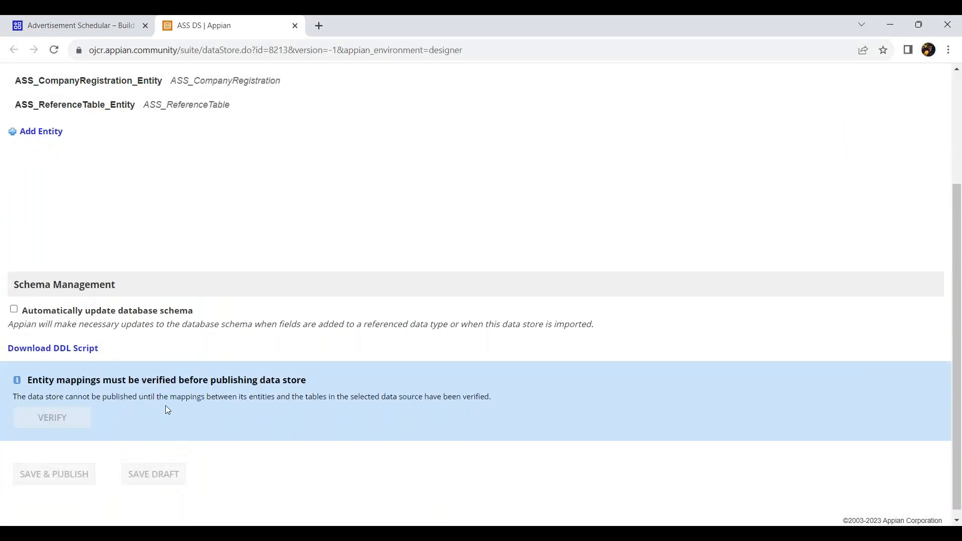
left_click_drag(62, 429, 158, 432)
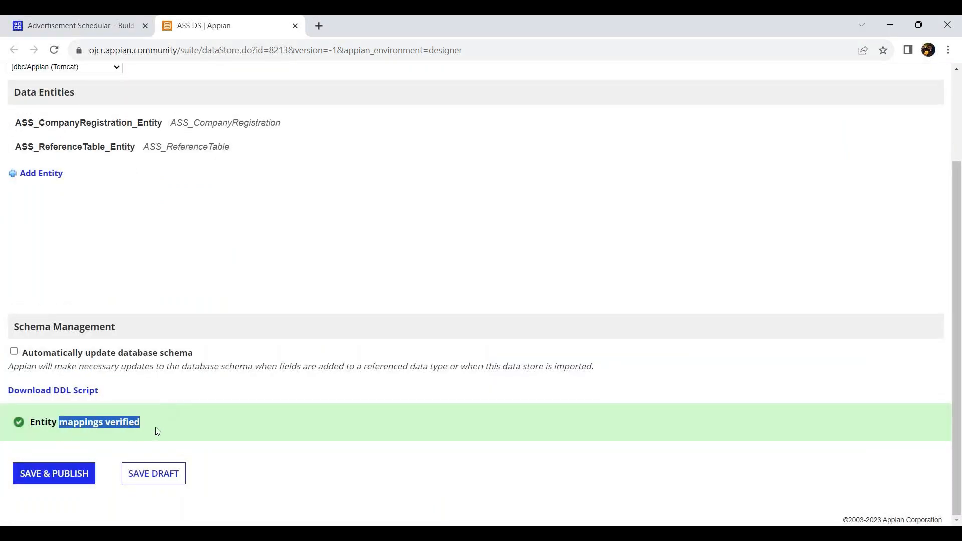
scroll(158, 432, "up", 2)
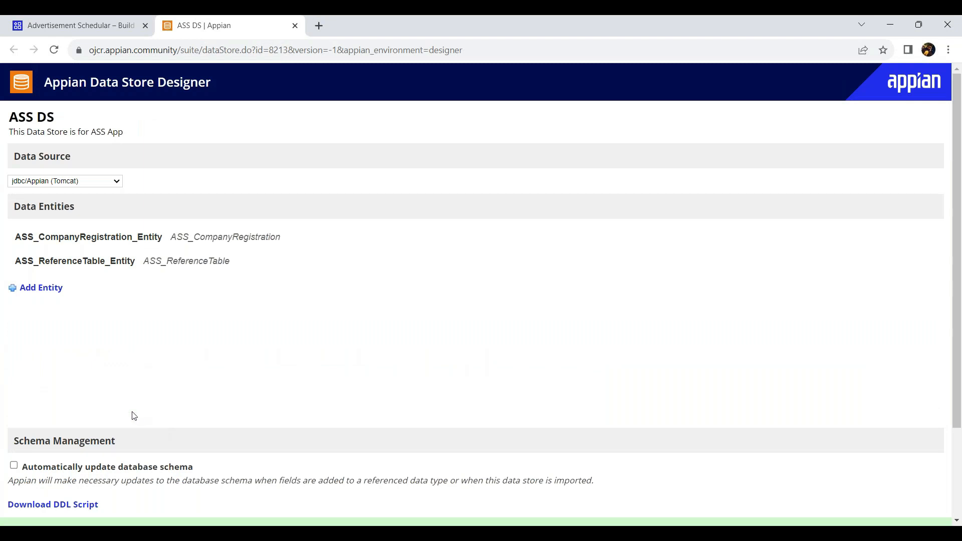
scroll(112, 435, "down", 3)
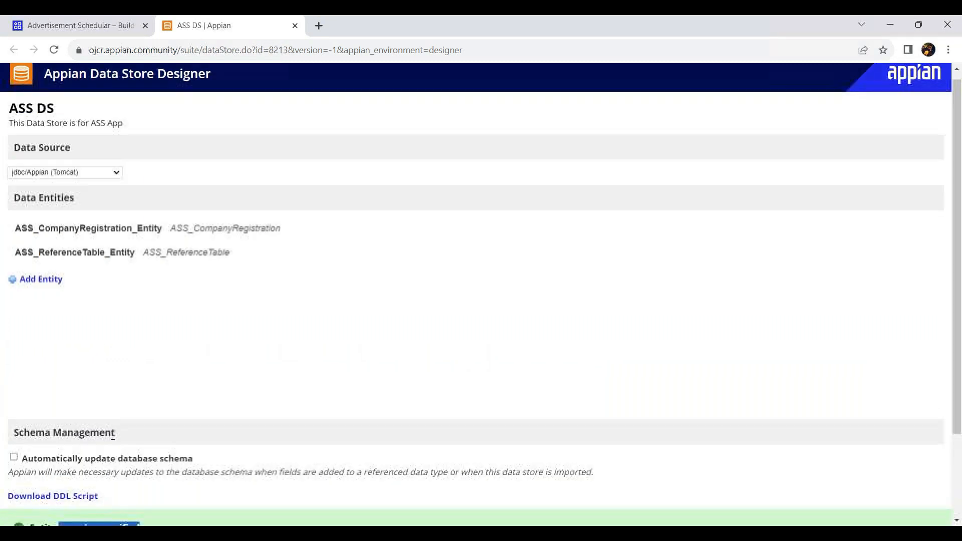
scroll(86, 339, "up", 2)
scroll(36, 270, "up", 1)
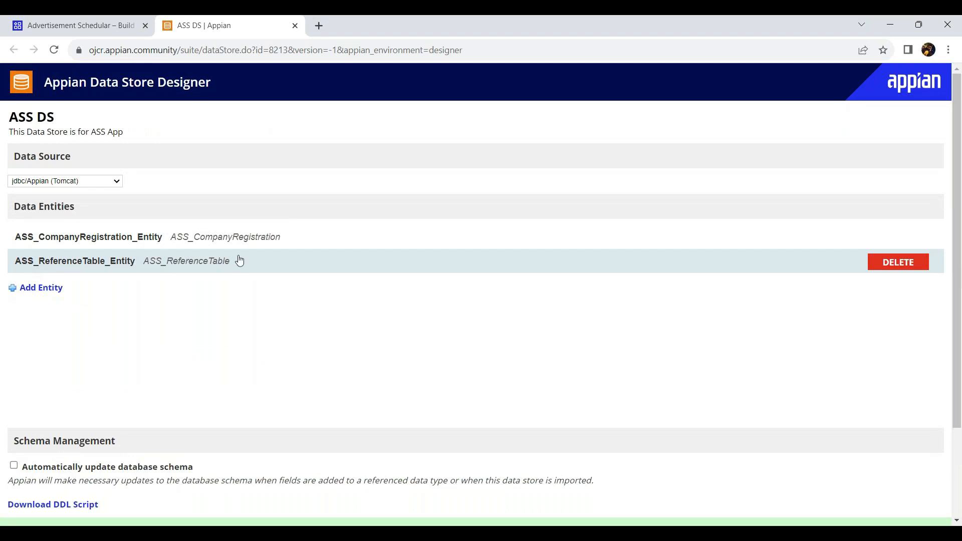